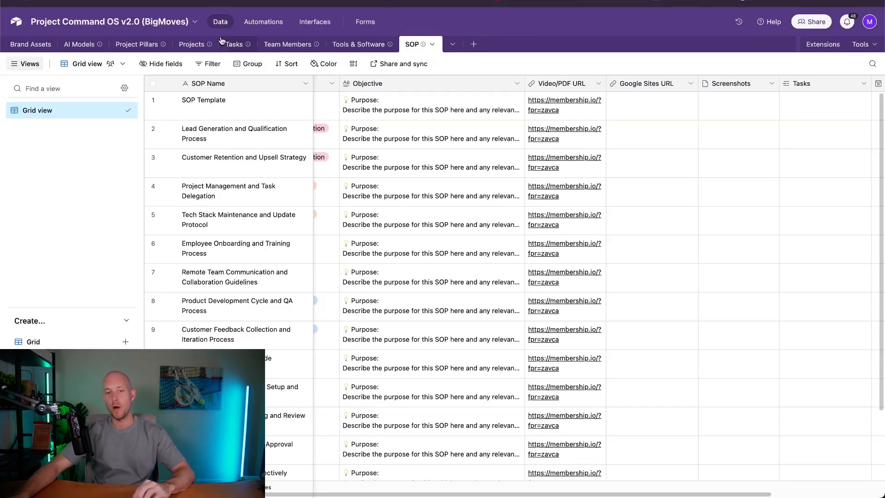
Step: Open the Brand Assets and Projects tables and examine the project fields, from descriptions and dates to AI settings, prompt templates and table IDs
{"action": "left_click", "coordinate": [37, 48]}
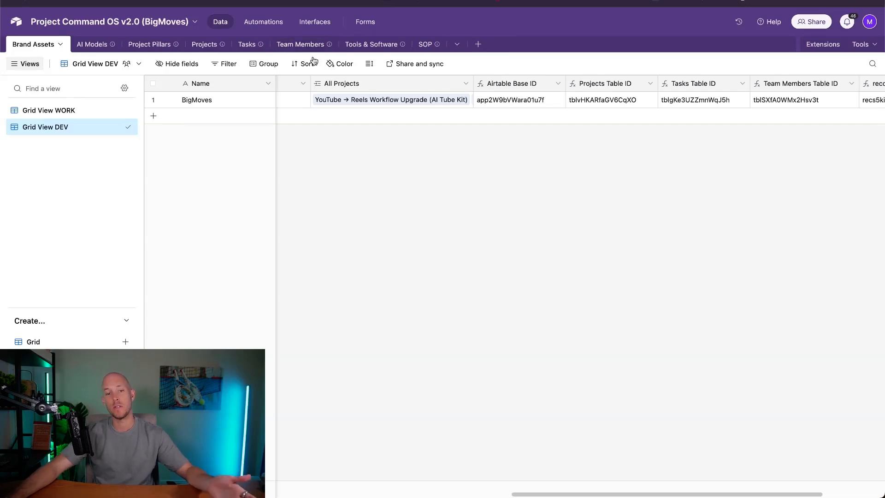
{"action": "left_click", "coordinate": [203, 44]}
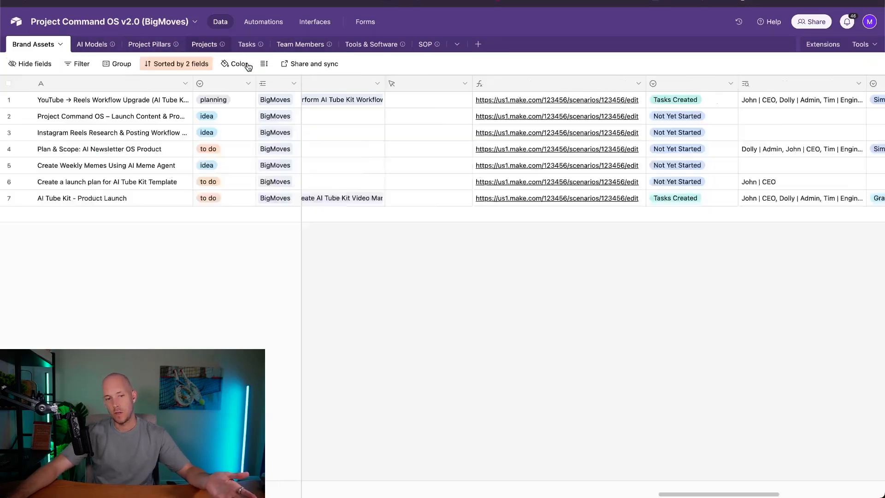
{"action": "scroll", "coordinate": [482, 150], "scroll_direction": "left", "scroll_amount": 10}
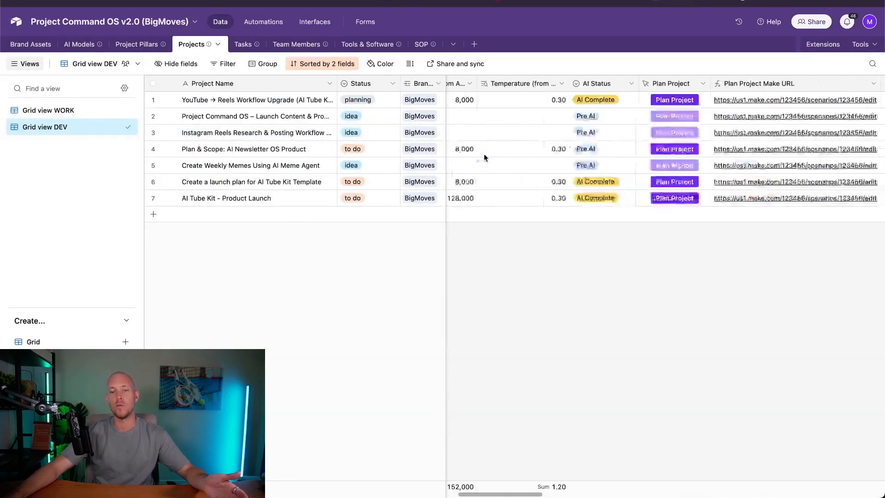
{"action": "scroll", "coordinate": [484, 153], "scroll_direction": "left", "scroll_amount": 5}
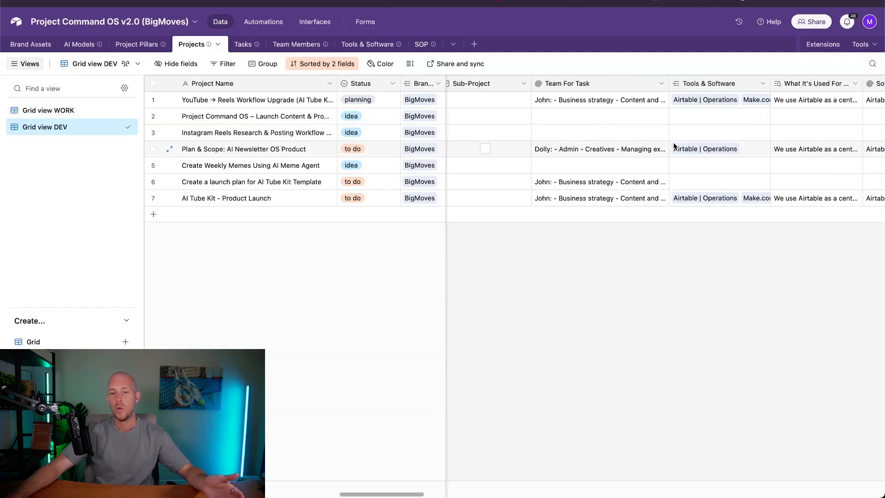
{"action": "scroll", "coordinate": [674, 146], "scroll_direction": "right", "scroll_amount": 15}
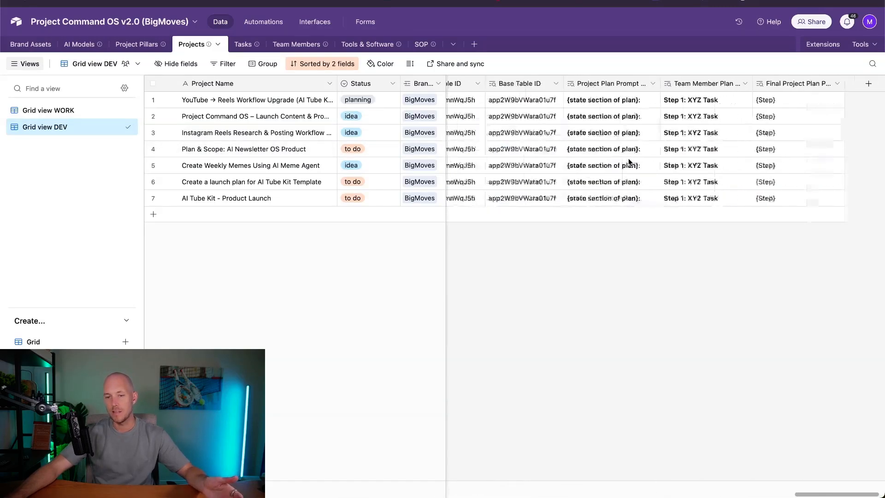
{"action": "scroll", "coordinate": [629, 161], "scroll_direction": "left", "scroll_amount": 15}
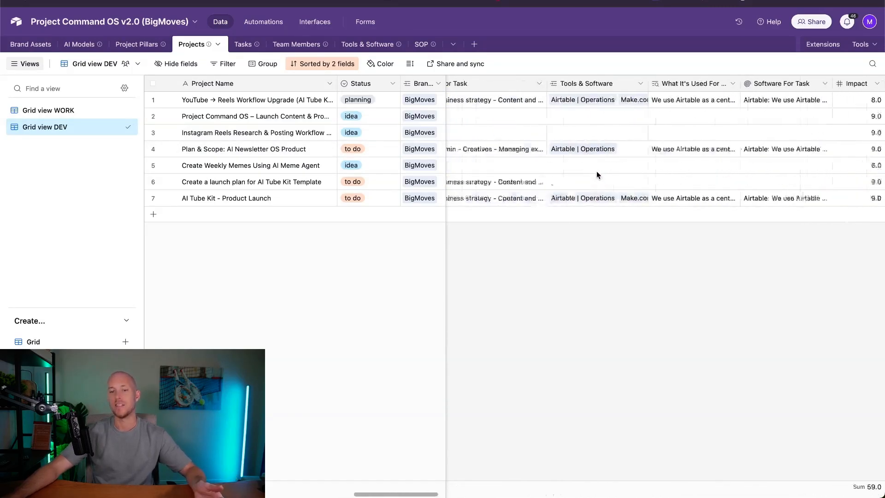
{"action": "scroll", "coordinate": [597, 175], "scroll_direction": "left", "scroll_amount": 15}
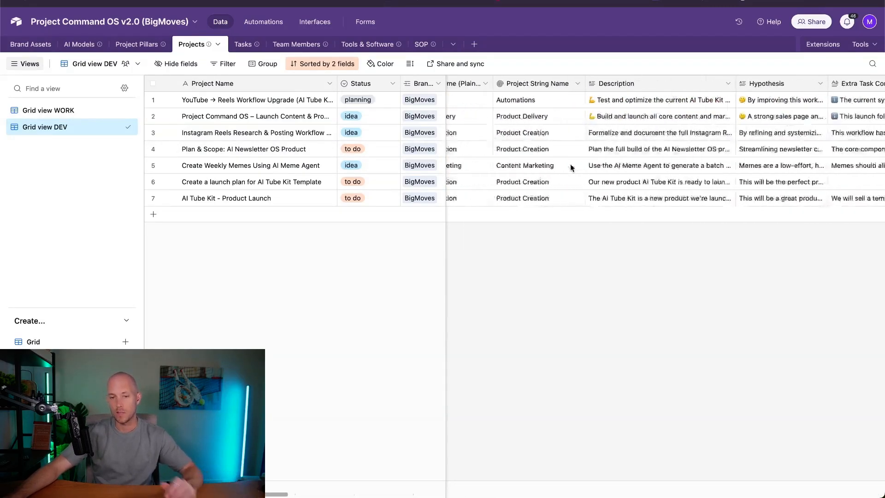
{"action": "scroll", "coordinate": [580, 161], "scroll_direction": "left", "scroll_amount": 5}
{"action": "scroll", "coordinate": [668, 152], "scroll_direction": "right", "scroll_amount": 10}
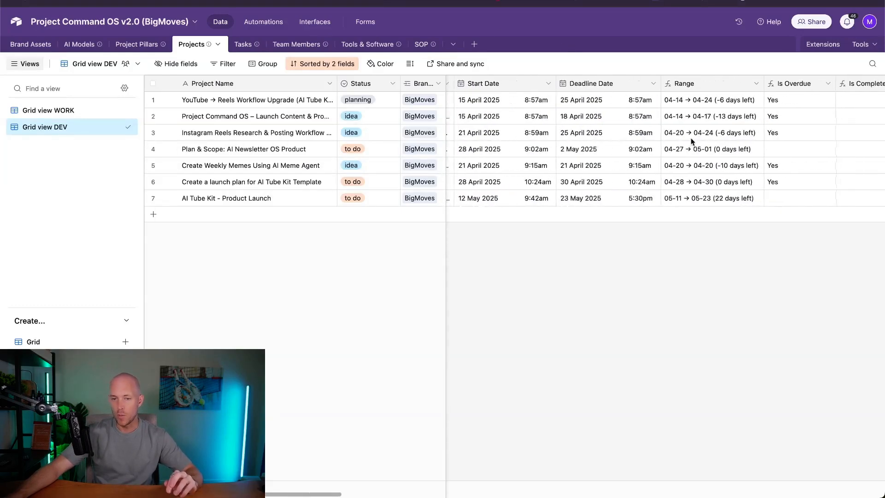
{"action": "scroll", "coordinate": [691, 141], "scroll_direction": "right", "scroll_amount": 5}
{"action": "scroll", "coordinate": [693, 143], "scroll_direction": "left", "scroll_amount": 10}
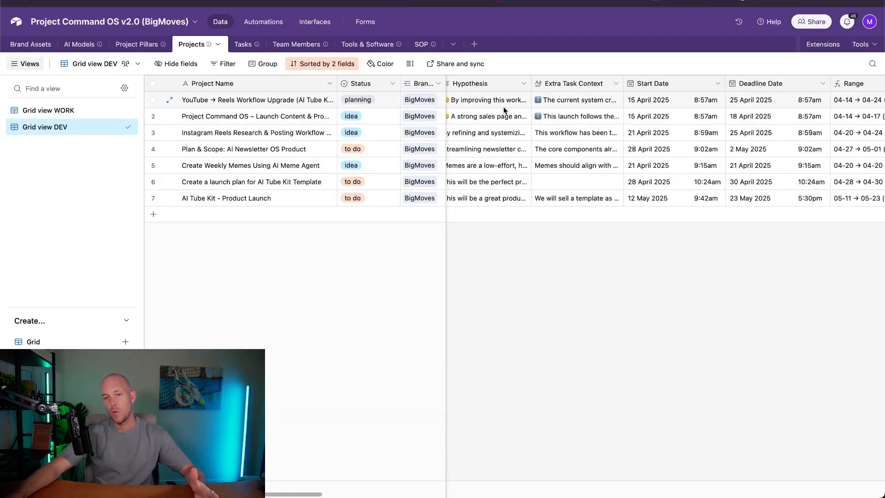
{"action": "scroll", "coordinate": [613, 212], "scroll_direction": "right", "scroll_amount": 5}
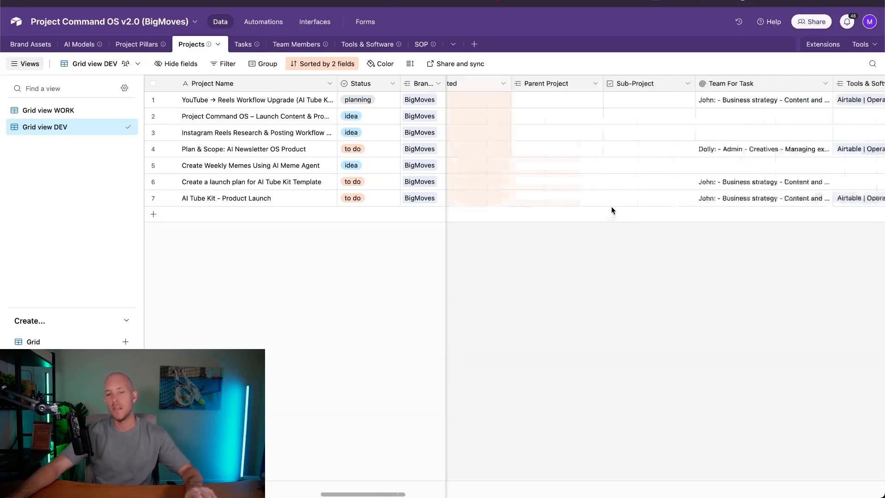
{"action": "scroll", "coordinate": [604, 210], "scroll_direction": "right", "scroll_amount": 15}
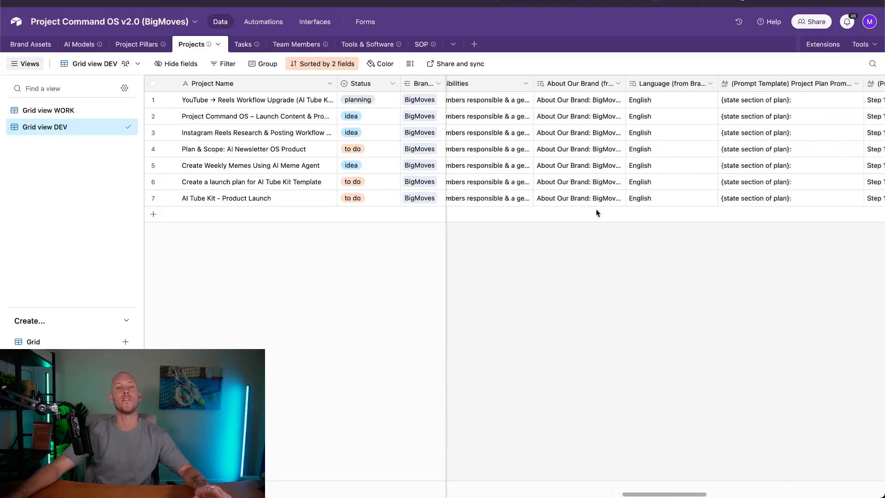
{"action": "scroll", "coordinate": [600, 209], "scroll_direction": "right", "scroll_amount": 15}
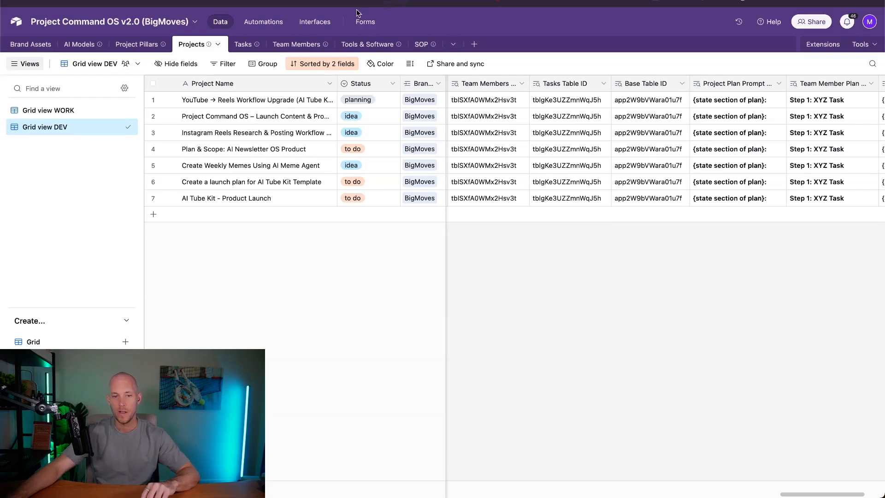
Step: Switch to the Plan Projects w/ AI interface page and review its sections from choosing a project idea to creating the final project plan
{"action": "left_click", "coordinate": [281, 3]}
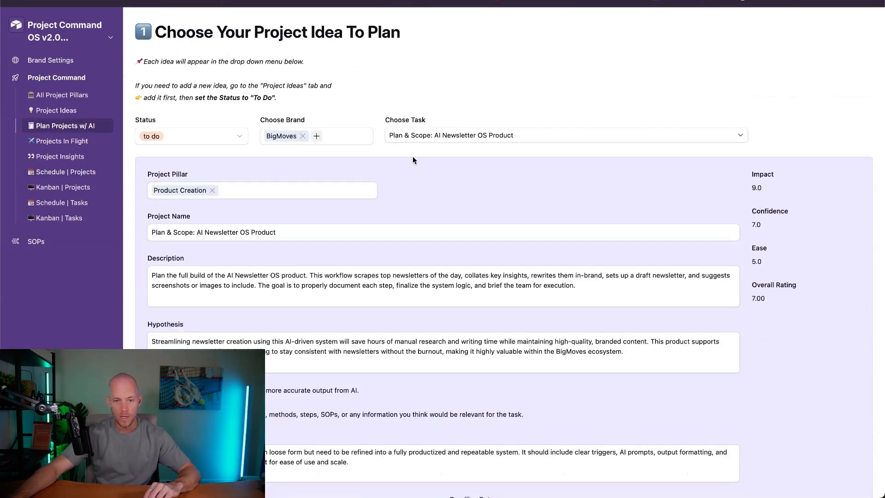
{"action": "scroll", "coordinate": [415, 161], "scroll_direction": "down", "scroll_amount": 4}
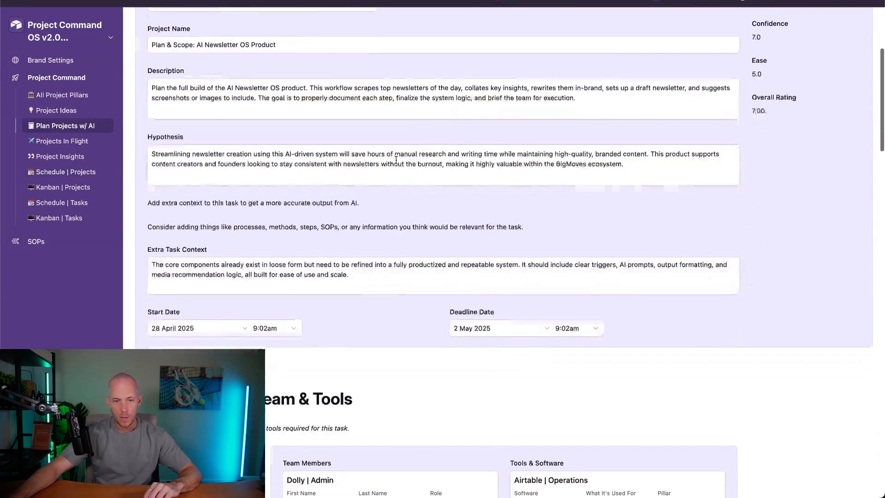
{"action": "scroll", "coordinate": [259, 150], "scroll_direction": "up", "scroll_amount": 4}
{"action": "left_click_drag", "start_coordinate": [158, 60], "coordinate": [301, 102]}
{"action": "scroll", "coordinate": [359, 117], "scroll_direction": "down", "scroll_amount": 10}
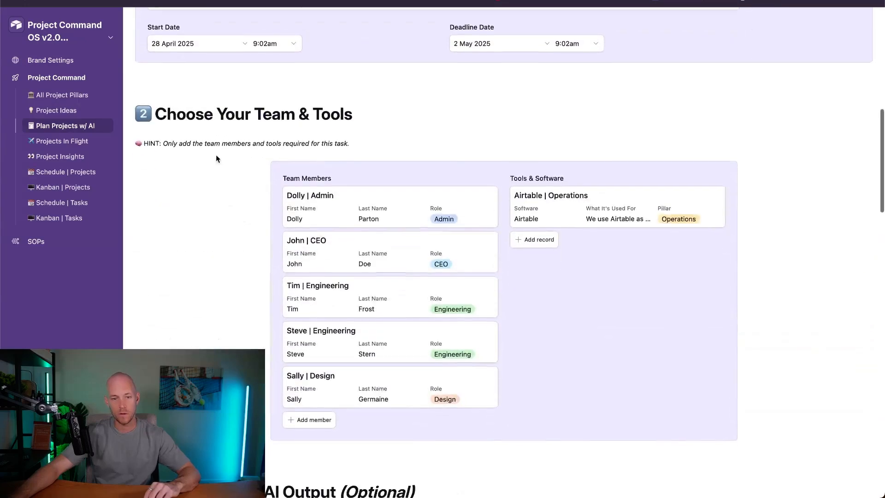
{"action": "triple_click", "coordinate": [186, 136]}
{"action": "scroll", "coordinate": [186, 136], "scroll_direction": "down", "scroll_amount": 7}
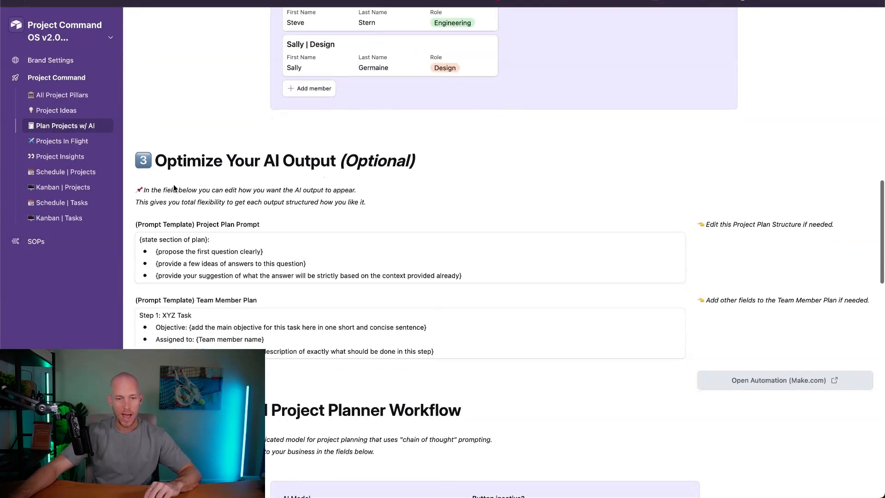
{"action": "left_click_drag", "start_coordinate": [143, 188], "coordinate": [348, 211]}
{"action": "scroll", "coordinate": [347, 211], "scroll_direction": "down", "scroll_amount": 15}
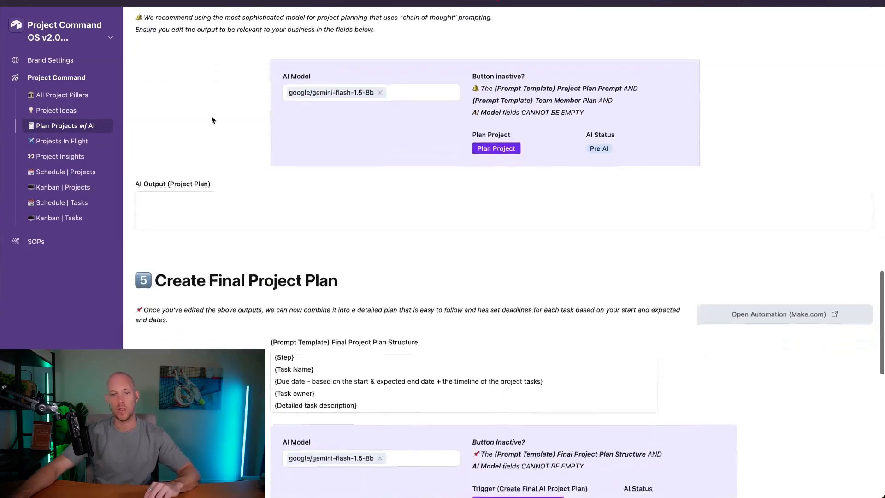
{"action": "scroll", "coordinate": [228, 133], "scroll_direction": "up", "scroll_amount": 20}
{"action": "scroll", "coordinate": [227, 133], "scroll_direction": "up", "scroll_amount": 6}
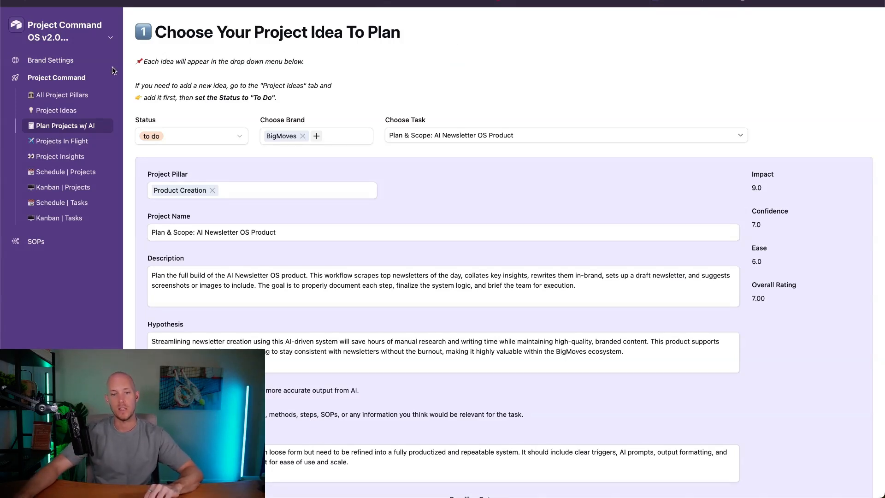
Step: Open the Brand Assets page in Brand Settings and review the BigMoves record's language, brand description, prompt templates and project list
{"action": "left_click", "coordinate": [62, 60]}
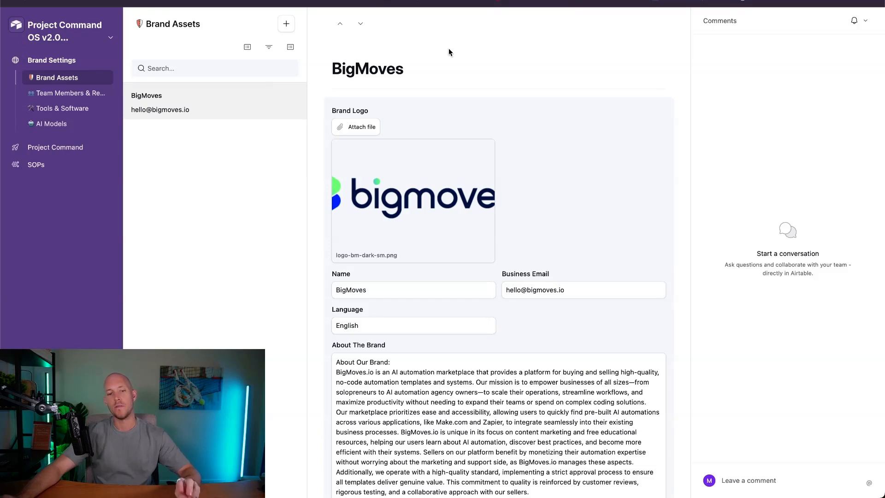
{"action": "scroll", "coordinate": [329, 318], "scroll_direction": "down", "scroll_amount": 3}
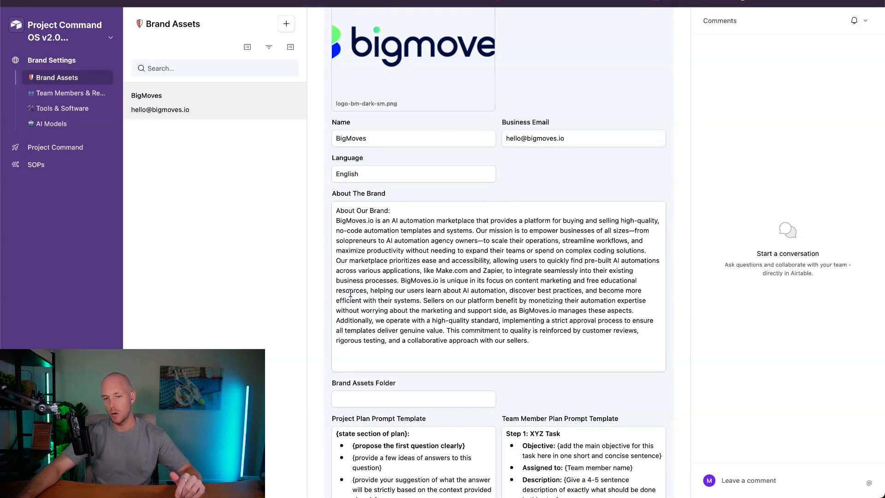
{"action": "left_click_drag", "start_coordinate": [342, 159], "coordinate": [364, 159]}
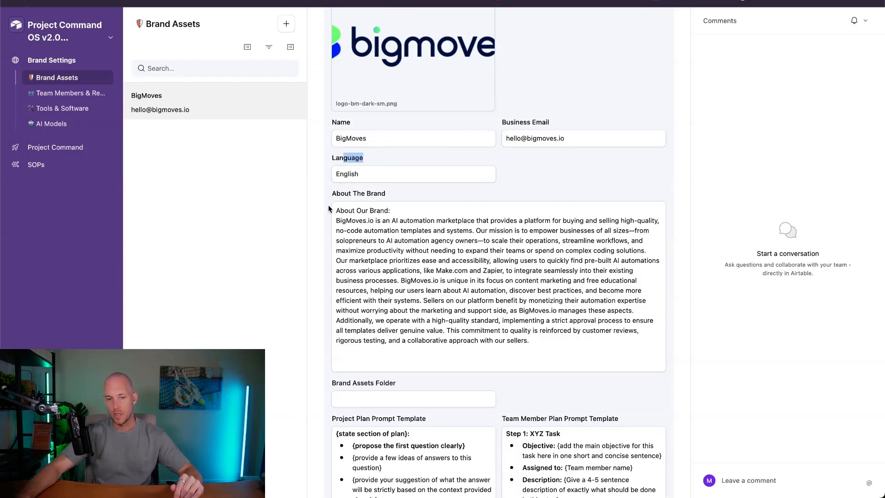
{"action": "left_click_drag", "start_coordinate": [344, 194], "coordinate": [386, 193]}
{"action": "scroll", "coordinate": [329, 264], "scroll_direction": "down", "scroll_amount": 3}
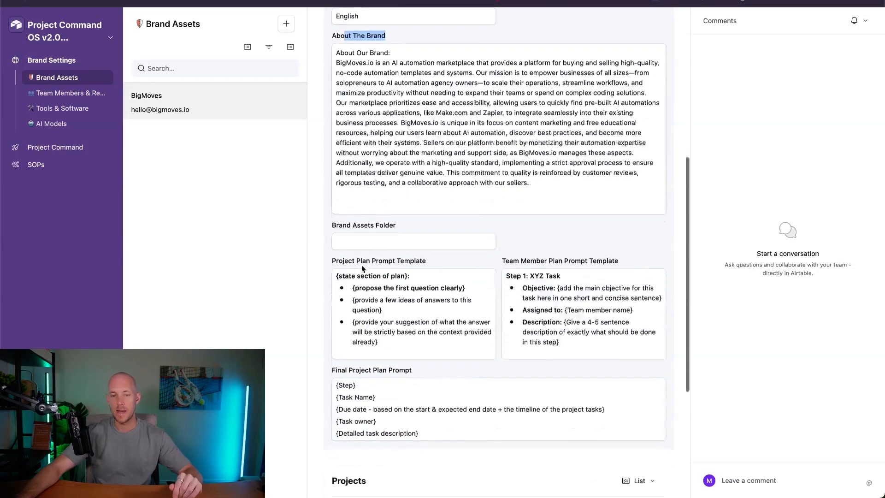
{"action": "left_click_drag", "start_coordinate": [329, 265], "coordinate": [426, 259]}
{"action": "scroll", "coordinate": [548, 212], "scroll_direction": "down", "scroll_amount": 4}
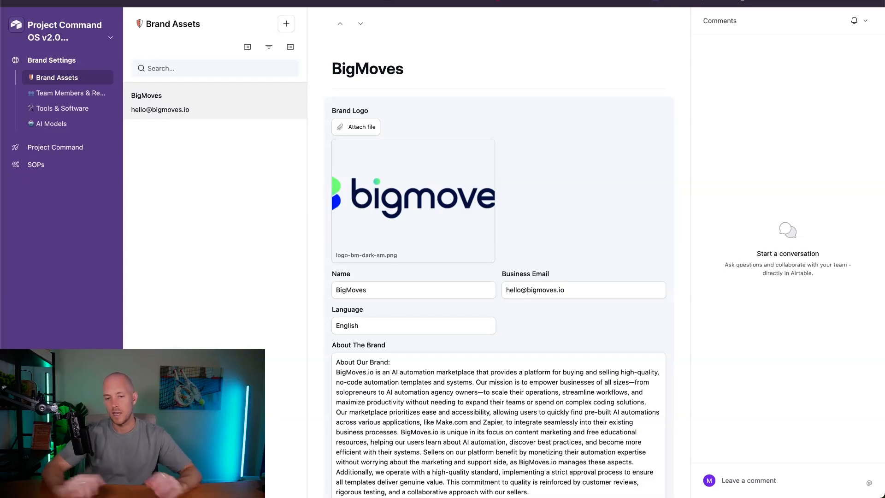
{"action": "scroll", "coordinate": [353, 239], "scroll_direction": "down", "scroll_amount": 12}
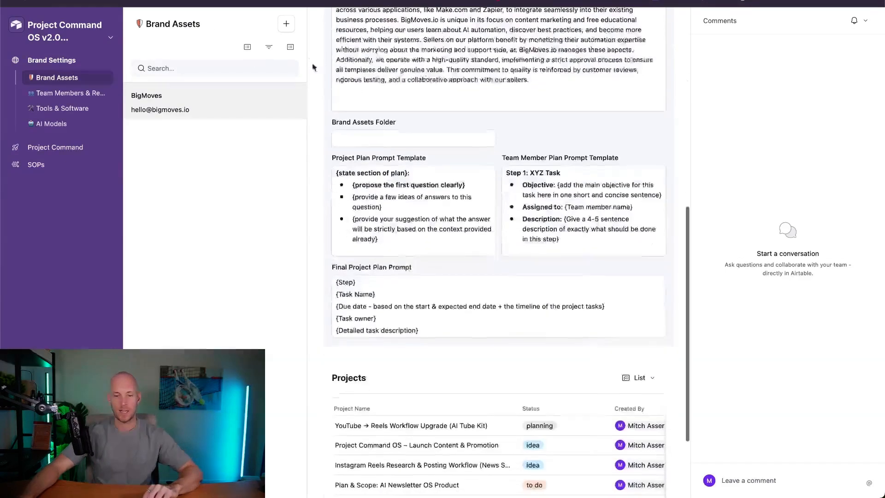
{"action": "scroll", "coordinate": [352, 239], "scroll_direction": "up", "scroll_amount": 12}
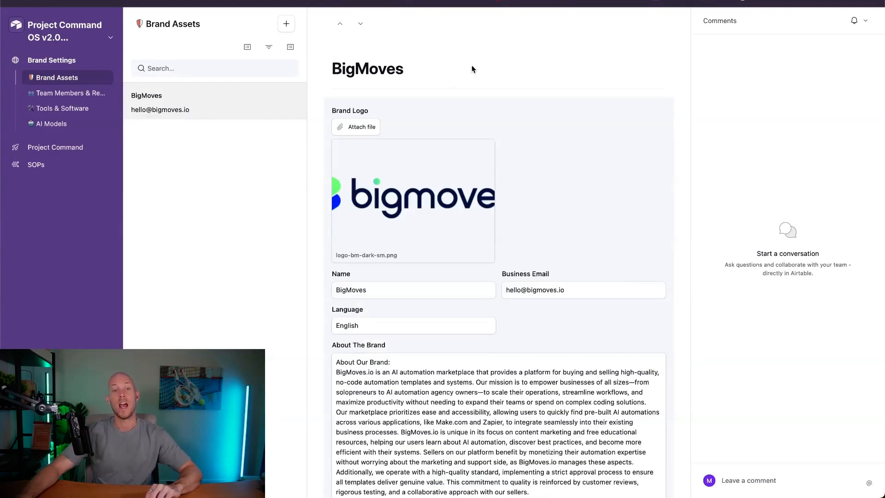
Step: Examine the Project Plan, Team Member Plan and Final Project Plan prompt templates in the BigMoves record
{"action": "scroll", "coordinate": [581, 149], "scroll_direction": "down", "scroll_amount": 9}
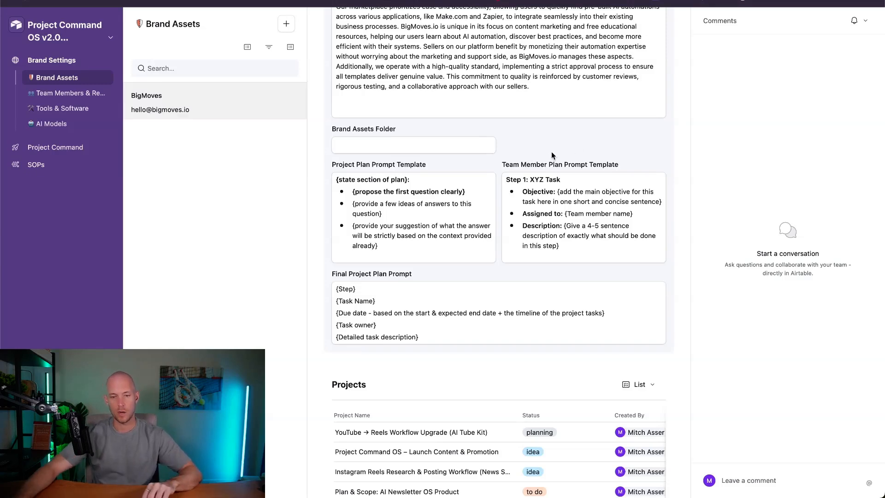
{"action": "left_click_drag", "start_coordinate": [330, 170], "coordinate": [493, 249]}
{"action": "left_click_drag", "start_coordinate": [504, 178], "coordinate": [587, 244]}
{"action": "left_click", "coordinate": [587, 246]}
{"action": "left_click", "coordinate": [437, 282]}
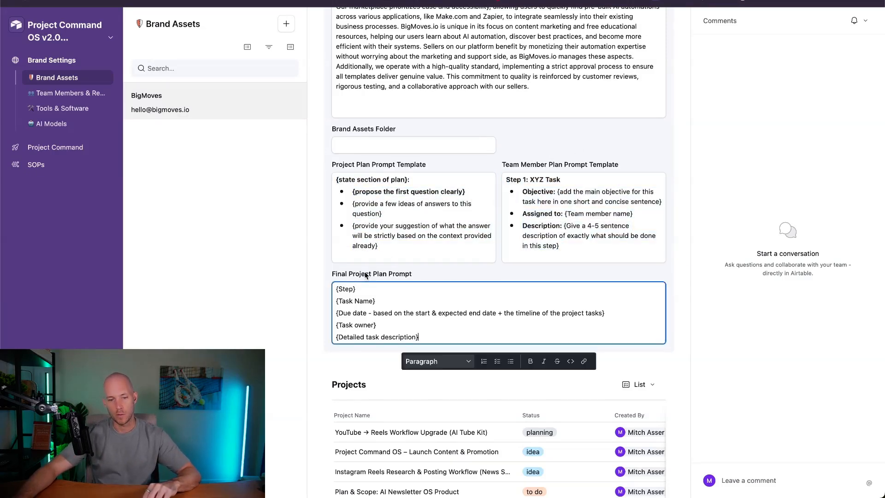
{"action": "scroll", "coordinate": [438, 282], "scroll_direction": "up", "scroll_amount": 9}
{"action": "scroll", "coordinate": [450, 251], "scroll_direction": "down", "scroll_amount": 10}
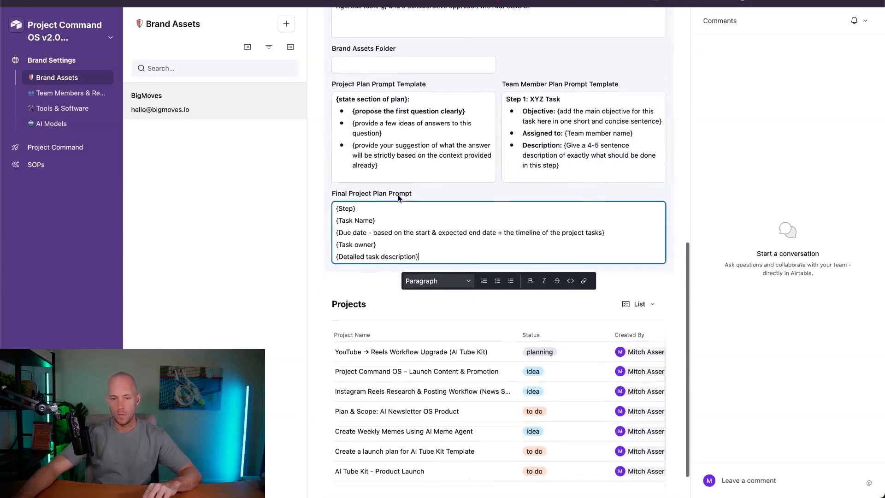
{"action": "scroll", "coordinate": [397, 196], "scroll_direction": "up", "scroll_amount": 2}
{"action": "left_click_drag", "start_coordinate": [336, 211], "coordinate": [442, 275]}
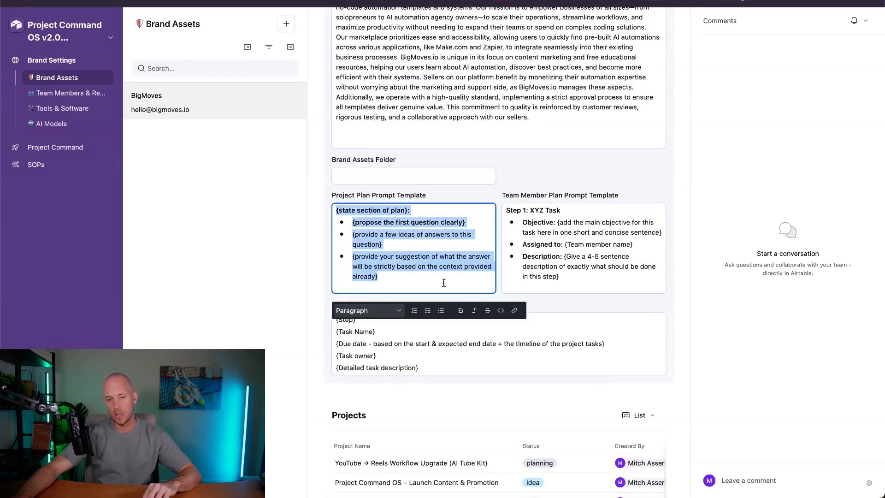
{"action": "left_click_drag", "start_coordinate": [506, 210], "coordinate": [590, 291]}
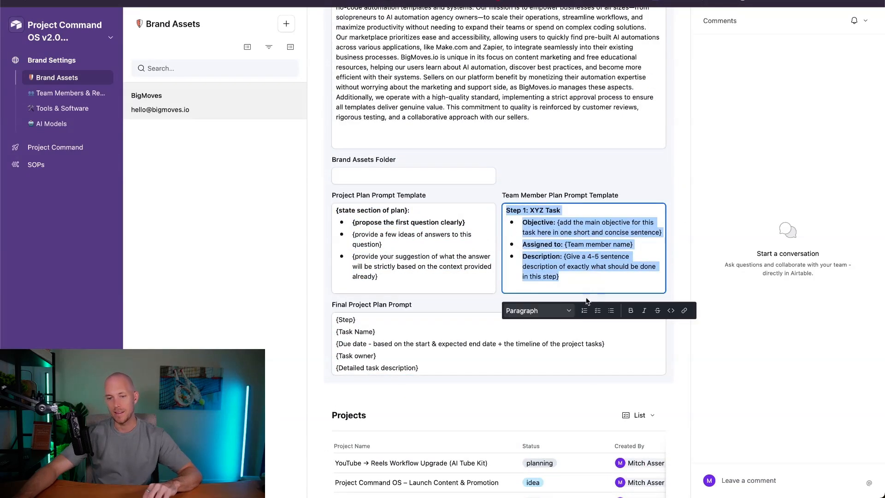
{"action": "left_click", "coordinate": [482, 304]}
{"action": "left_click", "coordinate": [459, 366]}
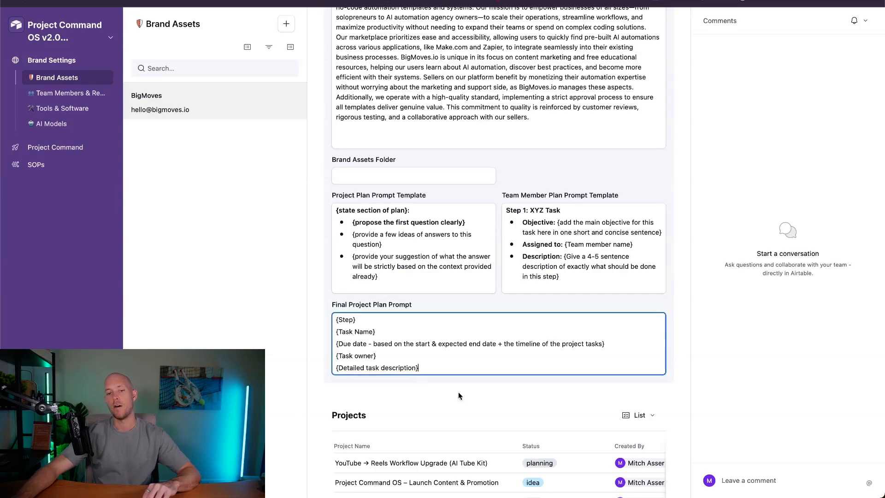
{"action": "left_click", "coordinate": [484, 304]}
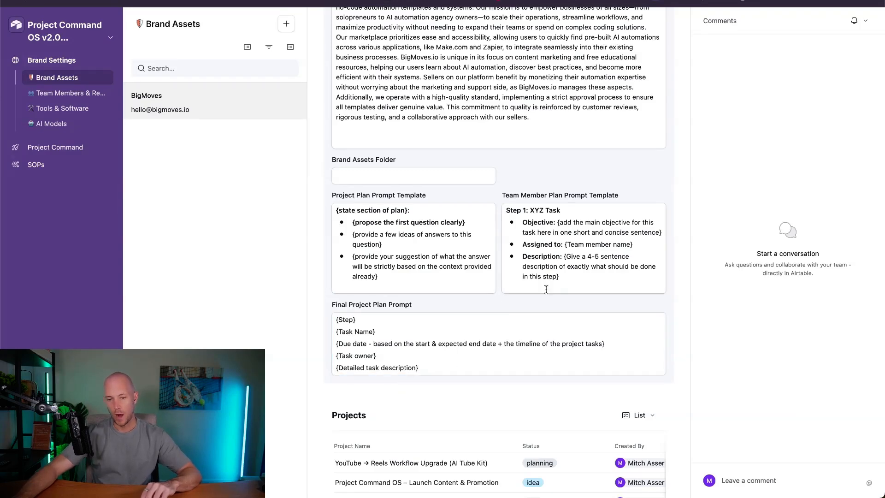
Step: Review the About The Brand text alongside the Project Plan and Team Member Plan prompt templates
{"action": "scroll", "coordinate": [522, 165], "scroll_direction": "up", "scroll_amount": 5}
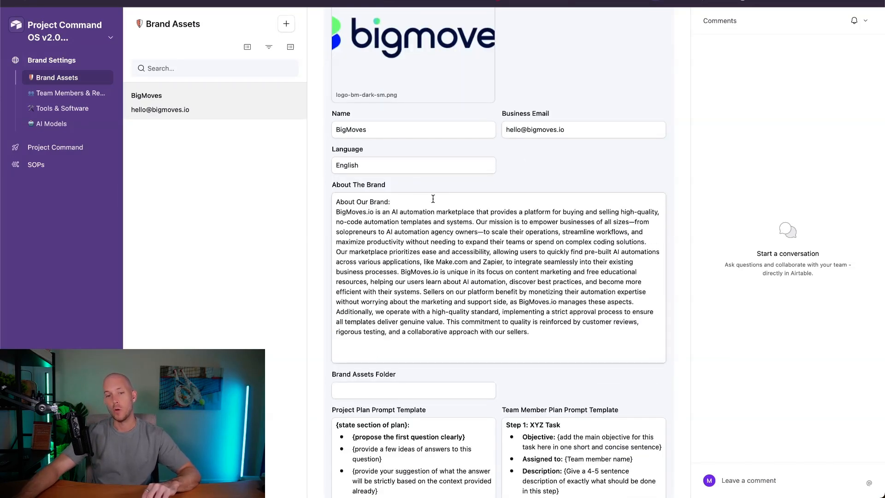
{"action": "triple_click", "coordinate": [351, 215]}
{"action": "scroll", "coordinate": [322, 210], "scroll_direction": "down", "scroll_amount": 5}
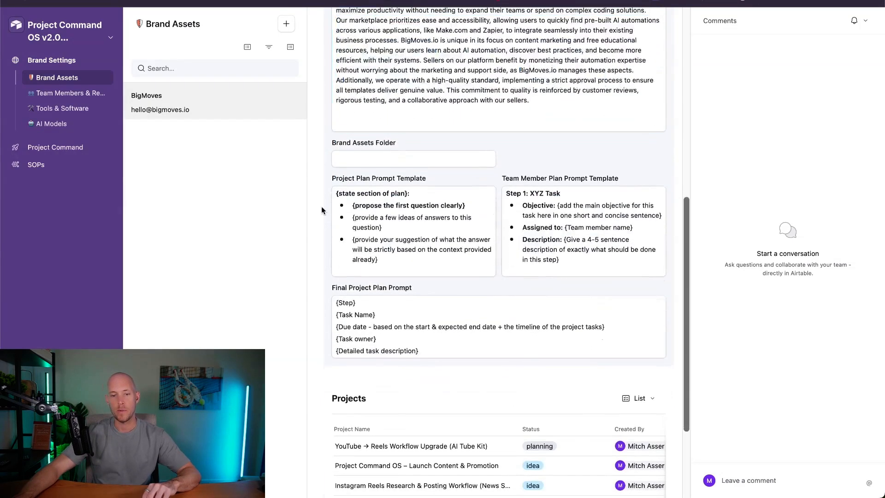
{"action": "left_click_drag", "start_coordinate": [333, 193], "coordinate": [459, 261]}
{"action": "left_click_drag", "start_coordinate": [505, 193], "coordinate": [588, 268]}
{"action": "left_click", "coordinate": [628, 174]}
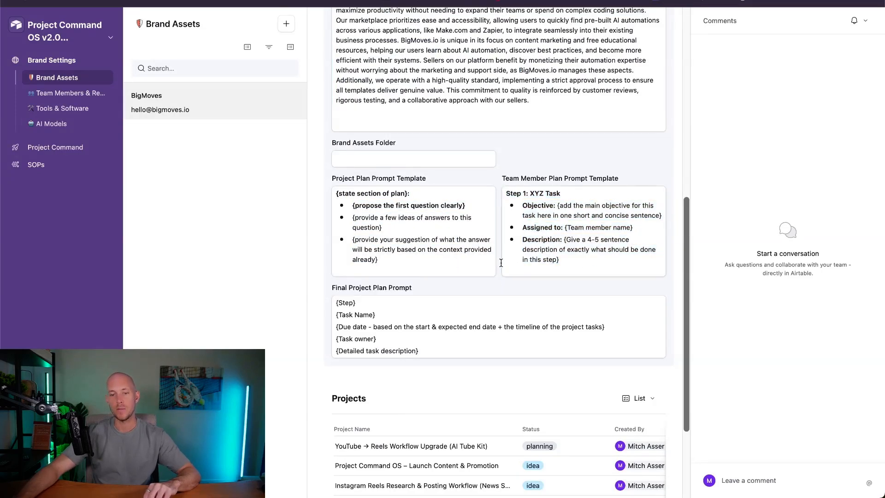
Step: Examine the full text of the BigMoves Project Plan Prompt Template and compare it with the Final Project Plan Prompt
{"action": "left_click", "coordinate": [410, 254]}
{"action": "key", "text": "ctrl+a"}
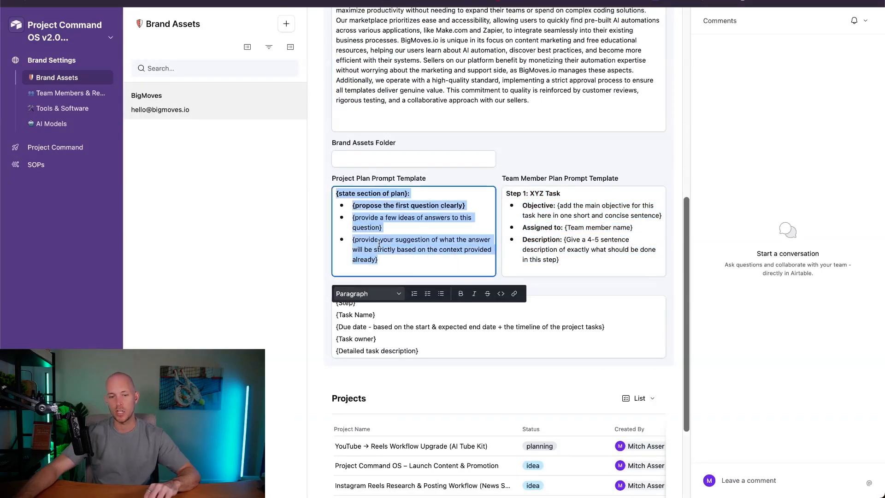
{"action": "left_click", "coordinate": [539, 281]}
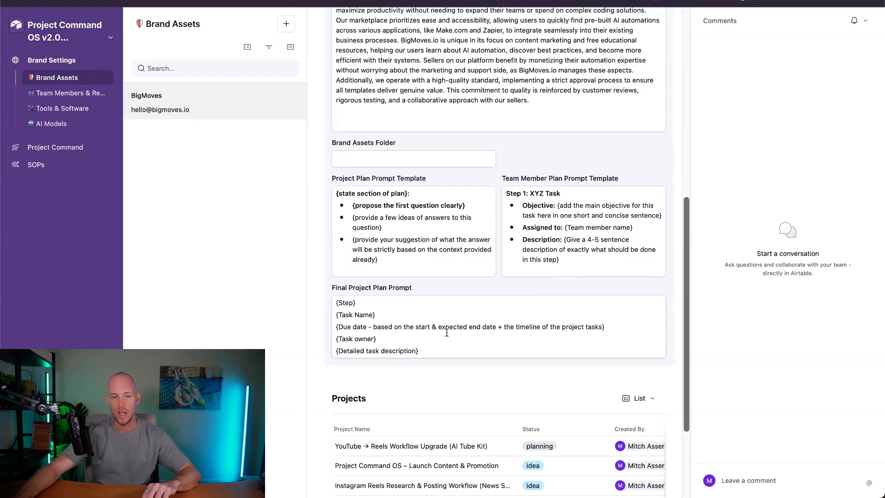
{"action": "left_click", "coordinate": [381, 228]}
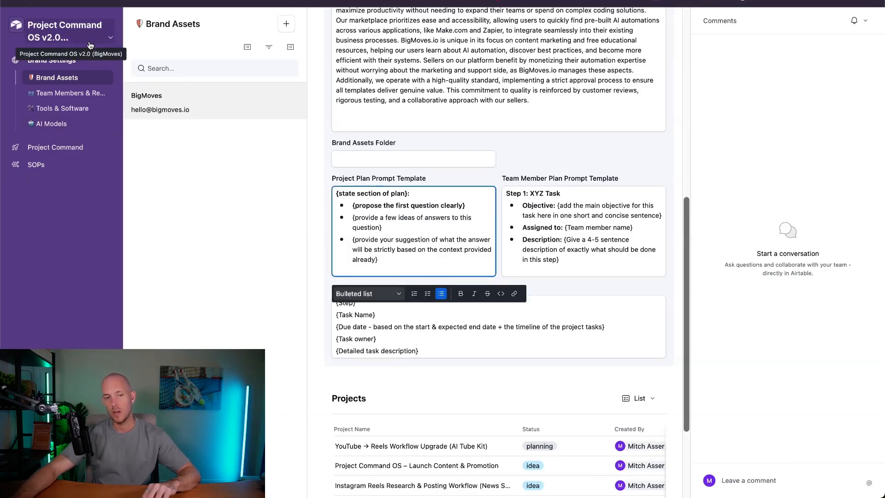
Step: Open the base's automations and review the Update record action that copies the brand's prompt templates into a new project
{"action": "left_click", "coordinate": [54, 146]}
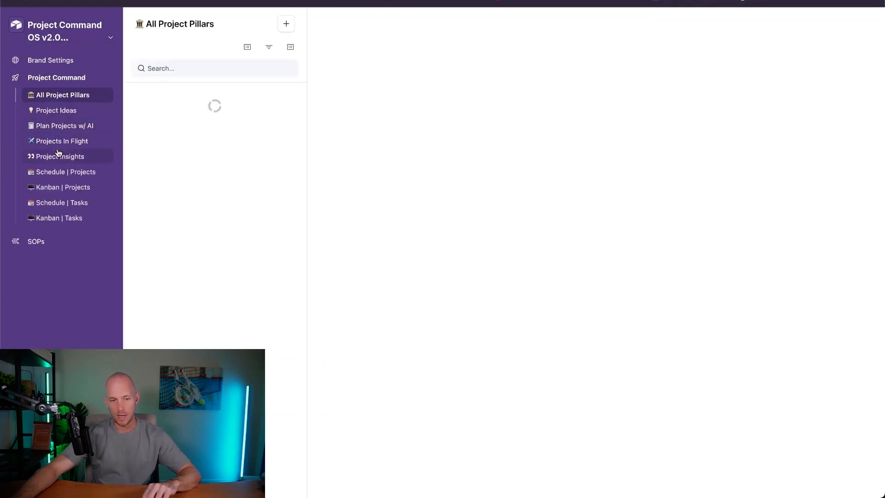
{"action": "left_click", "coordinate": [71, 31]}
{"action": "left_click", "coordinate": [62, 79]}
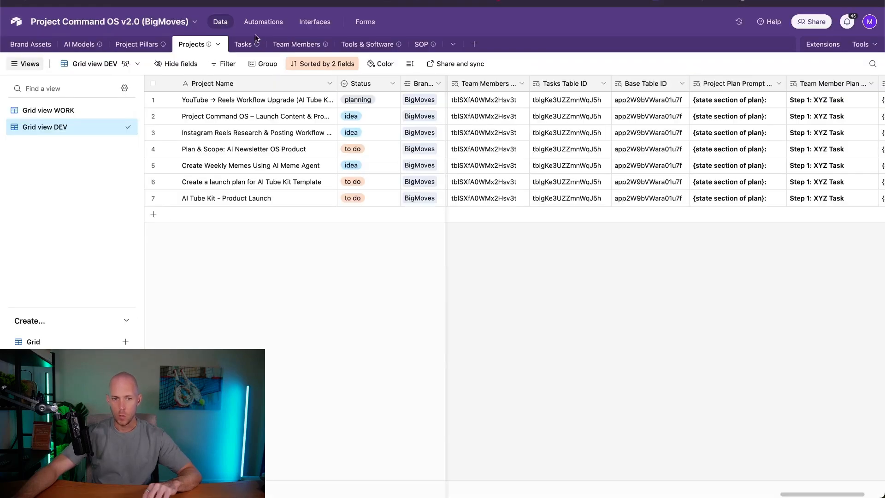
{"action": "left_click", "coordinate": [270, 22]}
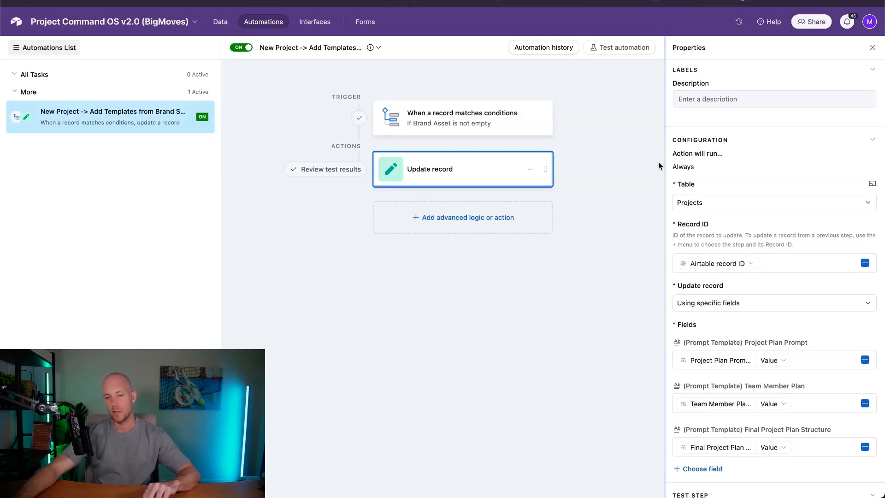
{"action": "scroll", "coordinate": [781, 225], "scroll_direction": "down", "scroll_amount": 3}
{"action": "scroll", "coordinate": [712, 135], "scroll_direction": "up", "scroll_amount": 4}
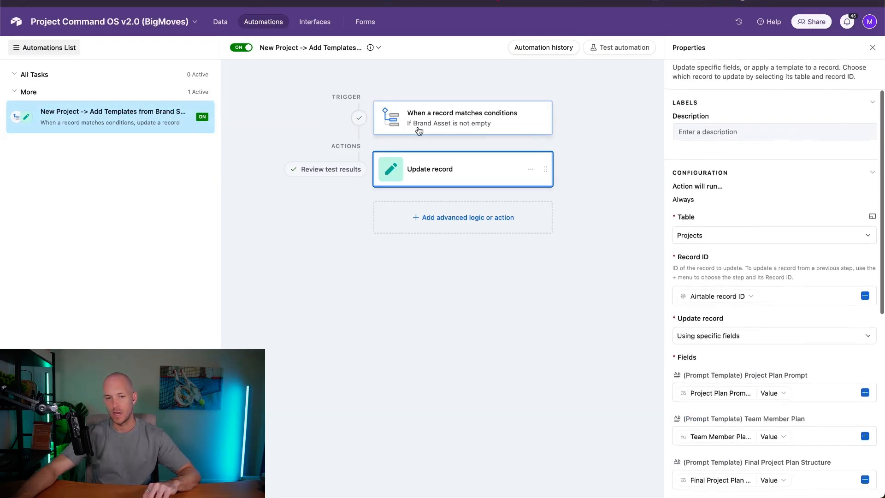
{"action": "scroll", "coordinate": [717, 214], "scroll_direction": "down", "scroll_amount": 3}
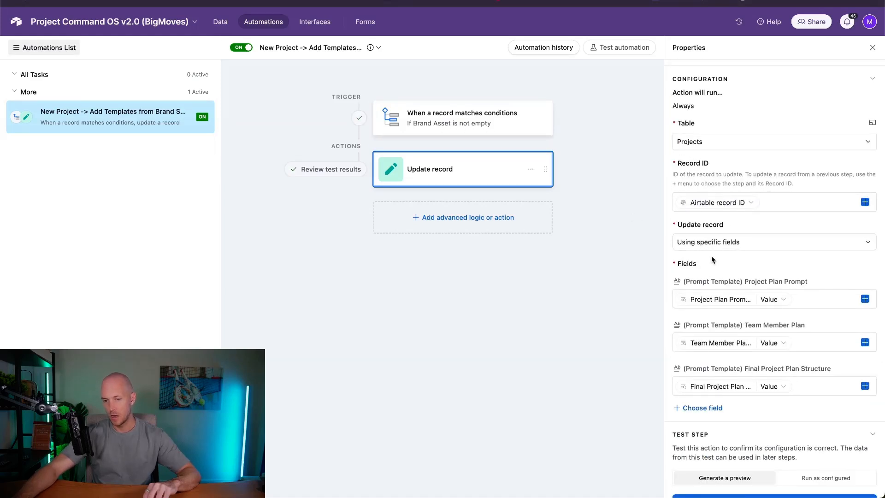
{"action": "scroll", "coordinate": [705, 268], "scroll_direction": "down", "scroll_amount": 2}
{"action": "scroll", "coordinate": [699, 274], "scroll_direction": "down", "scroll_amount": 1}
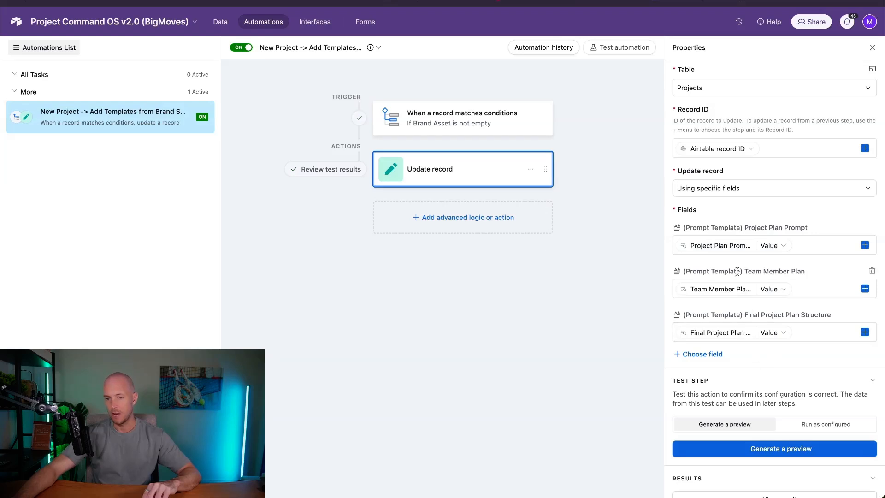
Step: Return to the BigMoves record on the Brand Assets interface page and review its prompt templates and brand description
{"action": "left_click", "coordinate": [302, 23]}
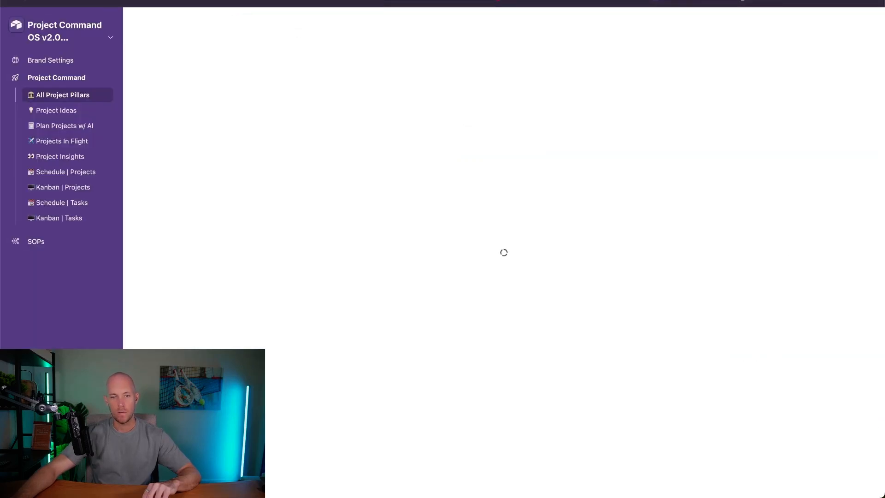
{"action": "scroll", "coordinate": [315, 196], "scroll_direction": "up", "scroll_amount": 1}
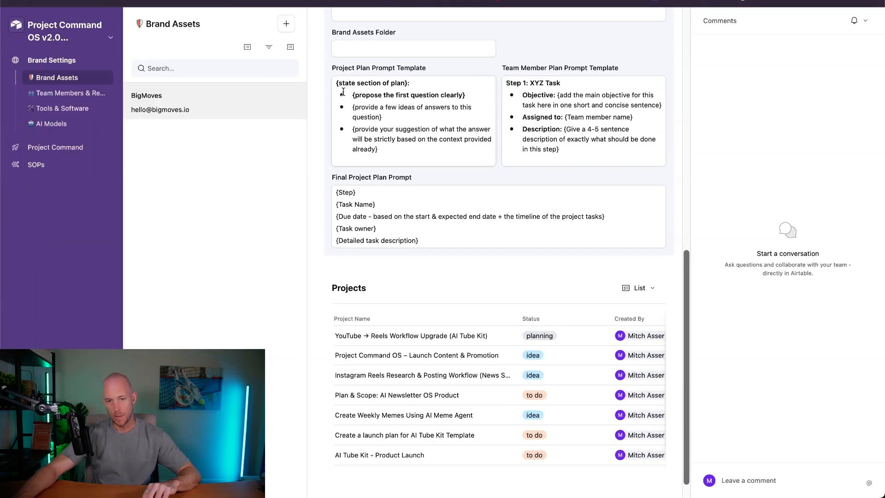
{"action": "left_click_drag", "start_coordinate": [334, 83], "coordinate": [454, 175]}
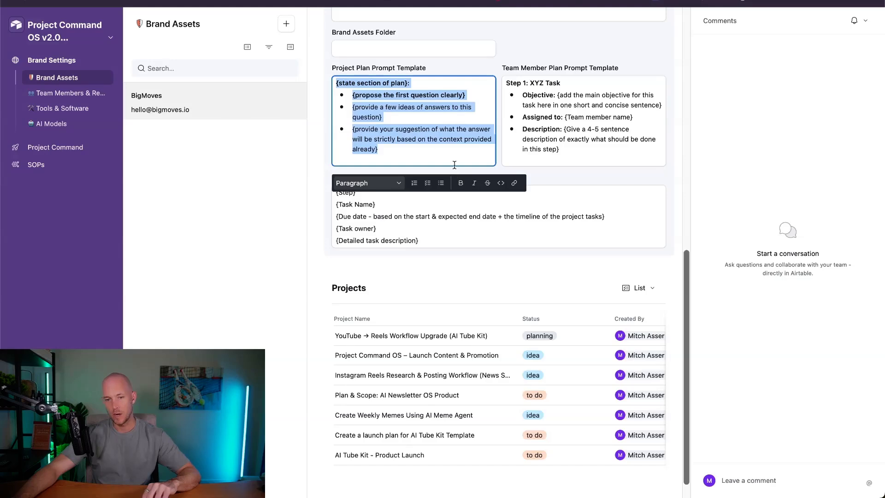
{"action": "left_click", "coordinate": [552, 53]}
{"action": "scroll", "coordinate": [520, 432], "scroll_direction": "up", "scroll_amount": 6}
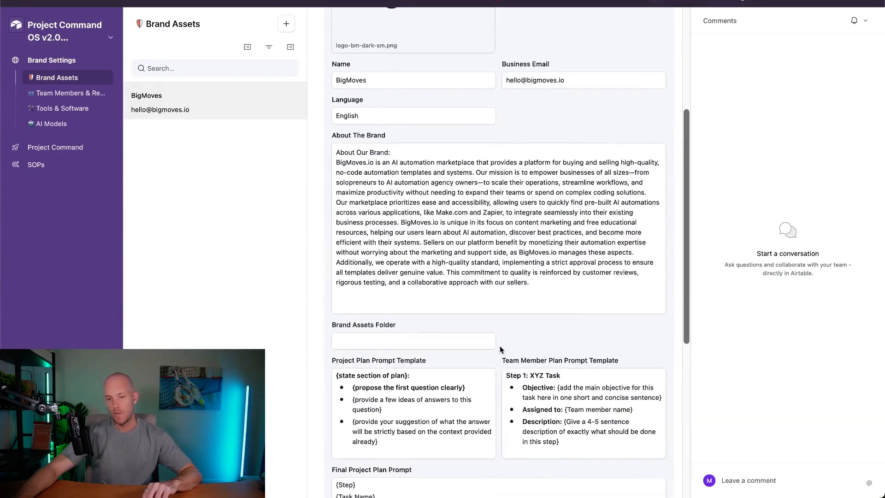
{"action": "scroll", "coordinate": [500, 349], "scroll_direction": "down", "scroll_amount": 2}
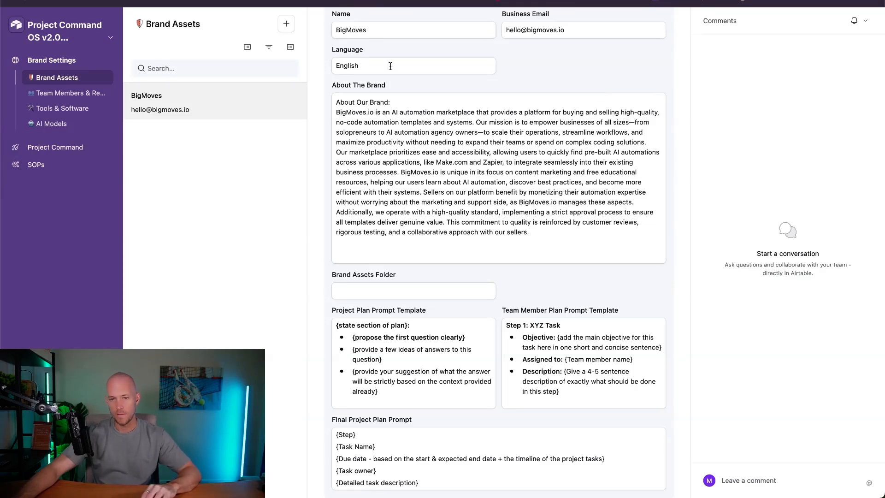
Step: Open the Brand Settings interface for editing and look through the layouts offered for a new page
{"action": "left_click", "coordinate": [65, 32]}
{"action": "left_click", "coordinate": [85, 65]}
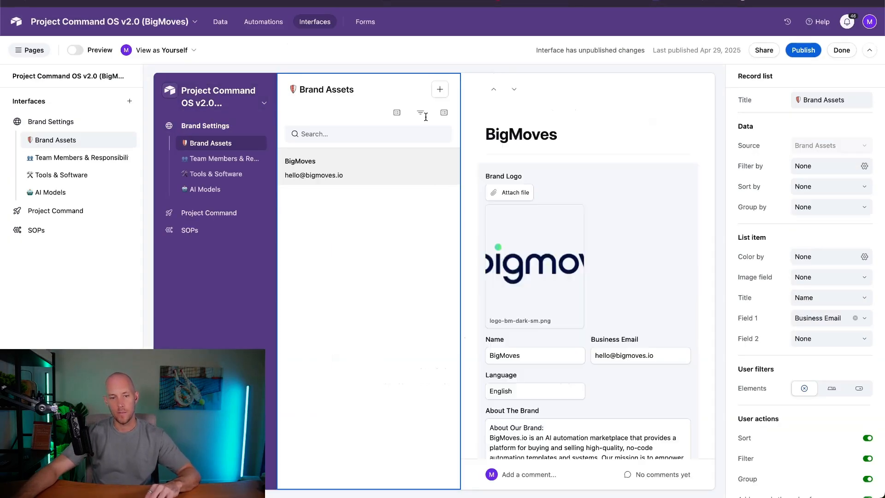
{"action": "left_click", "coordinate": [129, 103]}
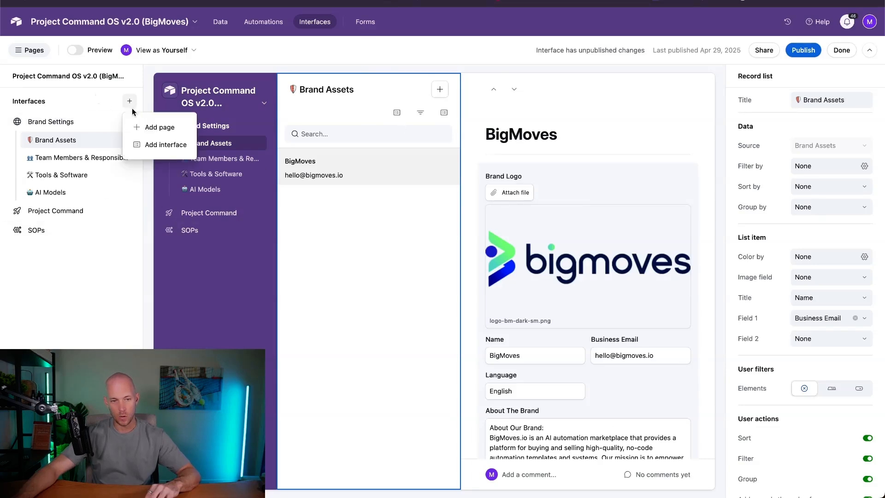
{"action": "left_click", "coordinate": [193, 138]}
{"action": "scroll", "coordinate": [251, 221], "scroll_direction": "down", "scroll_amount": 3}
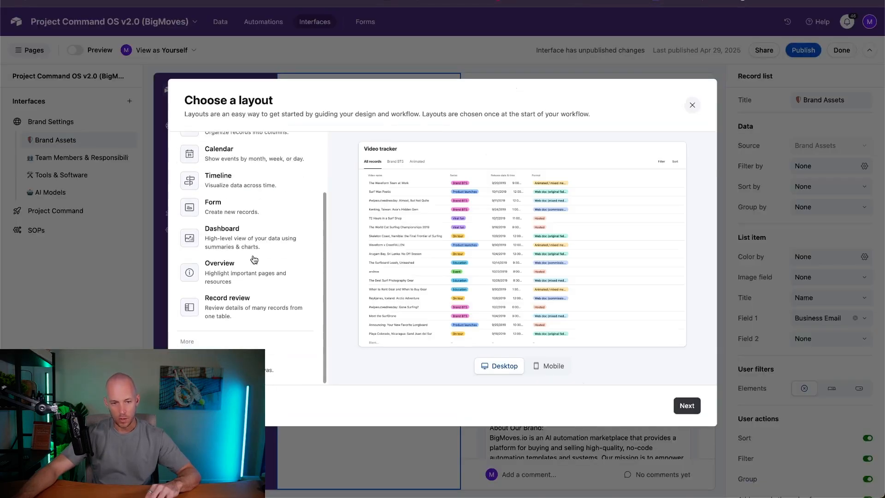
{"action": "scroll", "coordinate": [248, 302], "scroll_direction": "up", "scroll_amount": 3}
{"action": "left_click", "coordinate": [692, 106]}
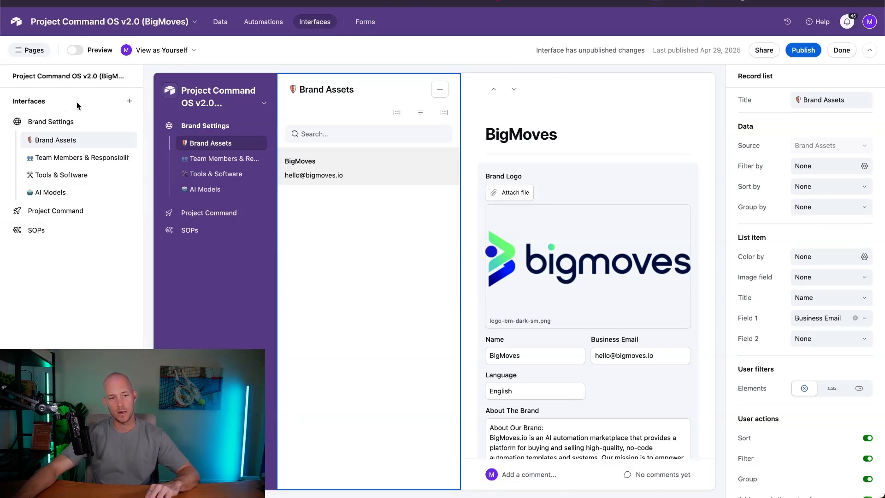
Step: Check the options for adding a page or interface, and look at the AI Tube Kit base's interface sections for comparison
{"action": "mouse_move", "coordinate": [131, 126]}
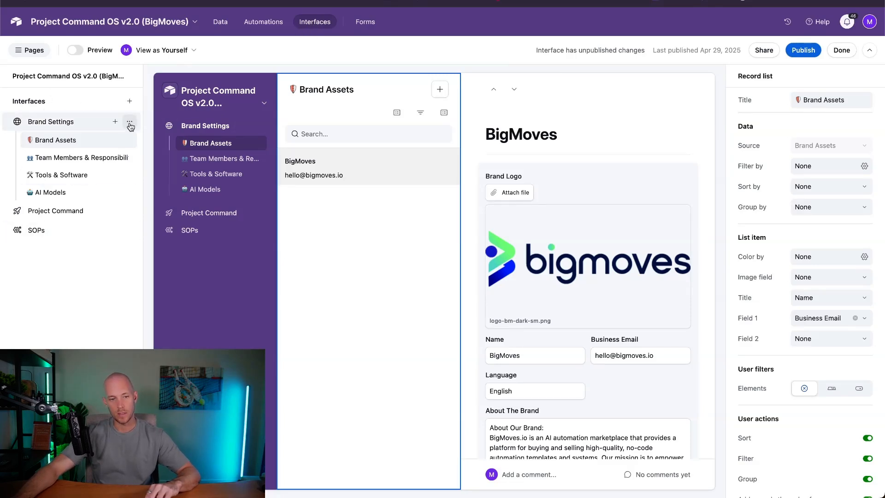
{"action": "left_click", "coordinate": [130, 101]}
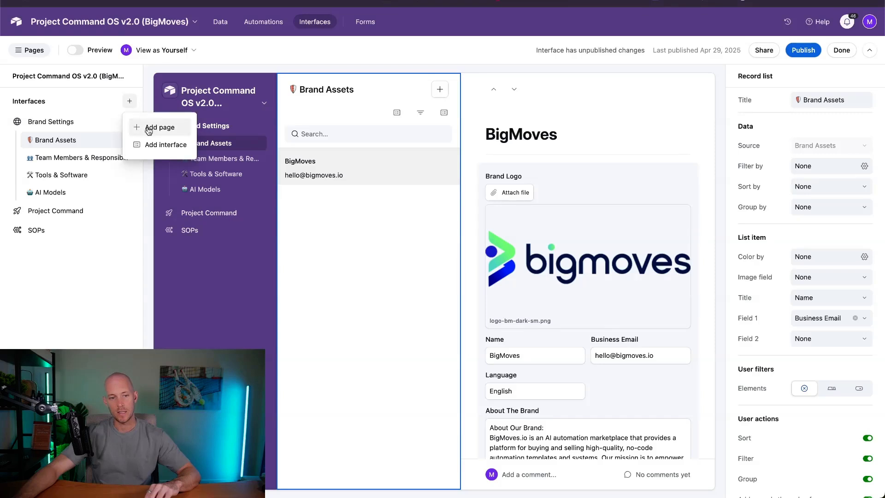
{"action": "left_click", "coordinate": [88, 253]}
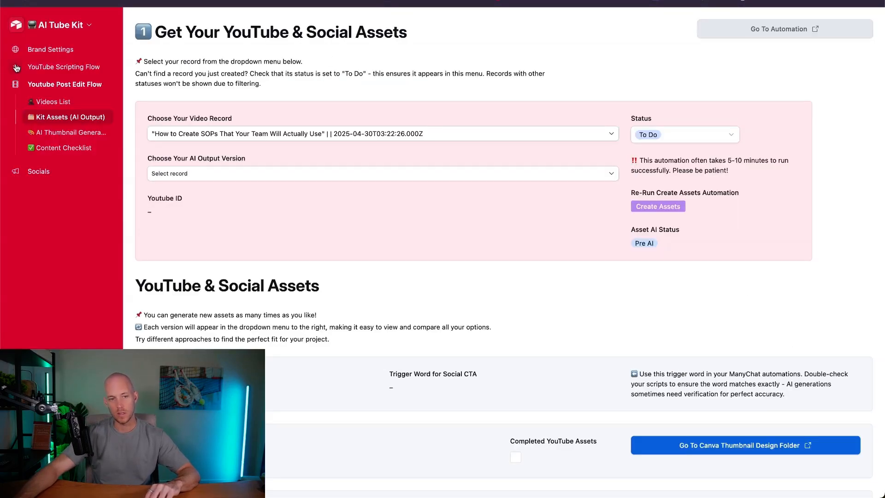
{"action": "left_click", "coordinate": [16, 50]}
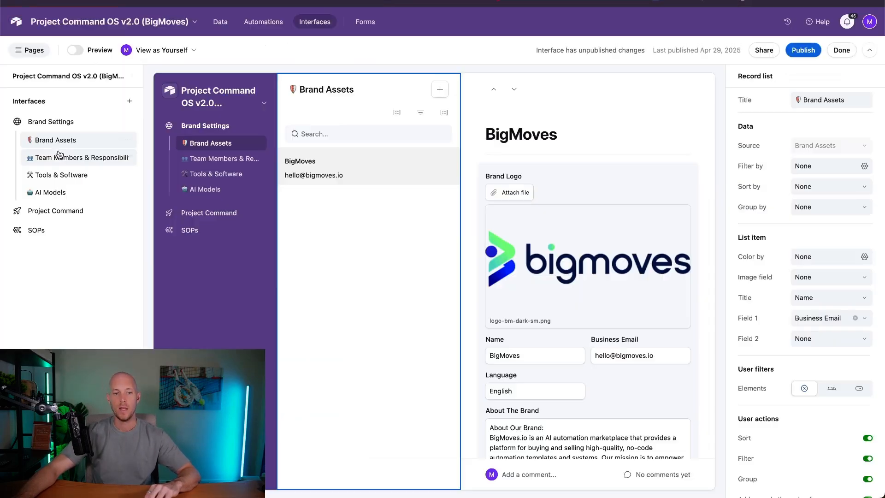
Step: Review the Project Command page list, the SOPs Overview page with its bookmarks, and the Tools Manual page
{"action": "left_click", "coordinate": [64, 208]}
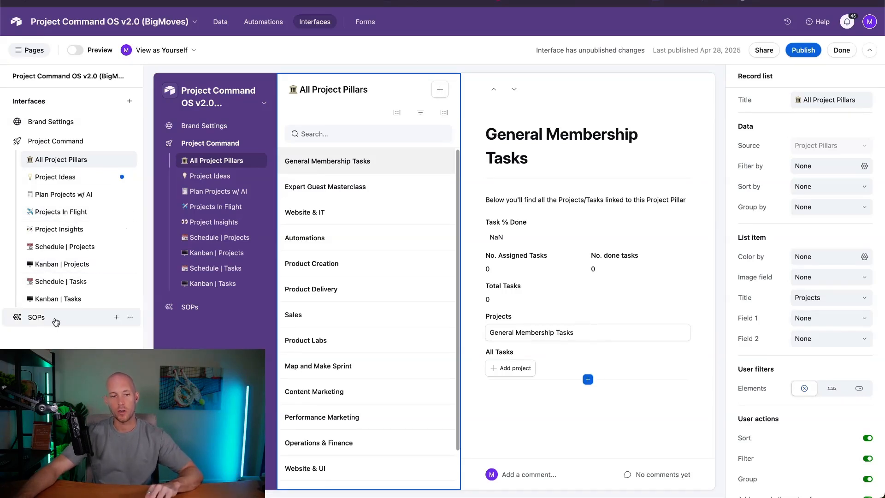
{"action": "left_click", "coordinate": [36, 318]}
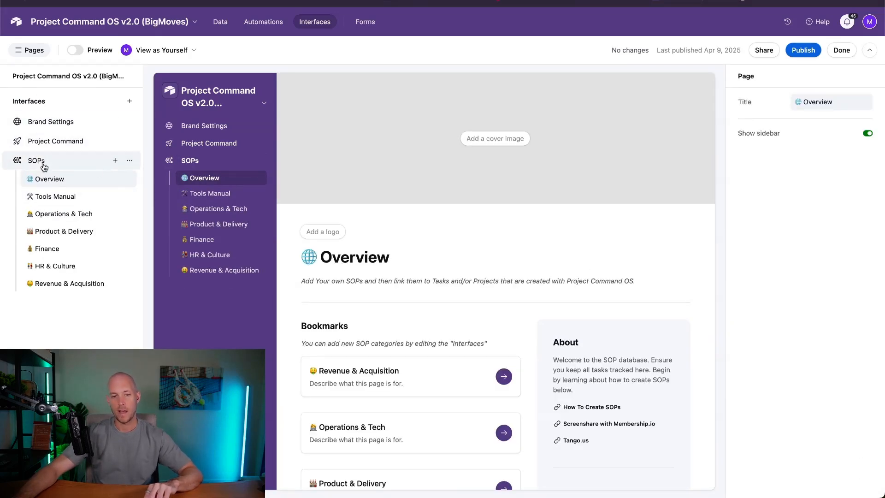
{"action": "scroll", "coordinate": [366, 234], "scroll_direction": "down", "scroll_amount": 5}
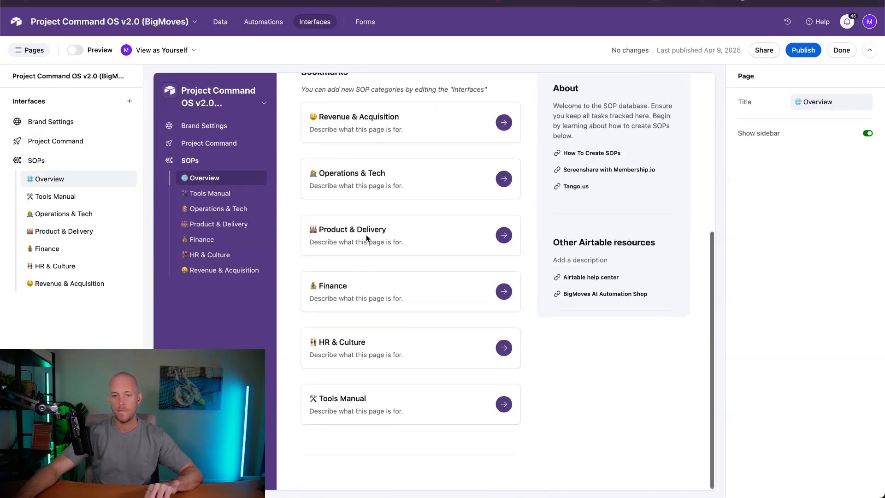
{"action": "scroll", "coordinate": [446, 212], "scroll_direction": "up", "scroll_amount": 5}
{"action": "scroll", "coordinate": [470, 188], "scroll_direction": "down", "scroll_amount": 3}
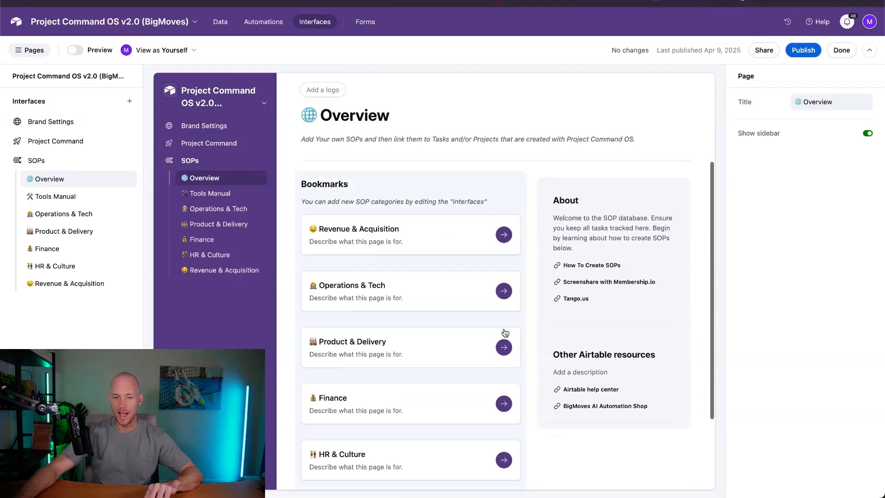
{"action": "scroll", "coordinate": [460, 249], "scroll_direction": "down", "scroll_amount": 2}
{"action": "scroll", "coordinate": [410, 158], "scroll_direction": "up", "scroll_amount": 5}
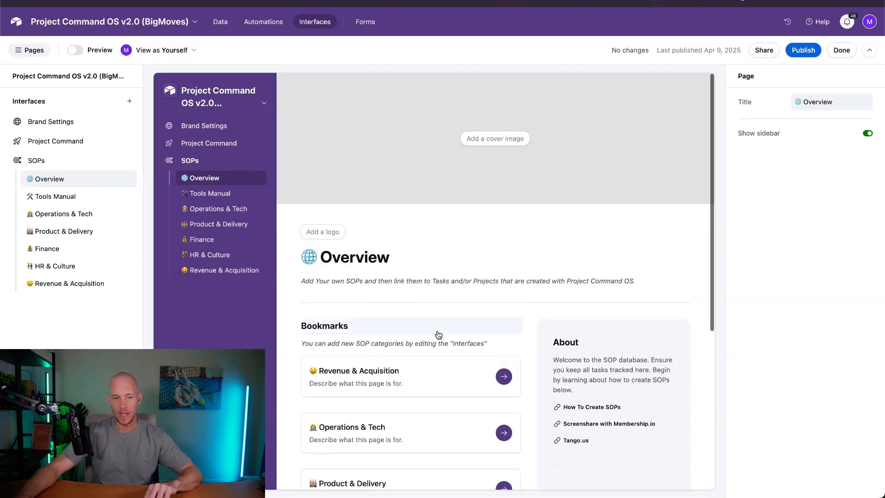
{"action": "left_click", "coordinate": [65, 196]}
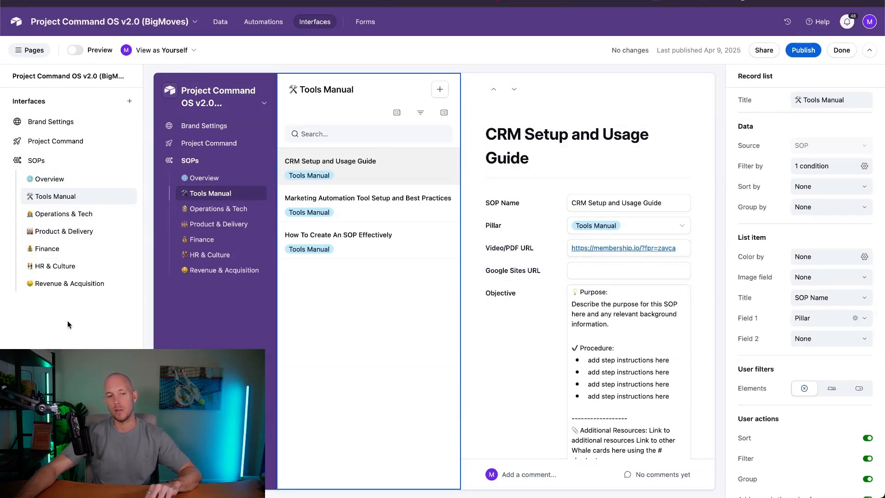
Step: Open Brand Settings and review the BigMoves record on the Brand Assets page in the interface editor
{"action": "left_click", "coordinate": [68, 120]}
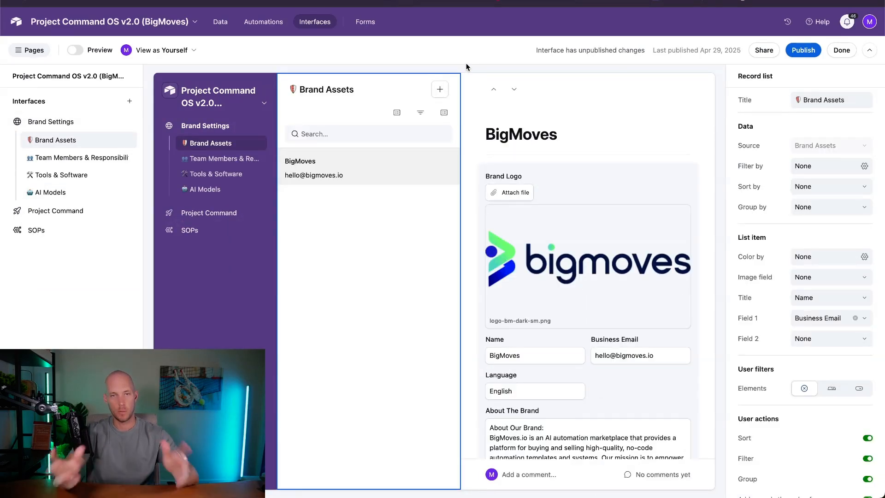
{"action": "scroll", "coordinate": [496, 248], "scroll_direction": "down", "scroll_amount": 3}
{"action": "scroll", "coordinate": [496, 249], "scroll_direction": "down", "scroll_amount": 5}
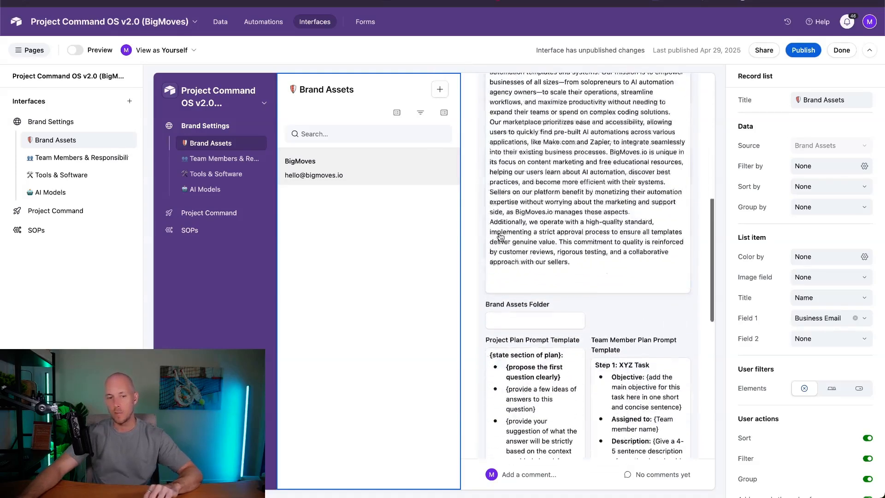
{"action": "scroll", "coordinate": [497, 249], "scroll_direction": "up", "scroll_amount": 10}
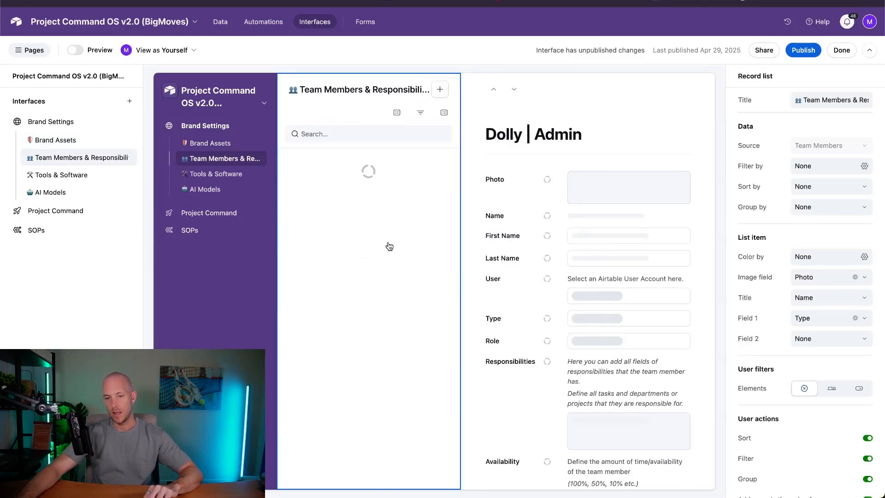
Step: Review the Team Members & Responsibilities, Tools & Software and AI Models pages, ending back on Brand Assets
{"action": "scroll", "coordinate": [583, 241], "scroll_direction": "down", "scroll_amount": 5}
{"action": "scroll", "coordinate": [583, 240], "scroll_direction": "up", "scroll_amount": 5}
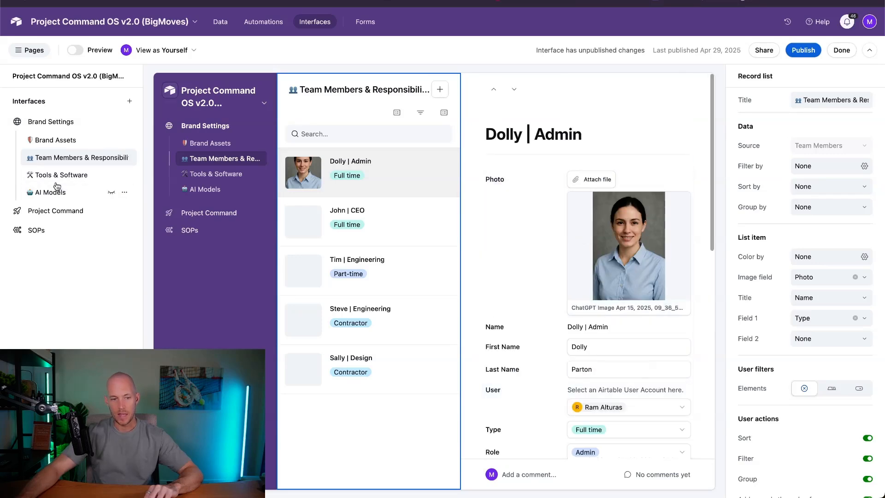
{"action": "left_click", "coordinate": [259, 173]}
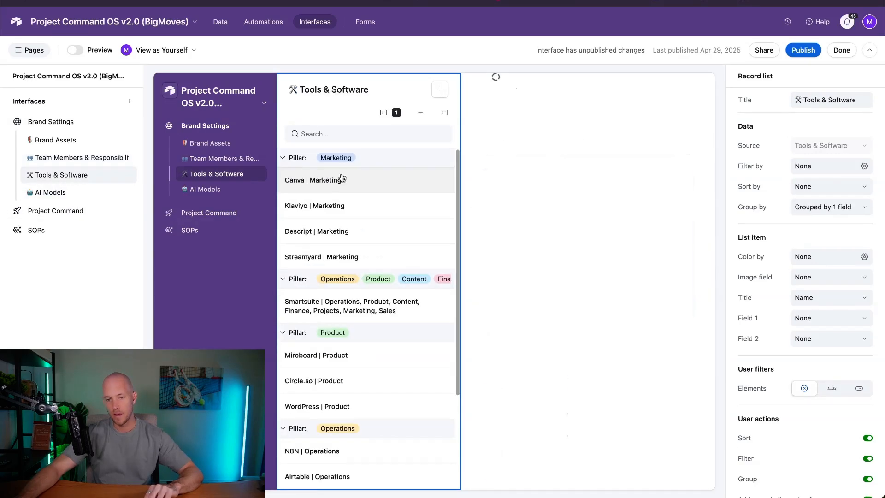
{"action": "left_click", "coordinate": [203, 189]}
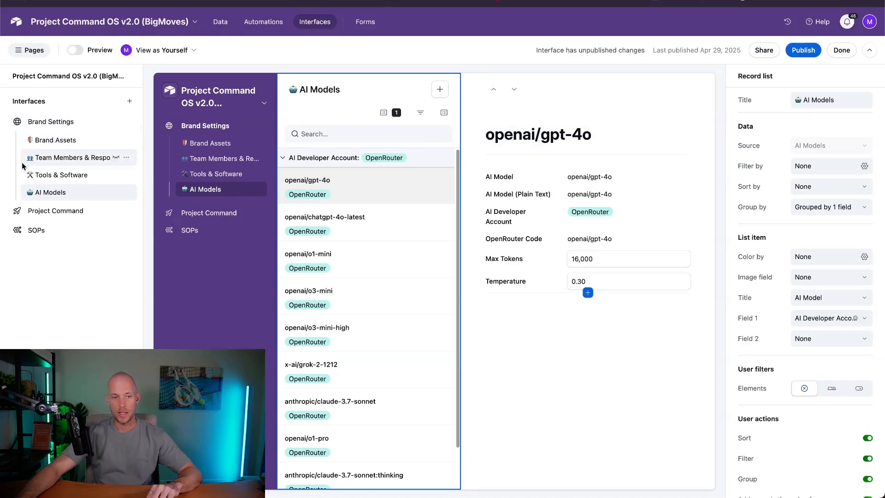
{"action": "left_click", "coordinate": [75, 144]}
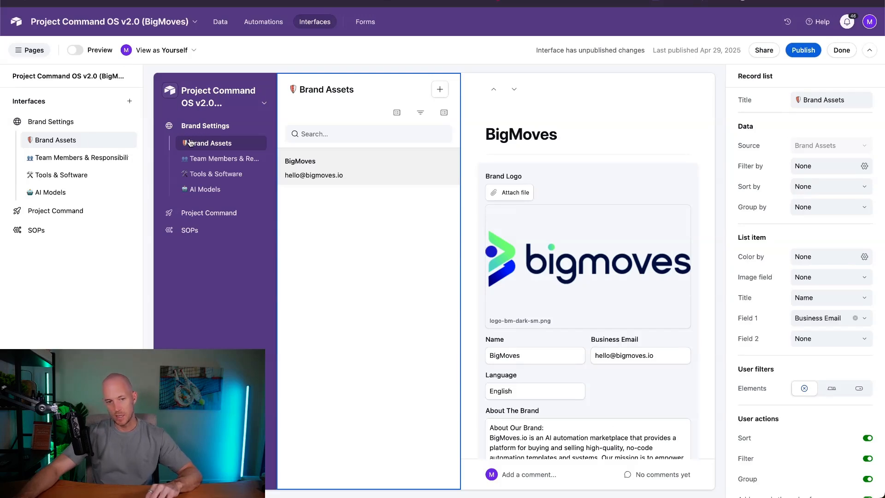
Step: Add a page to the Brand Settings interface using the Record review layout
{"action": "left_click", "coordinate": [122, 121]}
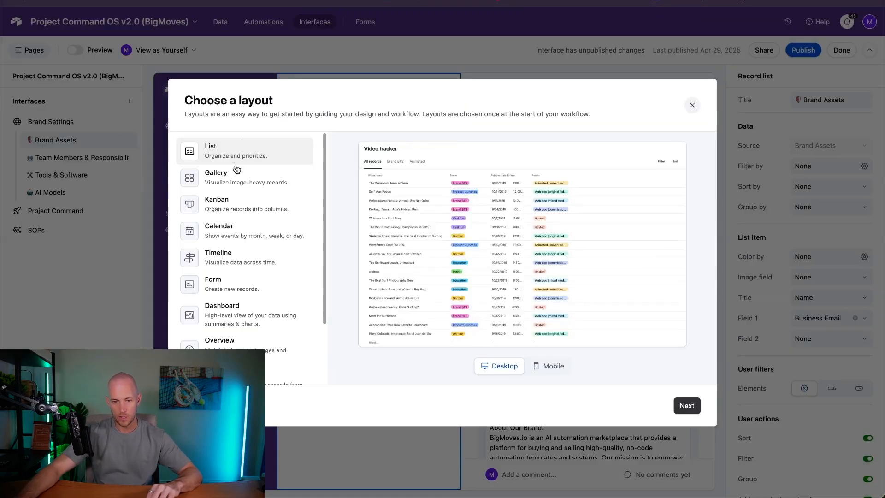
{"action": "scroll", "coordinate": [238, 245], "scroll_direction": "down", "scroll_amount": 3}
{"action": "left_click", "coordinate": [262, 319]}
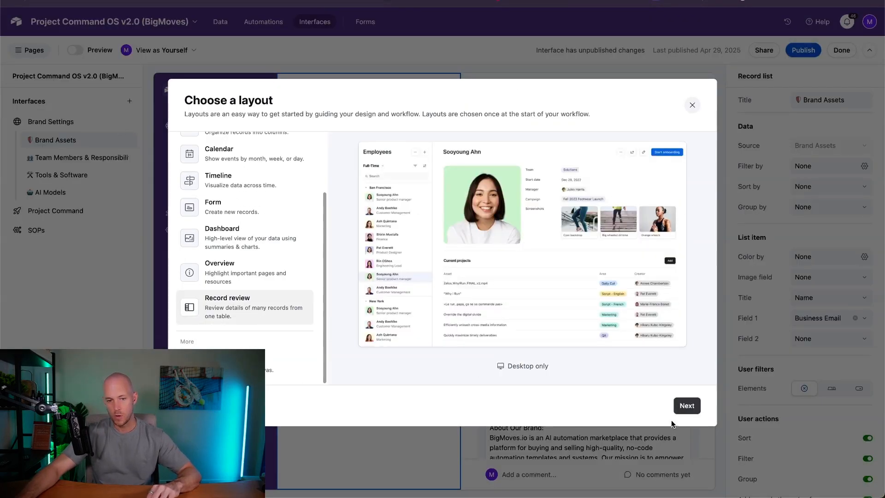
{"action": "left_click", "coordinate": [685, 406]}
Step: Connect the page layout to the Brand Assets table with no filter, sort or grouping
{"action": "left_click", "coordinate": [215, 176]}
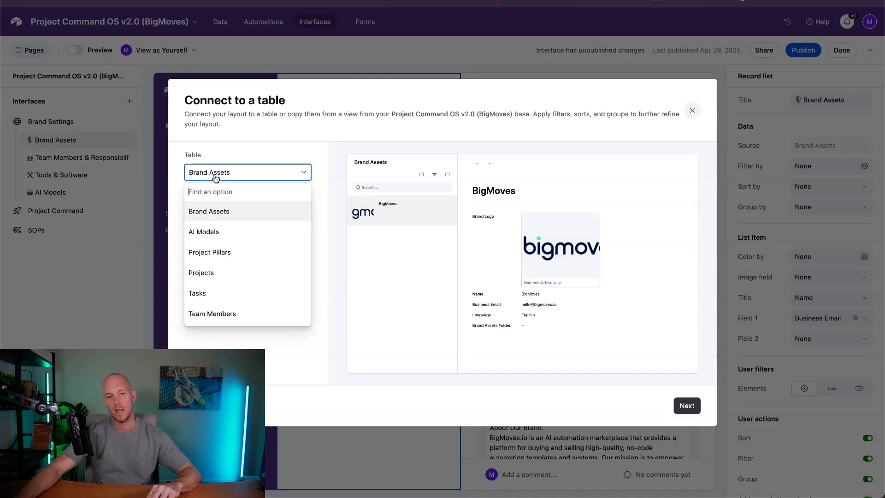
{"action": "left_click", "coordinate": [212, 213]}
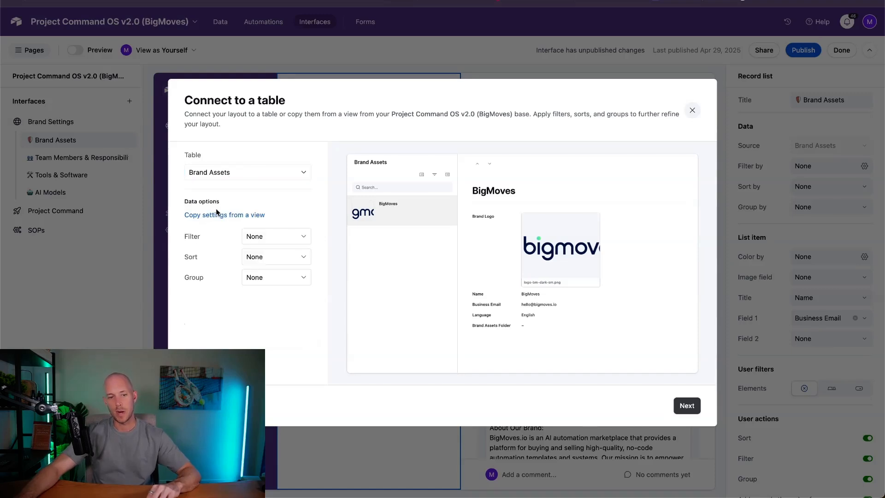
{"action": "left_click", "coordinate": [281, 235]}
{"action": "left_click", "coordinate": [309, 224]}
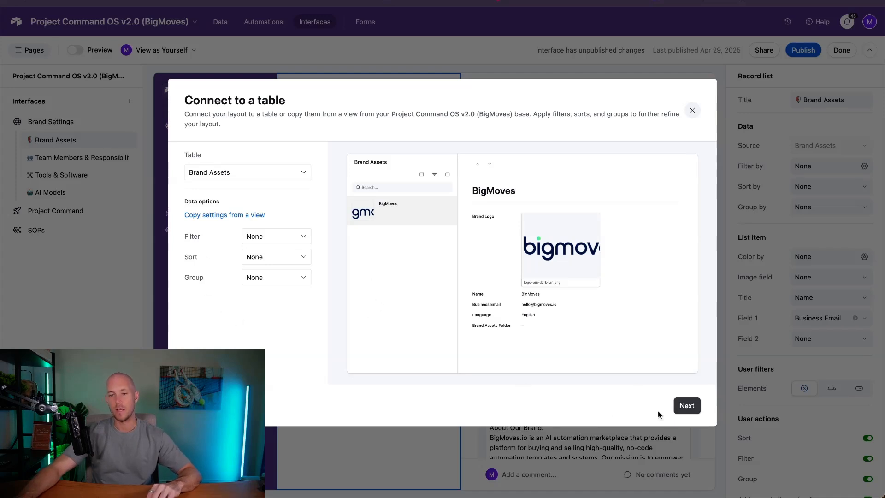
{"action": "left_click", "coordinate": [687, 406]}
Step: Exclude Brand Assets Folder from the page elements, and include About The Brand, All Projects and the three project and team member plan prompt fields
{"action": "scroll", "coordinate": [285, 184], "scroll_direction": "down", "scroll_amount": 1}
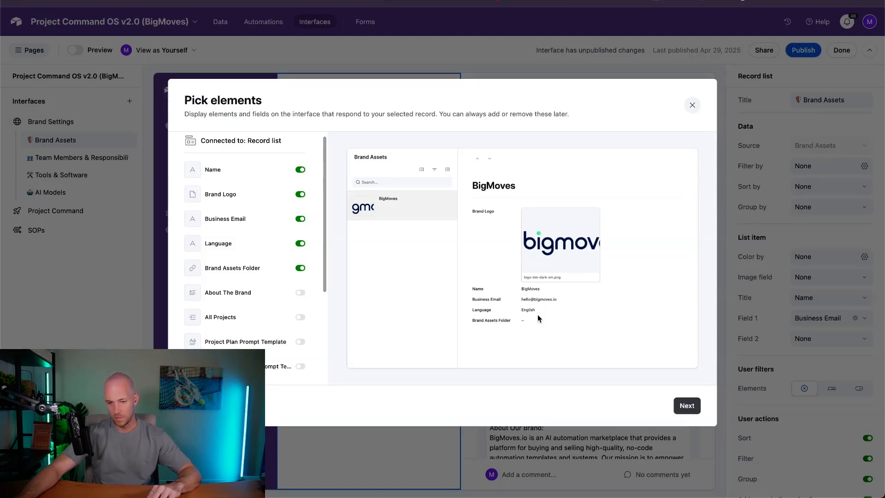
{"action": "left_click", "coordinate": [301, 269]}
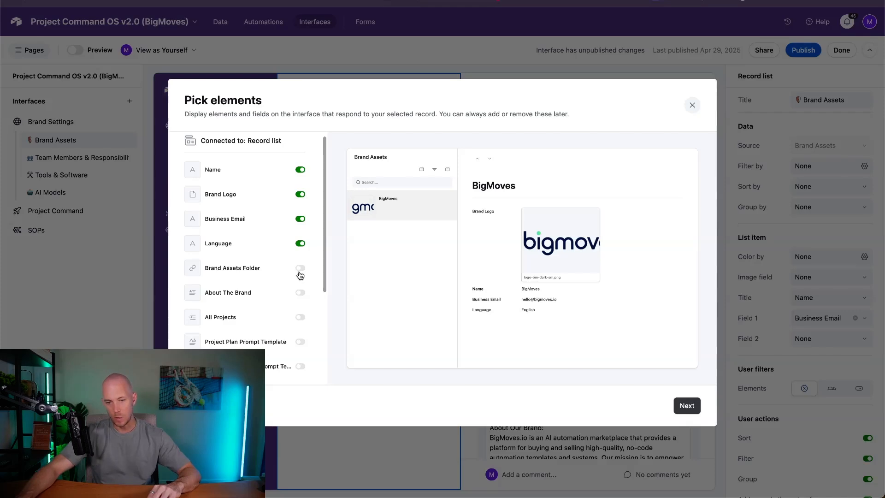
{"action": "scroll", "coordinate": [274, 280], "scroll_direction": "down", "scroll_amount": 5}
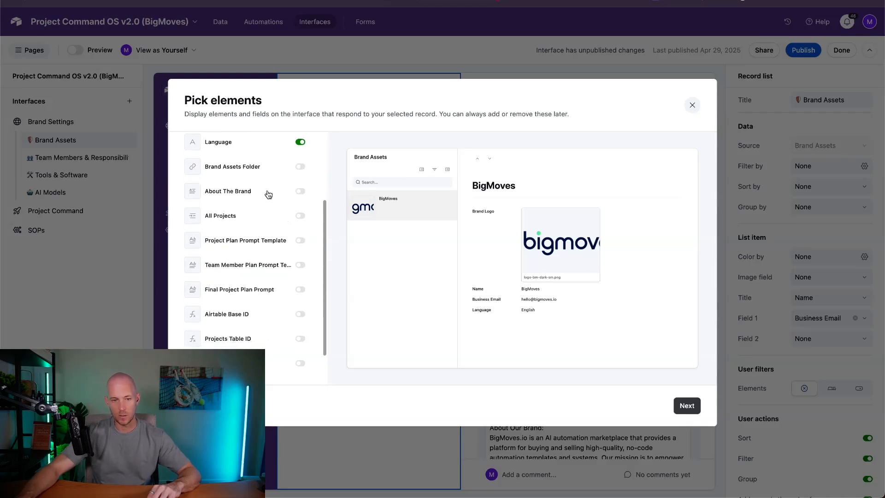
{"action": "left_click", "coordinate": [300, 192]}
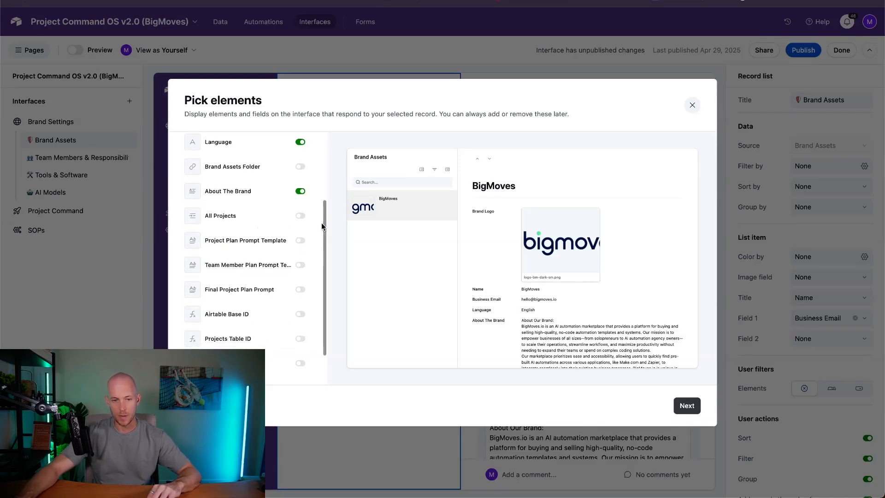
{"action": "scroll", "coordinate": [231, 256], "scroll_direction": "down", "scroll_amount": 2}
{"action": "scroll", "coordinate": [248, 267], "scroll_direction": "down", "scroll_amount": 1}
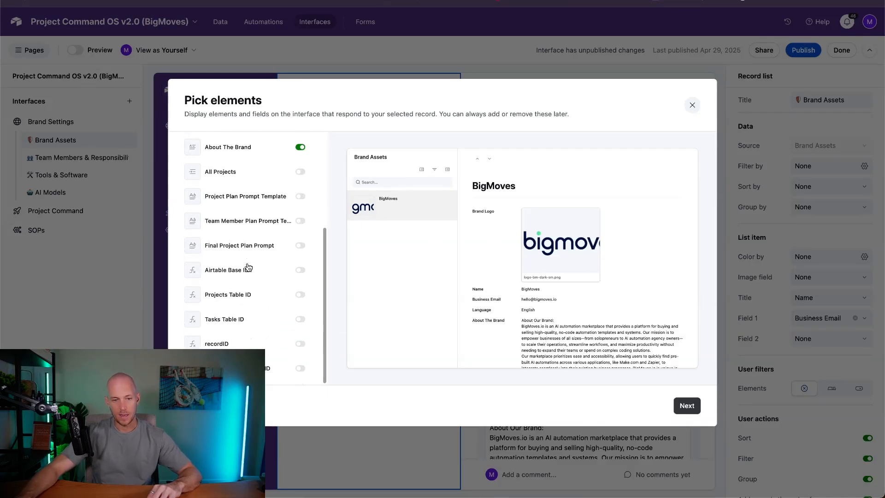
{"action": "scroll", "coordinate": [278, 329], "scroll_direction": "up", "scroll_amount": 8}
{"action": "left_click", "coordinate": [300, 289]}
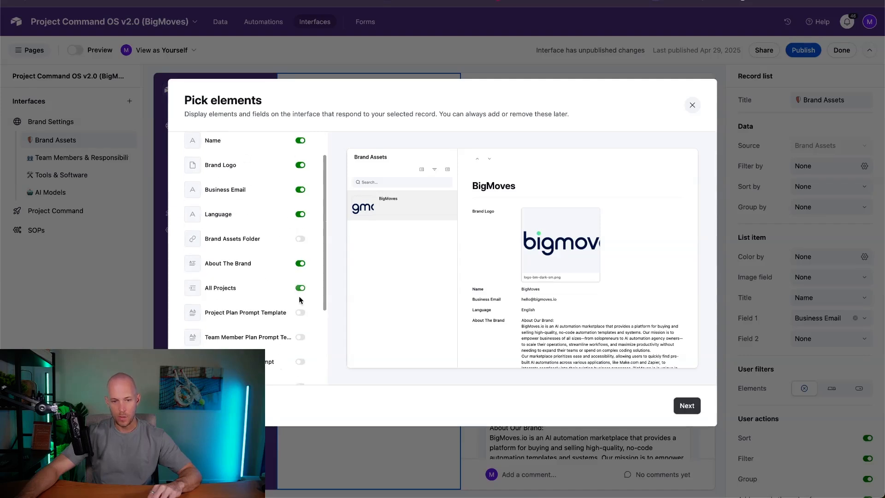
{"action": "scroll", "coordinate": [249, 312], "scroll_direction": "down", "scroll_amount": 5}
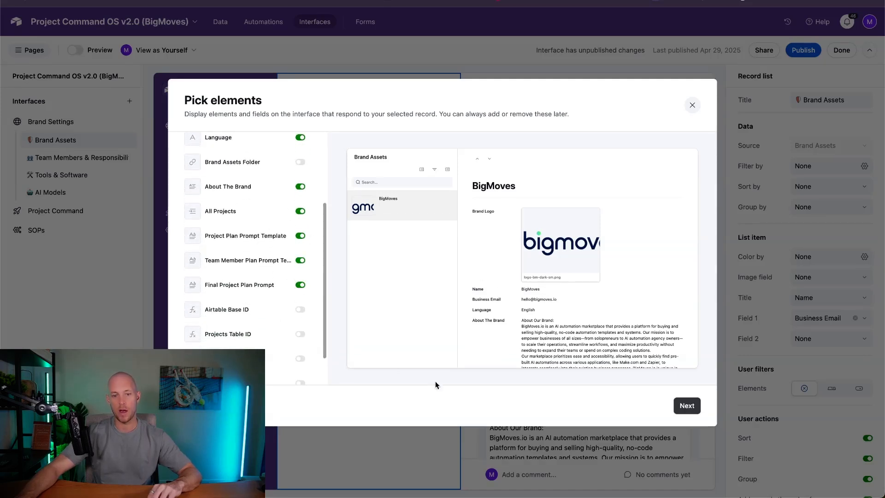
{"action": "left_click", "coordinate": [684, 407]}
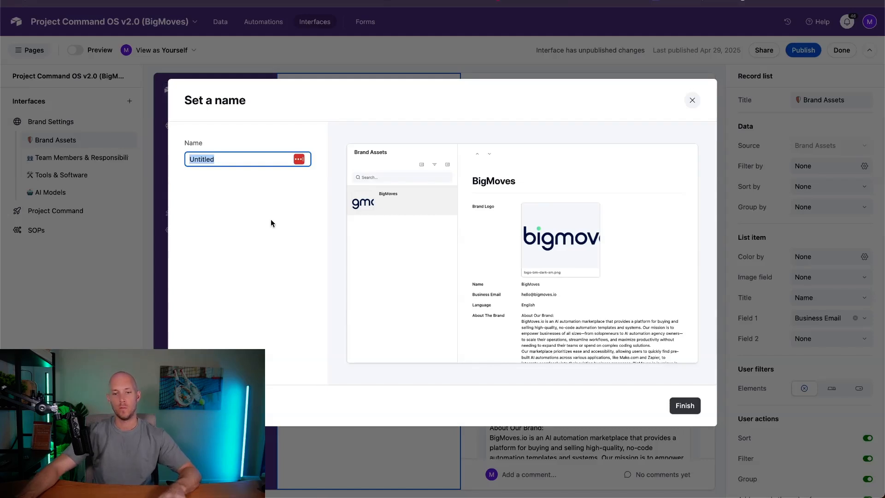
Step: Name the page "Brand Assets Demo" and finish creating it
{"action": "type", "text": "Brand As"}
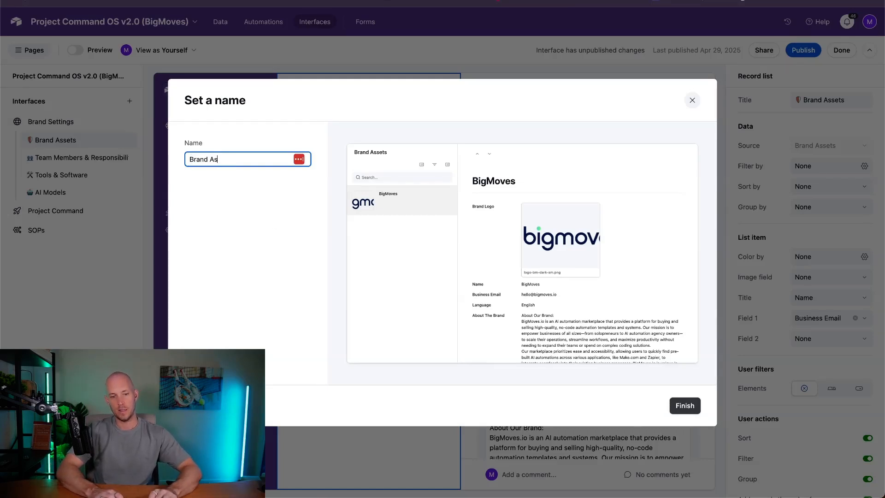
{"action": "type", "text": "sets Demo"}
{"action": "key", "text": "Return"}
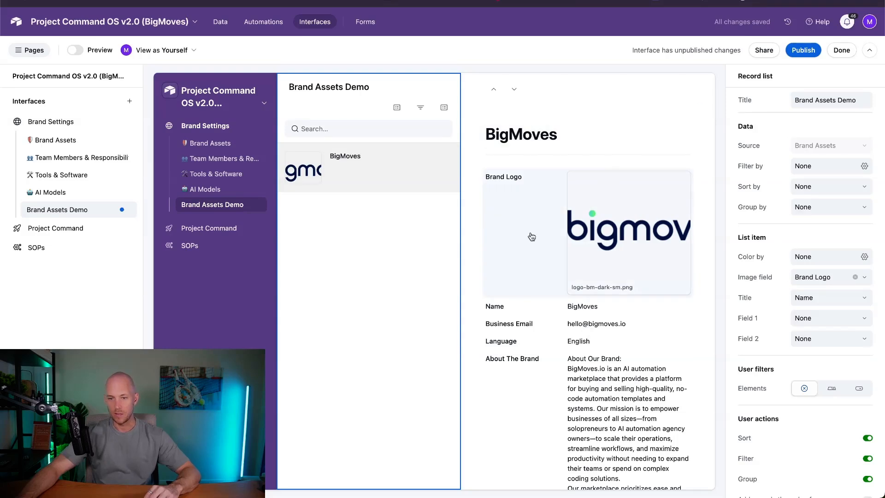
Step: Make the Brand Logo field editable and display it in the large image style with Fit image size enabled
{"action": "scroll", "coordinate": [516, 256], "scroll_direction": "down", "scroll_amount": 3}
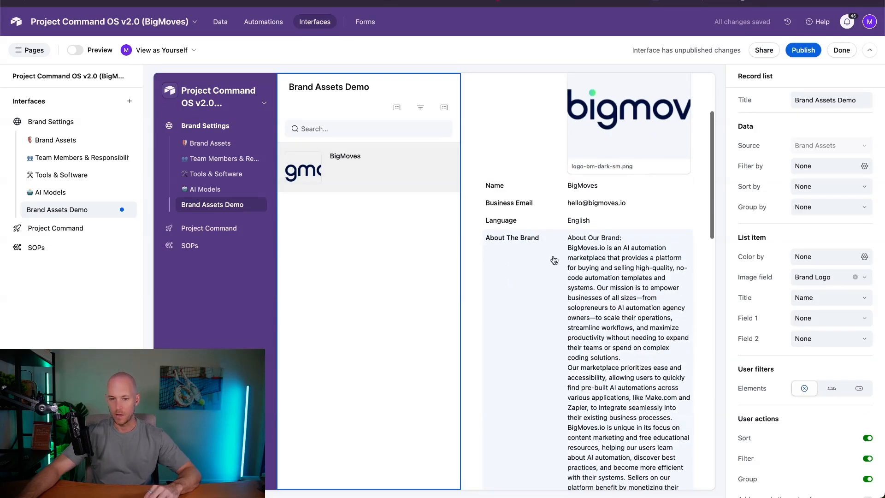
{"action": "scroll", "coordinate": [488, 162], "scroll_direction": "up", "scroll_amount": 3}
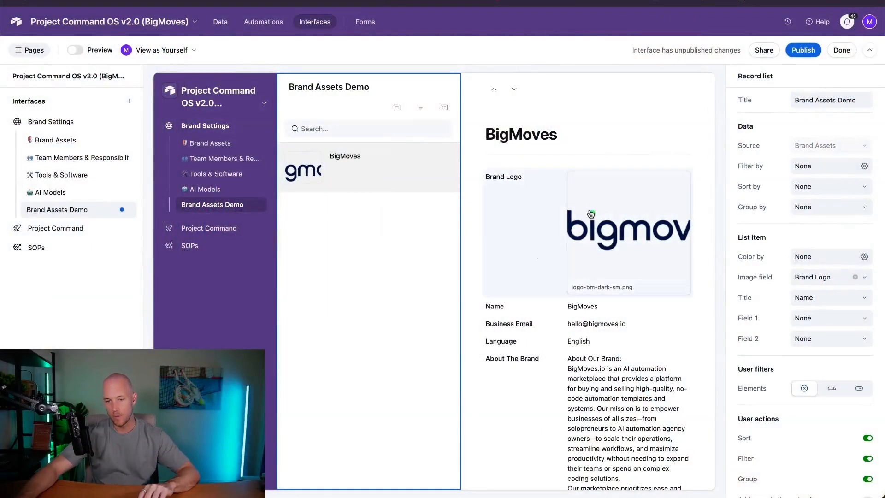
{"action": "left_click", "coordinate": [535, 228]}
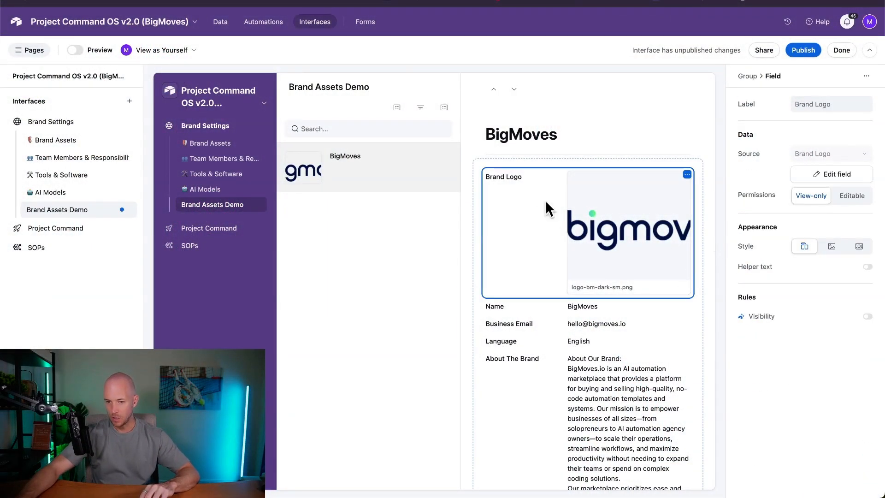
{"action": "left_click", "coordinate": [852, 196]}
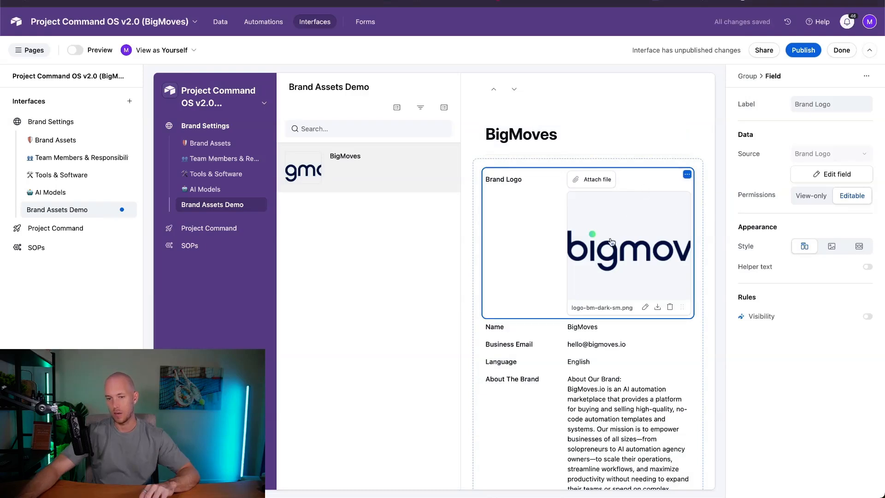
{"action": "left_click", "coordinate": [832, 246]}
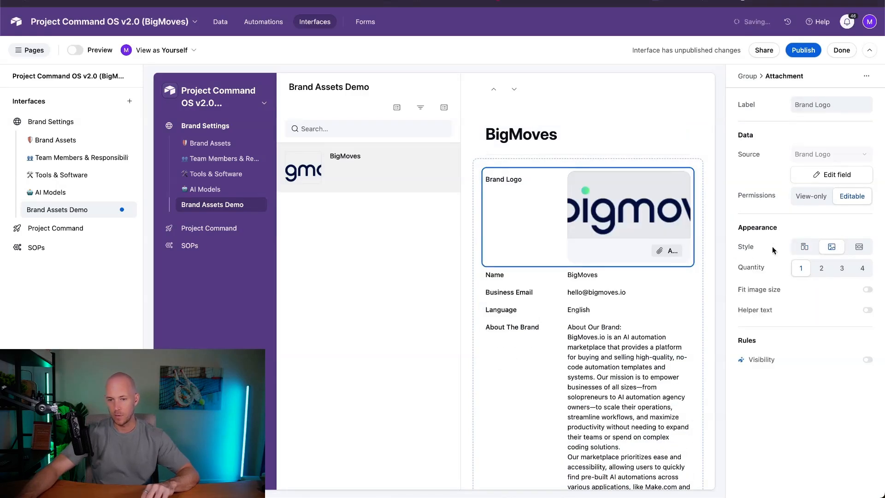
{"action": "left_click", "coordinate": [868, 290]}
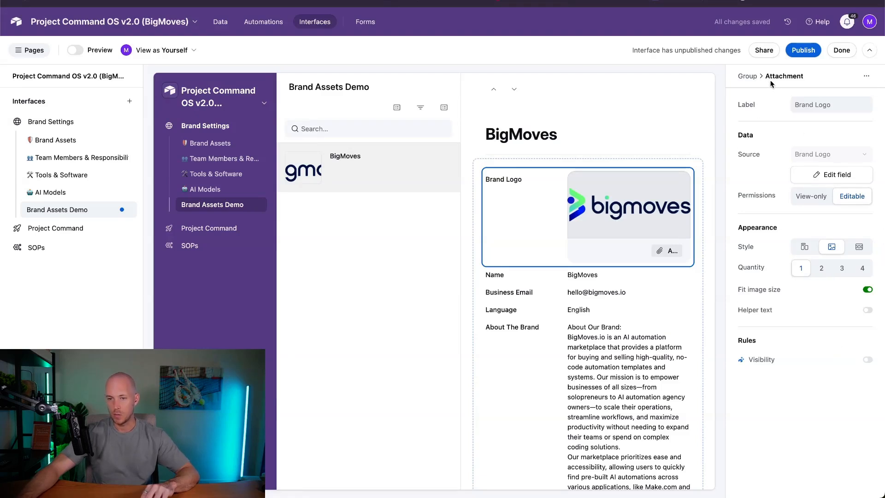
Step: Make the Name, Business Email, Language and About The Brand fields editable
{"action": "left_click", "coordinate": [577, 281]}
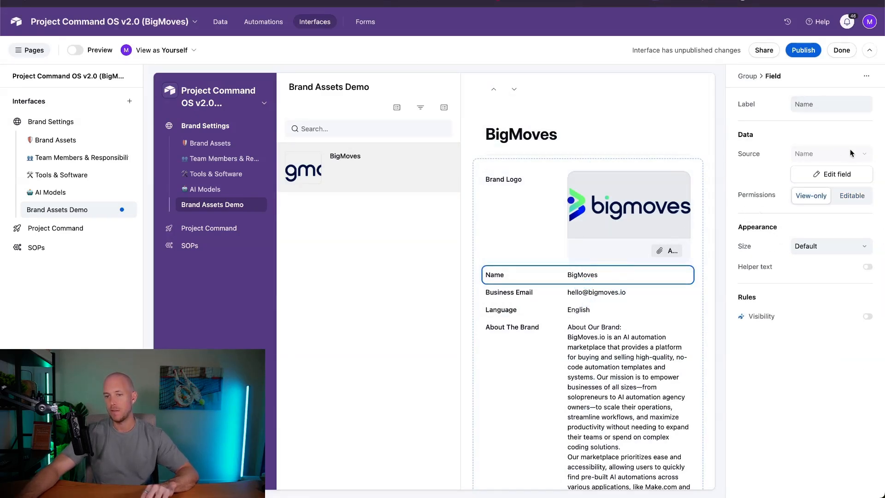
{"action": "left_click", "coordinate": [851, 195]}
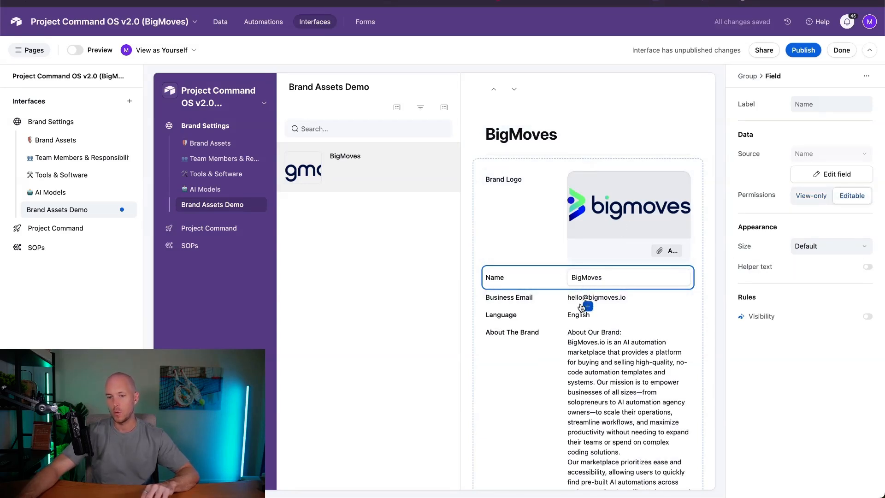
{"action": "left_click", "coordinate": [575, 303]}
{"action": "left_click", "coordinate": [852, 195]}
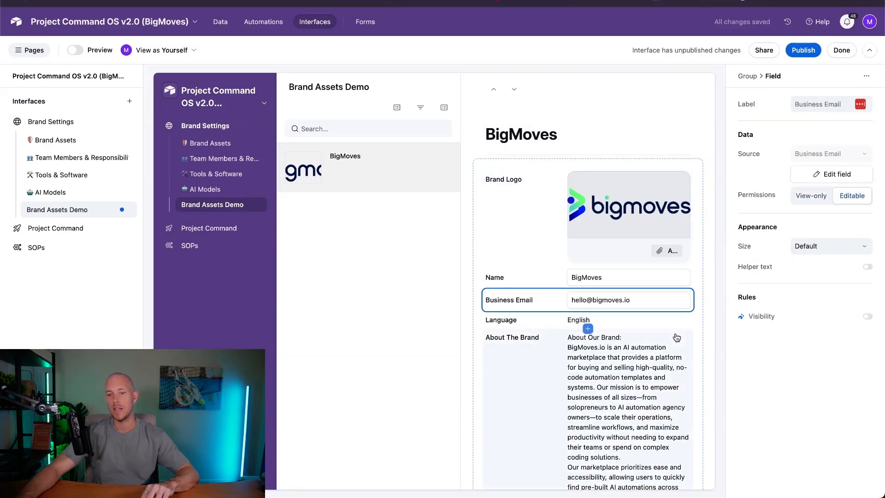
{"action": "left_click", "coordinate": [584, 324]}
{"action": "left_click", "coordinate": [842, 199]}
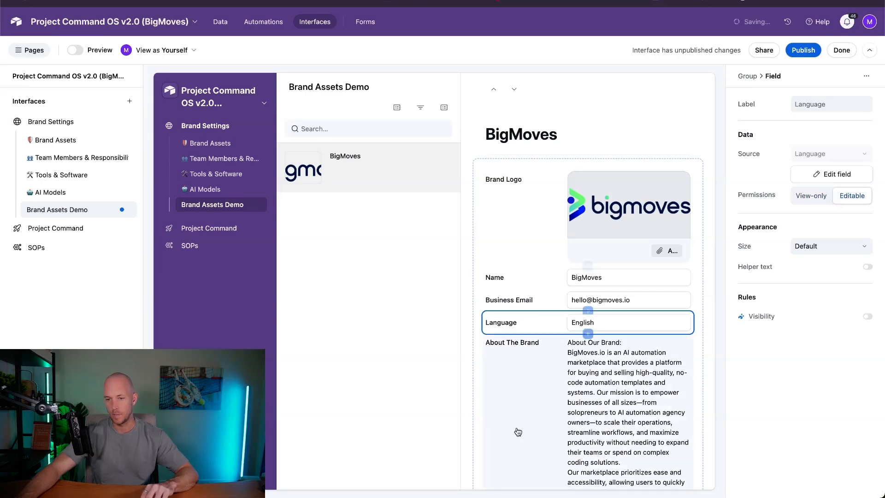
{"action": "left_click", "coordinate": [530, 352]}
{"action": "left_click", "coordinate": [852, 196]}
Step: Try the Brand Logo field's other display styles and helper text, returning to the large image style with Fit image size enabled and helper text off
{"action": "left_click", "coordinate": [525, 213]}
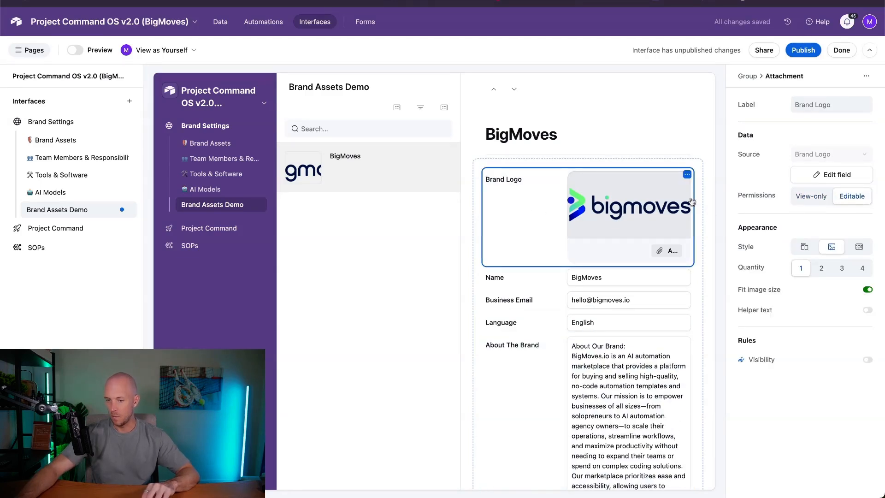
{"action": "left_click", "coordinate": [804, 247]}
{"action": "left_click", "coordinate": [832, 248]}
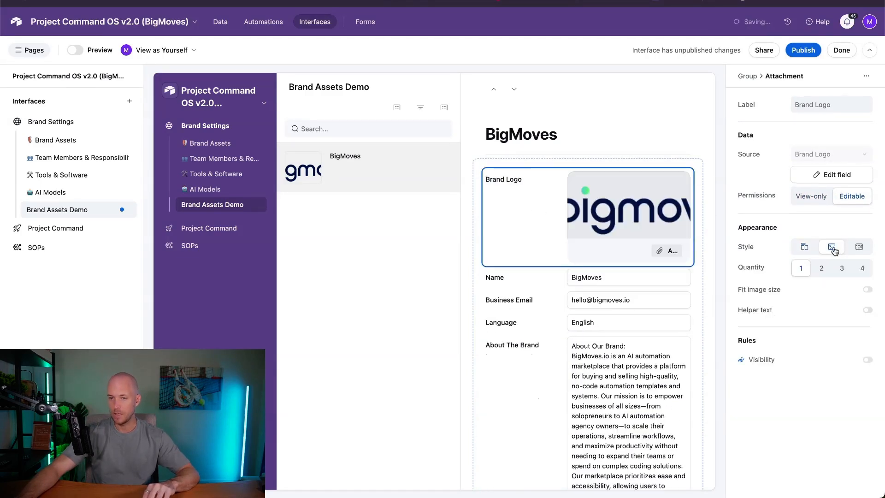
{"action": "left_click", "coordinate": [859, 248]}
{"action": "left_click", "coordinate": [835, 250]}
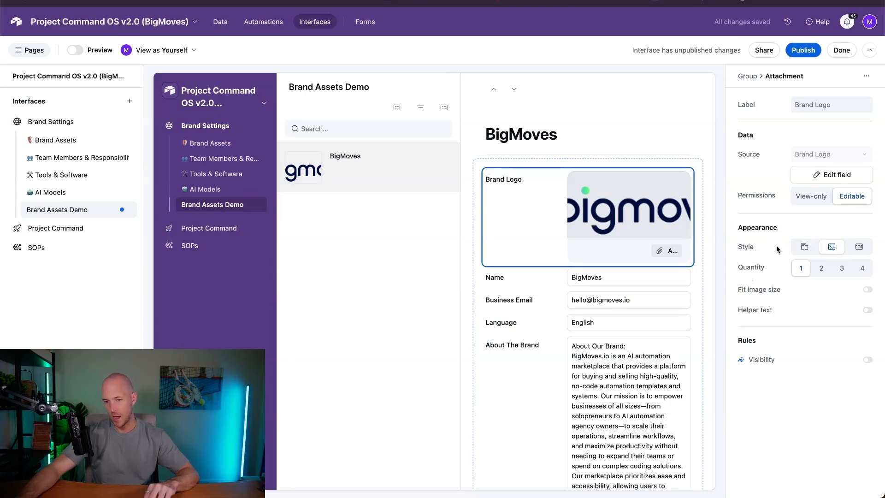
{"action": "left_click", "coordinate": [867, 289]}
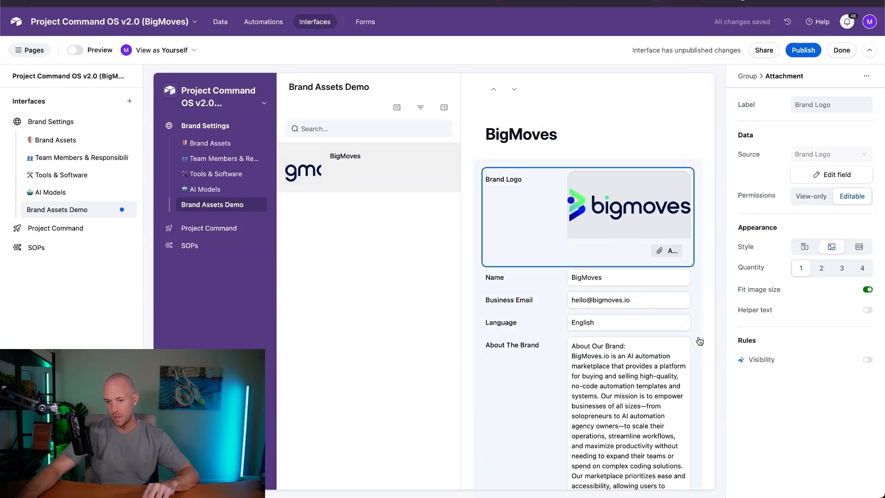
{"action": "left_click", "coordinate": [866, 310]}
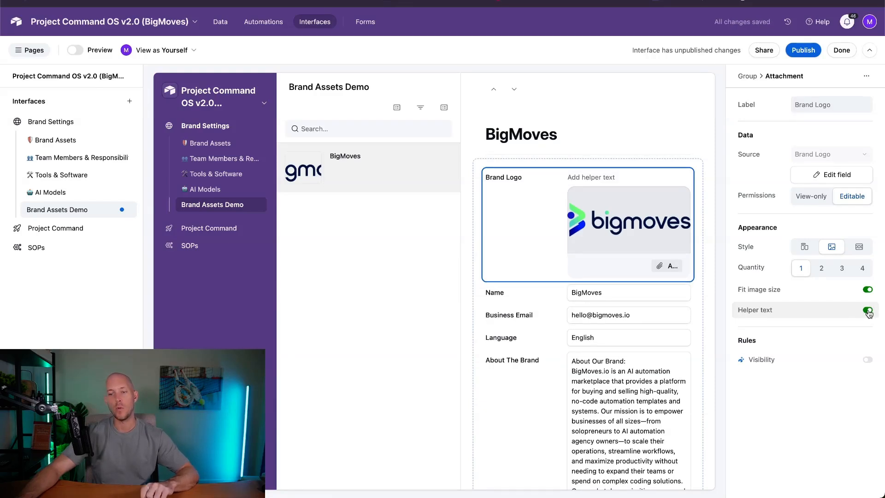
{"action": "left_click", "coordinate": [867, 310]}
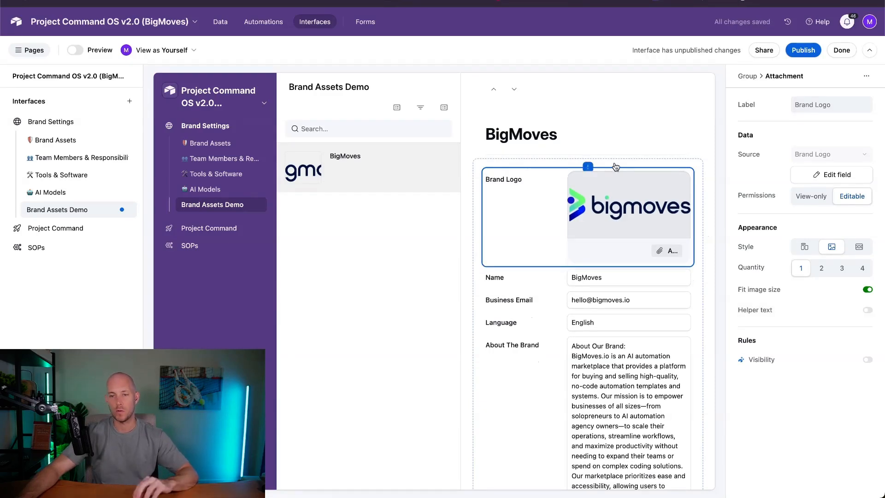
Step: Try the pills style on the All Projects field and return it to the card list style
{"action": "left_click", "coordinate": [532, 279]}
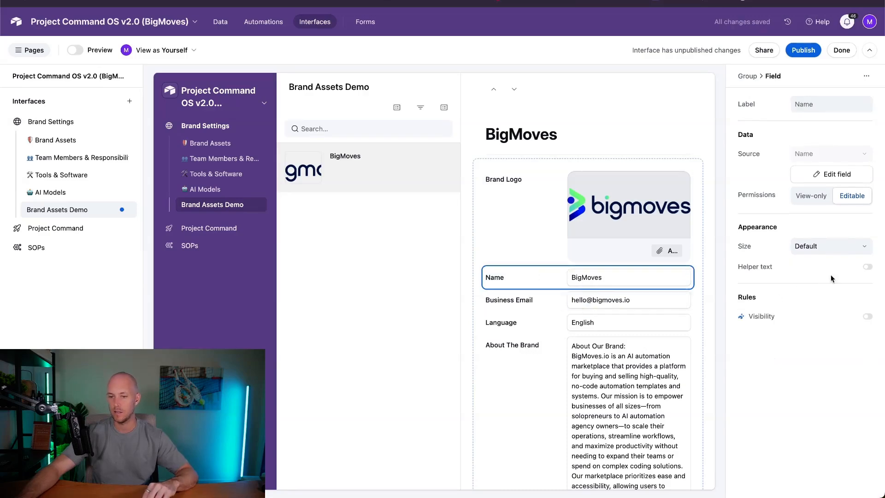
{"action": "scroll", "coordinate": [539, 311], "scroll_direction": "down", "scroll_amount": 10}
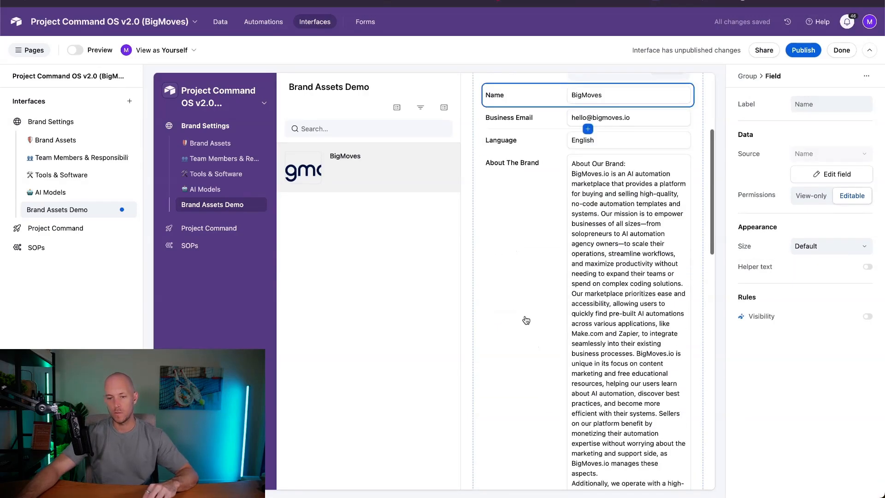
{"action": "scroll", "coordinate": [524, 324], "scroll_direction": "up", "scroll_amount": 2}
{"action": "scroll", "coordinate": [524, 324], "scroll_direction": "down", "scroll_amount": 3}
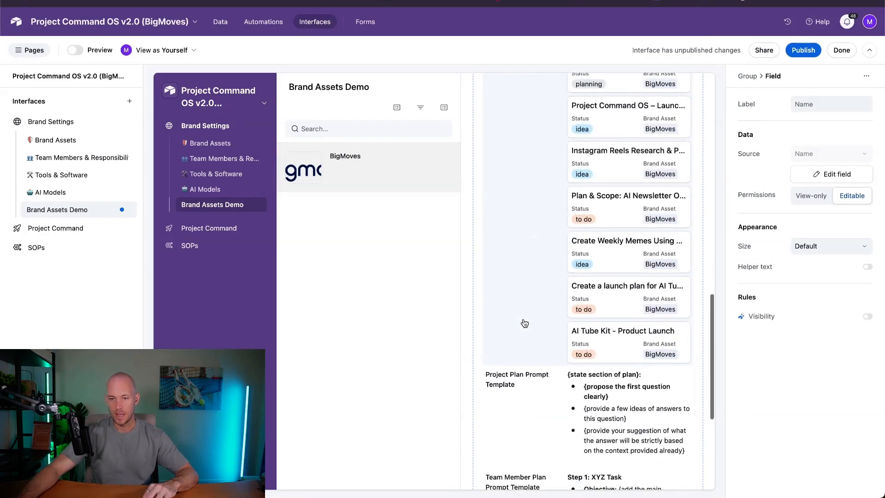
{"action": "scroll", "coordinate": [524, 324], "scroll_direction": "up", "scroll_amount": 15}
{"action": "scroll", "coordinate": [522, 323], "scroll_direction": "down", "scroll_amount": 8}
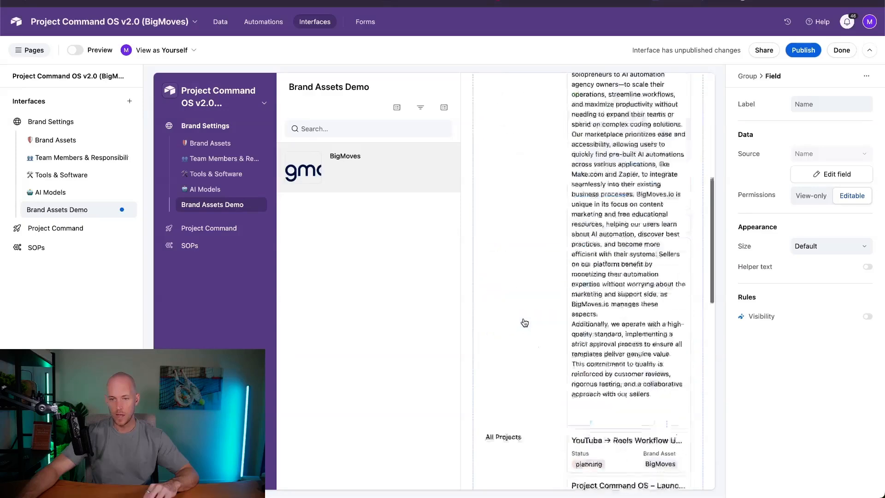
{"action": "left_click", "coordinate": [507, 257]}
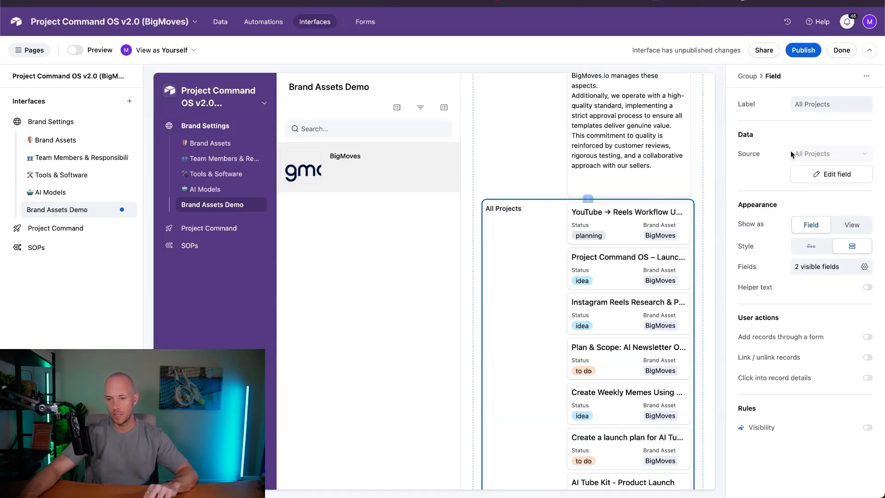
{"action": "left_click", "coordinate": [809, 246]}
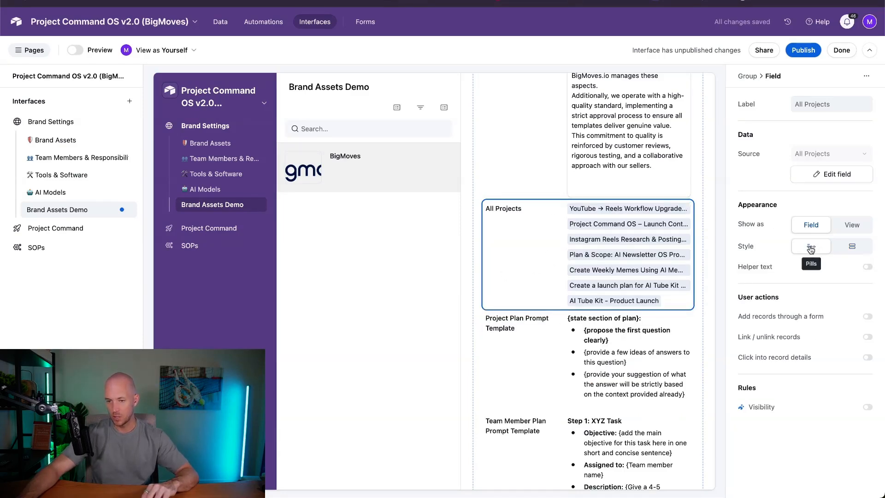
{"action": "left_click", "coordinate": [852, 248]}
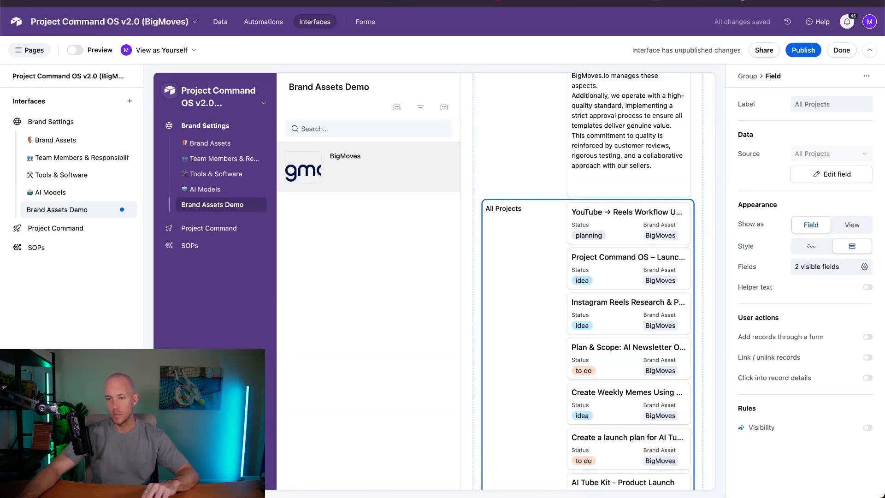
Step: Allow linking and unlinking records in All Projects, and unlink the Project Command OS – Launch Content & Promotion project
{"action": "left_click", "coordinate": [868, 358]}
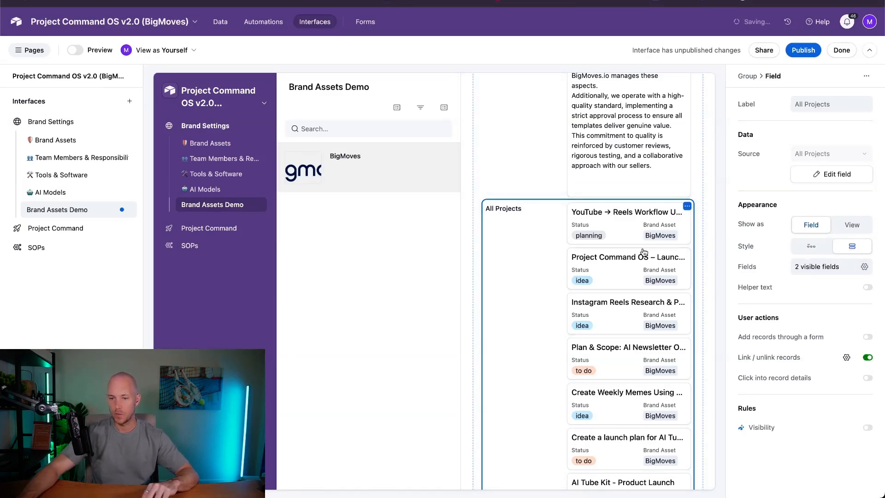
{"action": "left_click", "coordinate": [632, 220]}
{"action": "left_click", "coordinate": [620, 224]}
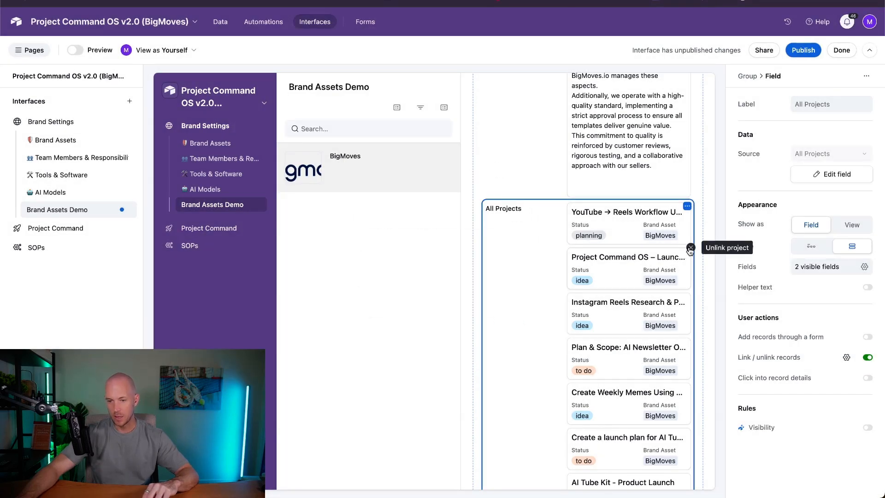
{"action": "left_click", "coordinate": [690, 249]}
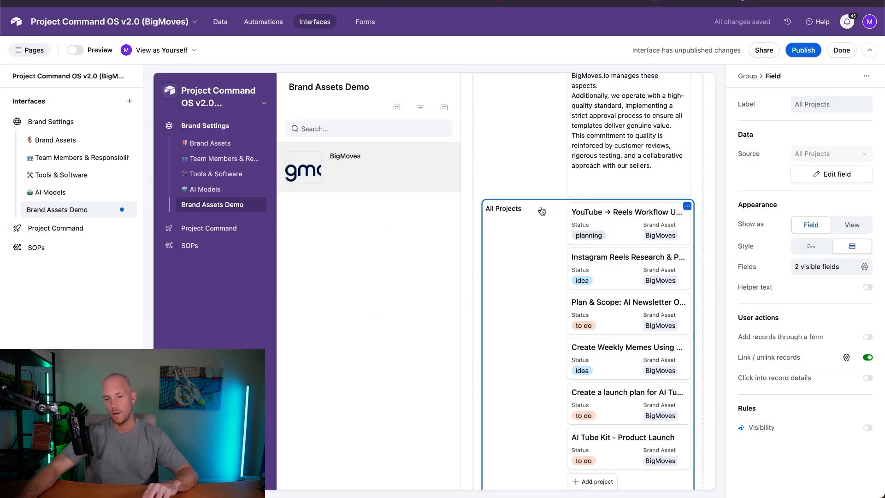
{"action": "scroll", "coordinate": [536, 292], "scroll_direction": "down", "scroll_amount": 1}
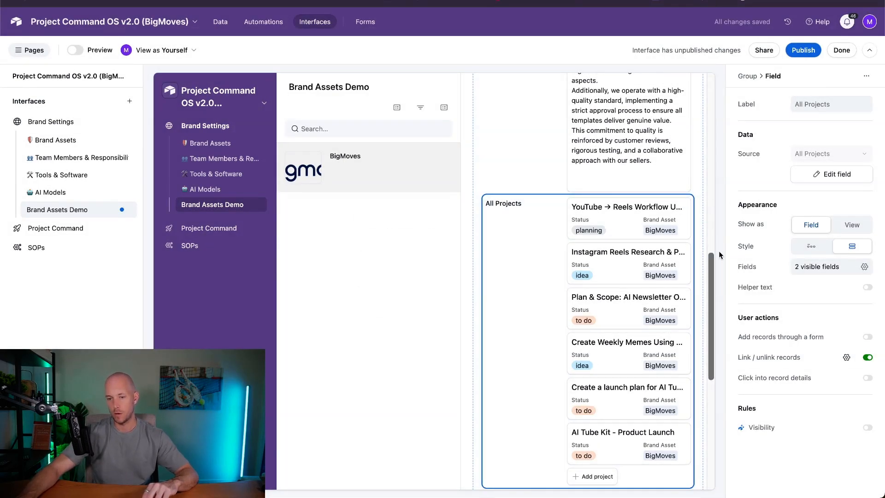
Step: Allow adding records to All Projects through a form, and check and close the New Project Idea form
{"action": "left_click", "coordinate": [868, 337]}
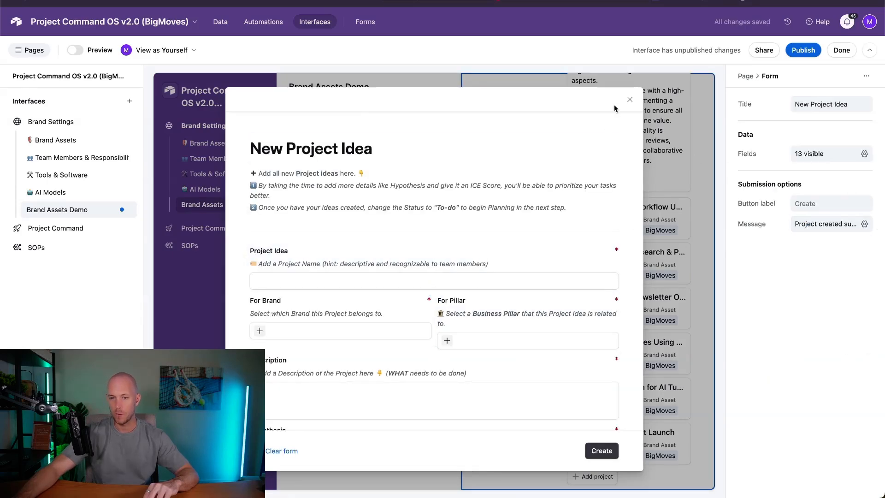
{"action": "left_click", "coordinate": [630, 100]}
Step: Make the Project Plan Prompt Template, Team Member Plan Prompt Template and Final Project Plan Prompt fields editable, and publish the interface
{"action": "scroll", "coordinate": [580, 276], "scroll_direction": "down", "scroll_amount": 6}
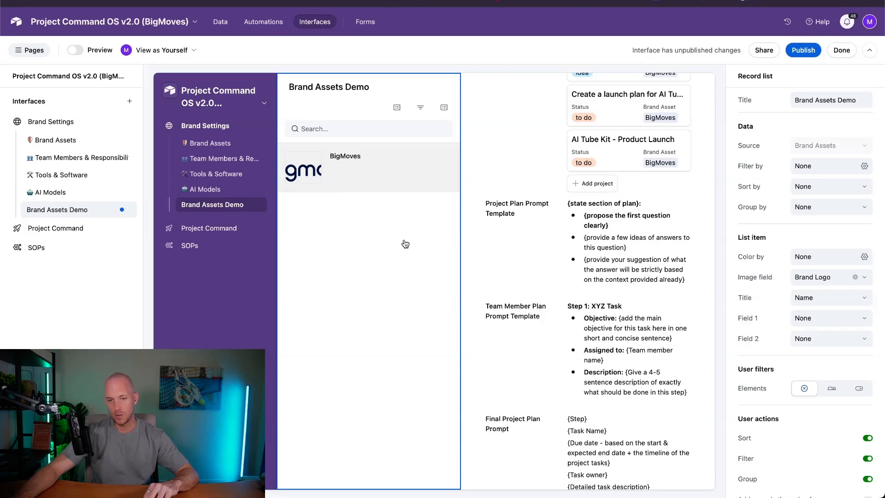
{"action": "left_click", "coordinate": [521, 222]}
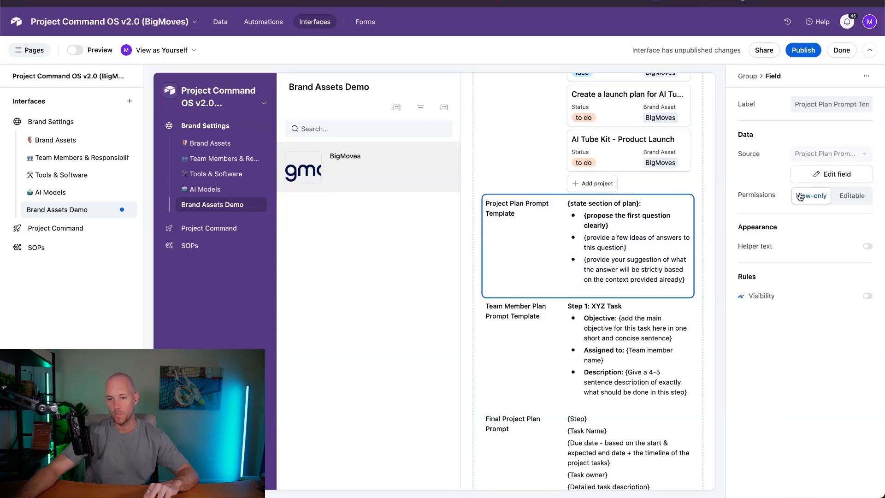
{"action": "left_click", "coordinate": [847, 197]}
{"action": "left_click", "coordinate": [603, 355]}
{"action": "left_click", "coordinate": [851, 198]}
{"action": "scroll", "coordinate": [567, 341], "scroll_direction": "down", "scroll_amount": 3}
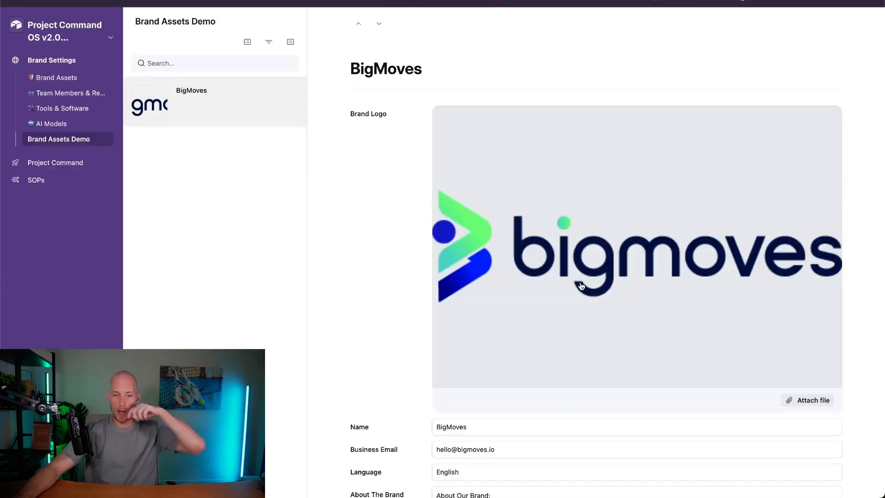
Step: Link the Project Command OS – Launch Content & Promotion project to BigMoves in All Projects on the published page
{"action": "scroll", "coordinate": [366, 163], "scroll_direction": "down", "scroll_amount": 10}
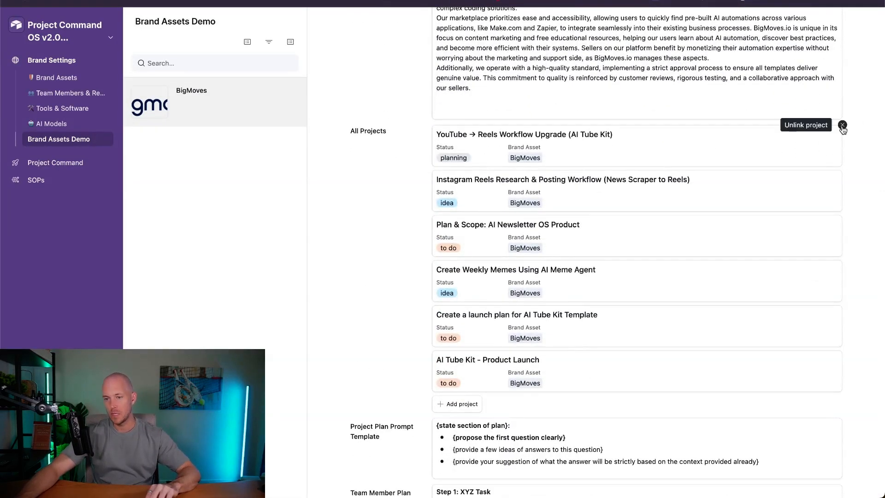
{"action": "scroll", "coordinate": [567, 290], "scroll_direction": "down", "scroll_amount": 5}
{"action": "left_click", "coordinate": [460, 249]}
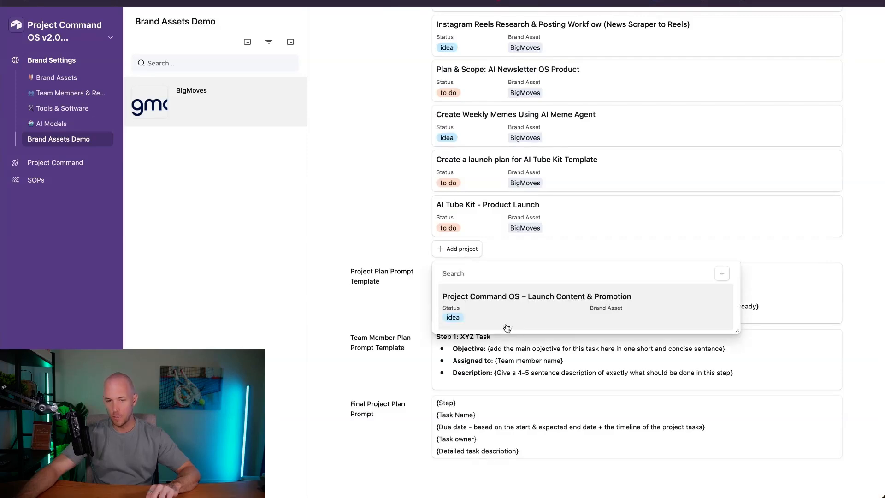
{"action": "left_click", "coordinate": [527, 298]}
{"action": "scroll", "coordinate": [416, 341], "scroll_direction": "down", "scroll_amount": 2}
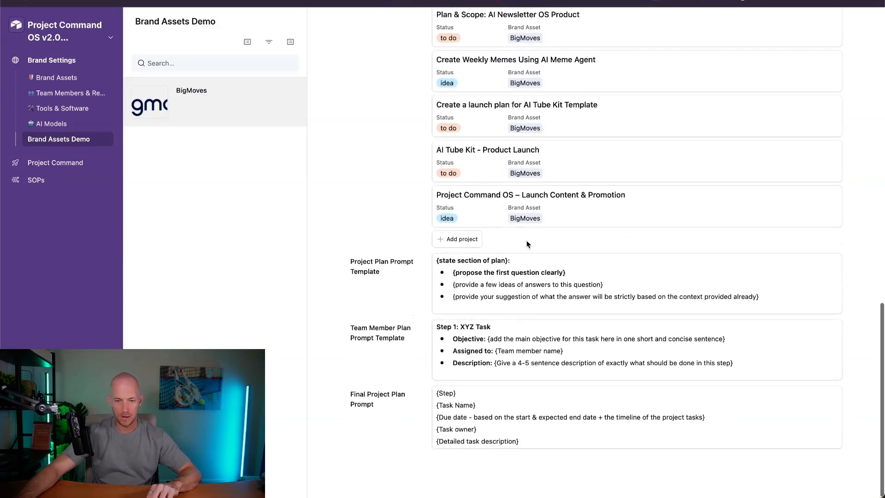
Step: Check that the three prompt fields accept editing on the published page
{"action": "left_click", "coordinate": [447, 260]}
{"action": "double_click", "coordinate": [476, 346]}
{"action": "double_click", "coordinate": [479, 417]}
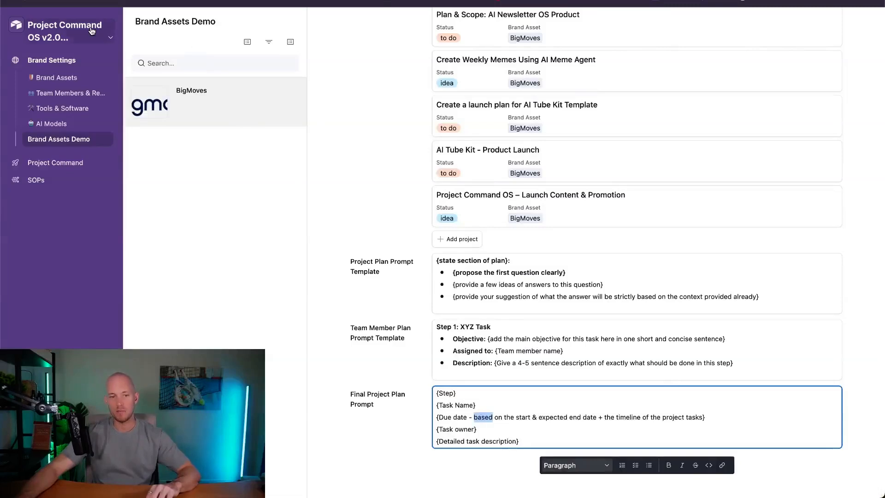
Step: Return to editing the interface and place the Business Email field beside the Name field
{"action": "left_click", "coordinate": [110, 37]}
{"action": "left_click", "coordinate": [73, 68]}
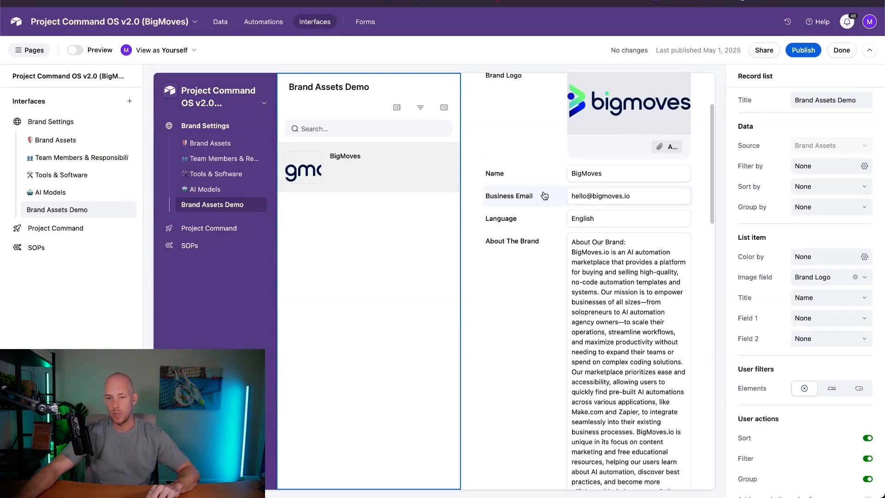
{"action": "left_click_drag", "start_coordinate": [525, 305], "coordinate": [667, 176]}
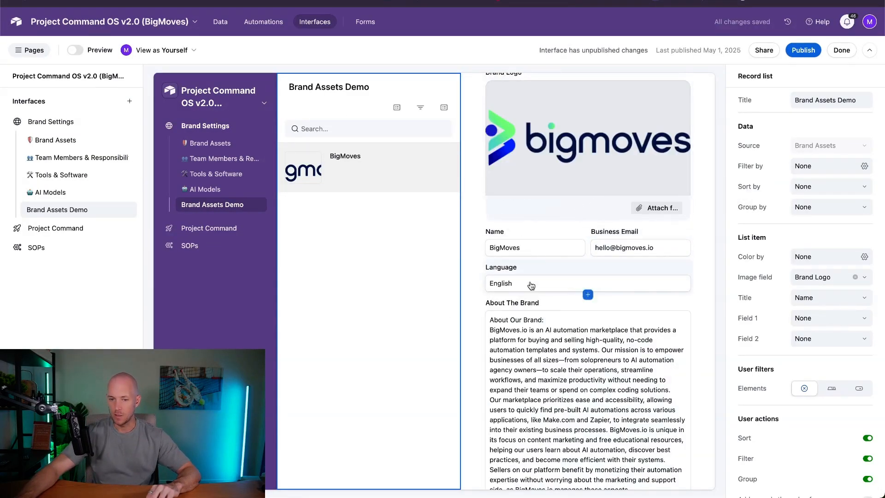
Step: Place the Team Member Plan Prompt Template field beside the Project Plan Prompt Template field
{"action": "scroll", "coordinate": [525, 295], "scroll_direction": "down", "scroll_amount": 5}
{"action": "scroll", "coordinate": [522, 317], "scroll_direction": "down", "scroll_amount": 12}
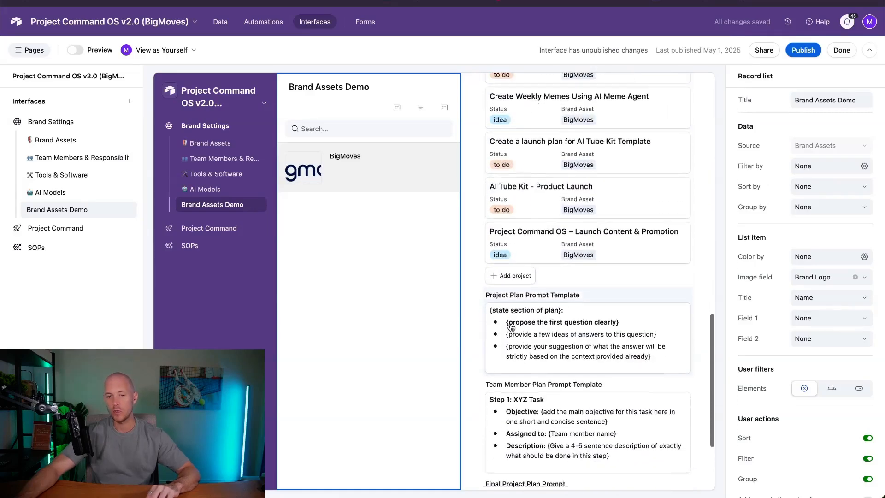
{"action": "left_click_drag", "start_coordinate": [502, 309], "coordinate": [662, 244]}
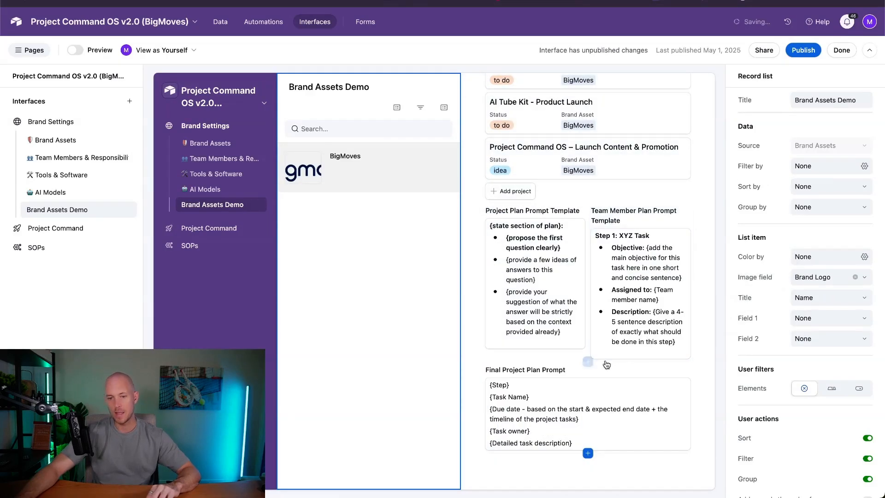
{"action": "scroll", "coordinate": [564, 386], "scroll_direction": "down", "scroll_amount": 1}
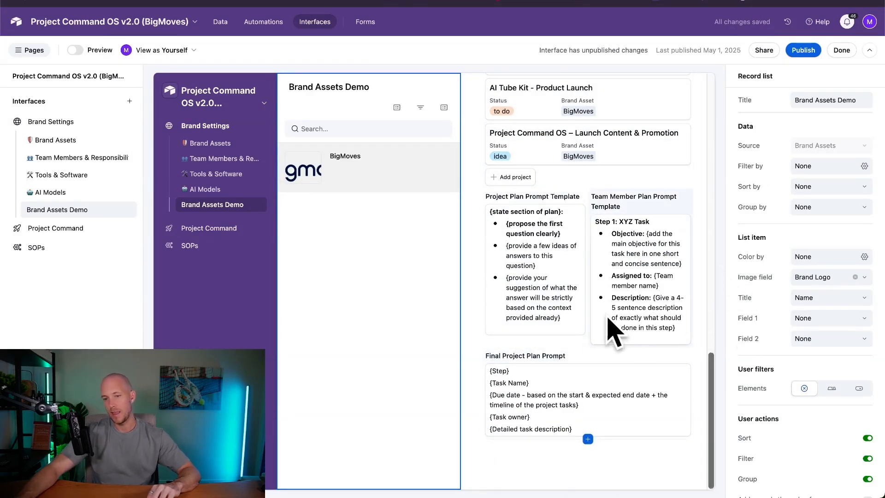
Step: Publish the updated Brand Settings interface and review the new field layout on the published Brand Assets Demo page
{"action": "scroll", "coordinate": [607, 320], "scroll_direction": "up", "scroll_amount": 18}
{"action": "left_click", "coordinate": [803, 50]}
{"action": "left_click", "coordinate": [540, 344]}
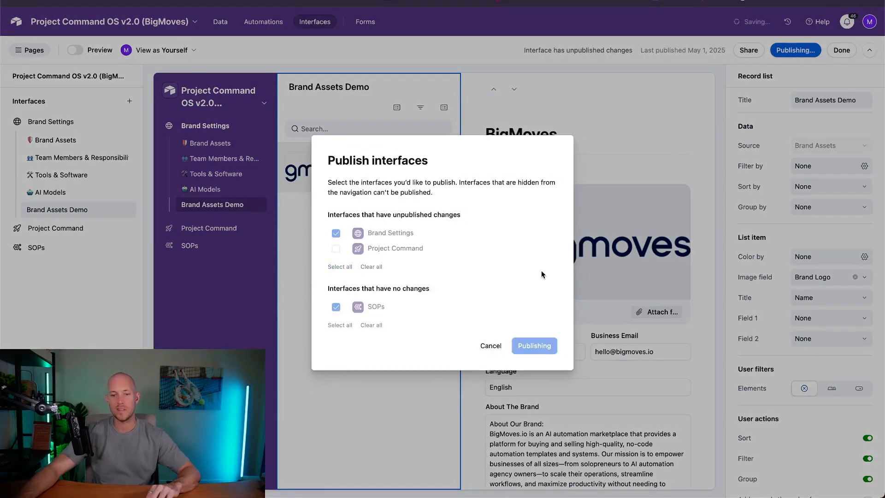
{"action": "scroll", "coordinate": [548, 265], "scroll_direction": "down", "scroll_amount": 6}
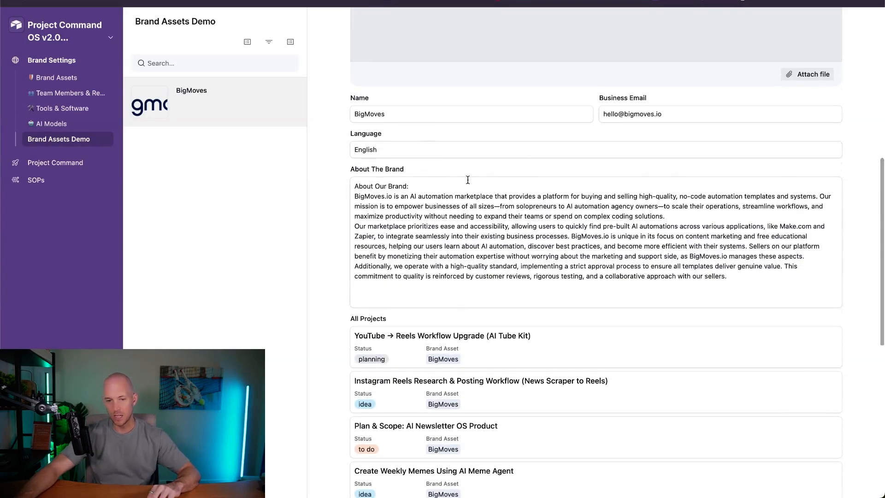
{"action": "scroll", "coordinate": [535, 220], "scroll_direction": "down", "scroll_amount": 8}
Step: Return to editing the interface, add a button action to the Brand Assets Demo record list and select that button
{"action": "left_click", "coordinate": [65, 32]}
{"action": "left_click", "coordinate": [65, 63]}
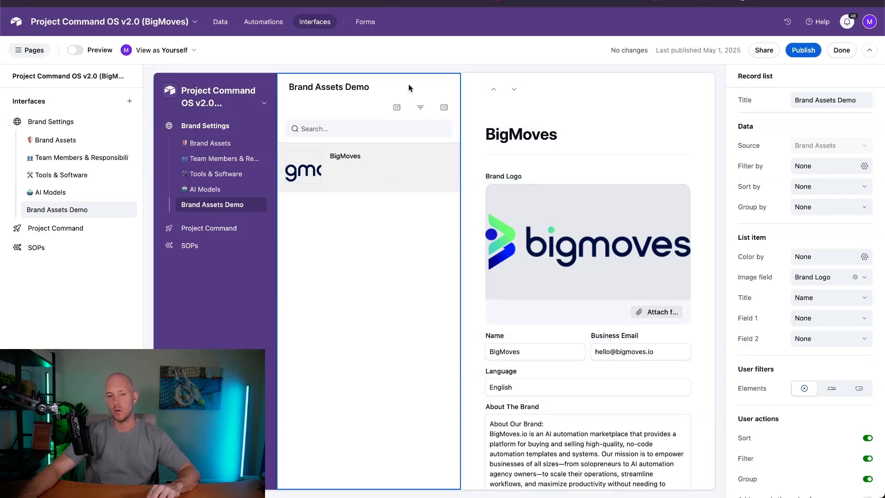
{"action": "left_click", "coordinate": [571, 94]}
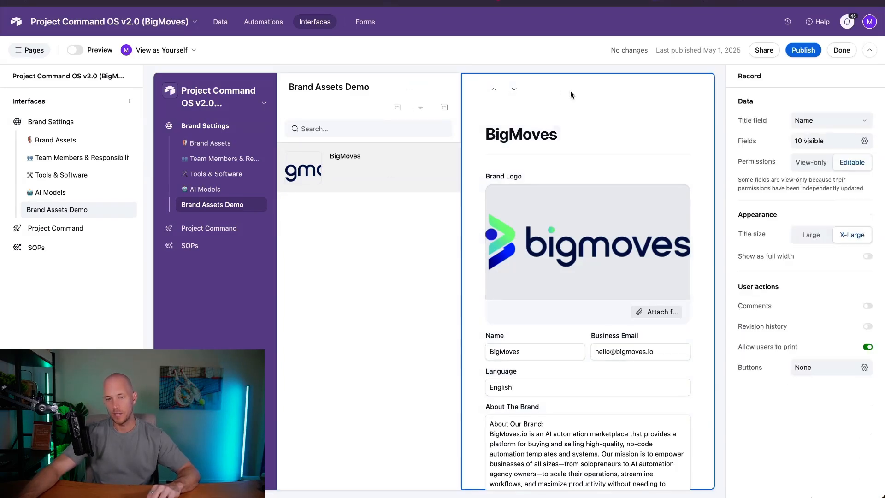
{"action": "left_click", "coordinate": [405, 89]}
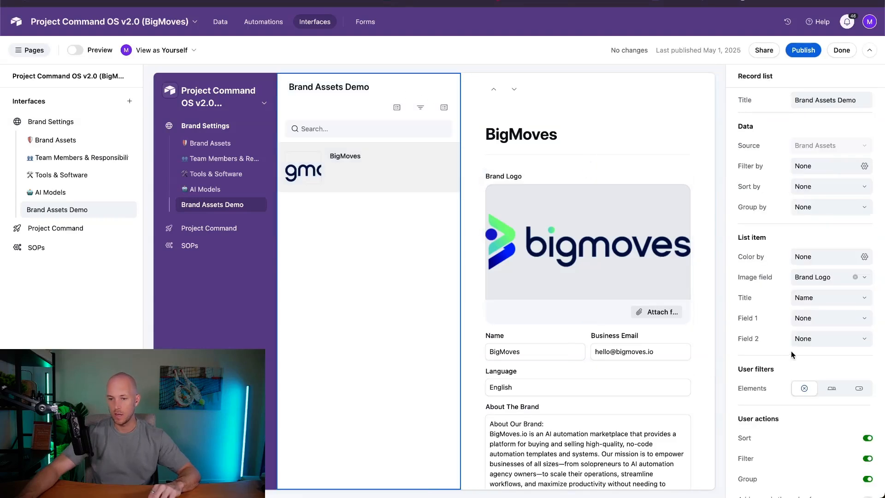
{"action": "scroll", "coordinate": [791, 353], "scroll_direction": "down", "scroll_amount": 3}
{"action": "left_click", "coordinate": [829, 411]}
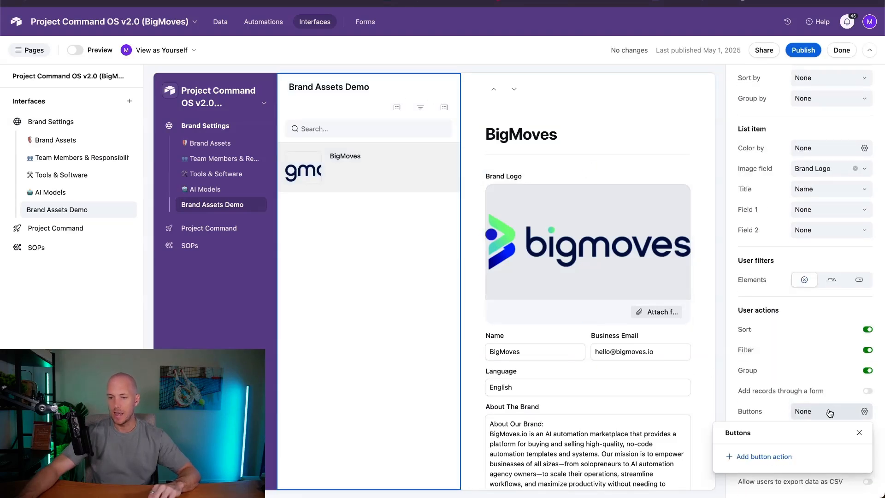
{"action": "left_click", "coordinate": [742, 456]}
{"action": "left_click", "coordinate": [439, 92]}
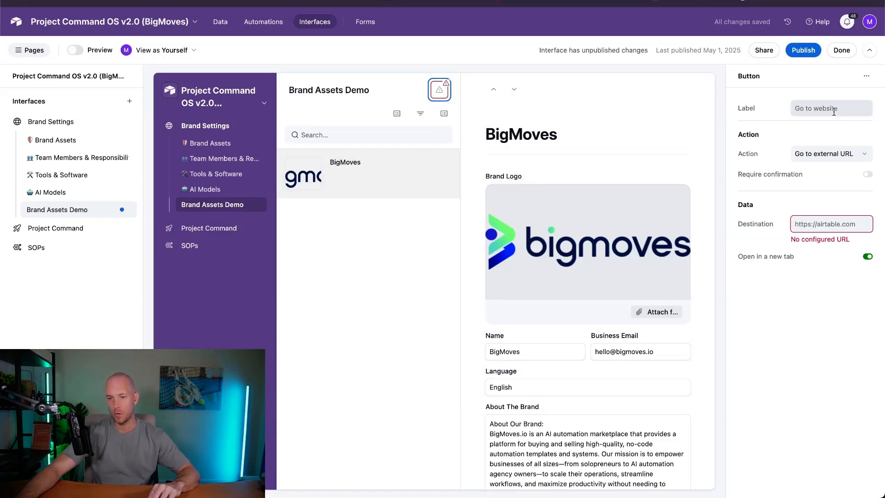
Step: Set the button's action to Open record creation form and open its Asset Form
{"action": "left_click", "coordinate": [836, 155]}
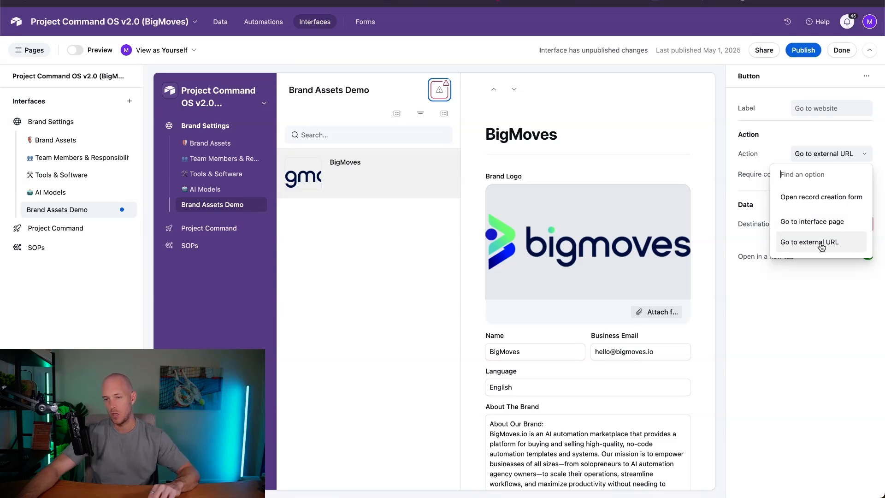
{"action": "left_click", "coordinate": [808, 198]}
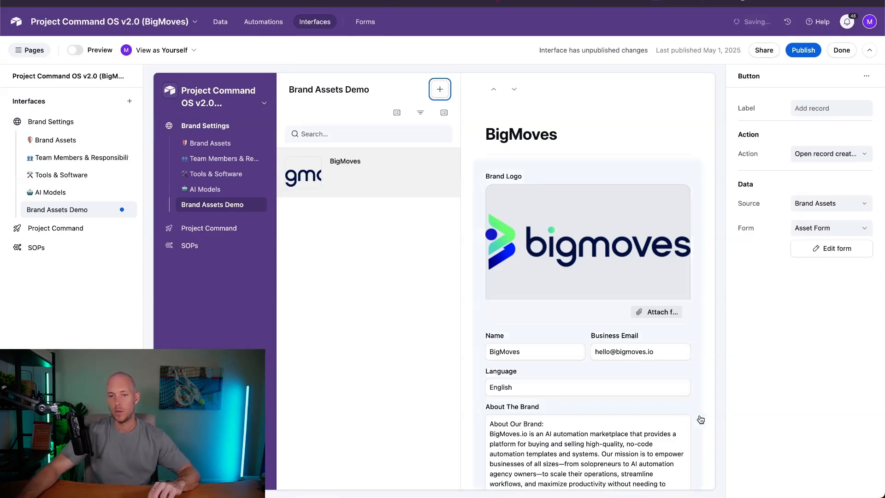
{"action": "left_click", "coordinate": [825, 154]}
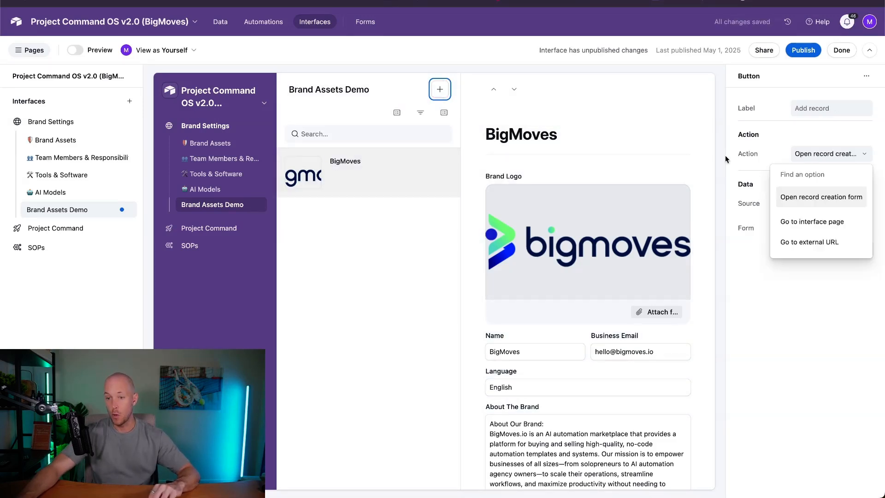
{"action": "left_click", "coordinate": [737, 156]}
{"action": "left_click", "coordinate": [439, 89]}
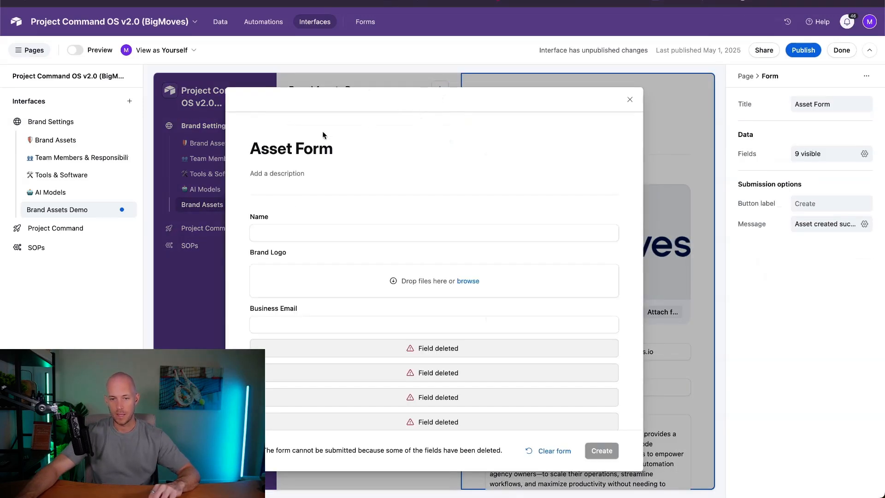
Step: Remove the broken deleted-field placeholders from the Asset Form
{"action": "scroll", "coordinate": [388, 255], "scroll_direction": "down", "scroll_amount": 3}
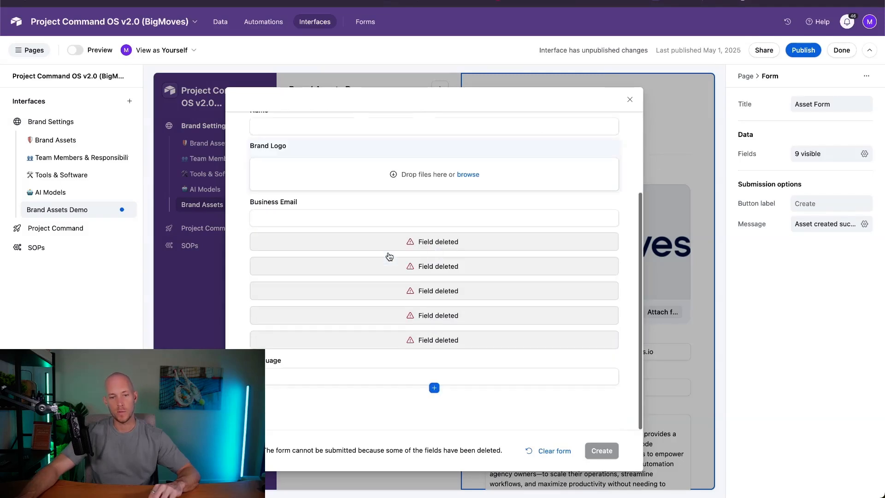
{"action": "left_click", "coordinate": [351, 236]}
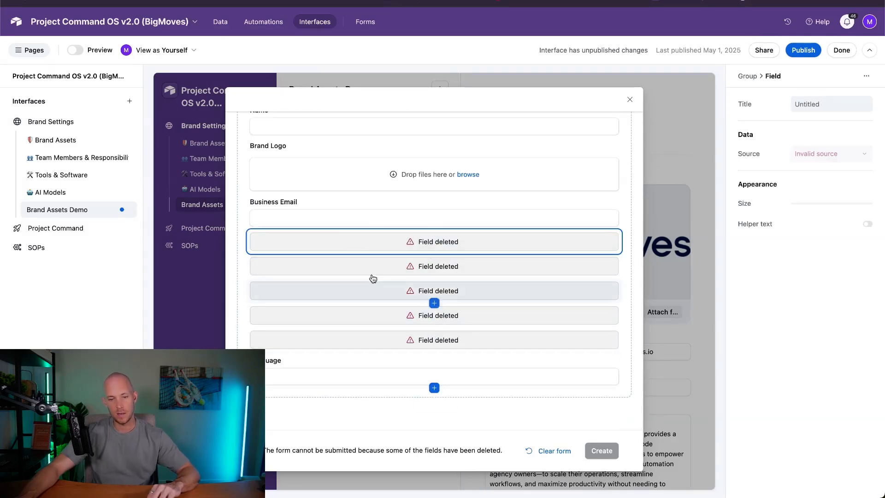
{"action": "key", "text": "Delete"}
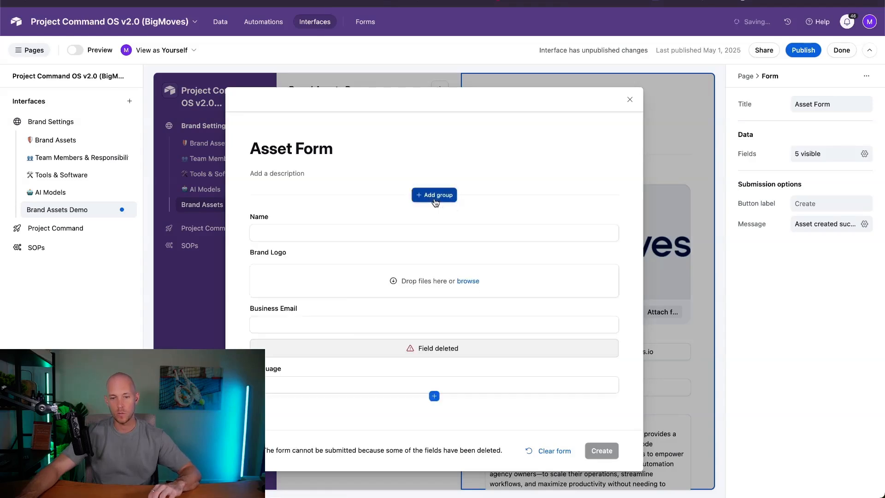
Step: Add a new group and the Project Plan Prompt Template field to the Asset Form, and close the form
{"action": "left_click", "coordinate": [436, 199]}
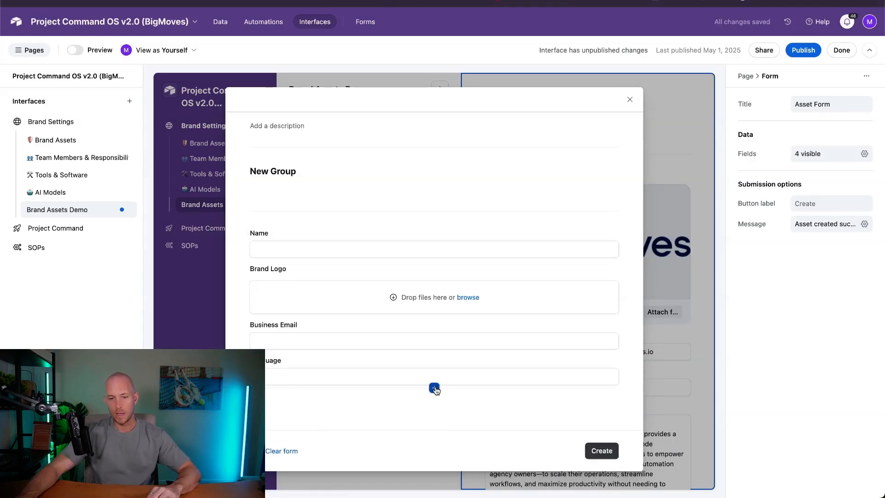
{"action": "left_click", "coordinate": [434, 388]}
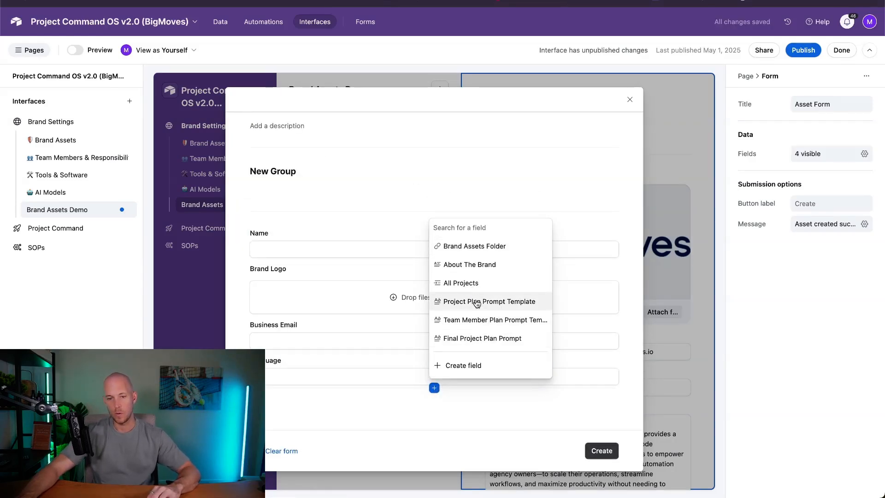
{"action": "left_click", "coordinate": [480, 312]}
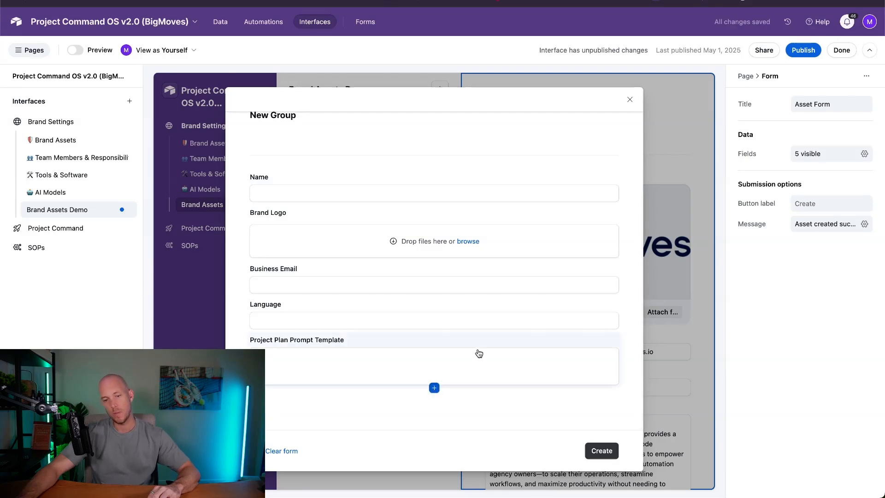
{"action": "left_click", "coordinate": [433, 388]}
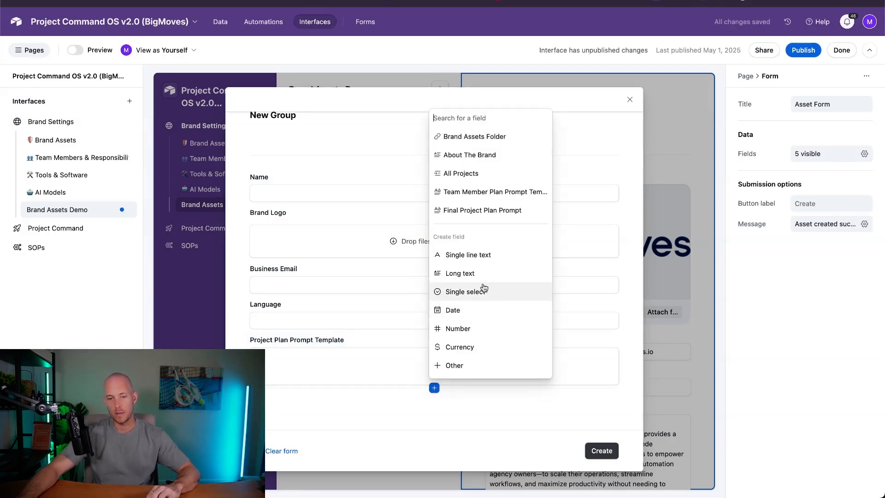
{"action": "left_click", "coordinate": [573, 157]}
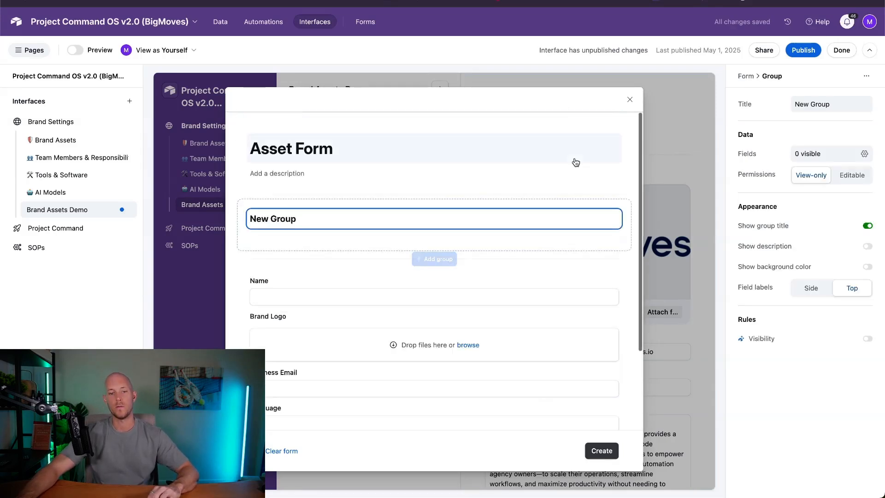
{"action": "left_click", "coordinate": [629, 100]}
Step: Examine the add-record button's options and the form layouts available for it
{"action": "left_click", "coordinate": [443, 88]}
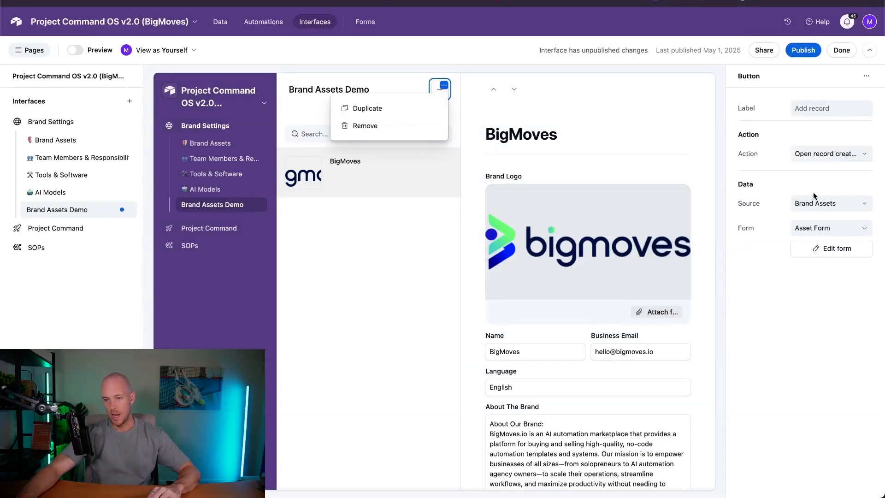
{"action": "left_click", "coordinate": [795, 187]}
{"action": "left_click", "coordinate": [852, 229]}
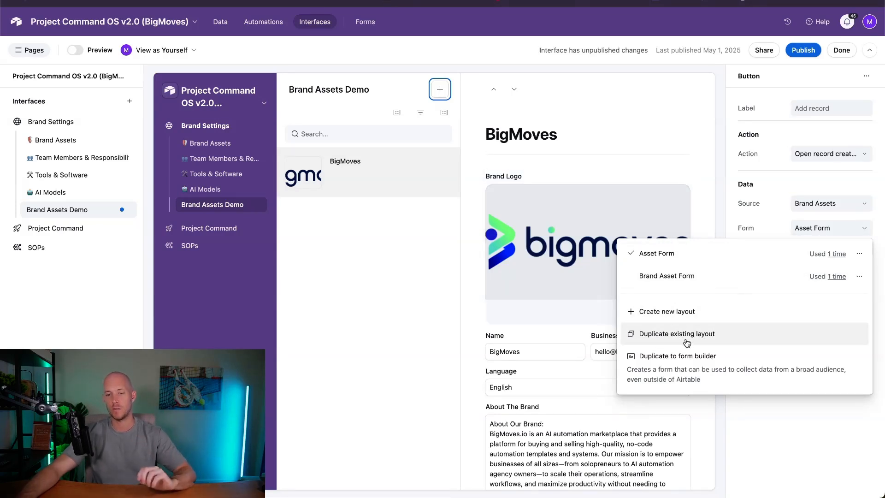
{"action": "left_click", "coordinate": [717, 184]}
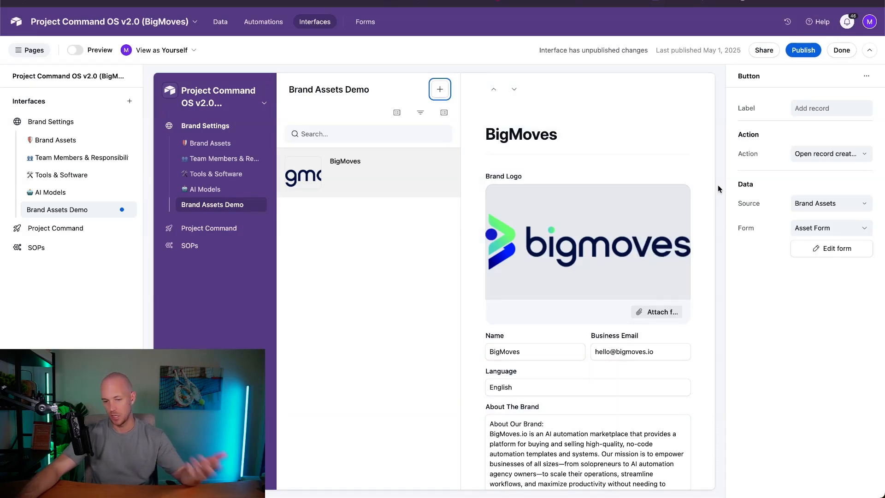
Step: Add a button action to the BigMoves record detail view
{"action": "scroll", "coordinate": [479, 258], "scroll_direction": "down", "scroll_amount": 20}
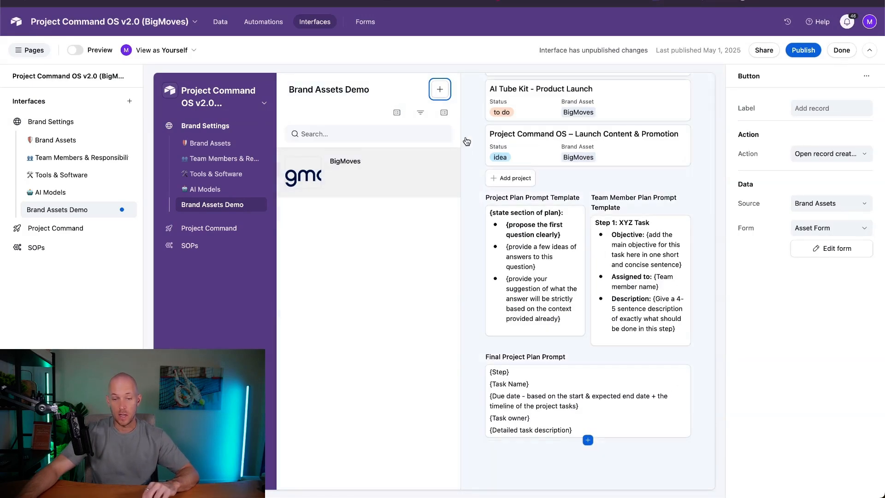
{"action": "scroll", "coordinate": [467, 141], "scroll_direction": "up", "scroll_amount": 20}
{"action": "left_click", "coordinate": [638, 86]}
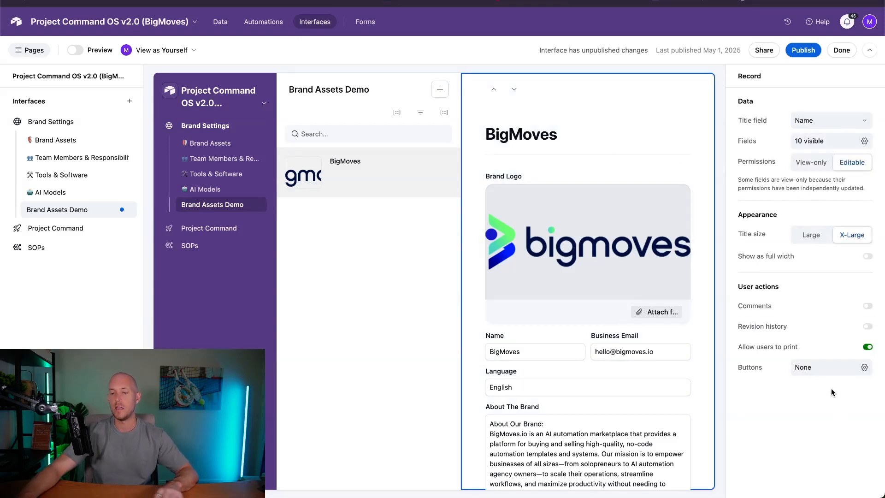
{"action": "left_click", "coordinate": [823, 367]}
{"action": "left_click", "coordinate": [763, 413]}
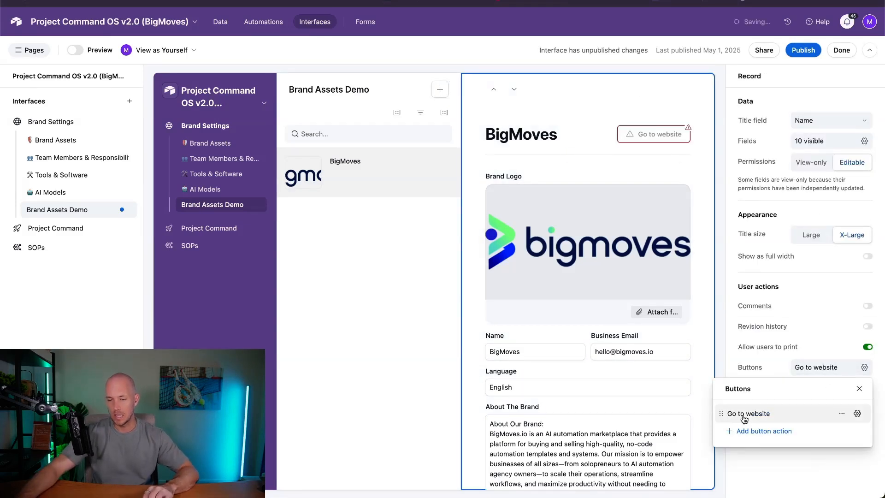
{"action": "left_click", "coordinate": [842, 413]}
{"action": "left_click", "coordinate": [436, 88]}
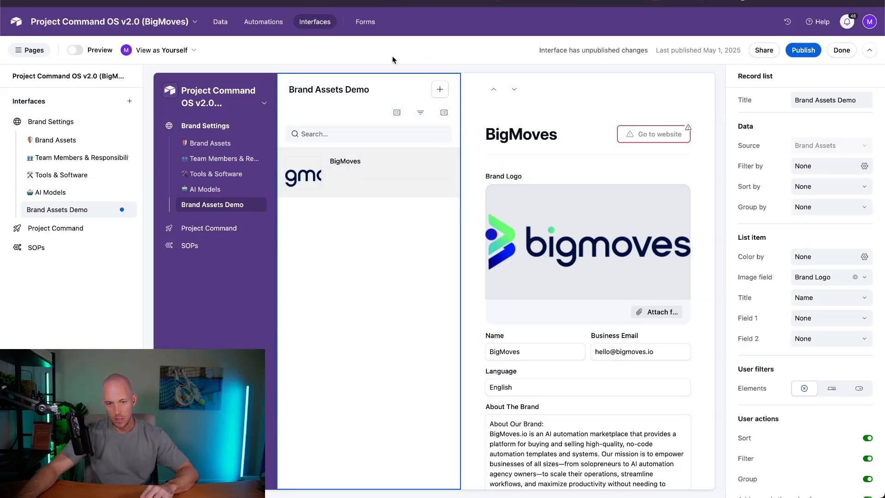
Step: Review the available actions for the Go to website button and set its action to Delete record
{"action": "left_click", "coordinate": [642, 135]}
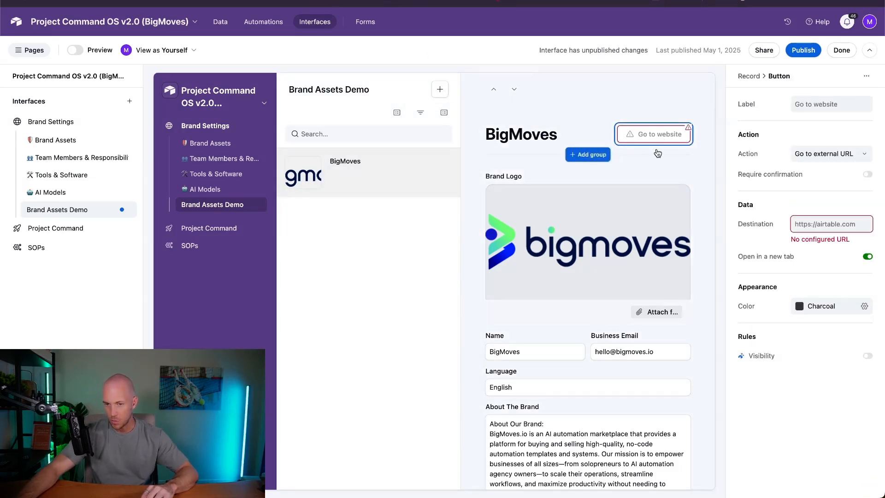
{"action": "left_click", "coordinate": [829, 157]}
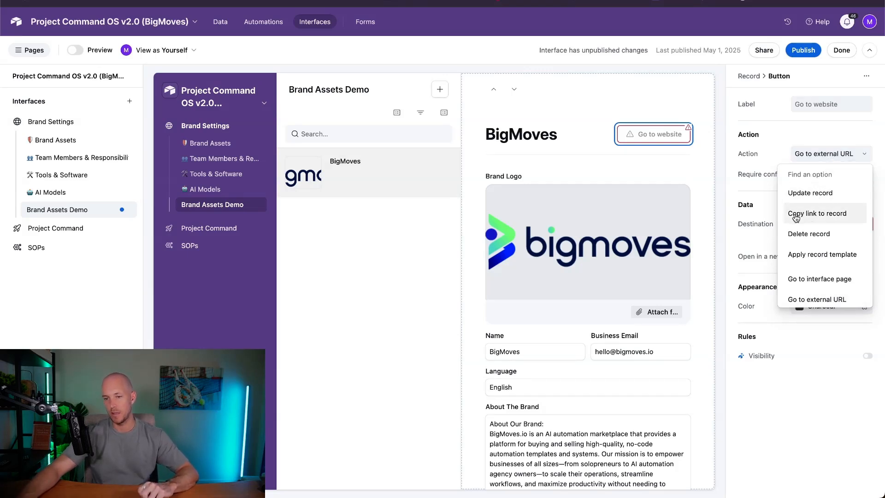
{"action": "scroll", "coordinate": [807, 228], "scroll_direction": "down", "scroll_amount": 2}
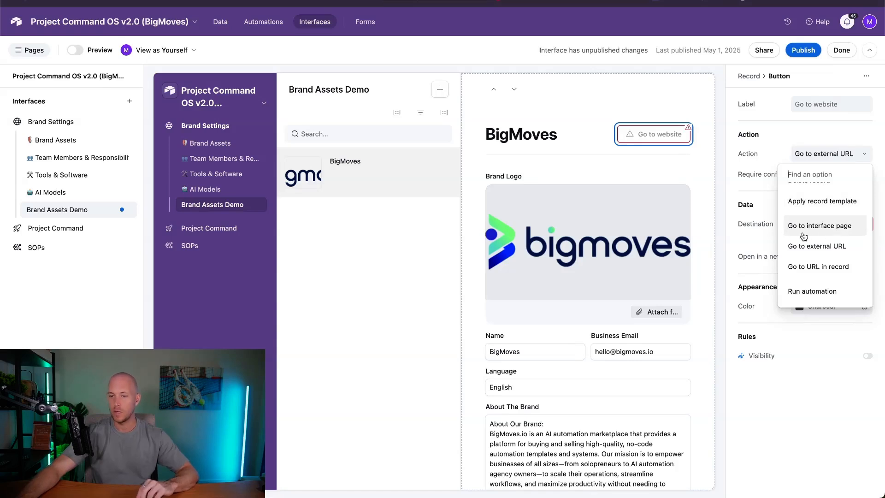
{"action": "scroll", "coordinate": [830, 282], "scroll_direction": "up", "scroll_amount": 1}
{"action": "scroll", "coordinate": [830, 282], "scroll_direction": "down", "scroll_amount": 1}
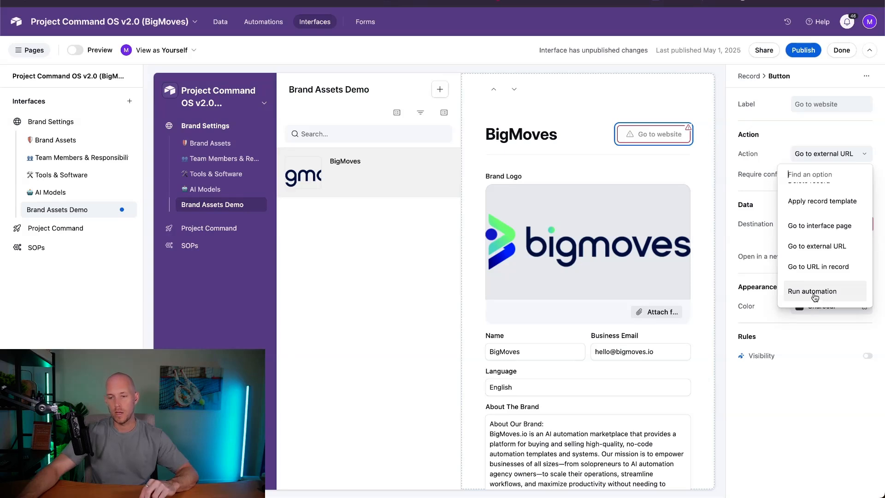
{"action": "scroll", "coordinate": [821, 267], "scroll_direction": "up", "scroll_amount": 2}
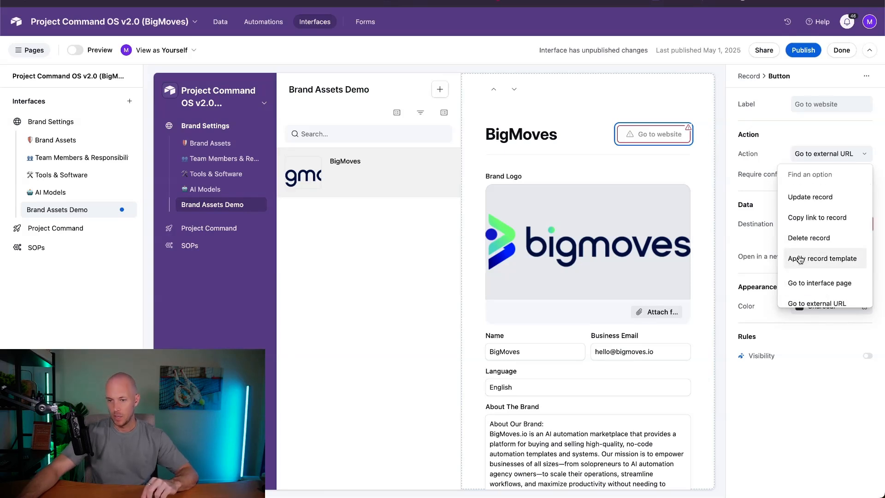
{"action": "left_click", "coordinate": [813, 233]}
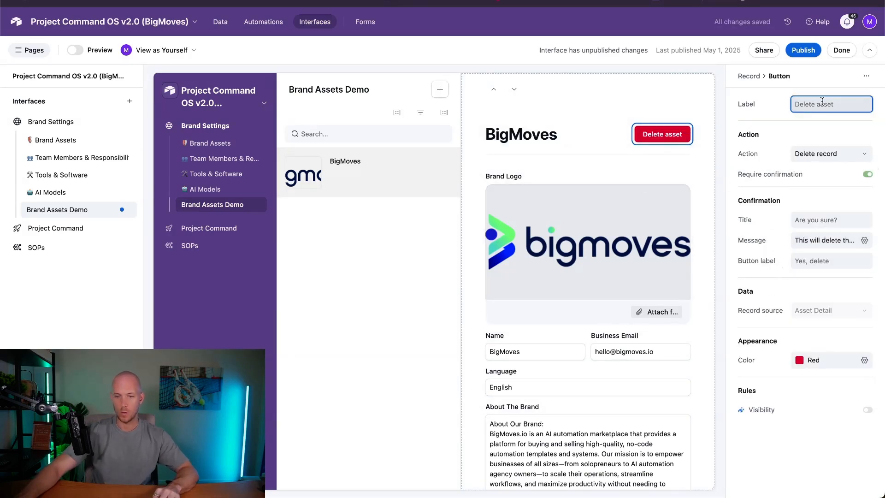
Step: Label the record's delete button Delete Brand
{"action": "type", "text": "Delete brand"}
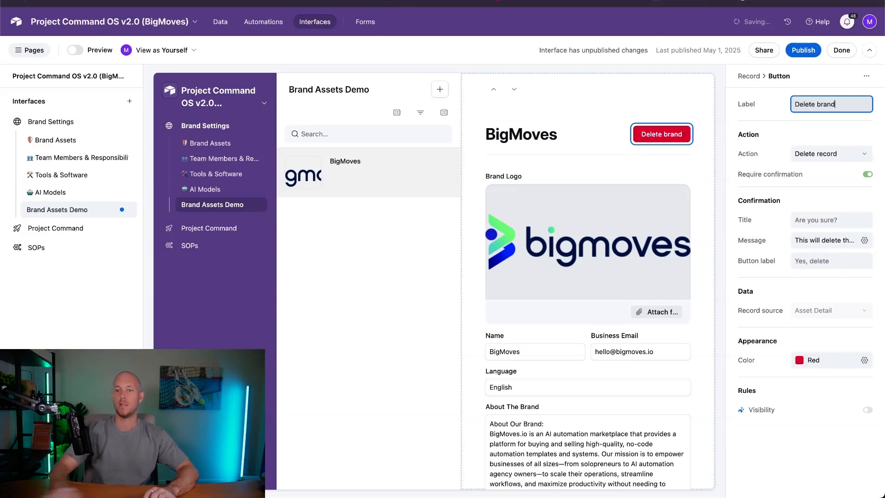
{"action": "key", "text": "BackSpace"}
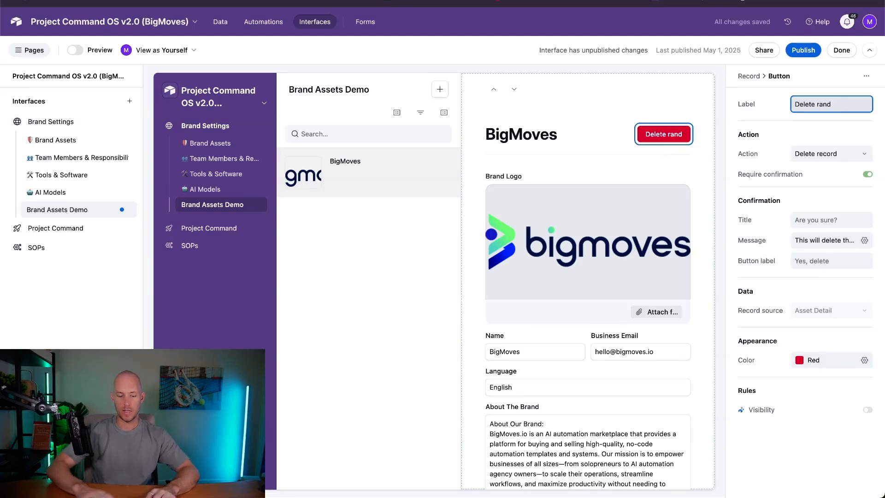
{"action": "type", "text": "B"}
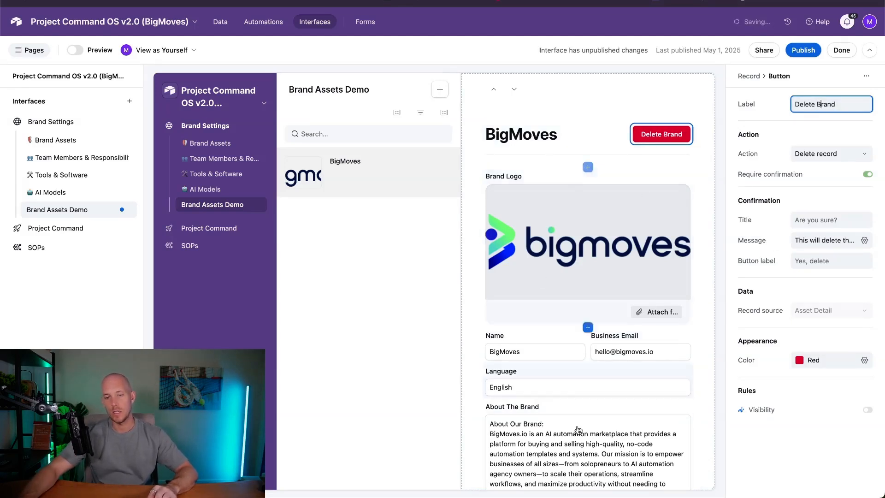
{"action": "left_click", "coordinate": [750, 76]}
{"action": "left_click", "coordinate": [675, 133]}
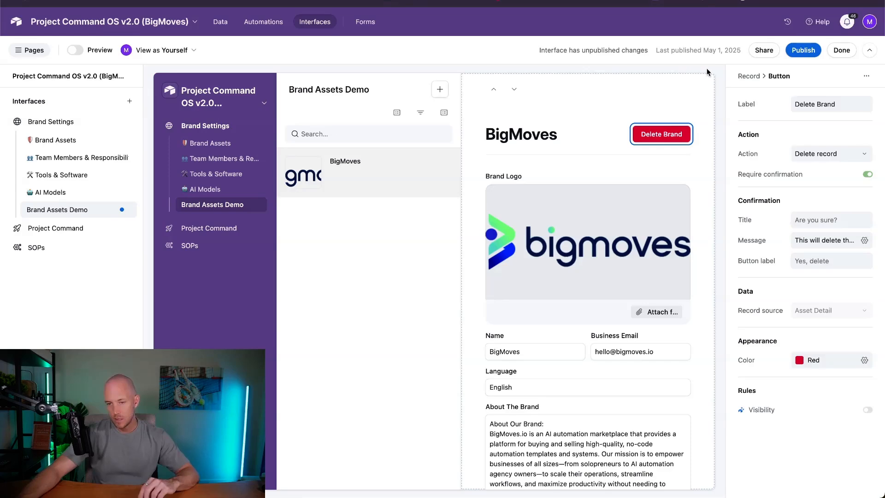
Step: Enable comments and revision history for the record detail view, checking the comments pane
{"action": "left_click", "coordinate": [602, 108]}
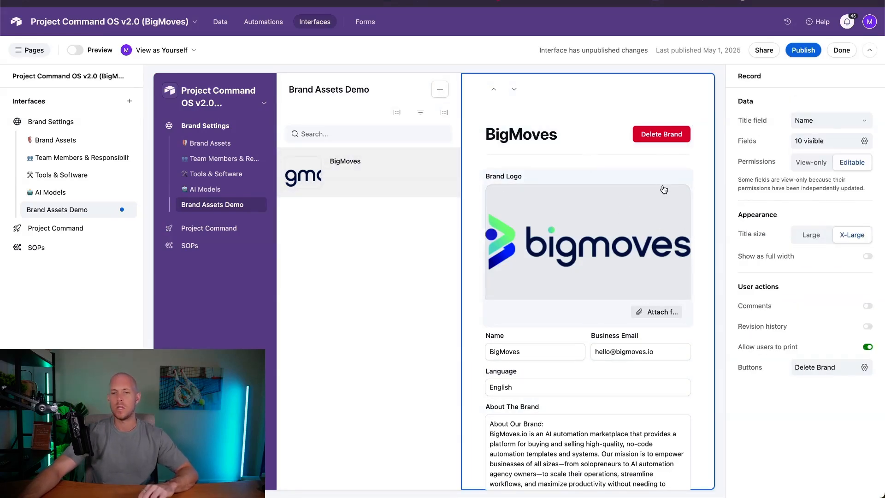
{"action": "scroll", "coordinate": [620, 195], "scroll_direction": "down", "scroll_amount": 10}
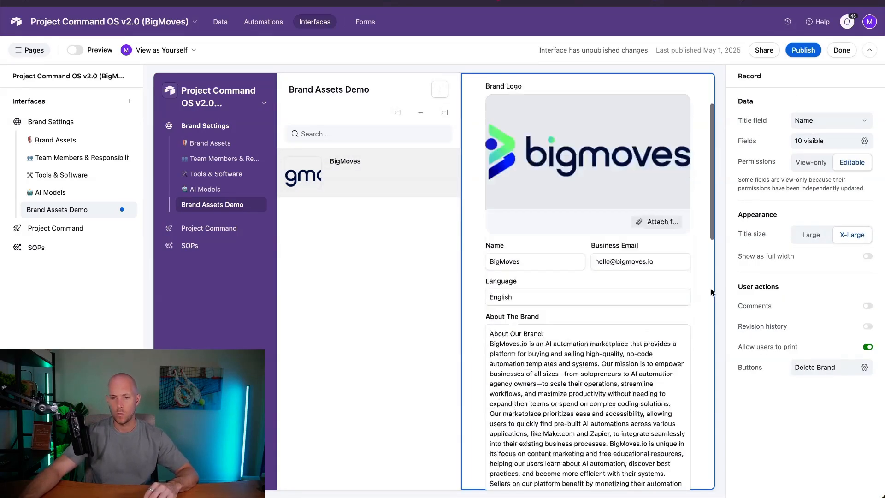
{"action": "left_click", "coordinate": [867, 305]}
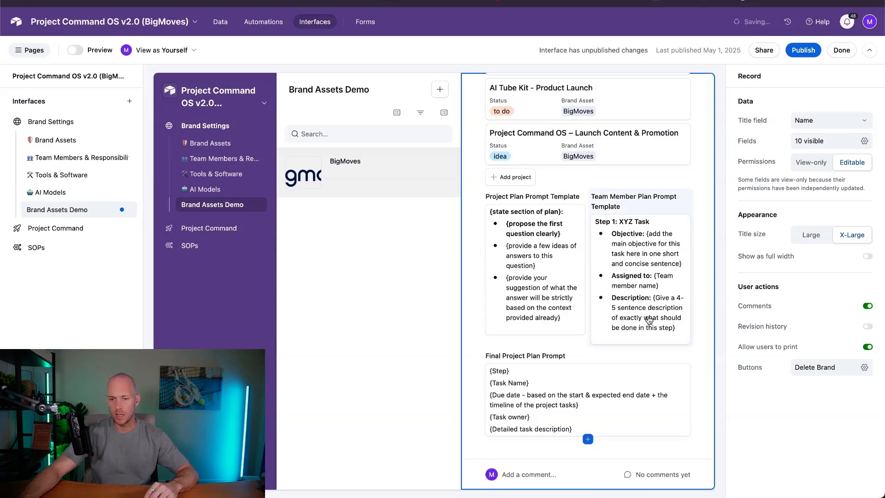
{"action": "scroll", "coordinate": [580, 415], "scroll_direction": "down", "scroll_amount": 1}
{"action": "left_click", "coordinate": [593, 473]}
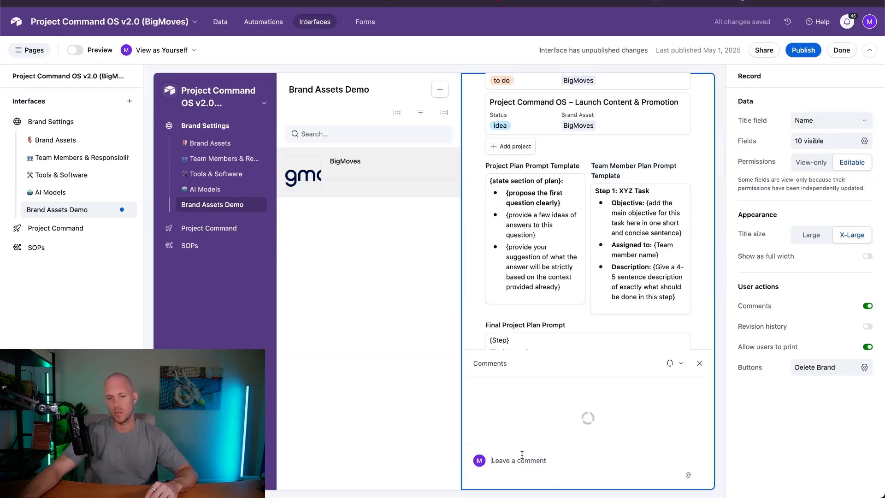
{"action": "left_click", "coordinate": [699, 364]}
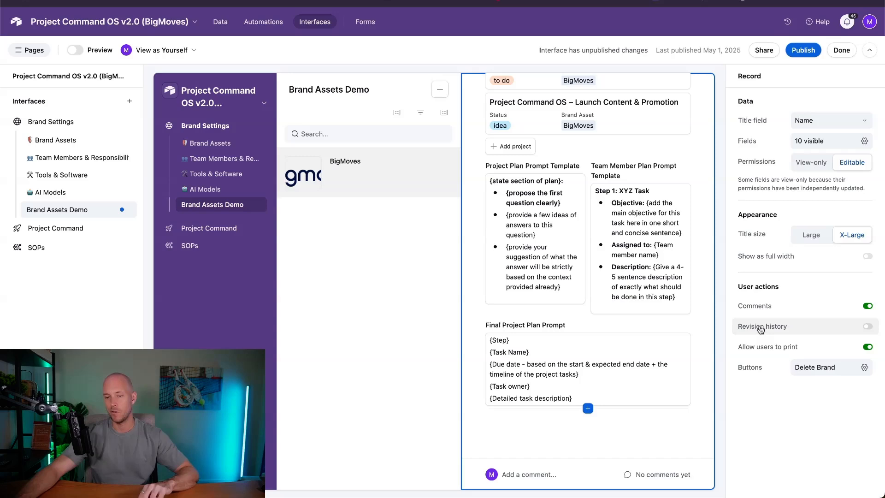
{"action": "left_click", "coordinate": [868, 326]}
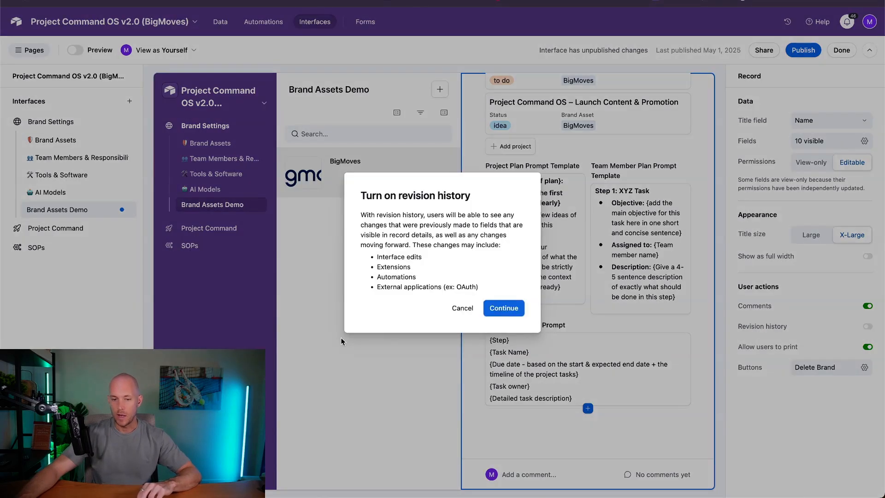
{"action": "left_click", "coordinate": [504, 308]}
Step: Try the Large title size on the record detail view and return it to X-Large
{"action": "scroll", "coordinate": [563, 378], "scroll_direction": "up", "scroll_amount": 10}
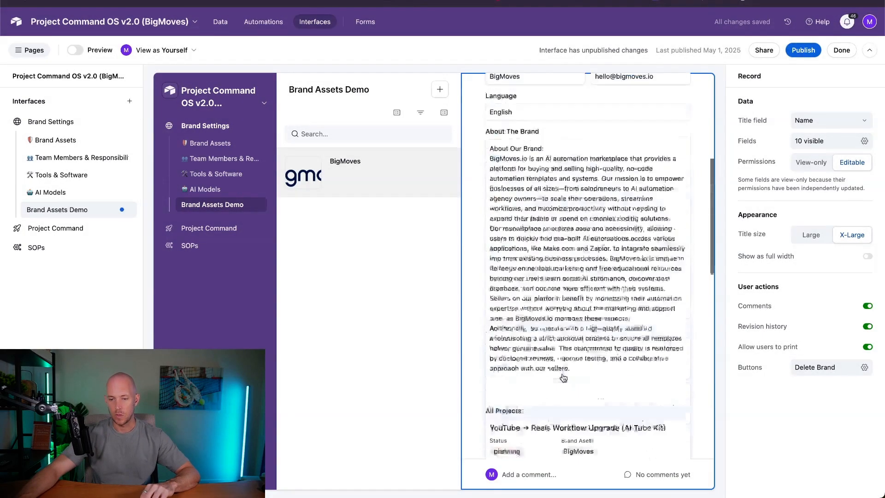
{"action": "scroll", "coordinate": [563, 378], "scroll_direction": "down", "scroll_amount": 12}
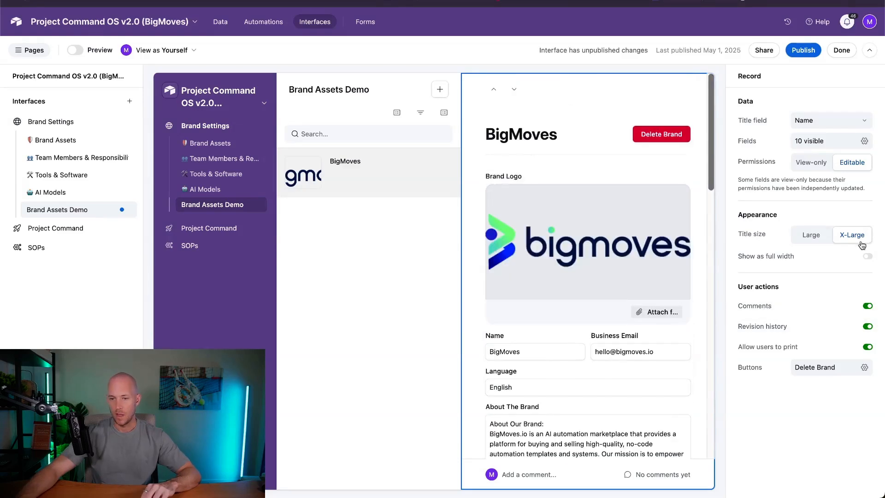
{"action": "left_click", "coordinate": [817, 237]}
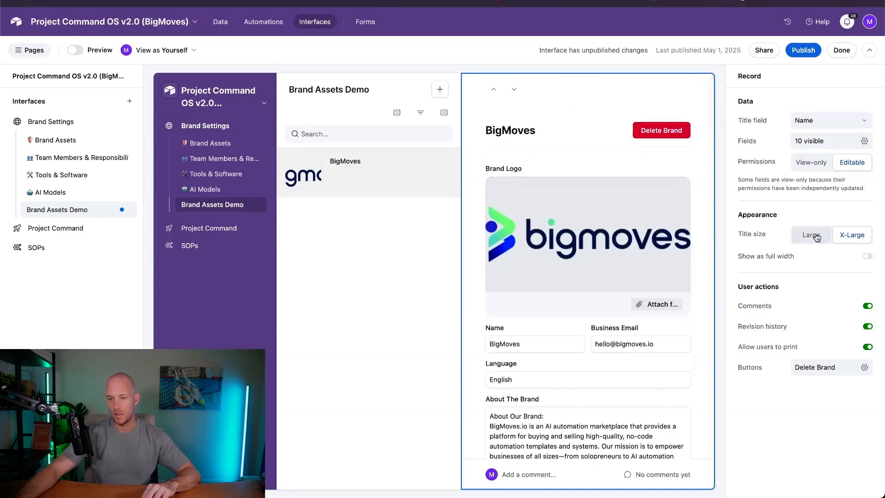
{"action": "left_click", "coordinate": [850, 235]}
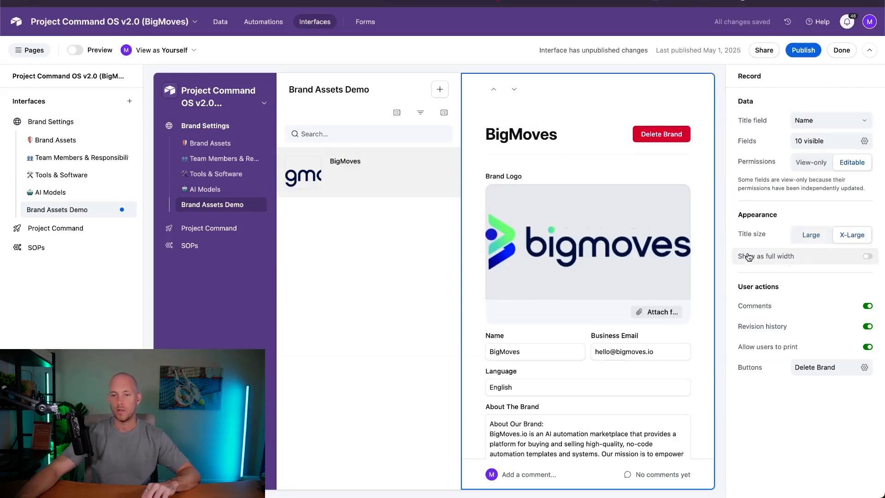
Step: Review the Brand Assets Demo record list's grouping, sorting and filter options, the fields available for a filter condition, and the user actions
{"action": "left_click", "coordinate": [422, 230]}
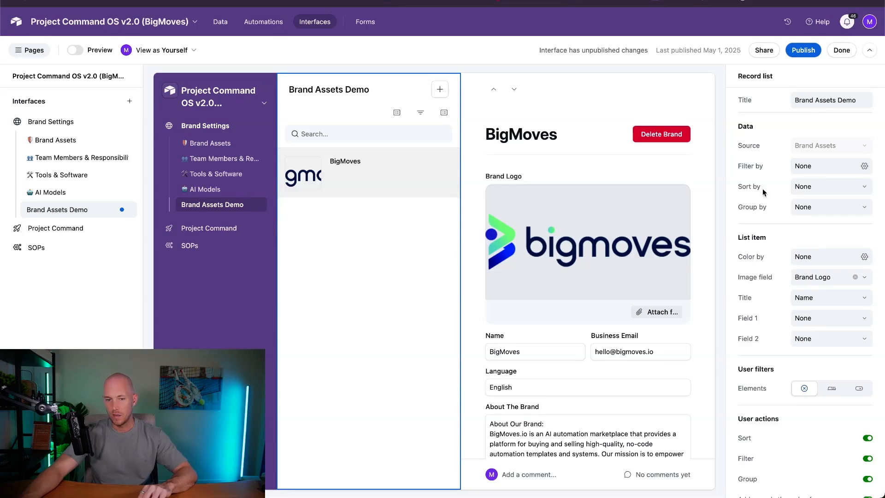
{"action": "left_click", "coordinate": [816, 207]}
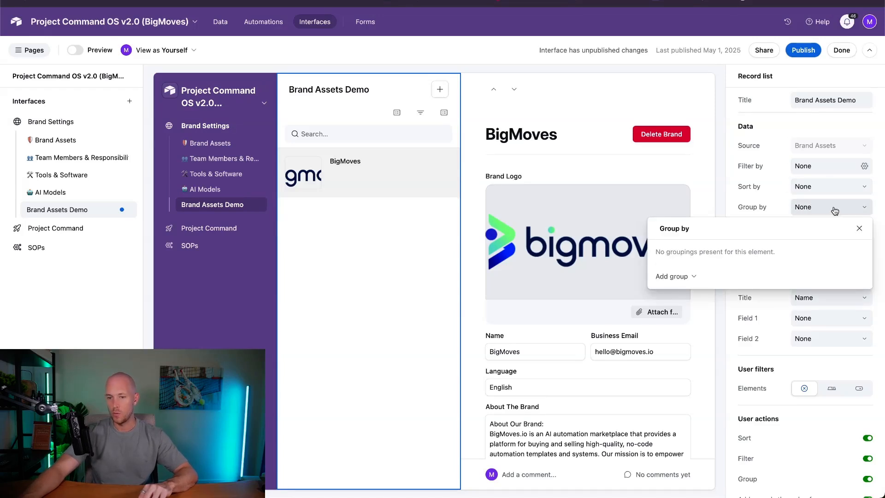
{"action": "left_click", "coordinate": [832, 189]}
{"action": "left_click", "coordinate": [828, 168]}
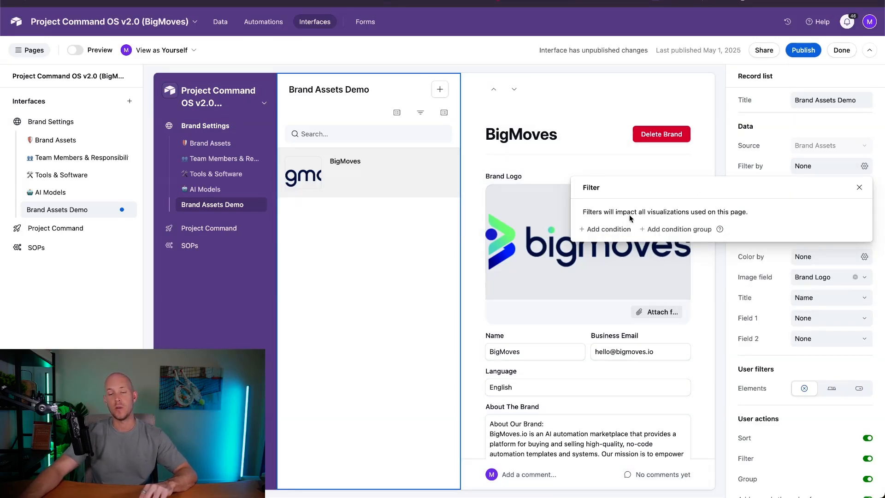
{"action": "left_click", "coordinate": [609, 230]}
{"action": "left_click", "coordinate": [659, 234]}
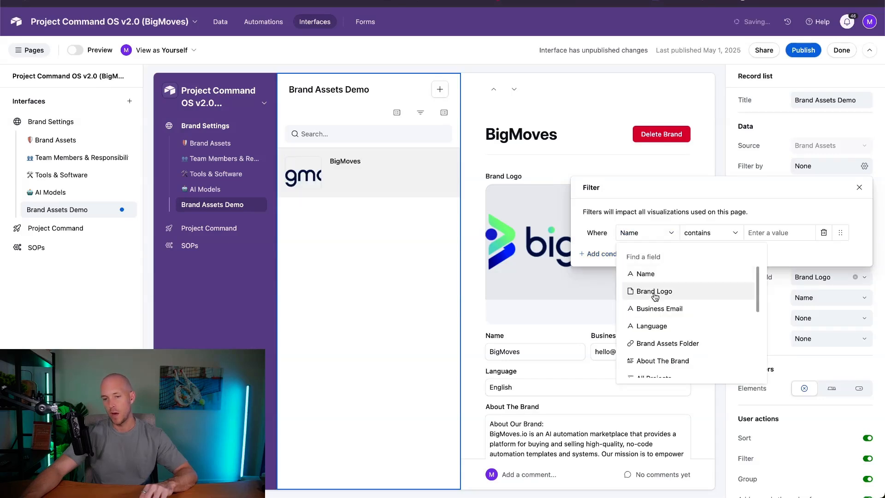
{"action": "scroll", "coordinate": [666, 357], "scroll_direction": "down", "scroll_amount": 2}
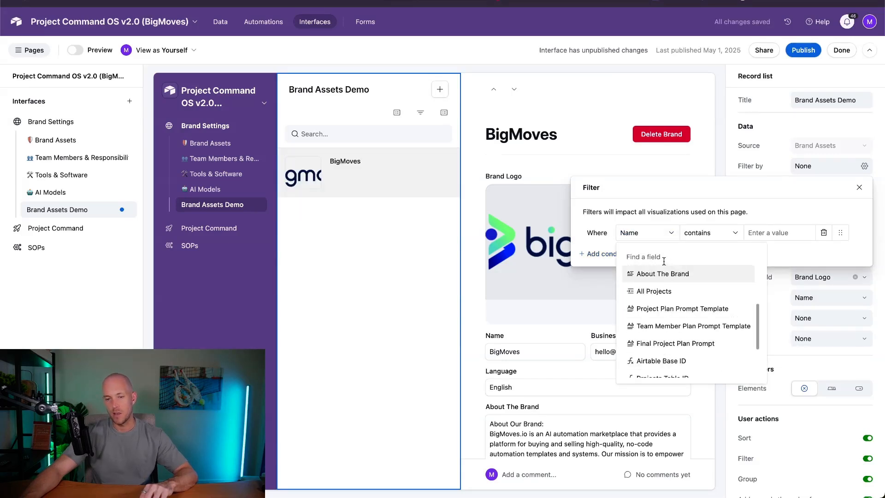
{"action": "left_click", "coordinate": [859, 187]}
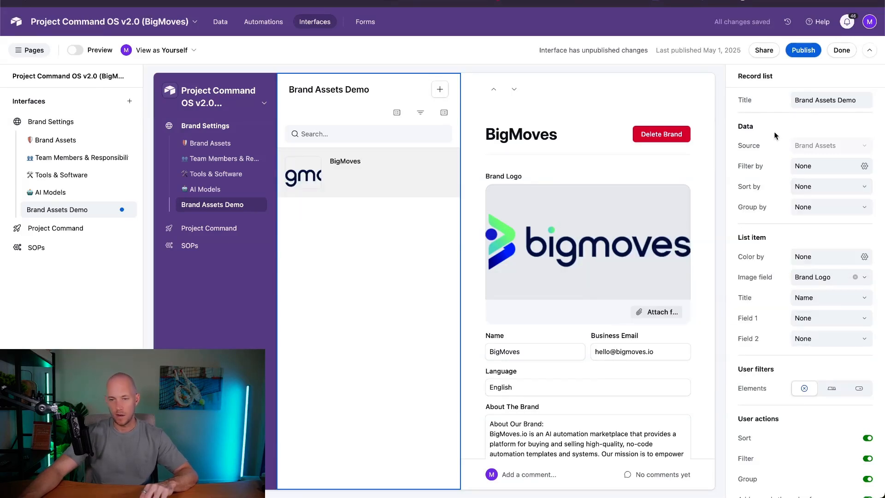
{"action": "scroll", "coordinate": [771, 245], "scroll_direction": "down", "scroll_amount": 3}
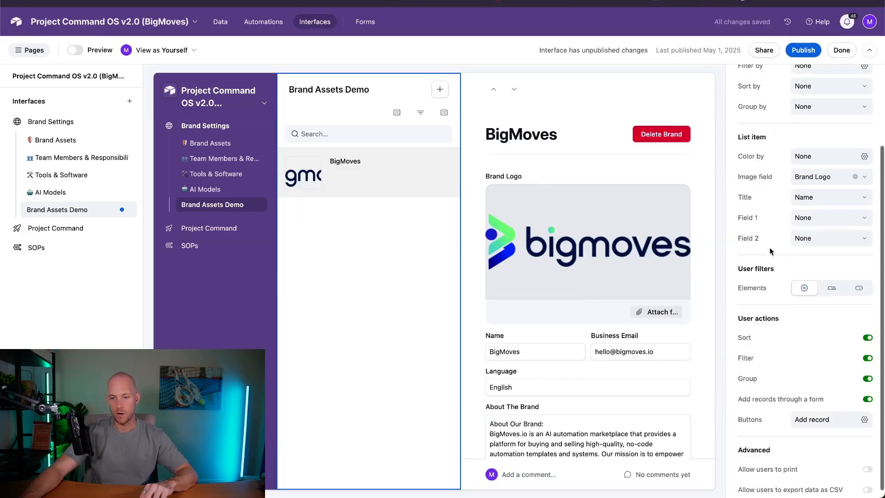
{"action": "scroll", "coordinate": [811, 295], "scroll_direction": "up", "scroll_amount": 3}
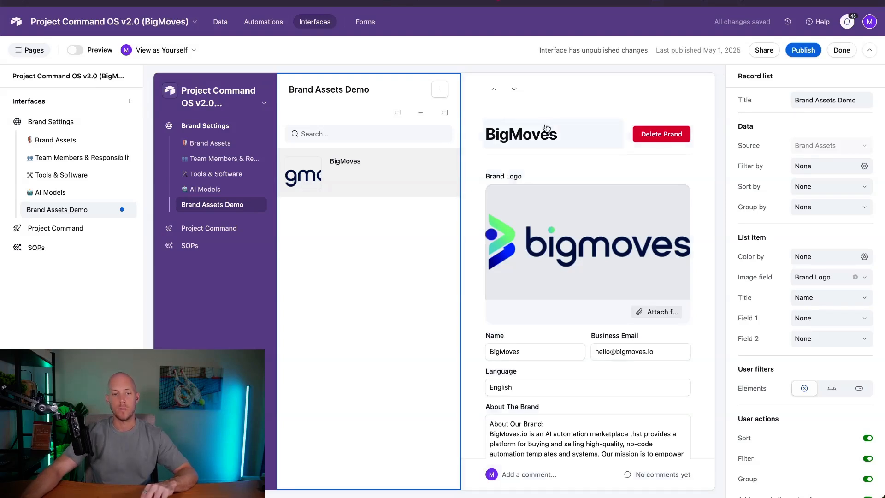
Step: Start adding a page to look through the available layouts, and close the layout chooser without adding one
{"action": "left_click", "coordinate": [131, 100]}
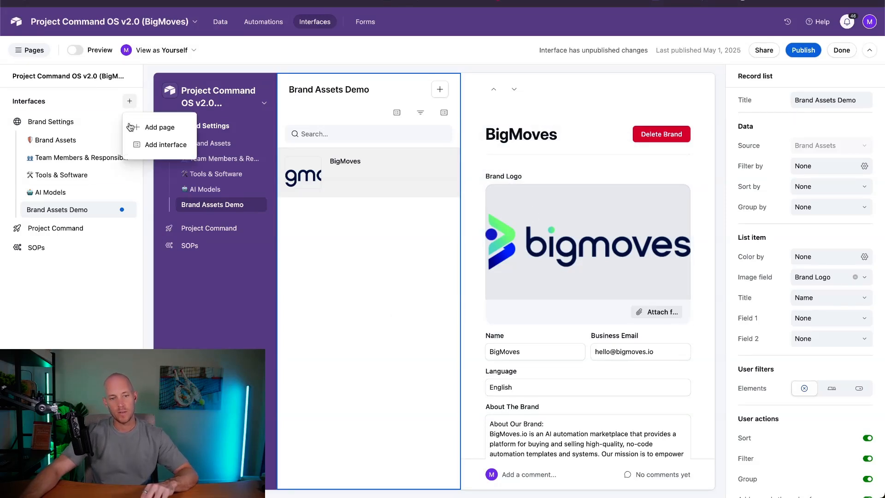
{"action": "left_click", "coordinate": [156, 127]}
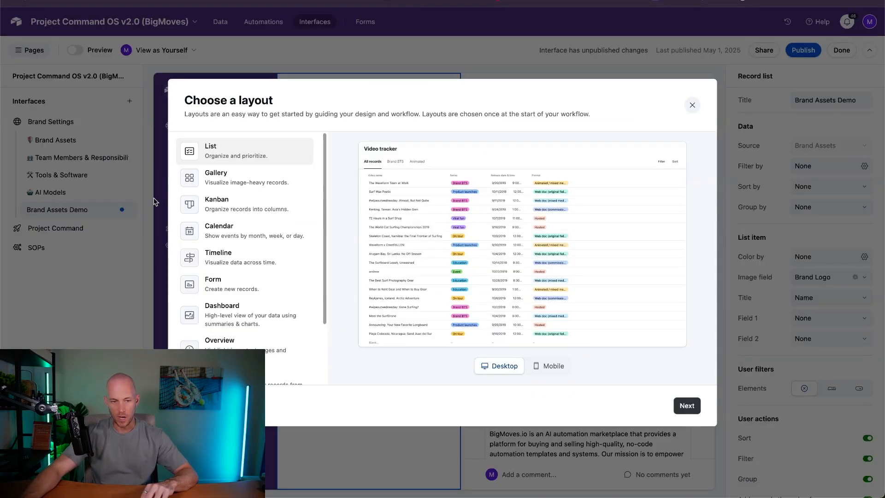
{"action": "scroll", "coordinate": [252, 179], "scroll_direction": "down", "scroll_amount": 4}
{"action": "scroll", "coordinate": [249, 181], "scroll_direction": "up", "scroll_amount": 4}
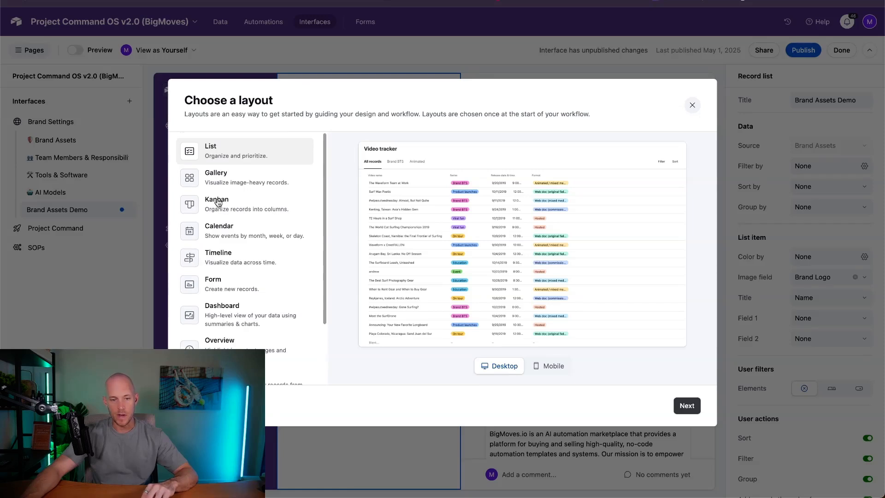
{"action": "scroll", "coordinate": [194, 284], "scroll_direction": "down", "scroll_amount": 4}
{"action": "left_click", "coordinate": [692, 105]}
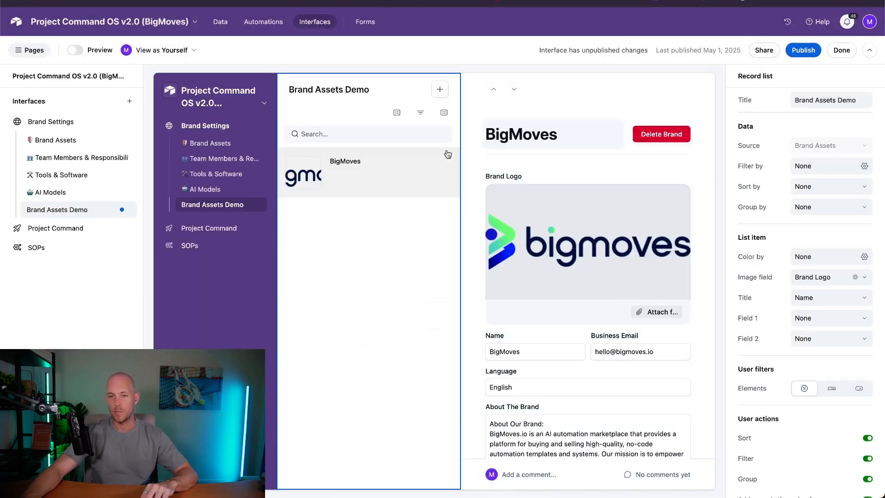
Step: Delete the Brand Assets Demo page from the Brand Settings interface and confirm the deletion
{"action": "left_click", "coordinate": [125, 210]}
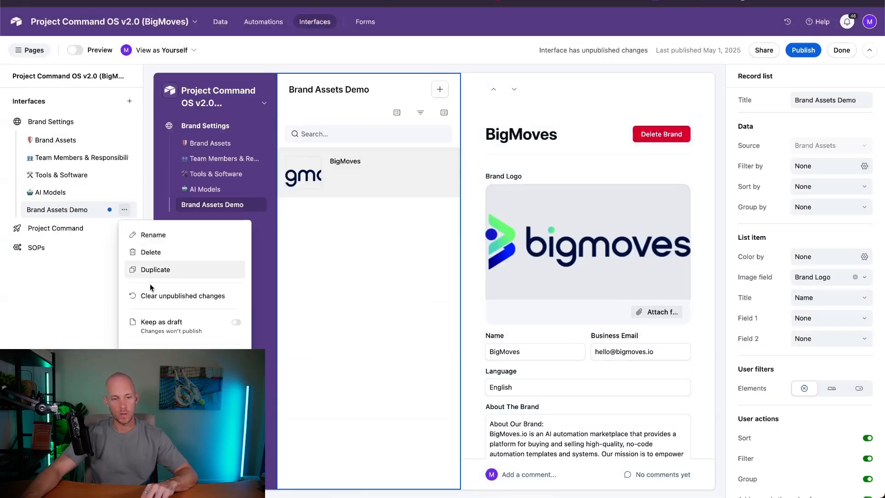
{"action": "left_click", "coordinate": [158, 255]}
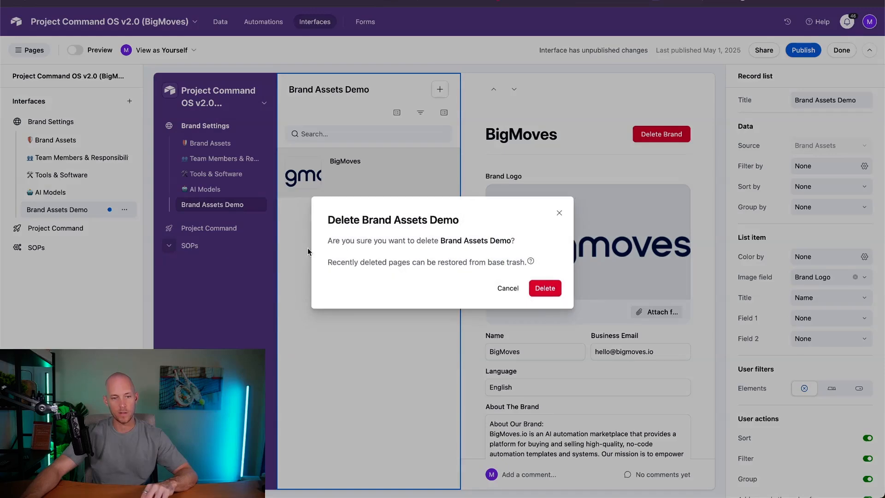
{"action": "left_click", "coordinate": [542, 288]}
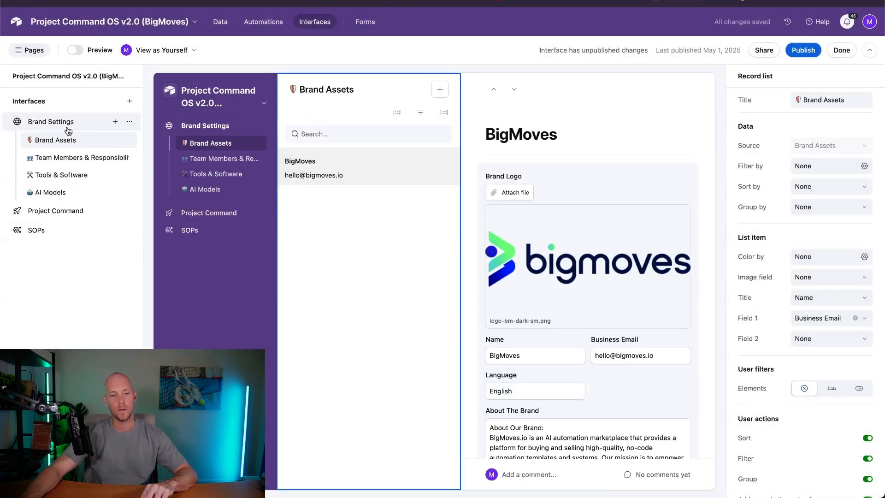
Step: Look over the Team Members & Responsibilities and Tools & Software pages and publish the interface
{"action": "left_click", "coordinate": [68, 159]}
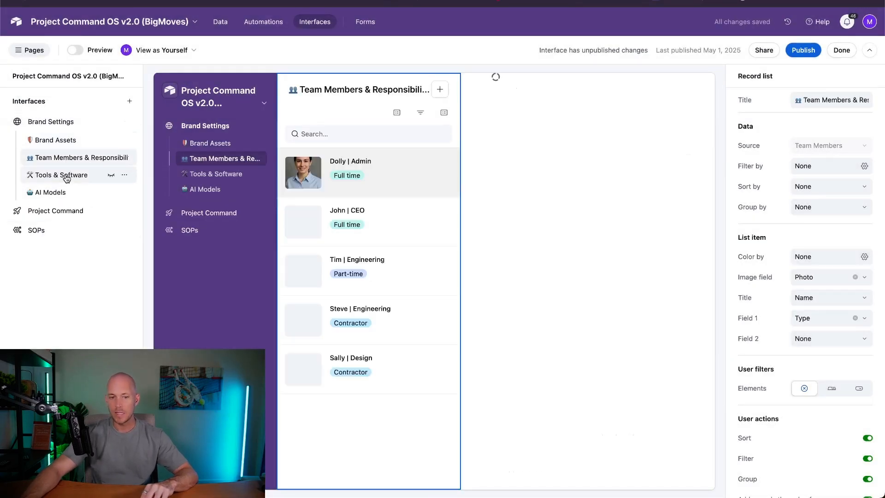
{"action": "scroll", "coordinate": [604, 280], "scroll_direction": "down", "scroll_amount": 9}
{"action": "scroll", "coordinate": [605, 281], "scroll_direction": "up", "scroll_amount": 10}
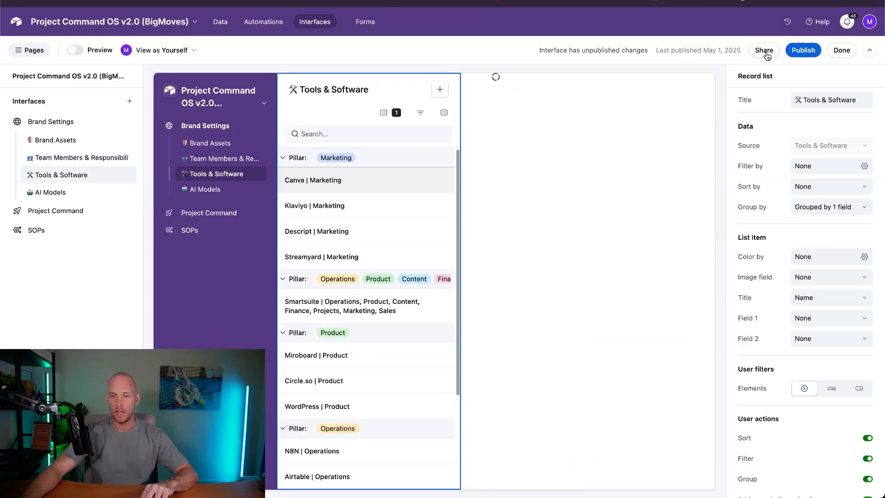
{"action": "left_click", "coordinate": [803, 50]}
{"action": "left_click", "coordinate": [541, 347]}
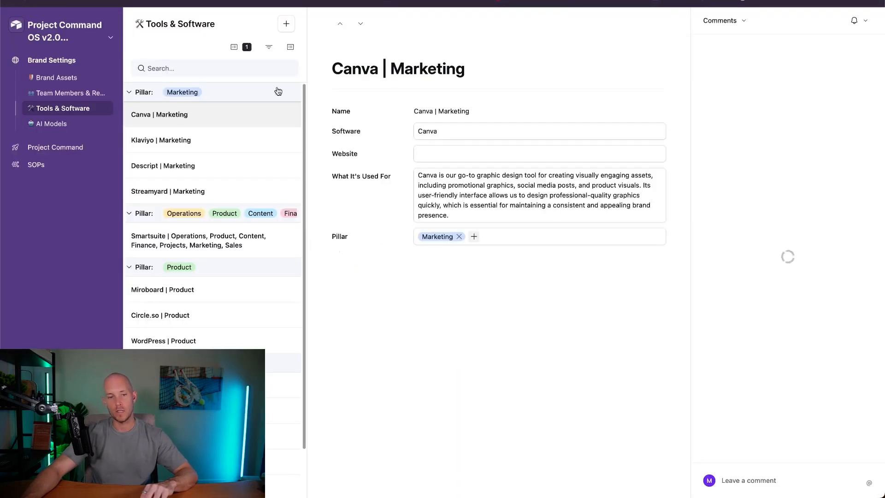
Step: Review the creation forms of the Tools & Software and Team Members & Responsibilities pages, closing each without creating a record
{"action": "left_click", "coordinate": [288, 23]}
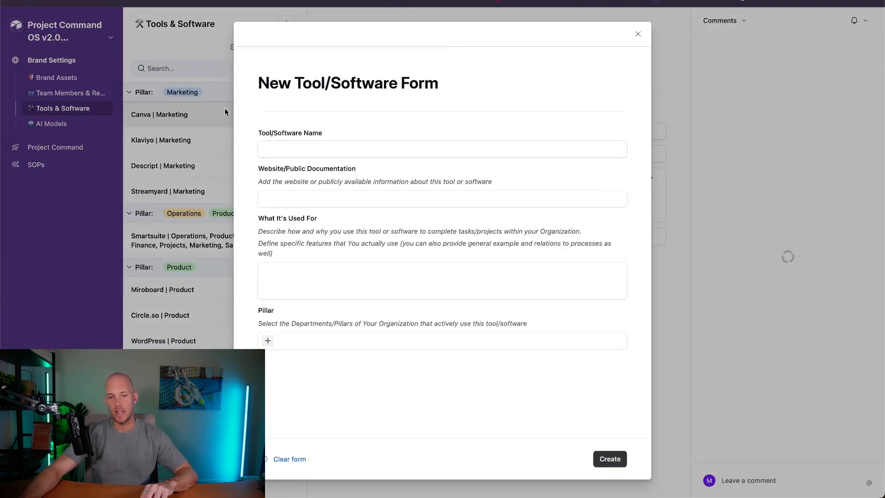
{"action": "left_click", "coordinate": [639, 34]}
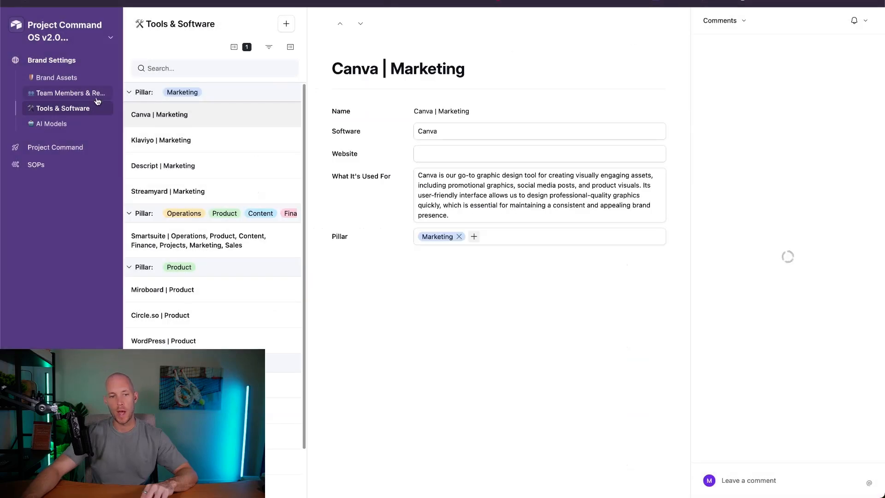
{"action": "left_click", "coordinate": [75, 97]}
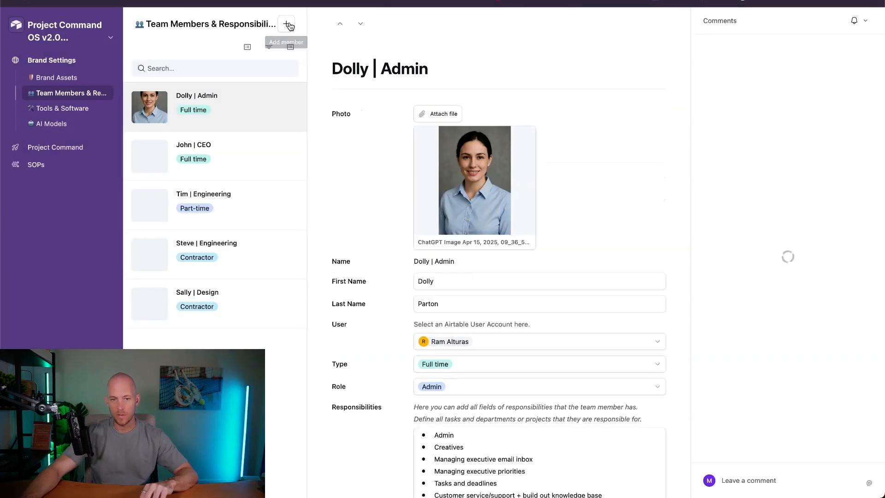
{"action": "left_click", "coordinate": [287, 24]}
{"action": "scroll", "coordinate": [406, 282], "scroll_direction": "down", "scroll_amount": 5}
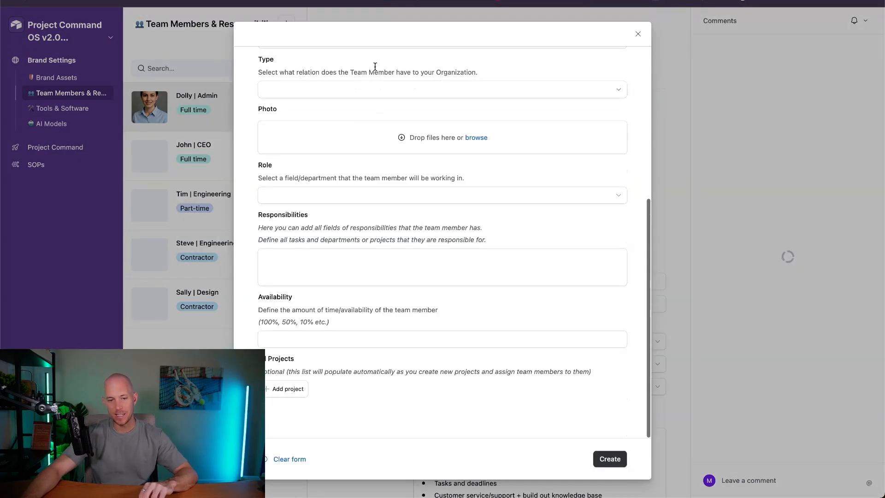
{"action": "left_click", "coordinate": [640, 34]}
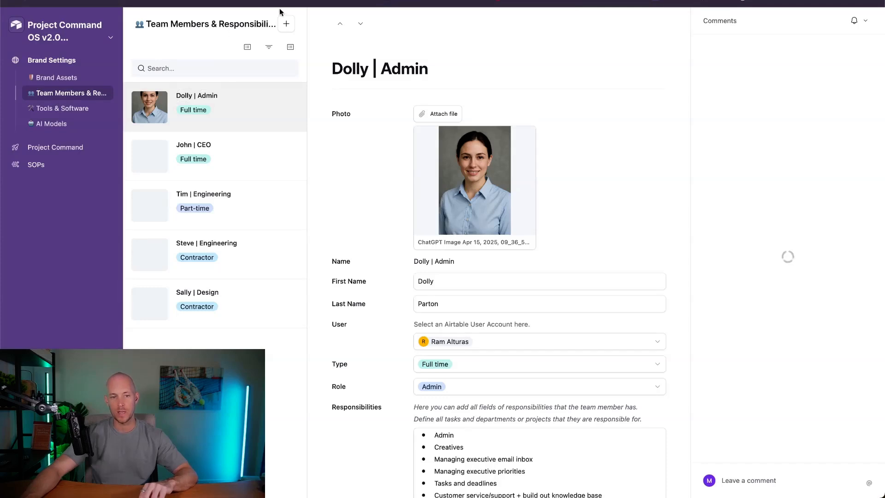
{"action": "left_click", "coordinate": [286, 23]}
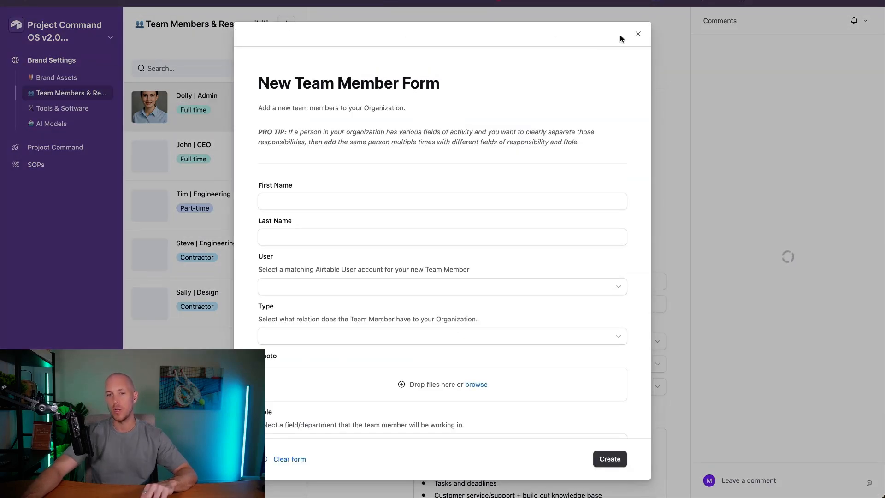
{"action": "left_click", "coordinate": [638, 34]}
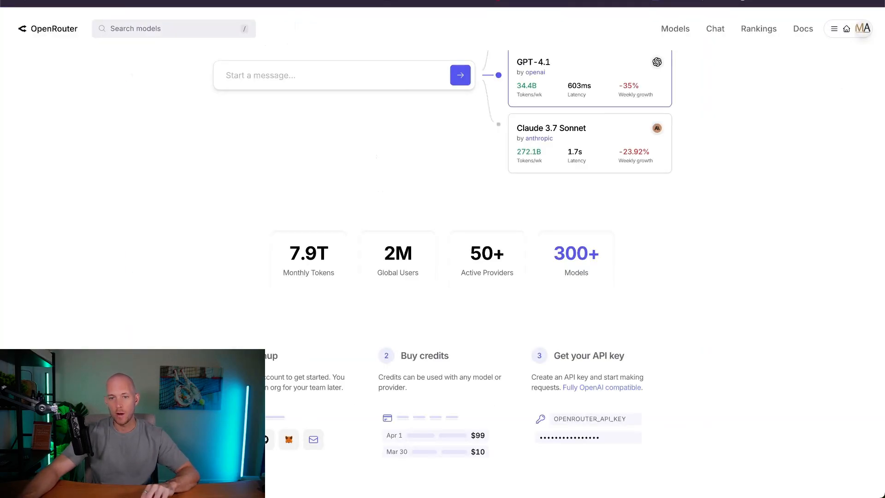
Step: Switch from OpenRouter to the AI Models page, review its new model form without creating a record, and return to Brand Assets
{"action": "scroll", "coordinate": [340, 186], "scroll_direction": "up", "scroll_amount": 5}
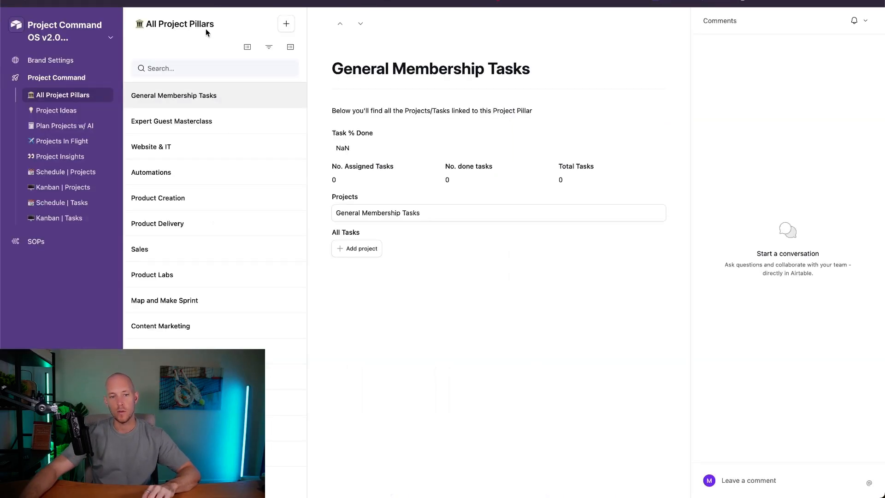
{"action": "left_click", "coordinate": [217, 1]}
{"action": "left_click", "coordinate": [285, 24]}
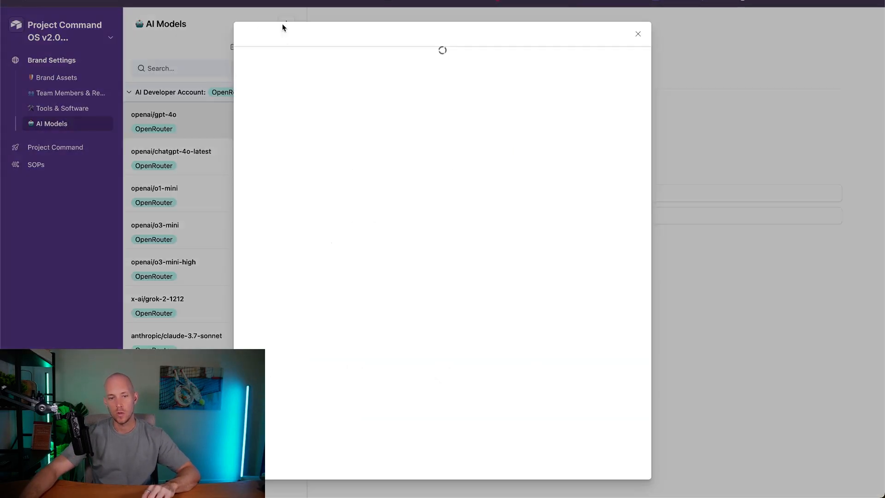
{"action": "left_click", "coordinate": [282, 244]}
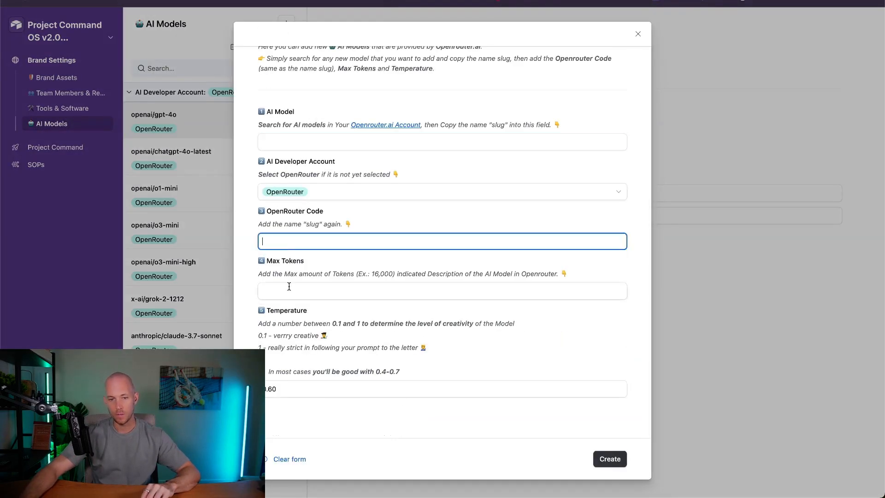
{"action": "left_click", "coordinate": [280, 295]}
{"action": "left_click", "coordinate": [637, 34]}
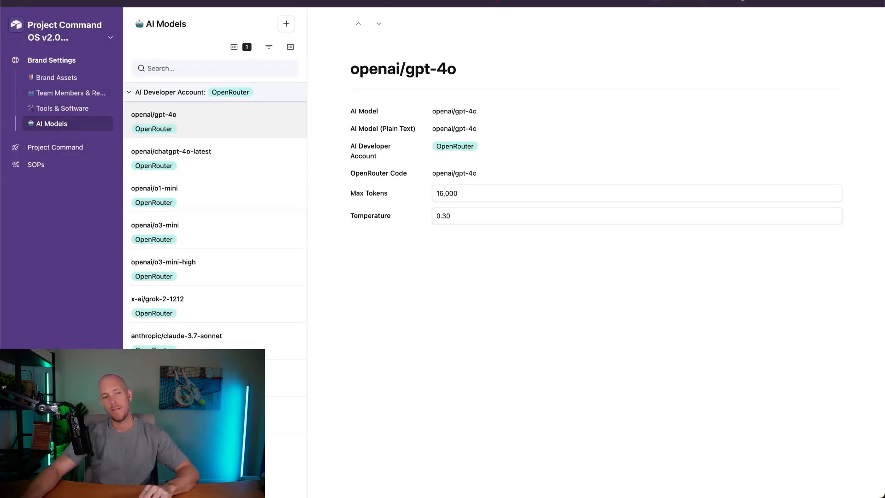
{"action": "left_click", "coordinate": [51, 61]}
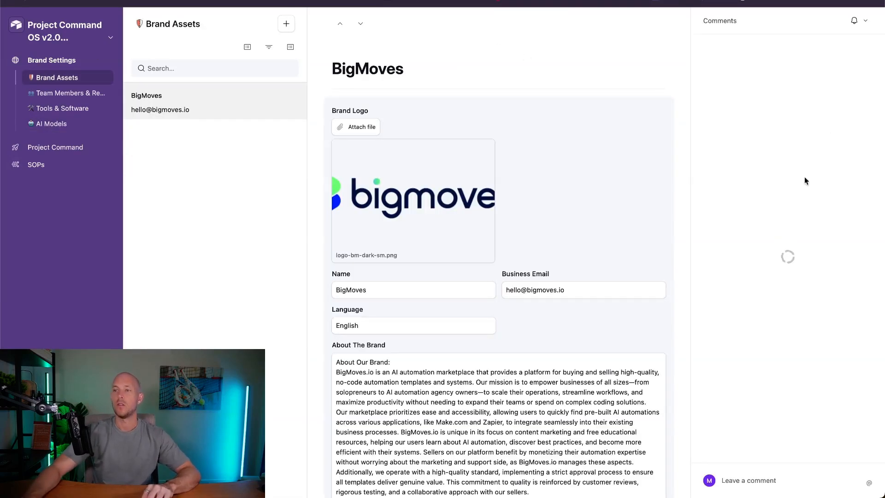
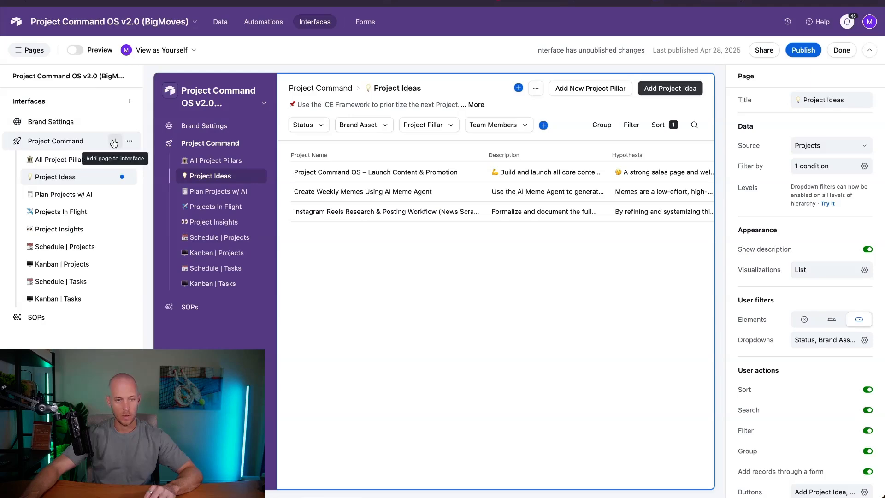
Step: Review the layouts for a new Project Command page and the Project Ideas page's filter condition, closing both without changes
{"action": "left_click", "coordinate": [114, 143]}
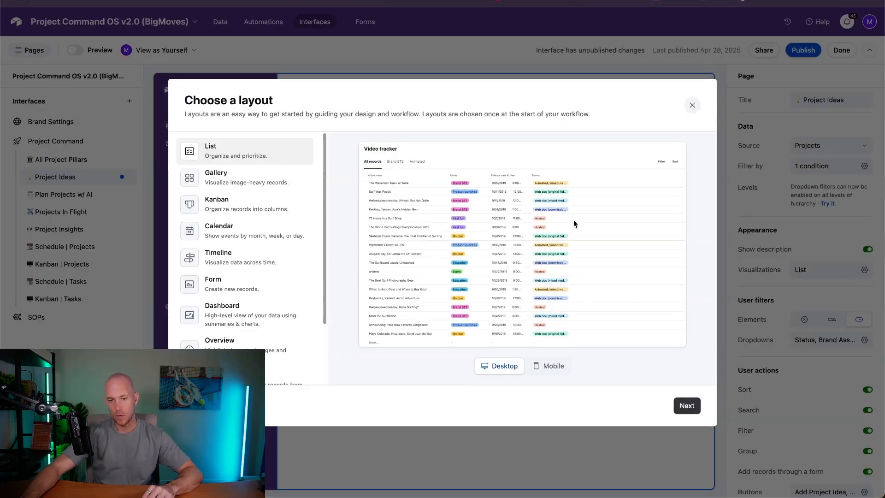
{"action": "left_click", "coordinate": [692, 105]}
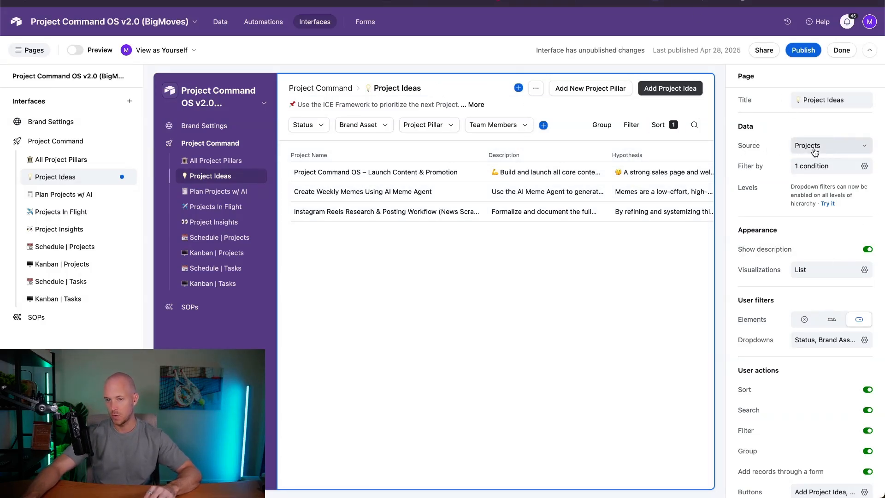
{"action": "left_click", "coordinate": [802, 166]}
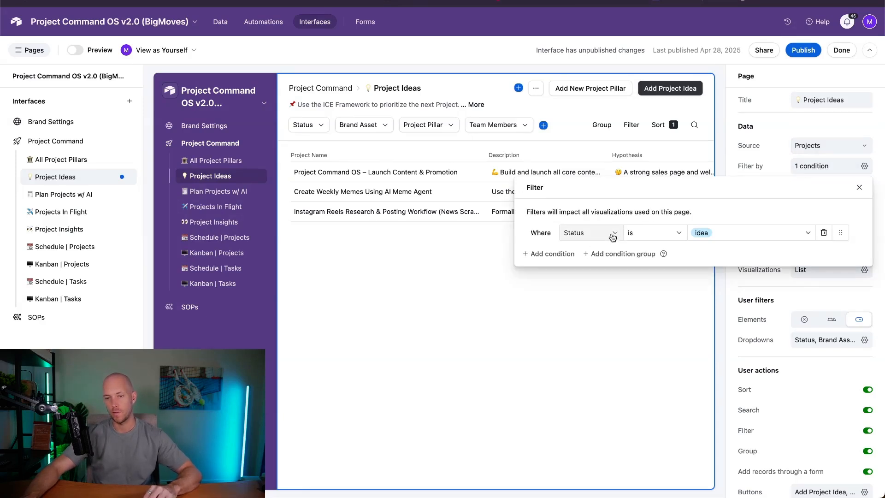
{"action": "left_click", "coordinate": [859, 188]}
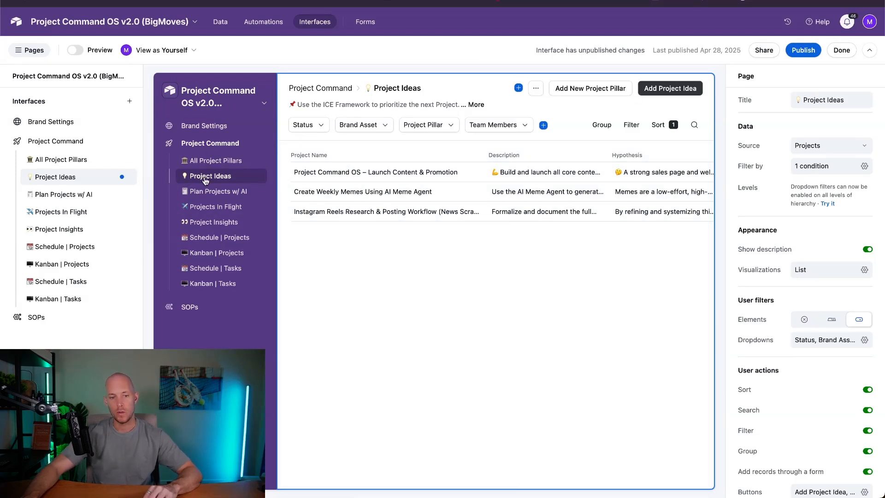
Step: Check the Project Ideas page's filter condition and open the list of fields available for an additional dropdown filter
{"action": "left_click", "coordinate": [811, 166]}
{"action": "left_click", "coordinate": [858, 188]}
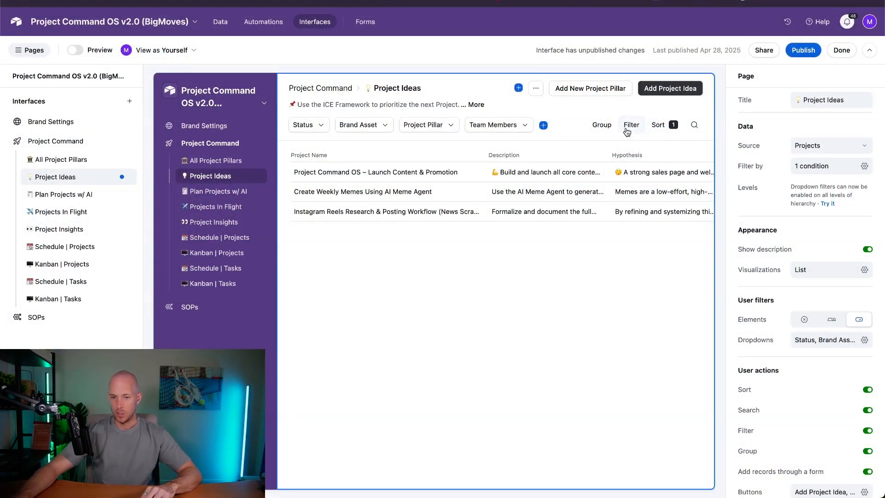
{"action": "left_click", "coordinate": [544, 125]}
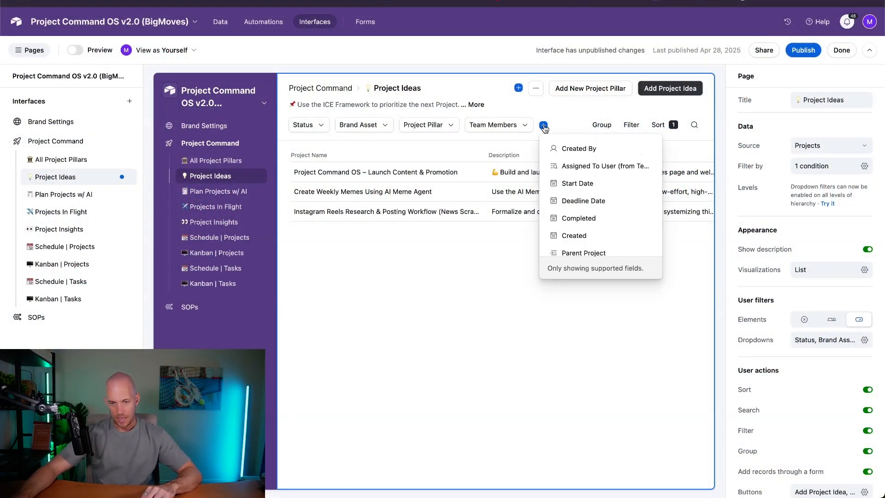
Step: Examine the Status, Brand Asset, Project Pillar and Team Members dropdown filters on the Project Ideas page without selecting any option
{"action": "left_click", "coordinate": [312, 130]}
{"action": "left_click", "coordinate": [319, 128]}
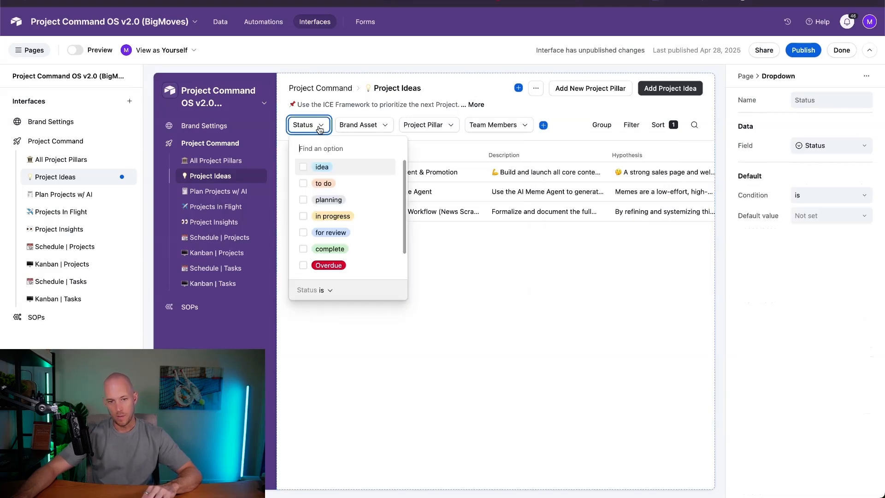
{"action": "left_click", "coordinate": [324, 133]}
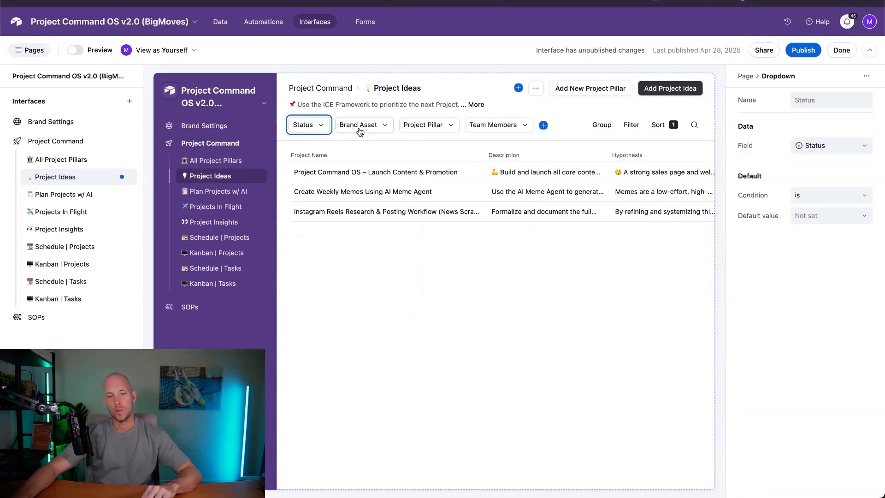
{"action": "left_click", "coordinate": [361, 132]}
{"action": "left_click", "coordinate": [408, 132]}
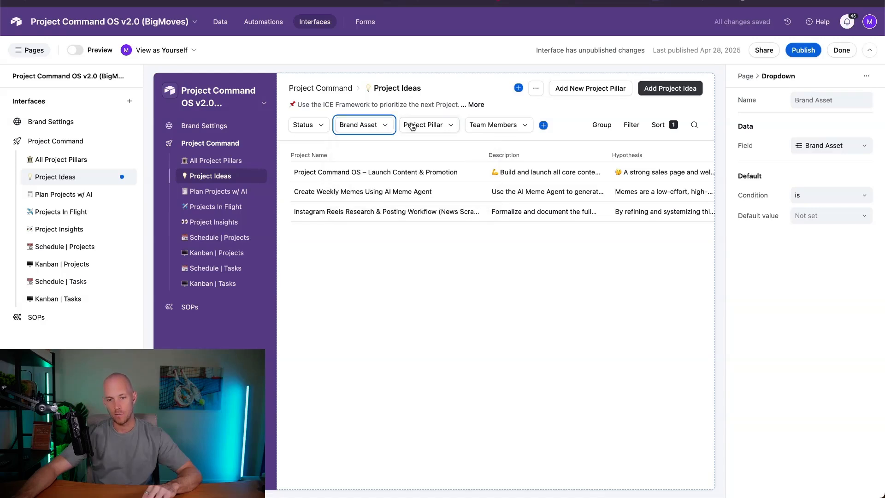
{"action": "left_click", "coordinate": [410, 134]}
{"action": "left_click", "coordinate": [432, 135]}
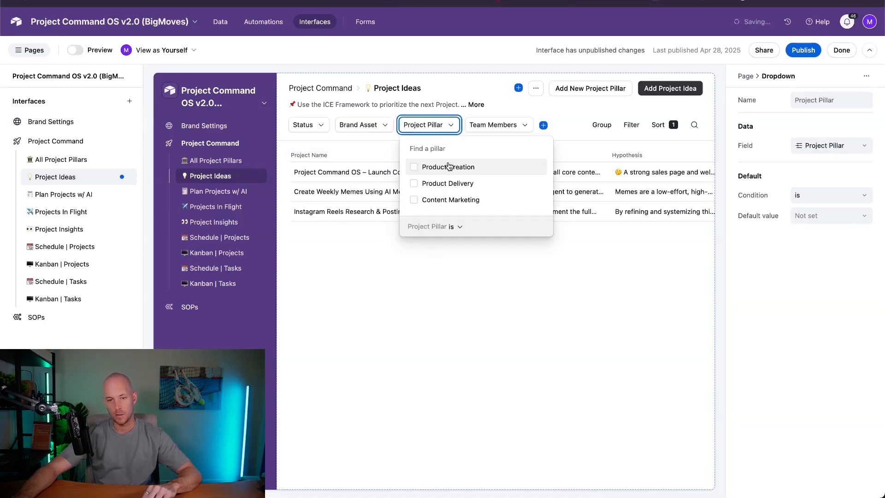
{"action": "left_click", "coordinate": [496, 131]}
{"action": "left_click", "coordinate": [502, 132]}
{"action": "left_click", "coordinate": [548, 119]}
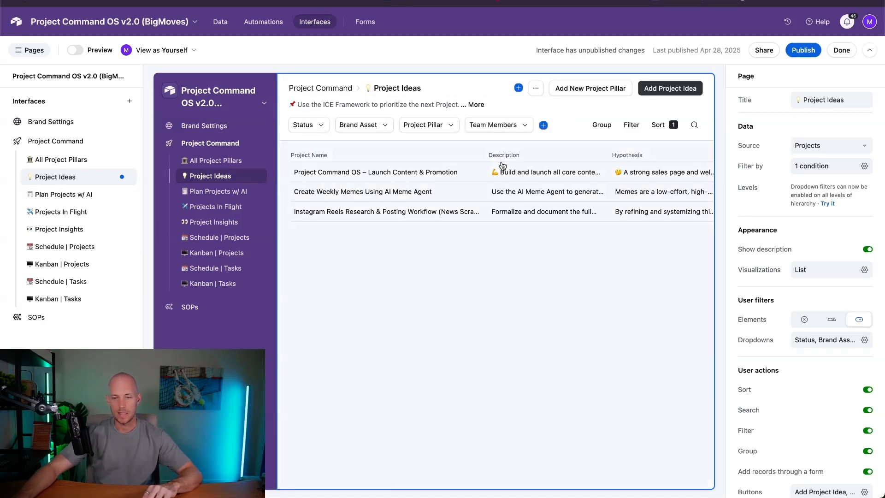
Step: Look through all the fields offered for another Project Ideas dropdown filter and close the list without adding one
{"action": "left_click", "coordinate": [544, 125]}
{"action": "scroll", "coordinate": [576, 202], "scroll_direction": "down", "scroll_amount": 3}
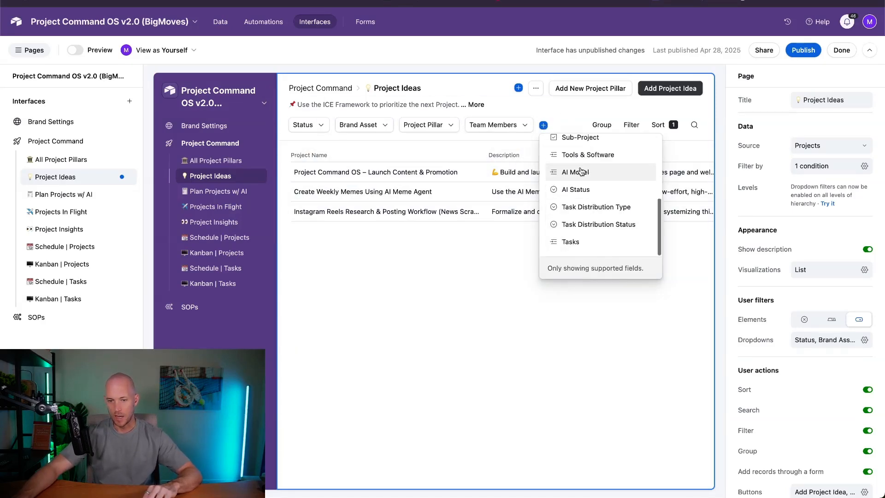
{"action": "scroll", "coordinate": [579, 170], "scroll_direction": "up", "scroll_amount": 3}
{"action": "left_click", "coordinate": [576, 105]}
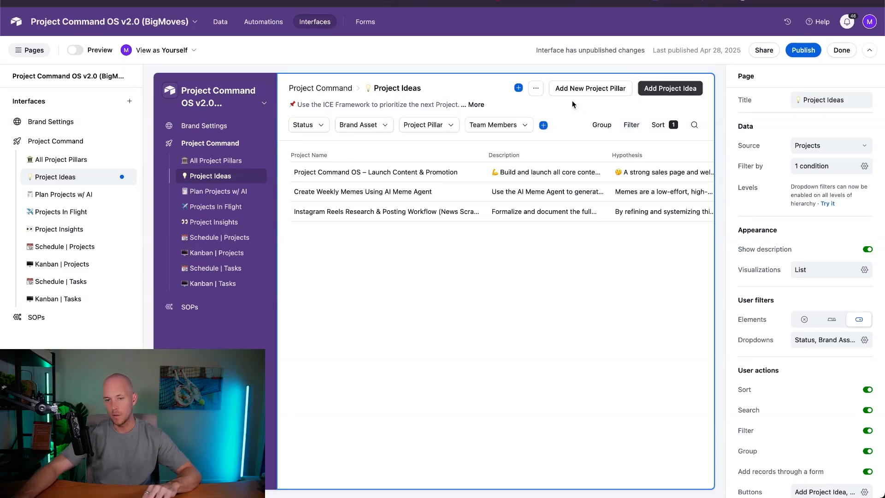
Step: Review the New Project Idea form from its introduction to its date fields, closing it without creating a record
{"action": "left_click", "coordinate": [676, 91]}
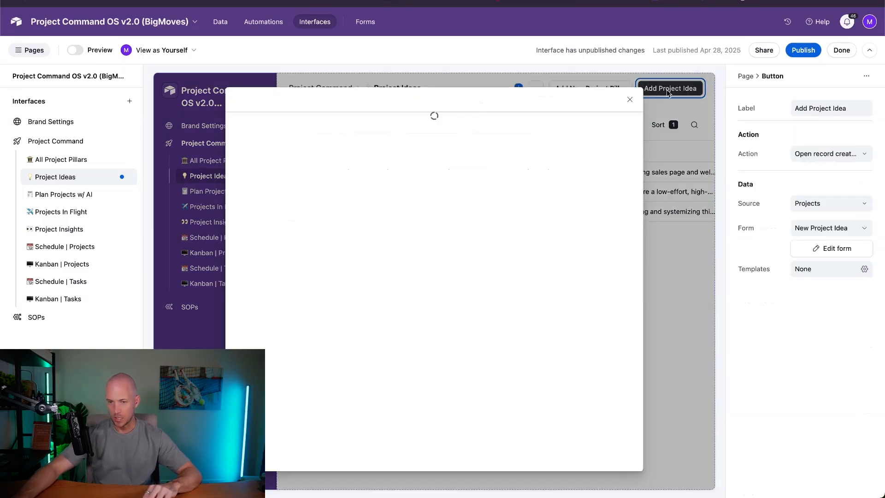
{"action": "scroll", "coordinate": [378, 208], "scroll_direction": "down", "scroll_amount": 5}
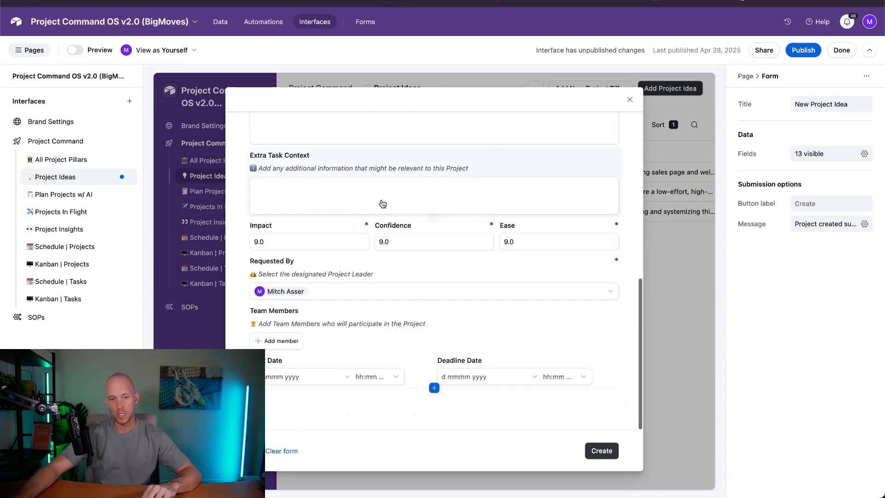
{"action": "scroll", "coordinate": [374, 222], "scroll_direction": "up", "scroll_amount": 3}
{"action": "scroll", "coordinate": [374, 222], "scroll_direction": "down", "scroll_amount": 5}
{"action": "scroll", "coordinate": [633, 122], "scroll_direction": "up", "scroll_amount": 8}
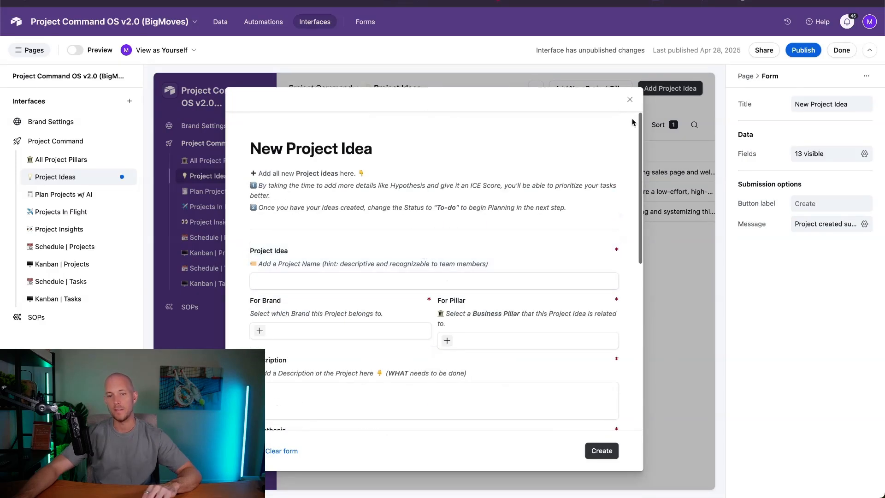
{"action": "left_click", "coordinate": [630, 100]}
Step: Open the creation form for a new project pillar from the Project Ideas page to review it
{"action": "left_click", "coordinate": [582, 91]}
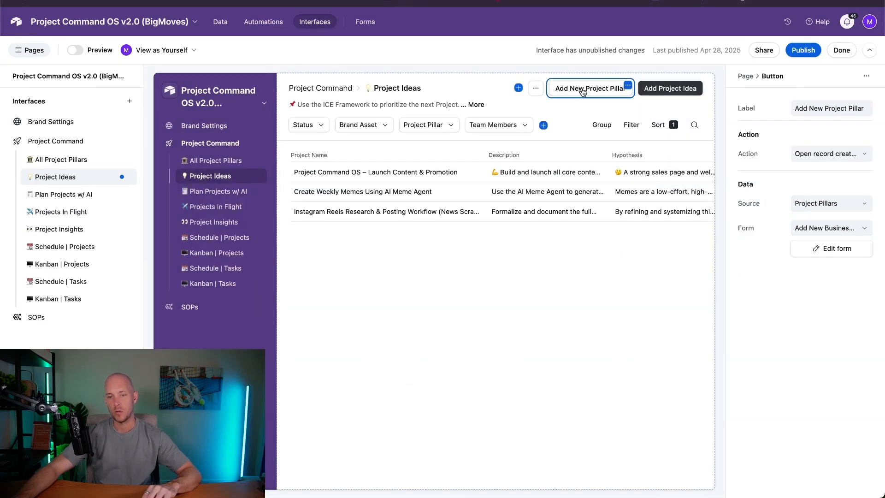
{"action": "left_click", "coordinate": [583, 92]}
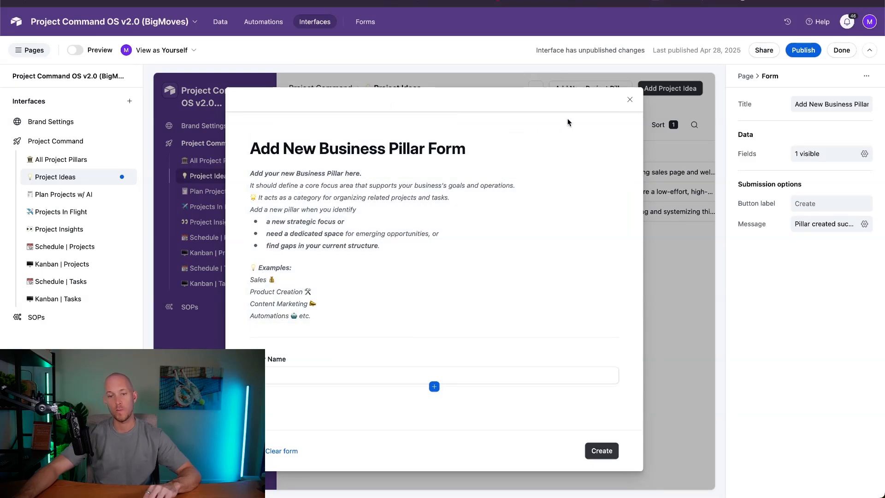
Step: Close the Add New Business Pillar form and inspect the Project Ideas page settings, its list settings and all list columns
{"action": "left_click", "coordinate": [629, 101]}
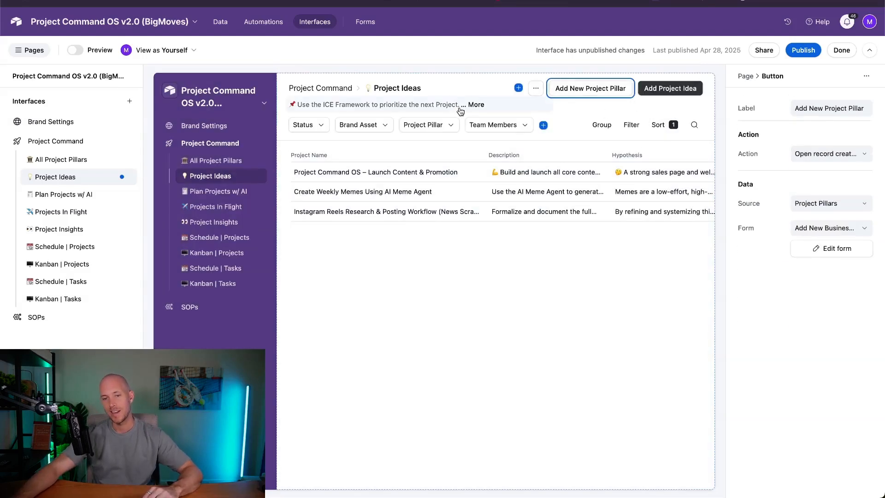
{"action": "left_click", "coordinate": [537, 88]}
{"action": "left_click", "coordinate": [535, 92]}
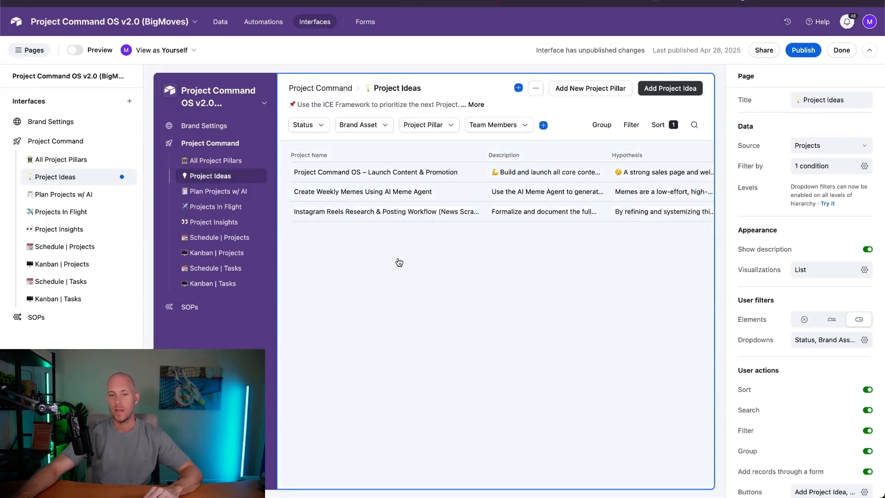
{"action": "left_click", "coordinate": [521, 337]}
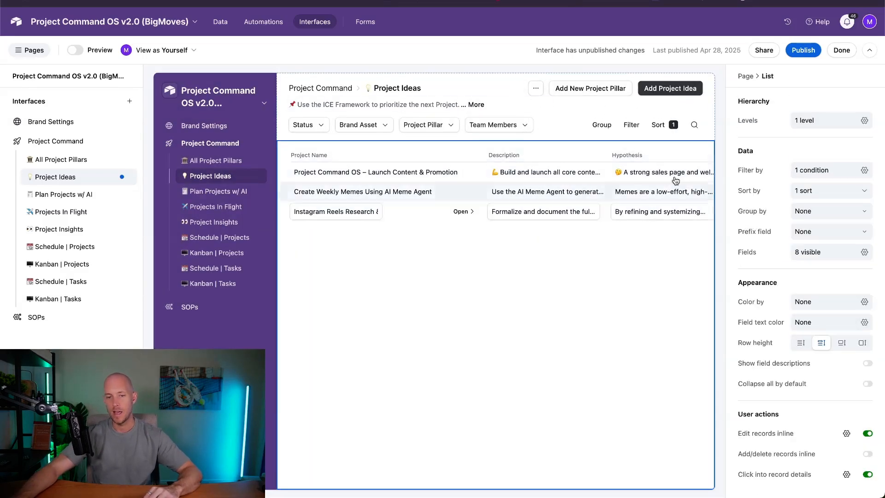
{"action": "left_click", "coordinate": [473, 81]}
{"action": "left_click", "coordinate": [521, 306]}
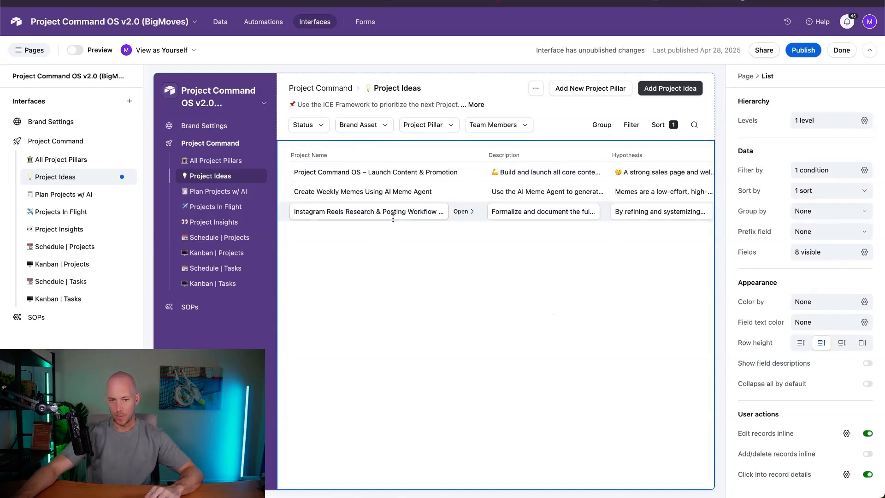
{"action": "left_click", "coordinate": [499, 83]}
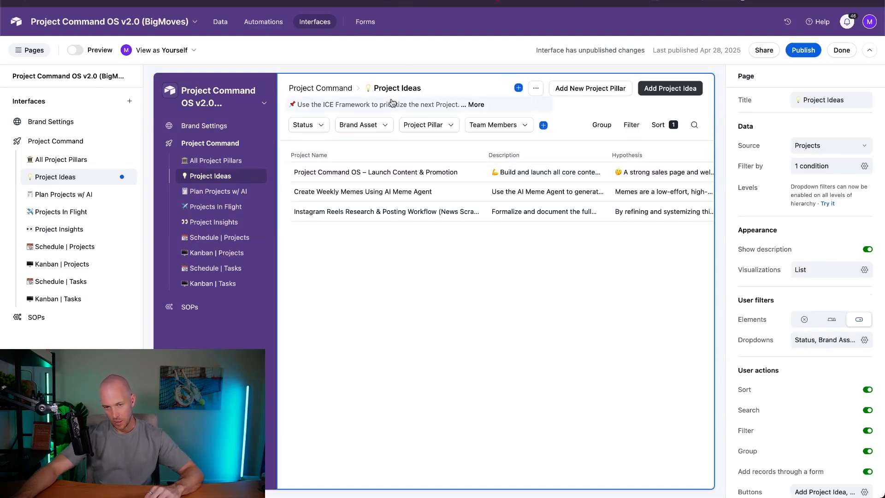
{"action": "left_click", "coordinate": [504, 252]}
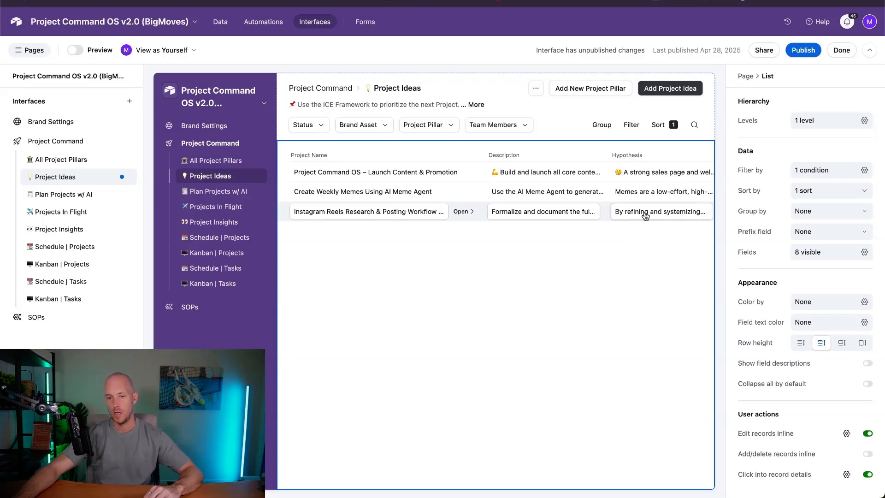
{"action": "scroll", "coordinate": [664, 235], "scroll_direction": "right", "scroll_amount": 5}
{"action": "scroll", "coordinate": [648, 233], "scroll_direction": "left", "scroll_amount": 5}
{"action": "scroll", "coordinate": [641, 233], "scroll_direction": "right", "scroll_amount": 5}
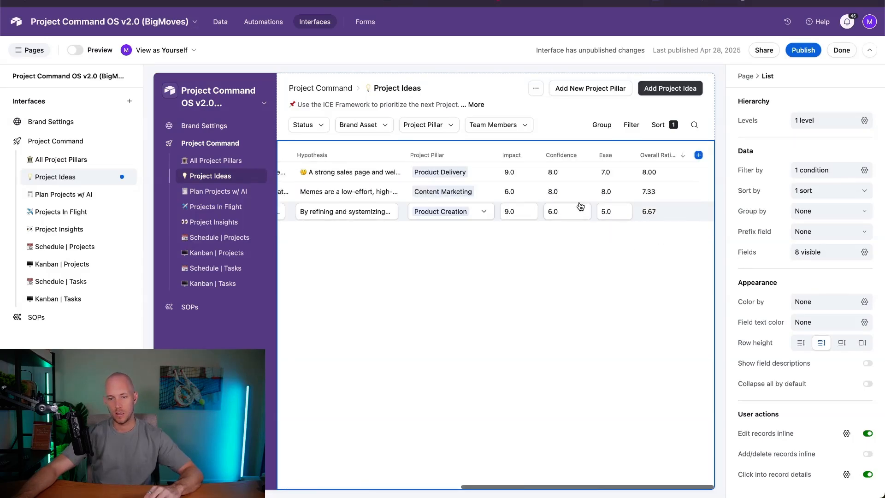
{"action": "scroll", "coordinate": [654, 230], "scroll_direction": "left", "scroll_amount": 5}
Step: Review which fields are visible and hidden in the Project Ideas list, comparing them with the list's columns
{"action": "left_click", "coordinate": [815, 256]}
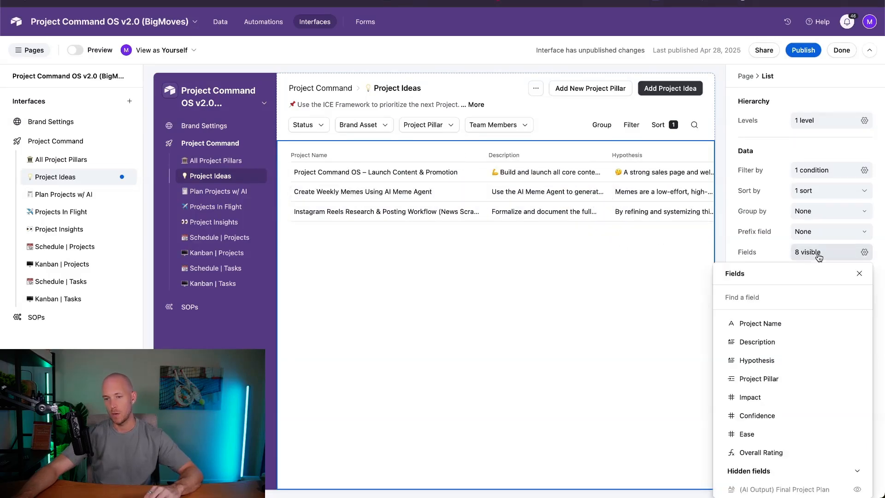
{"action": "scroll", "coordinate": [804, 341], "scroll_direction": "down", "scroll_amount": 10}
{"action": "scroll", "coordinate": [802, 343], "scroll_direction": "down", "scroll_amount": 3}
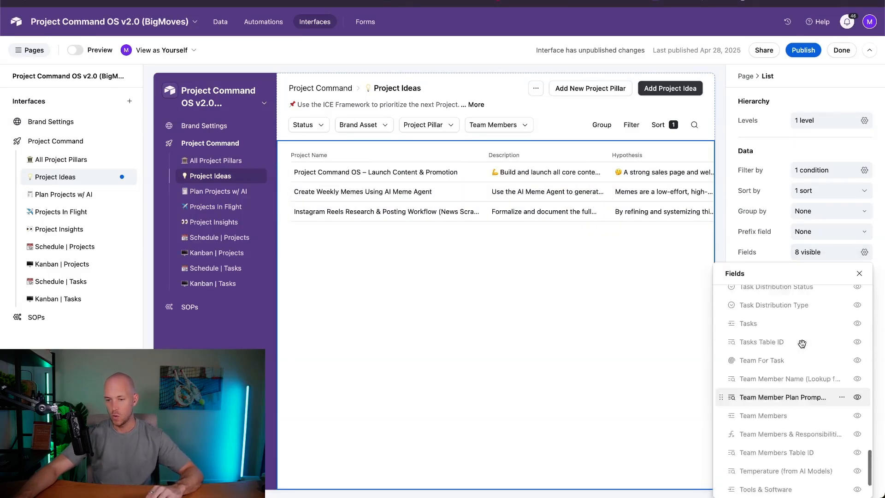
{"action": "scroll", "coordinate": [802, 343], "scroll_direction": "up", "scroll_amount": 10}
{"action": "scroll", "coordinate": [802, 343], "scroll_direction": "down", "scroll_amount": 10}
{"action": "scroll", "coordinate": [801, 341], "scroll_direction": "up", "scroll_amount": 10}
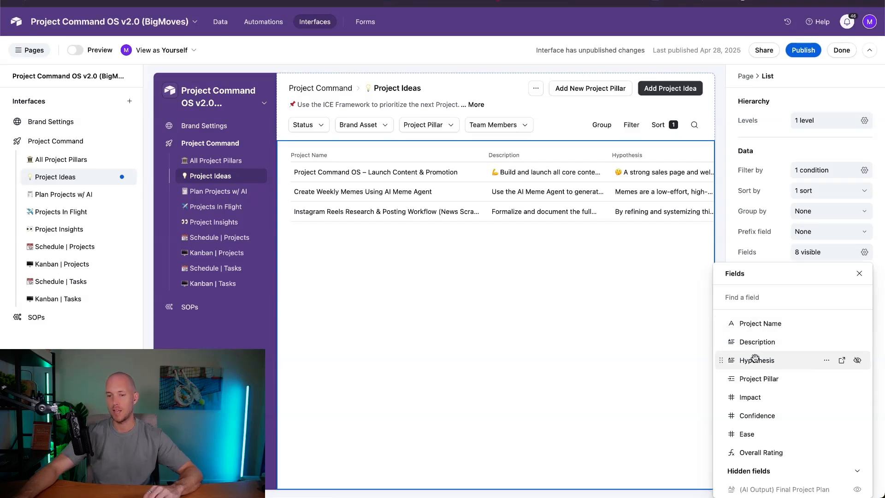
{"action": "scroll", "coordinate": [758, 360], "scroll_direction": "down", "scroll_amount": 2}
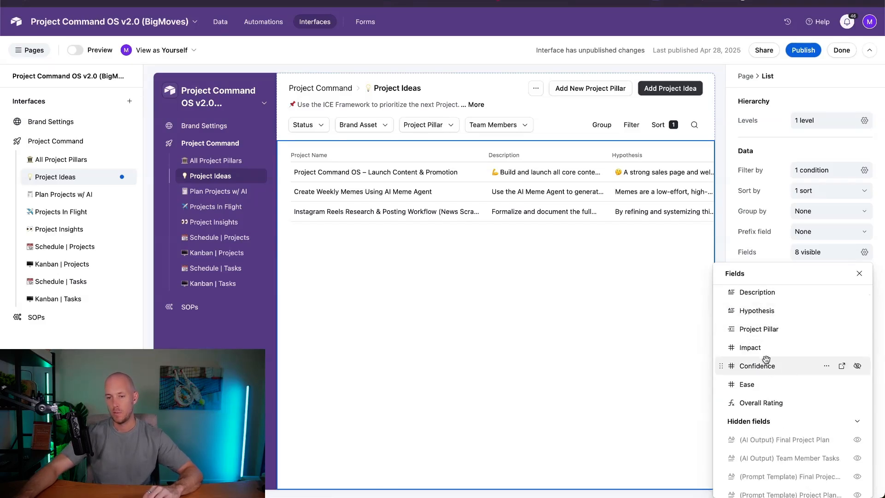
{"action": "scroll", "coordinate": [663, 393], "scroll_direction": "right", "scroll_amount": 5}
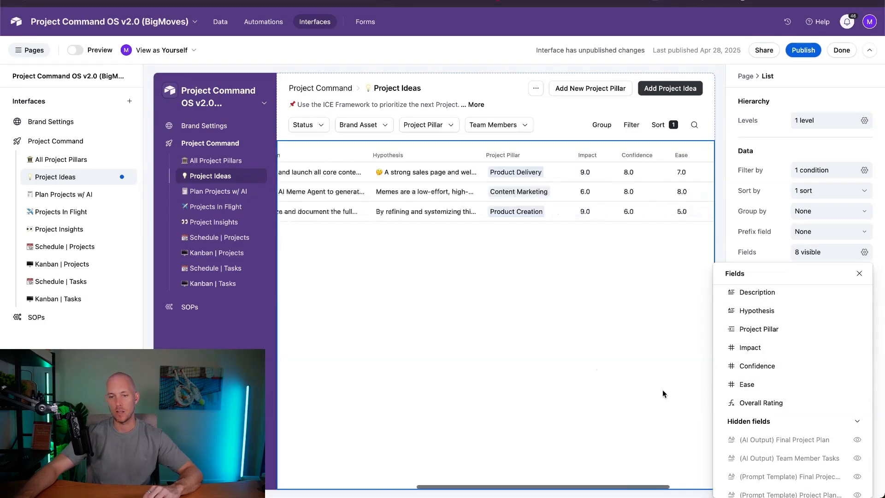
{"action": "scroll", "coordinate": [662, 390], "scroll_direction": "left", "scroll_amount": 5}
{"action": "scroll", "coordinate": [778, 391], "scroll_direction": "down", "scroll_amount": 3}
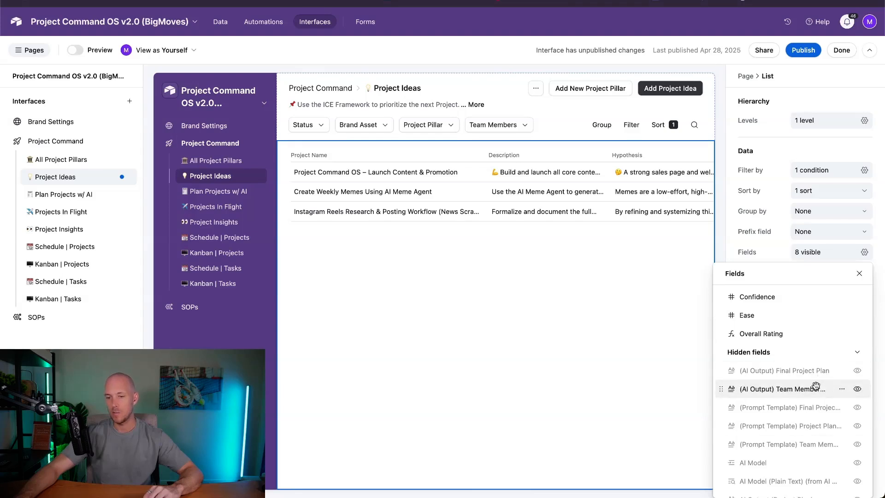
{"action": "scroll", "coordinate": [816, 386], "scroll_direction": "down", "scroll_amount": 3}
{"action": "scroll", "coordinate": [846, 419], "scroll_direction": "down", "scroll_amount": 10}
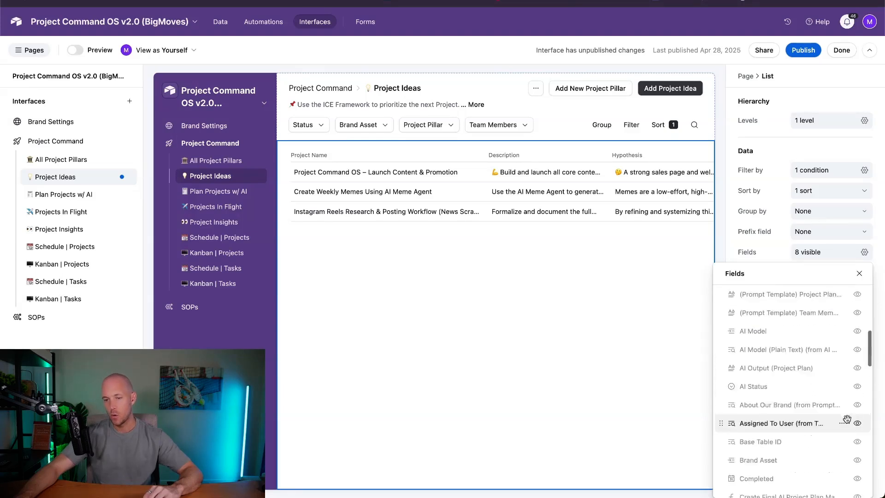
{"action": "left_click", "coordinate": [859, 275]}
Step: Examine the Impact, Confidence, Ease and Overall Rating columns of the project ideas against their project names
{"action": "scroll", "coordinate": [615, 160], "scroll_direction": "right", "scroll_amount": 5}
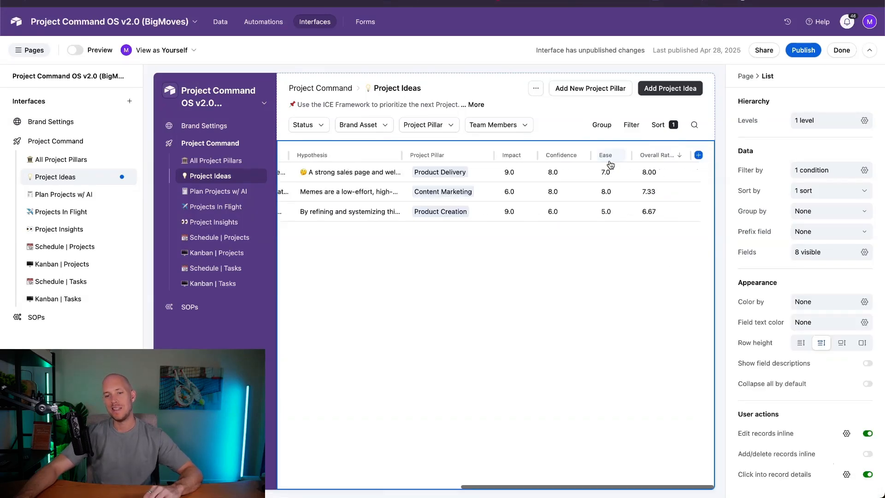
{"action": "scroll", "coordinate": [605, 161], "scroll_direction": "left", "scroll_amount": 5}
{"action": "scroll", "coordinate": [610, 161], "scroll_direction": "right", "scroll_amount": 5}
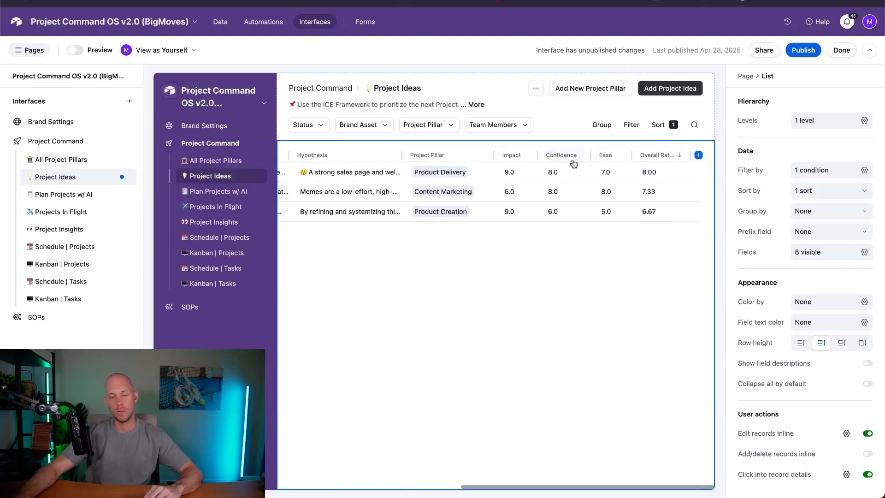
{"action": "scroll", "coordinate": [372, 164], "scroll_direction": "left", "scroll_amount": 5}
{"action": "scroll", "coordinate": [459, 178], "scroll_direction": "right", "scroll_amount": 5}
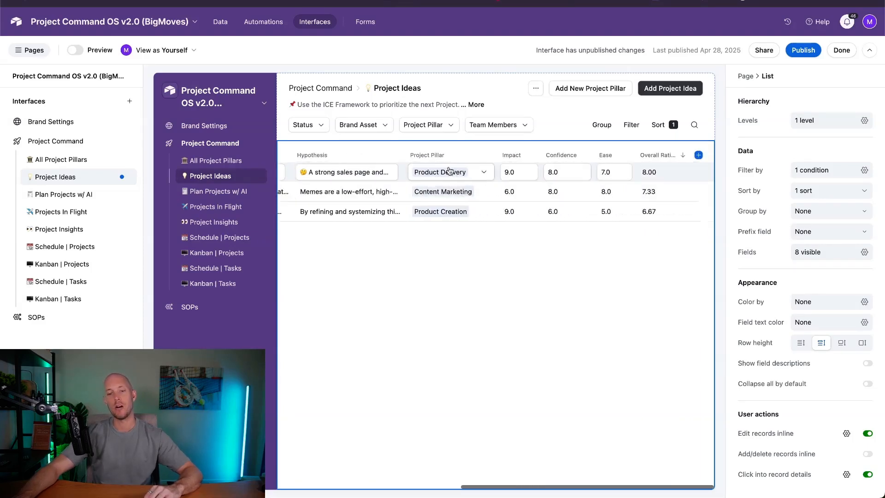
{"action": "scroll", "coordinate": [459, 178], "scroll_direction": "left", "scroll_amount": 5}
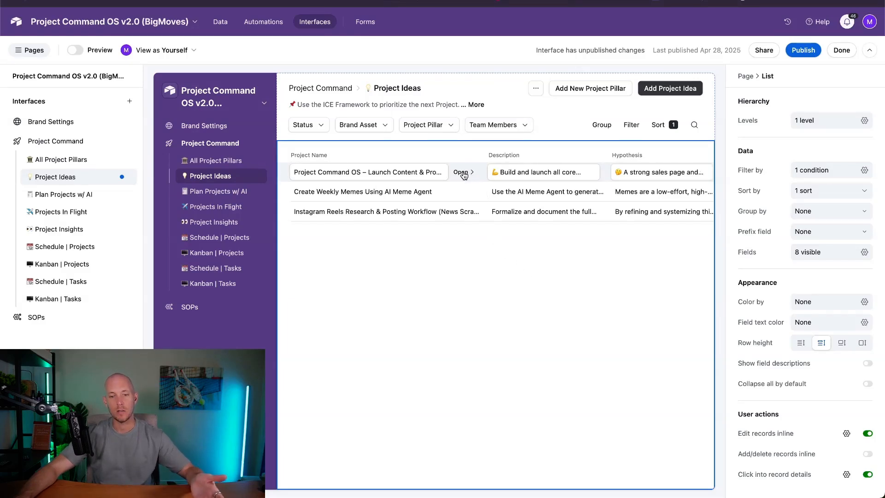
Step: Allow opening record details from the list with the Project Details layout and open the Instagram Reels Research & Posting Workflow record
{"action": "left_click", "coordinate": [460, 173]}
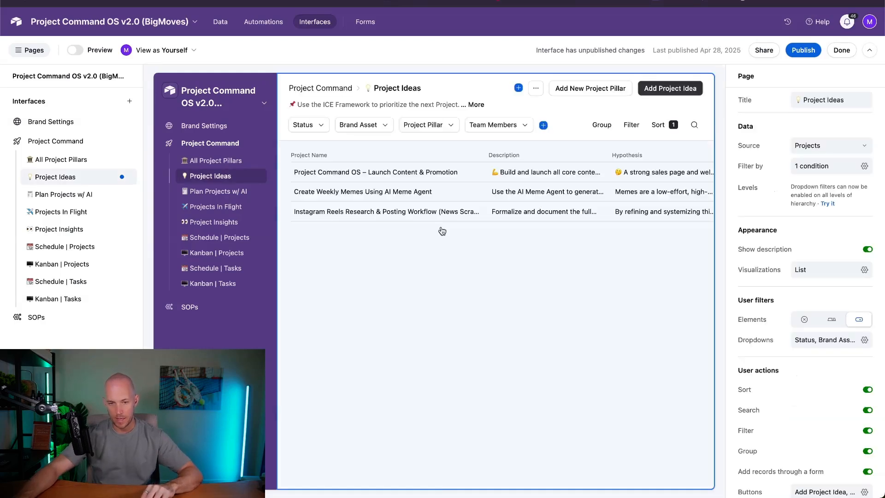
{"action": "left_click", "coordinate": [461, 244]}
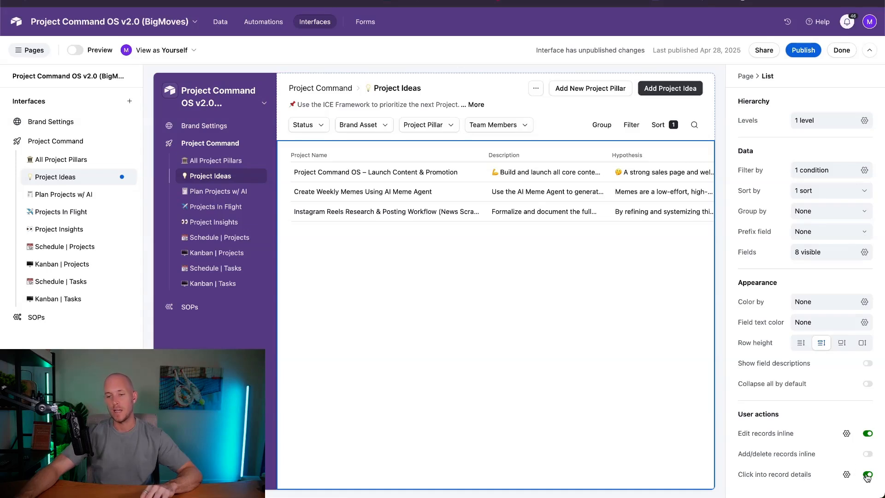
{"action": "left_click", "coordinate": [482, 213]}
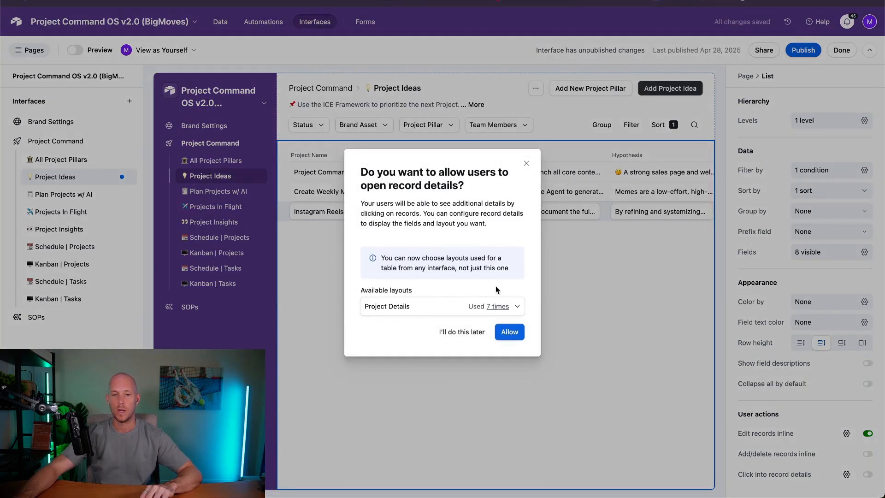
{"action": "left_click", "coordinate": [510, 331]}
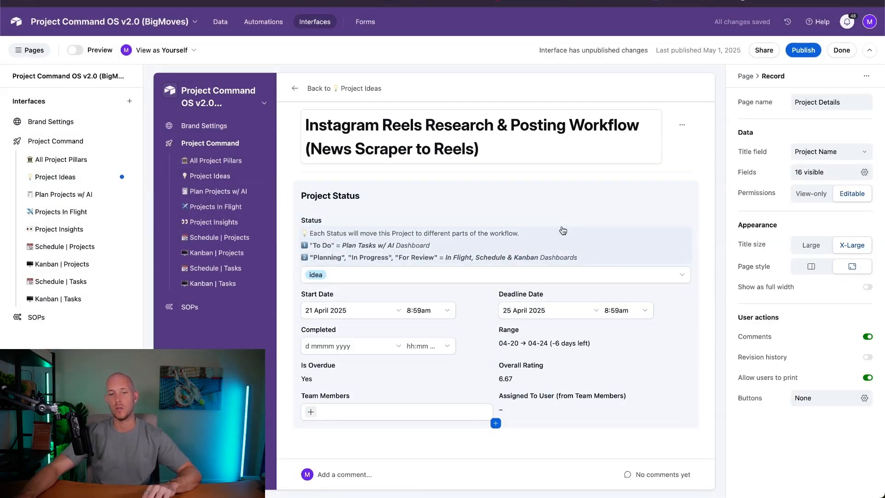
Step: Examine the record page through the Tasks section, including the settings of the Project Status group and its Range and Overall Rating fields
{"action": "scroll", "coordinate": [504, 188], "scroll_direction": "down", "scroll_amount": 1}
{"action": "mouse_move", "coordinate": [502, 137]}
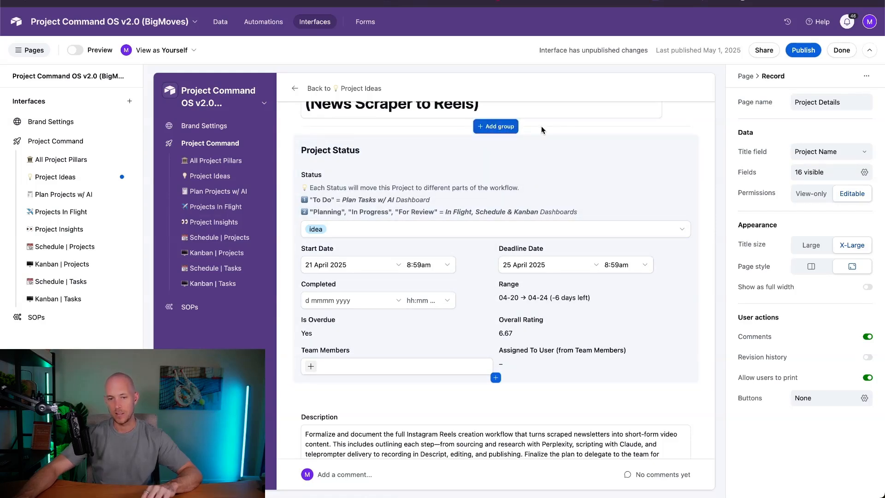
{"action": "left_click", "coordinate": [584, 139]}
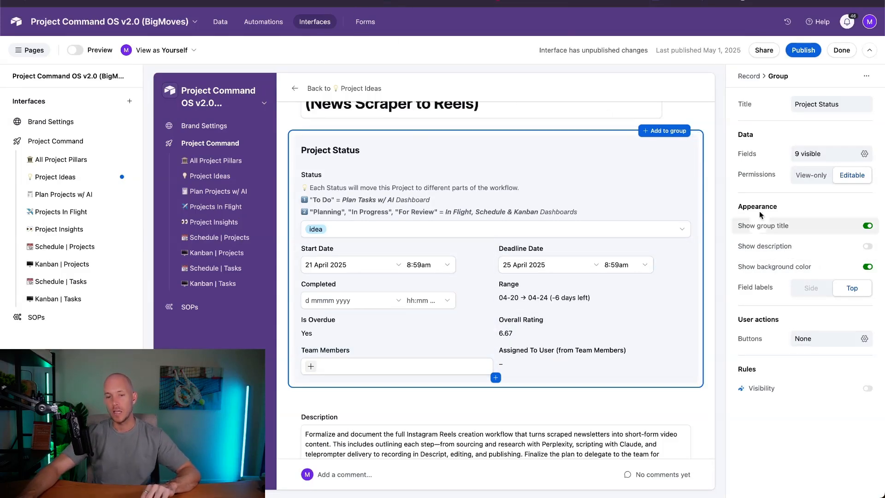
{"action": "scroll", "coordinate": [317, 248], "scroll_direction": "down", "scroll_amount": 10}
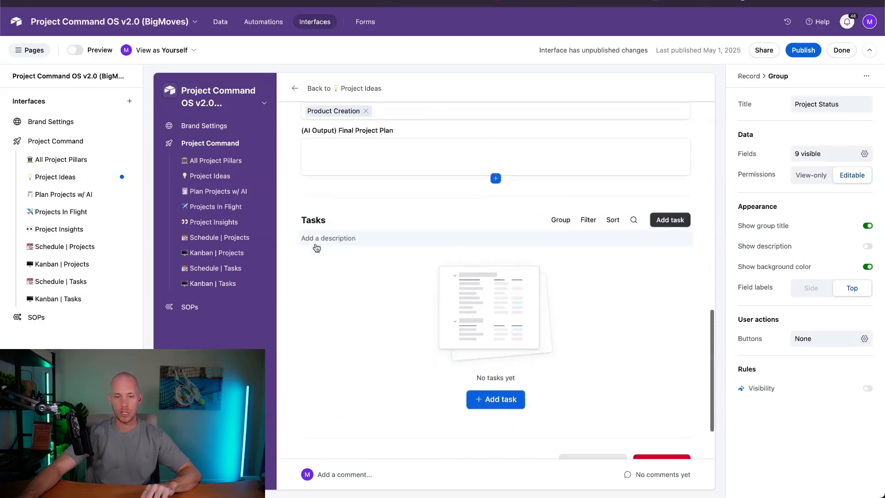
{"action": "scroll", "coordinate": [317, 248], "scroll_direction": "up", "scroll_amount": 10}
{"action": "scroll", "coordinate": [592, 154], "scroll_direction": "down", "scroll_amount": 12}
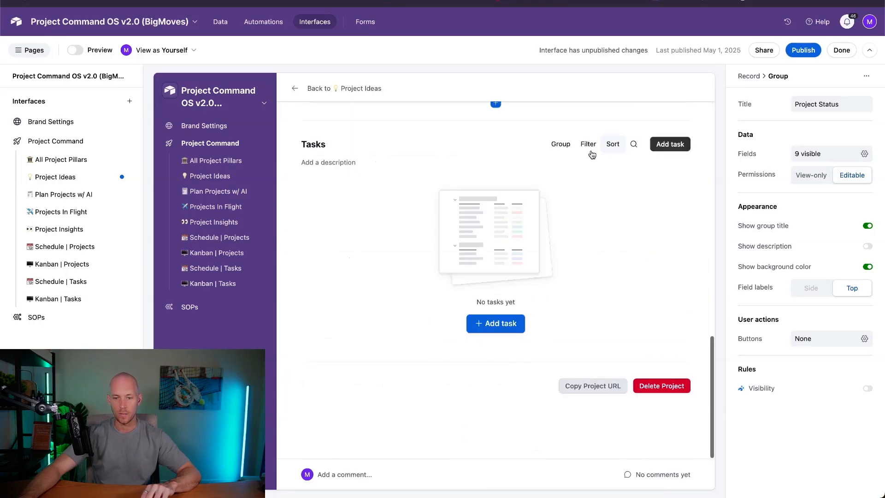
{"action": "scroll", "coordinate": [397, 209], "scroll_direction": "up", "scroll_amount": 10}
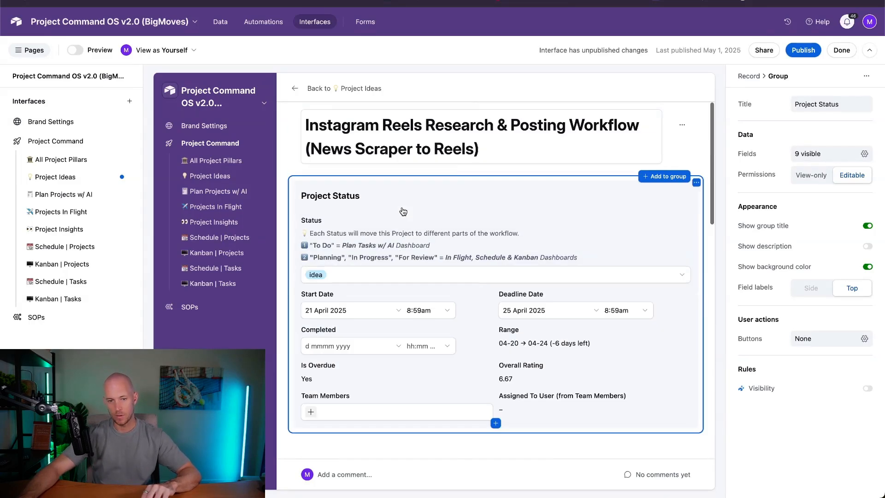
{"action": "scroll", "coordinate": [403, 211], "scroll_direction": "down", "scroll_amount": 3}
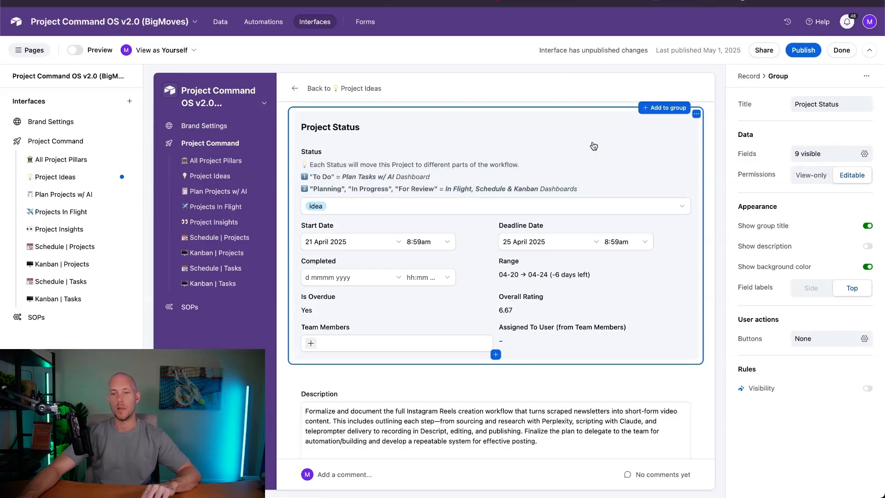
{"action": "left_click", "coordinate": [542, 269]}
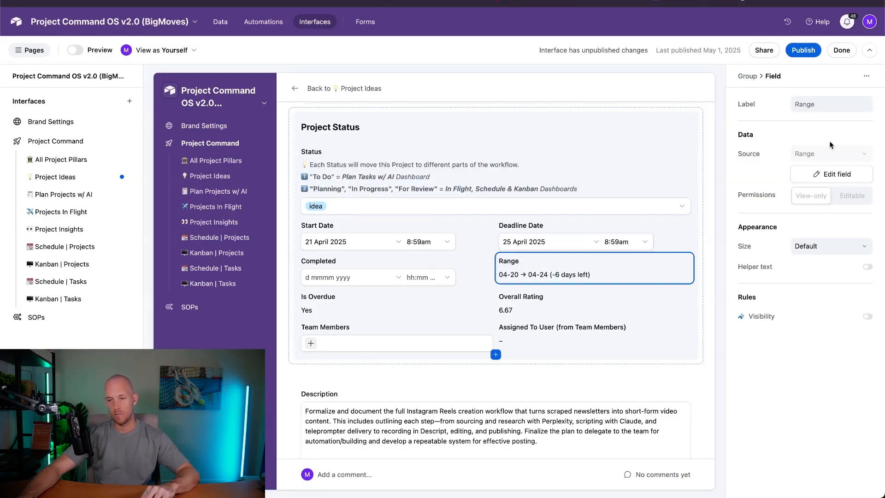
{"action": "left_click", "coordinate": [519, 306]}
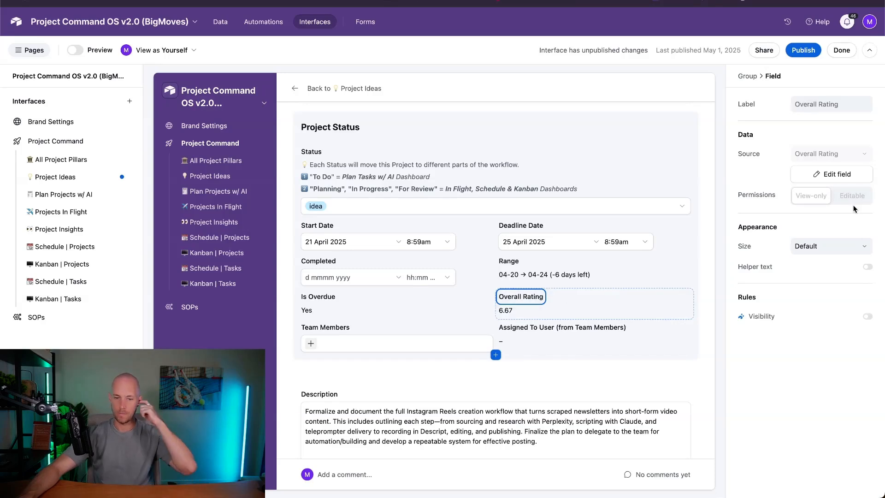
Step: Try the stacked record style on the Team Members field and view its member picker
{"action": "left_click", "coordinate": [389, 334]}
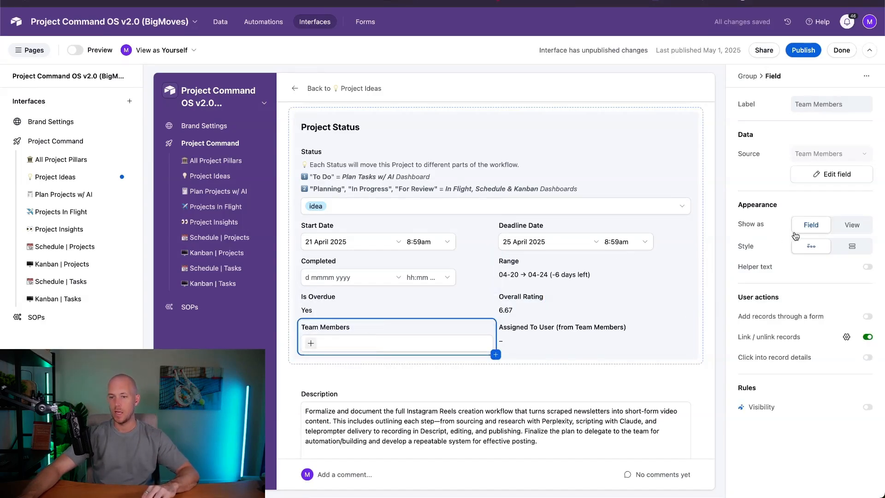
{"action": "left_click", "coordinate": [852, 247]}
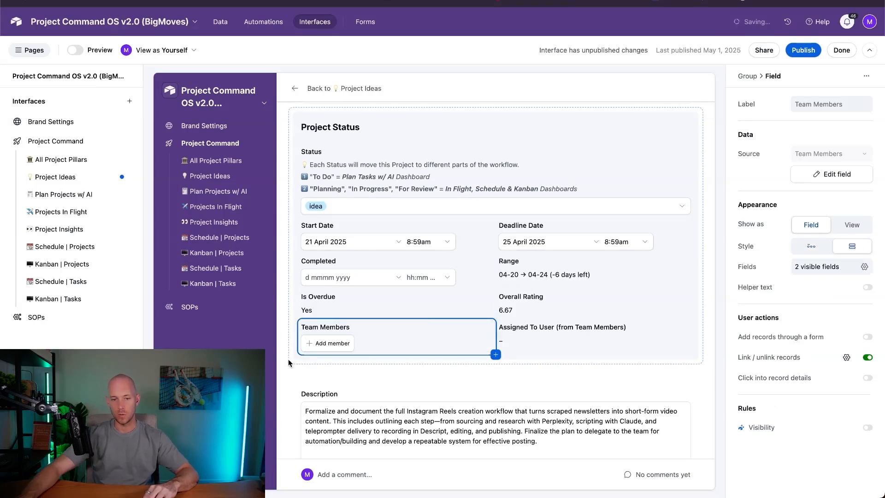
{"action": "left_click", "coordinate": [329, 344]}
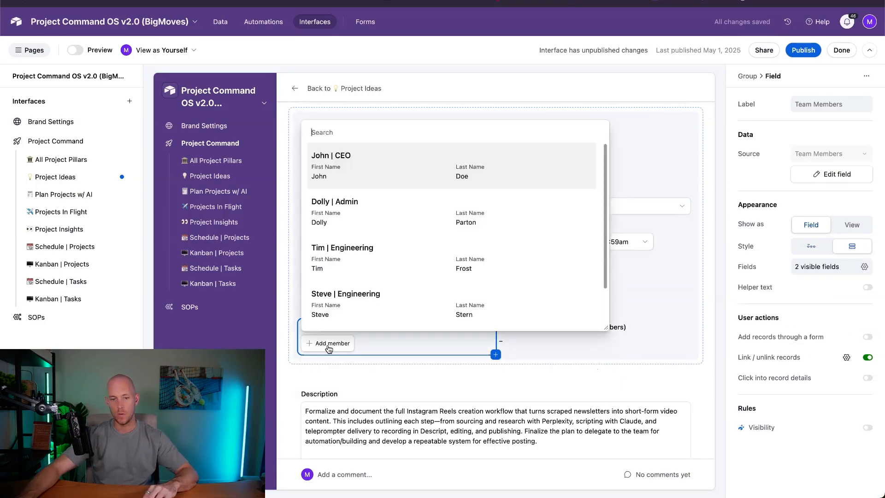
{"action": "left_click", "coordinate": [811, 246]}
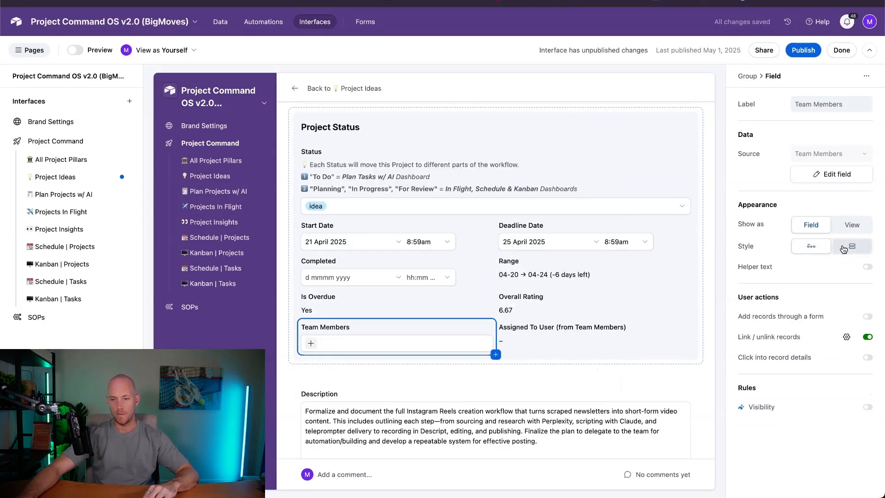
Step: Examine the remaining record page fields through the Tasks section, including the Tasks list settings and its visible fields
{"action": "left_click", "coordinate": [584, 327]}
{"action": "scroll", "coordinate": [461, 360], "scroll_direction": "down", "scroll_amount": 5}
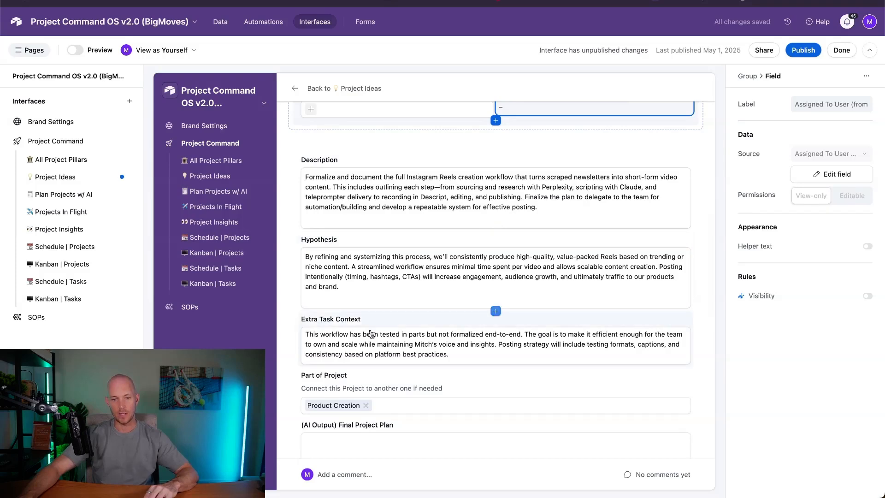
{"action": "scroll", "coordinate": [372, 333], "scroll_direction": "down", "scroll_amount": 5}
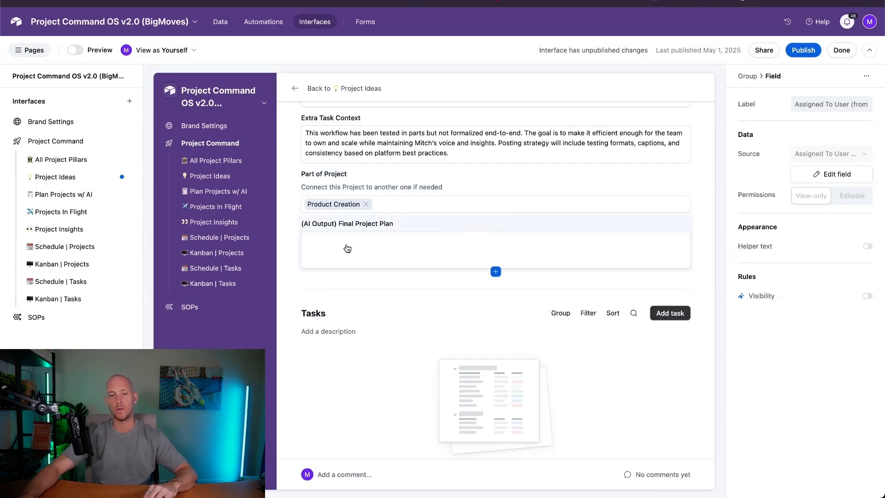
{"action": "scroll", "coordinate": [348, 249], "scroll_direction": "down", "scroll_amount": 4}
{"action": "left_click", "coordinate": [384, 131]}
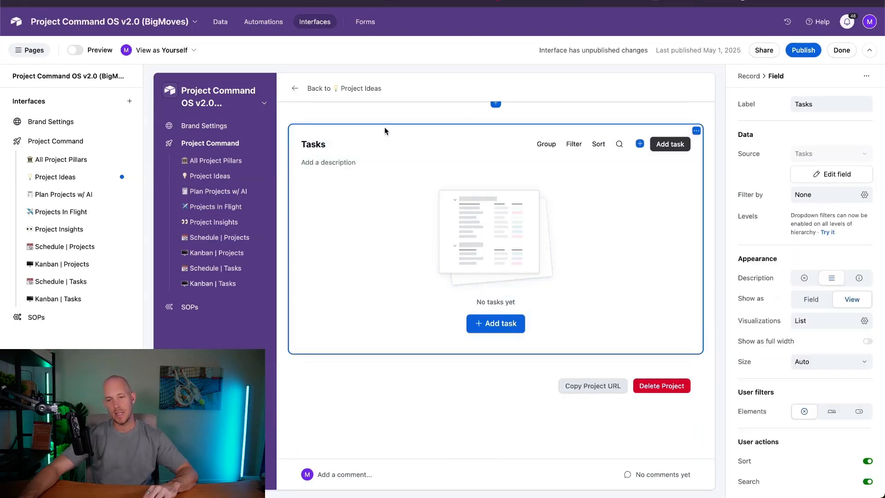
{"action": "left_click", "coordinate": [460, 175]}
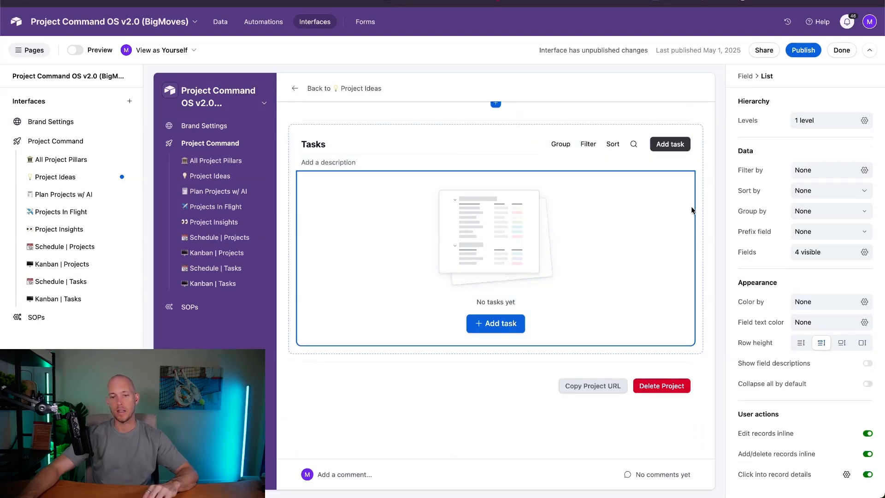
{"action": "left_click", "coordinate": [713, 186]}
{"action": "left_click", "coordinate": [515, 253]}
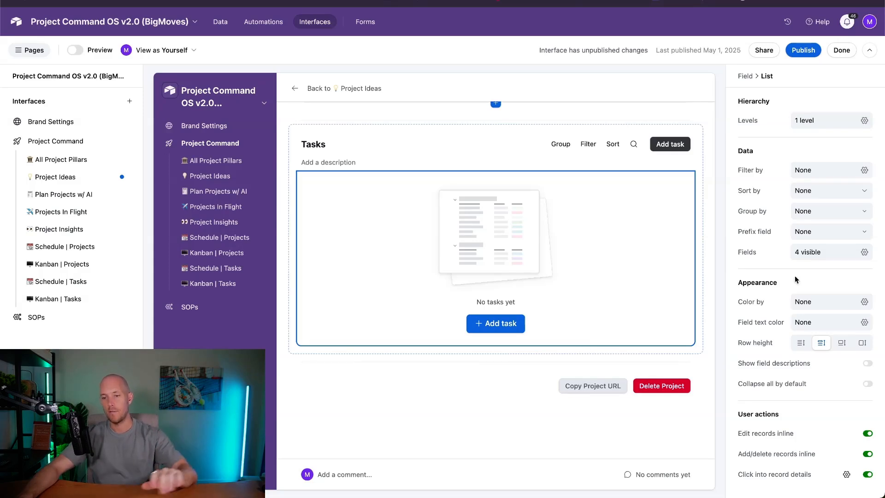
{"action": "left_click", "coordinate": [825, 252]}
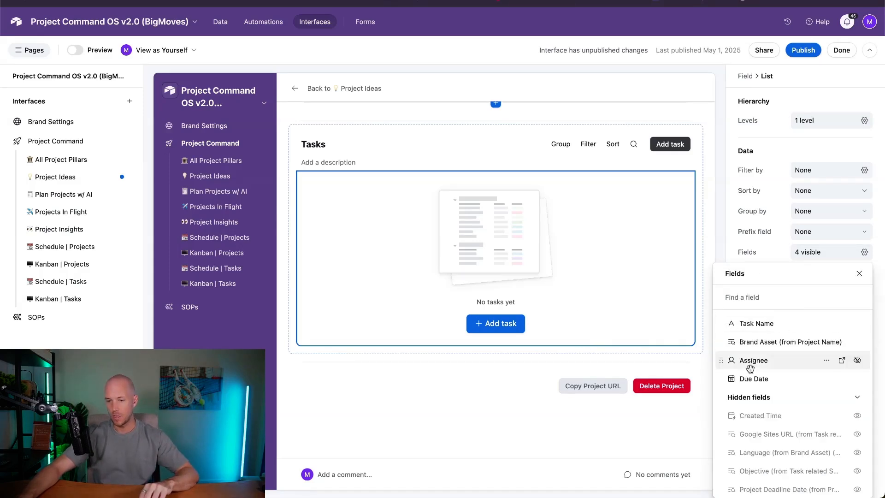
Step: Publish the interface changes and look over the published Instagram Reels Research & Posting Workflow record page
{"action": "left_click", "coordinate": [802, 51]}
{"action": "left_click", "coordinate": [538, 361]}
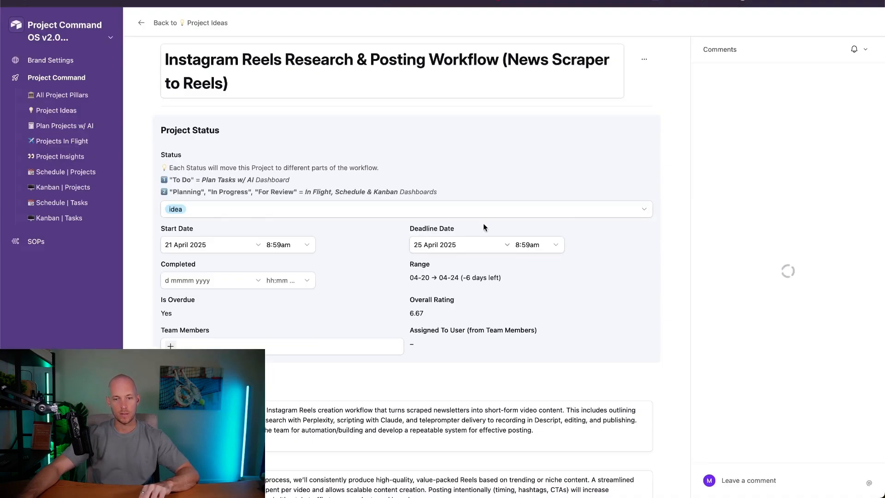
{"action": "scroll", "coordinate": [297, 314], "scroll_direction": "down", "scroll_amount": 10}
{"action": "scroll", "coordinate": [297, 315], "scroll_direction": "up", "scroll_amount": 10}
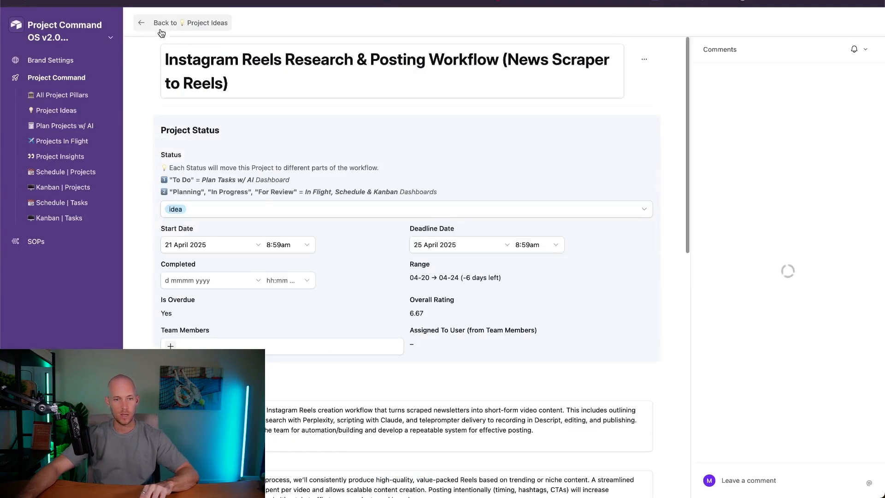
Step: Open the AI Tube Kit - Product Launch record from the Kanban | Projects page and examine its details, AI project plan and task list
{"action": "left_click", "coordinate": [188, 23]}
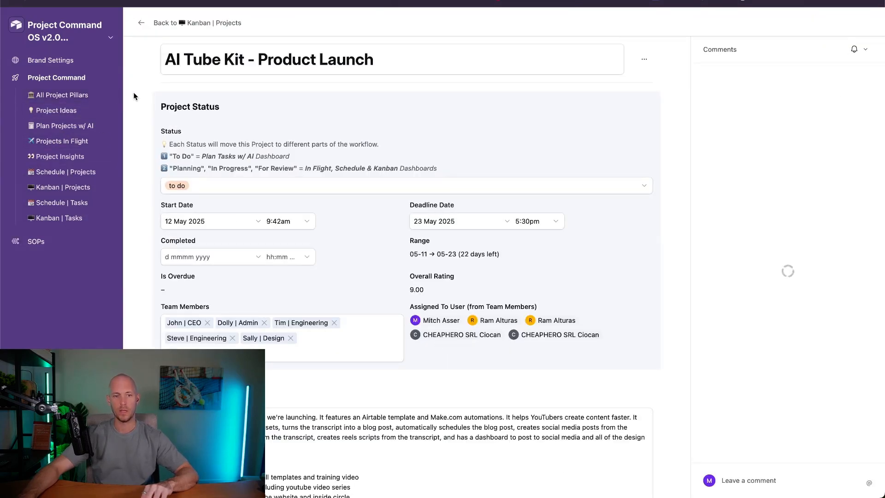
{"action": "scroll", "coordinate": [134, 96], "scroll_direction": "down", "scroll_amount": 10}
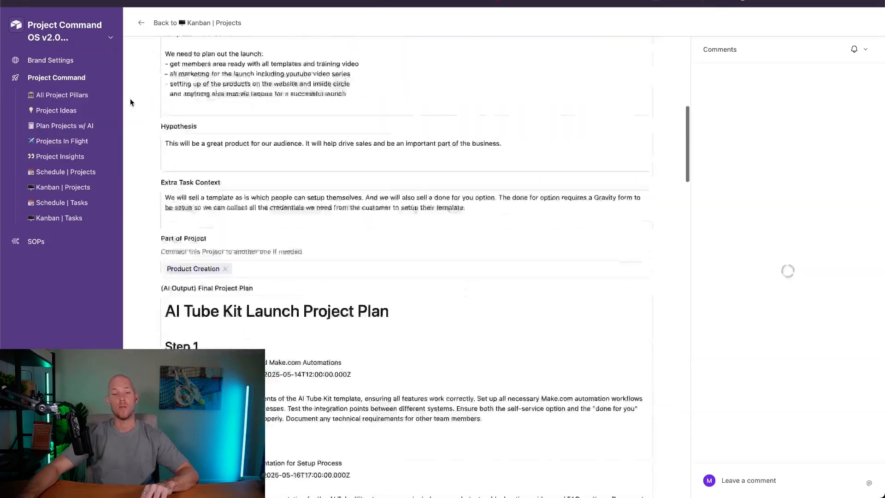
{"action": "scroll", "coordinate": [129, 99], "scroll_direction": "down", "scroll_amount": 15}
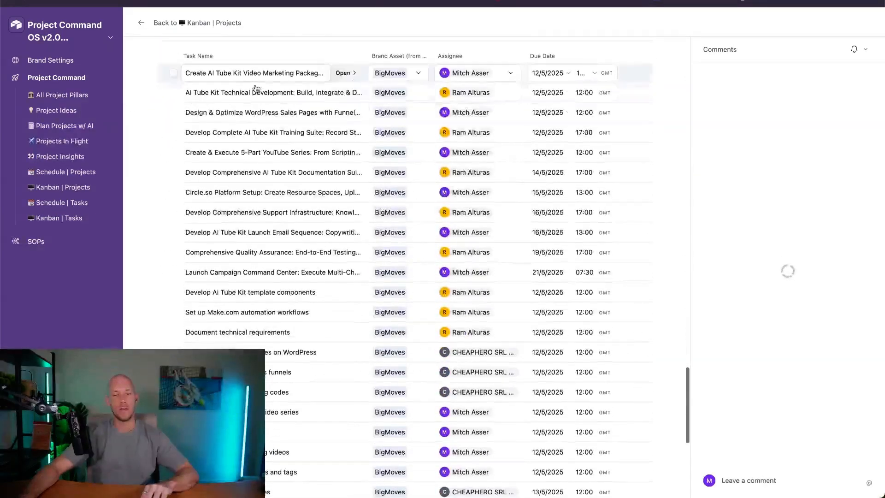
{"action": "scroll", "coordinate": [286, 99], "scroll_direction": "down", "scroll_amount": 8}
{"action": "scroll", "coordinate": [322, 138], "scroll_direction": "up", "scroll_amount": 20}
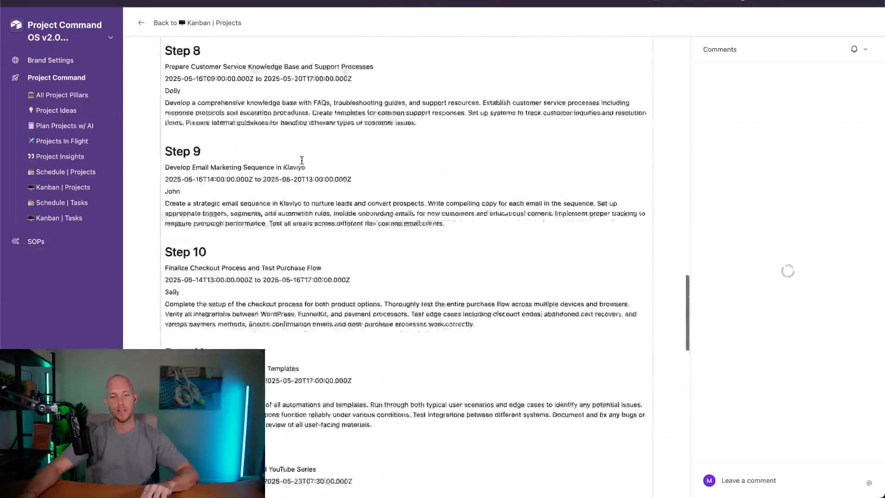
{"action": "scroll", "coordinate": [302, 160], "scroll_direction": "down", "scroll_amount": 10}
{"action": "scroll", "coordinate": [301, 160], "scroll_direction": "up", "scroll_amount": 3}
{"action": "scroll", "coordinate": [302, 160], "scroll_direction": "down", "scroll_amount": 5}
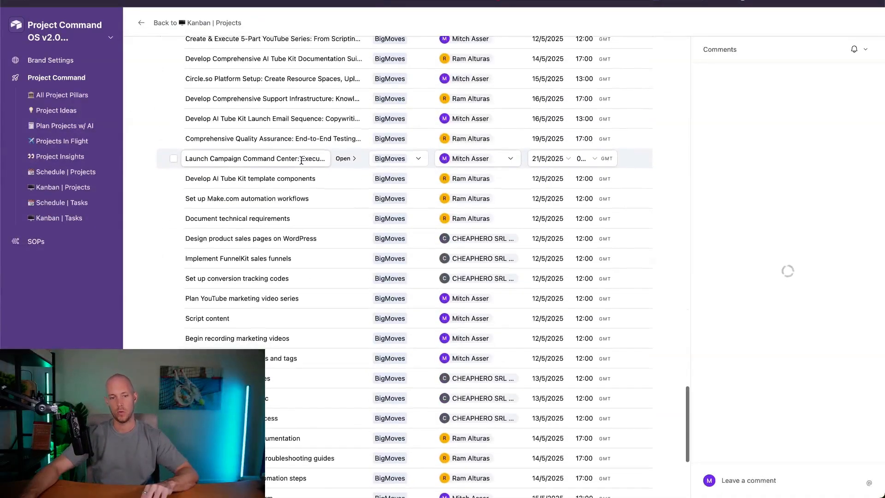
{"action": "scroll", "coordinate": [295, 198], "scroll_direction": "up", "scroll_amount": 2}
{"action": "scroll", "coordinate": [285, 237], "scroll_direction": "down", "scroll_amount": 5}
{"action": "scroll", "coordinate": [285, 238], "scroll_direction": "down", "scroll_amount": 2}
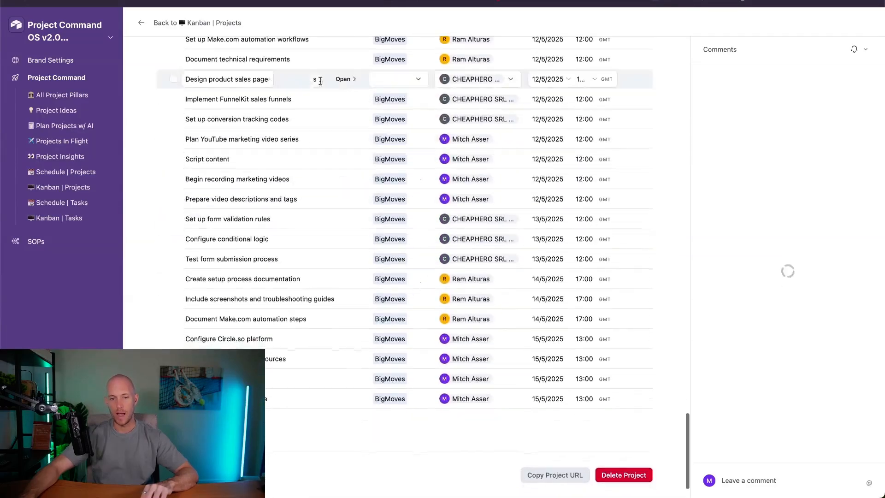
{"action": "scroll", "coordinate": [277, 185], "scroll_direction": "up", "scroll_amount": 12}
{"action": "scroll", "coordinate": [254, 275], "scroll_direction": "down", "scroll_amount": 8}
{"action": "scroll", "coordinate": [254, 268], "scroll_direction": "up", "scroll_amount": 15}
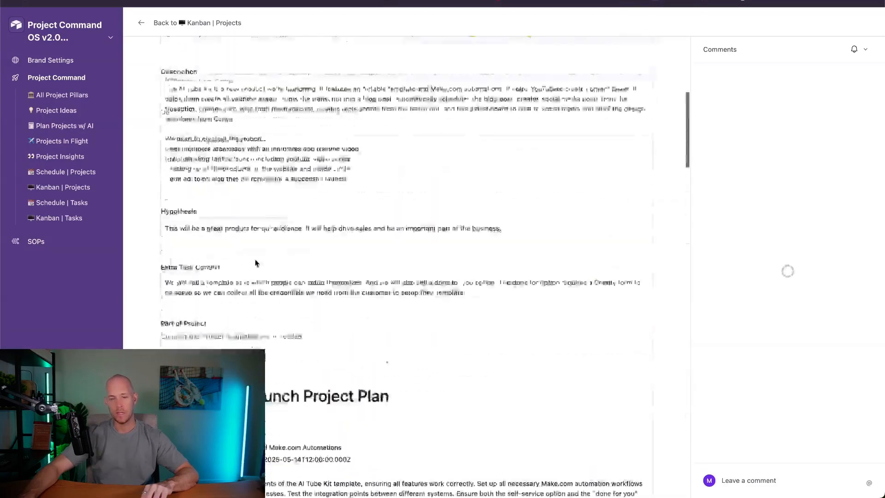
{"action": "scroll", "coordinate": [249, 261], "scroll_direction": "down", "scroll_amount": 20}
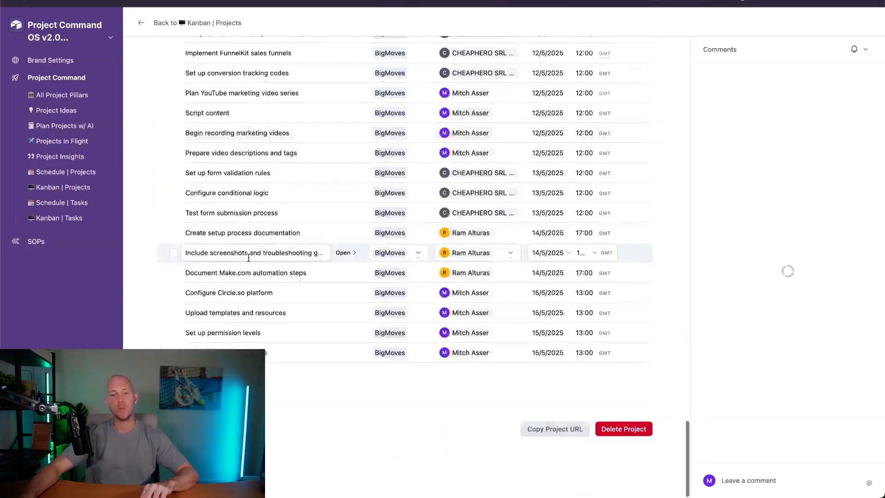
{"action": "scroll", "coordinate": [246, 260], "scroll_direction": "up", "scroll_amount": 15}
{"action": "scroll", "coordinate": [246, 255], "scroll_direction": "down", "scroll_amount": 8}
{"action": "scroll", "coordinate": [276, 240], "scroll_direction": "down", "scroll_amount": 12}
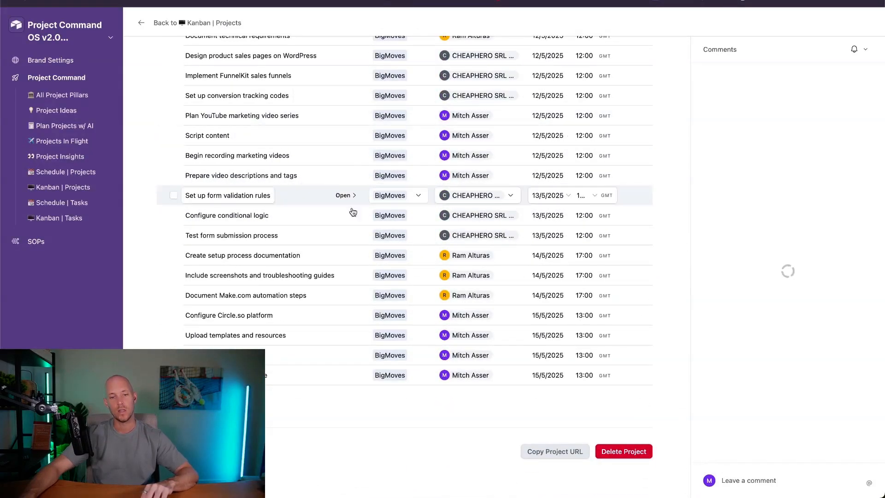
{"action": "scroll", "coordinate": [336, 281], "scroll_direction": "up", "scroll_amount": 10}
{"action": "scroll", "coordinate": [336, 281], "scroll_direction": "down", "scroll_amount": 12}
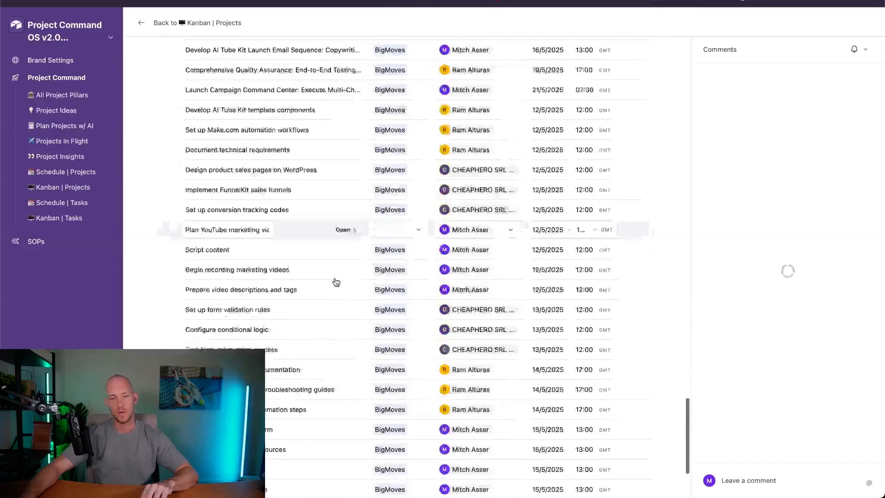
{"action": "scroll", "coordinate": [336, 281], "scroll_direction": "up", "scroll_amount": 4}
{"action": "scroll", "coordinate": [336, 282], "scroll_direction": "down", "scroll_amount": 4}
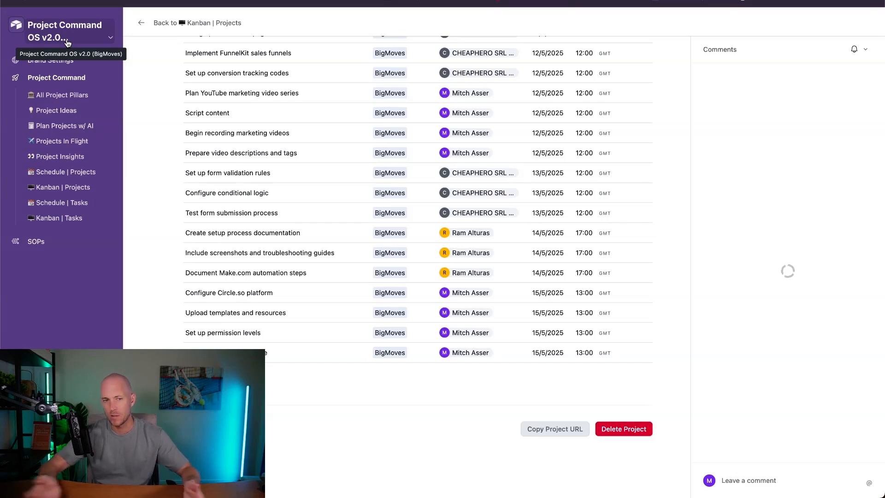
Step: Open the AI Tube Kit - Product Launch record's Project Details layout for page editing and go to the area below its Tasks list
{"action": "left_click", "coordinate": [68, 38]}
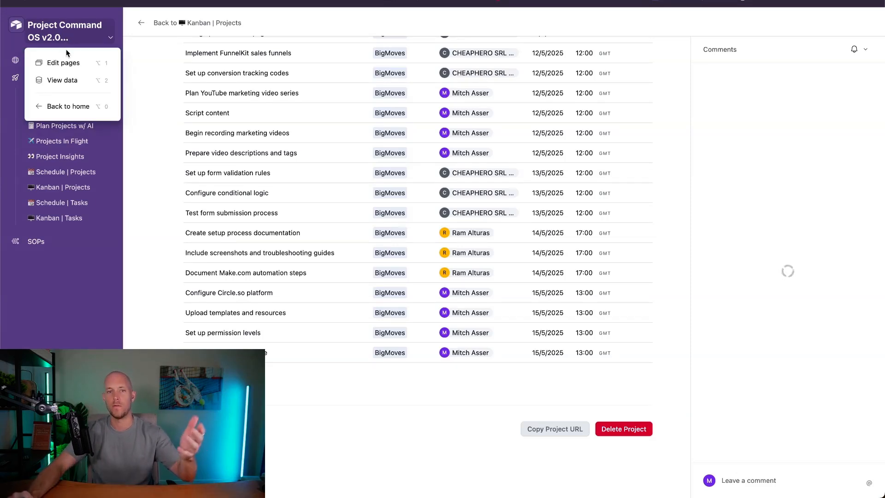
{"action": "left_click", "coordinate": [66, 64]}
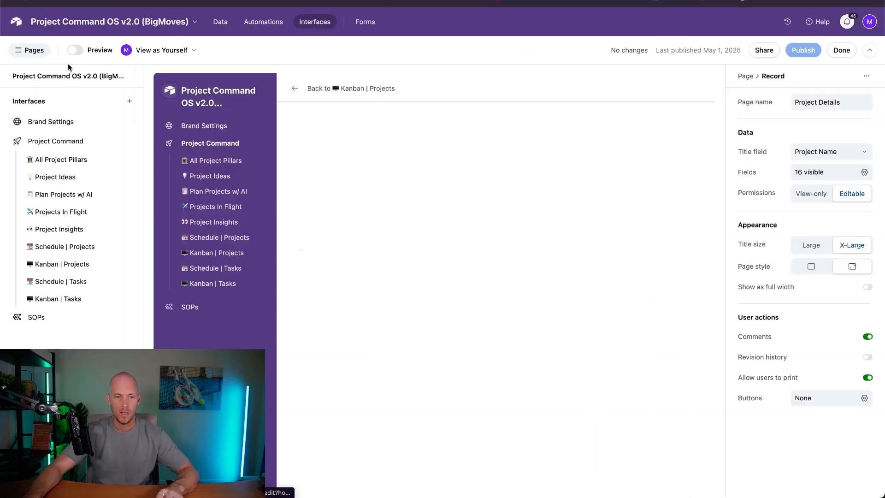
{"action": "left_click", "coordinate": [283, 140]}
{"action": "scroll", "coordinate": [283, 140], "scroll_direction": "down", "scroll_amount": 15}
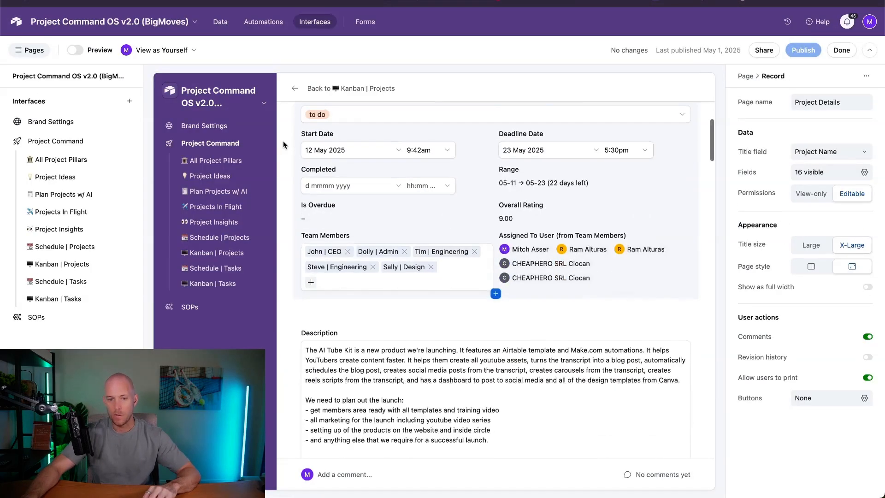
{"action": "scroll", "coordinate": [331, 173], "scroll_direction": "down", "scroll_amount": 5}
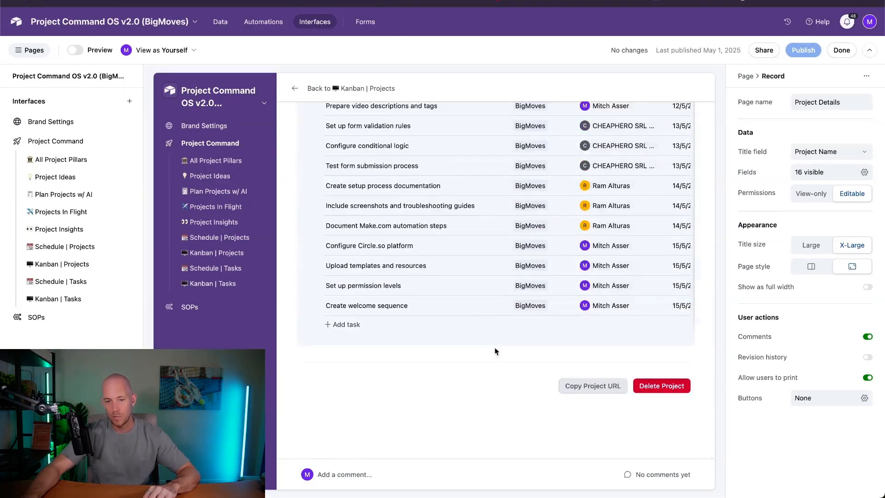
Step: Try adding two new groups below the Tasks list and browse the fields, field types and elements available for them
{"action": "left_click", "coordinate": [489, 364]}
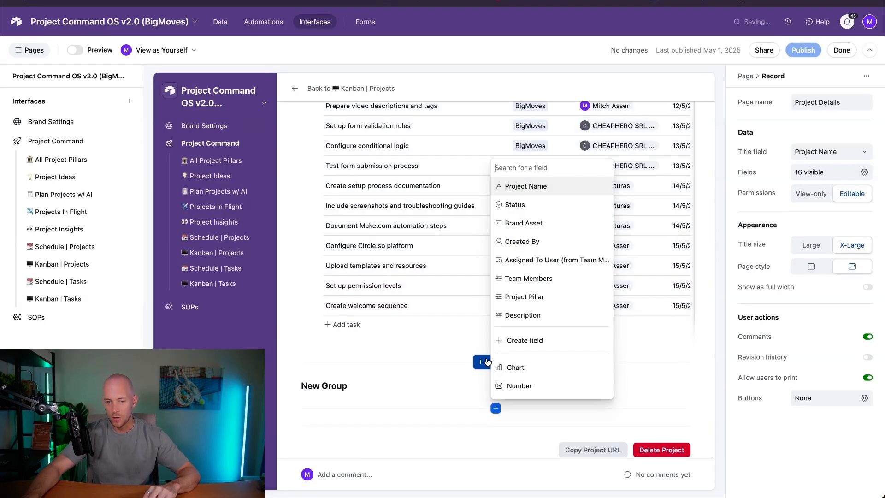
{"action": "left_click", "coordinate": [469, 387]}
{"action": "left_click", "coordinate": [473, 400]}
{"action": "scroll", "coordinate": [480, 400], "scroll_direction": "down", "scroll_amount": 1}
{"action": "left_click", "coordinate": [484, 399]}
{"action": "left_click", "coordinate": [471, 381]}
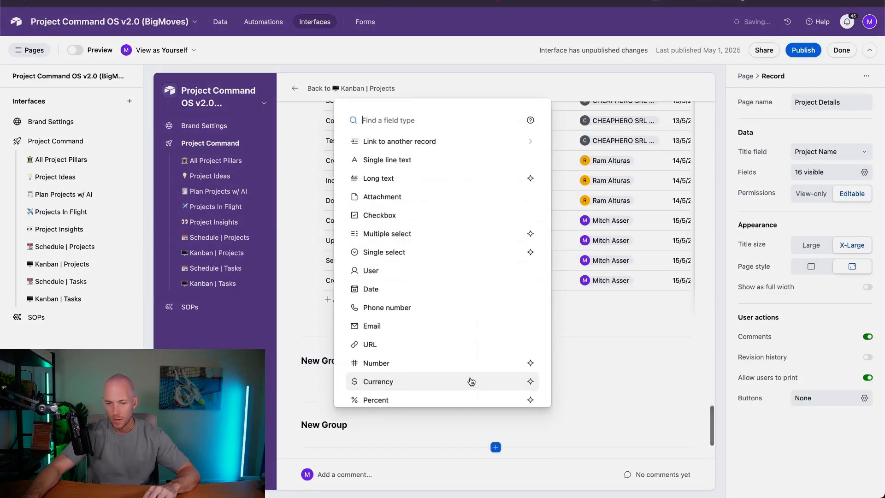
{"action": "left_click", "coordinate": [614, 383]}
{"action": "left_click", "coordinate": [495, 383]}
{"action": "scroll", "coordinate": [528, 240], "scroll_direction": "down", "scroll_amount": 10}
{"action": "scroll", "coordinate": [528, 239], "scroll_direction": "down", "scroll_amount": 3}
{"action": "scroll", "coordinate": [527, 249], "scroll_direction": "up", "scroll_amount": 15}
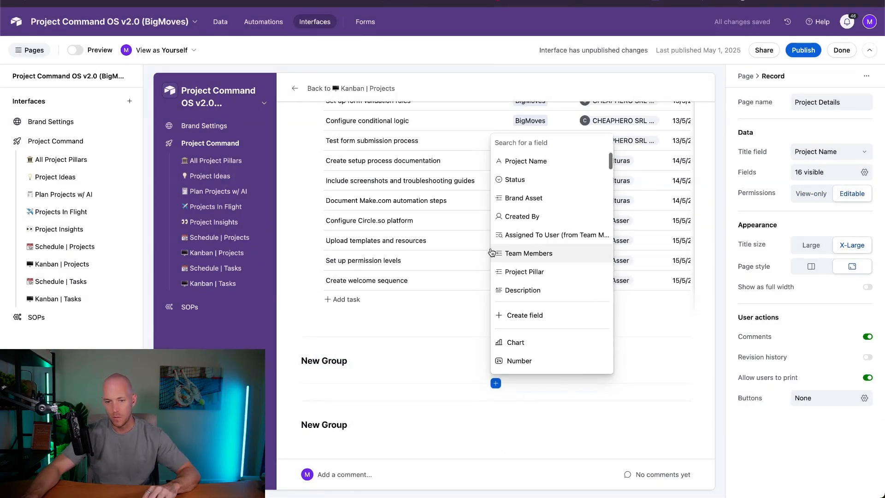
{"action": "scroll", "coordinate": [405, 291], "scroll_direction": "down", "scroll_amount": 3}
Step: Delete both empty new groups below the Tasks list
{"action": "left_click", "coordinate": [405, 295]}
{"action": "left_click", "coordinate": [669, 253]}
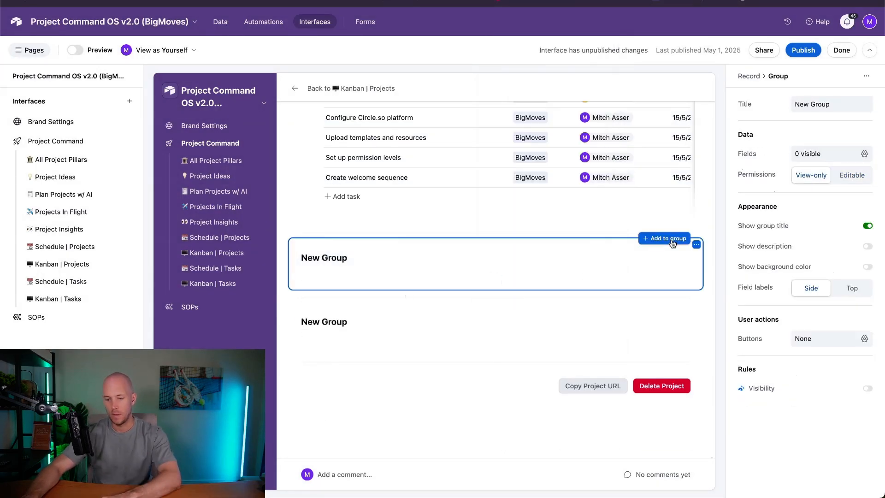
{"action": "key", "text": "BackSpace"}
{"action": "left_click", "coordinate": [669, 321]}
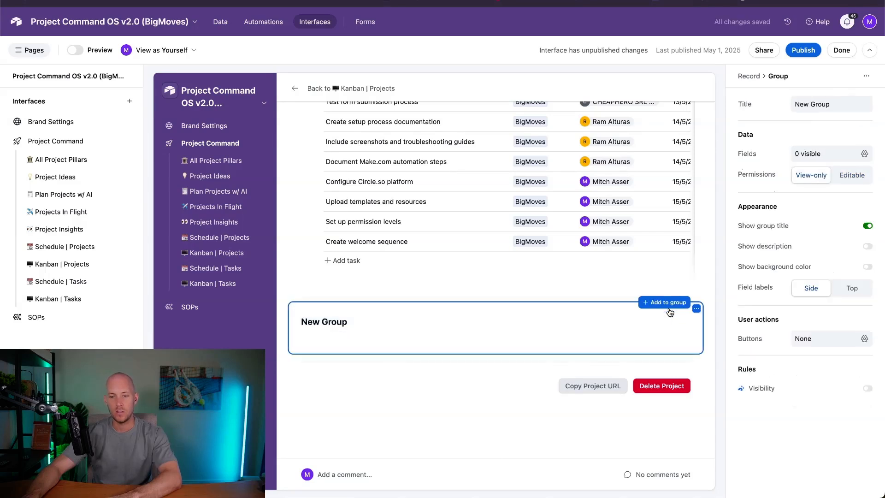
{"action": "key", "text": "BackSpace"}
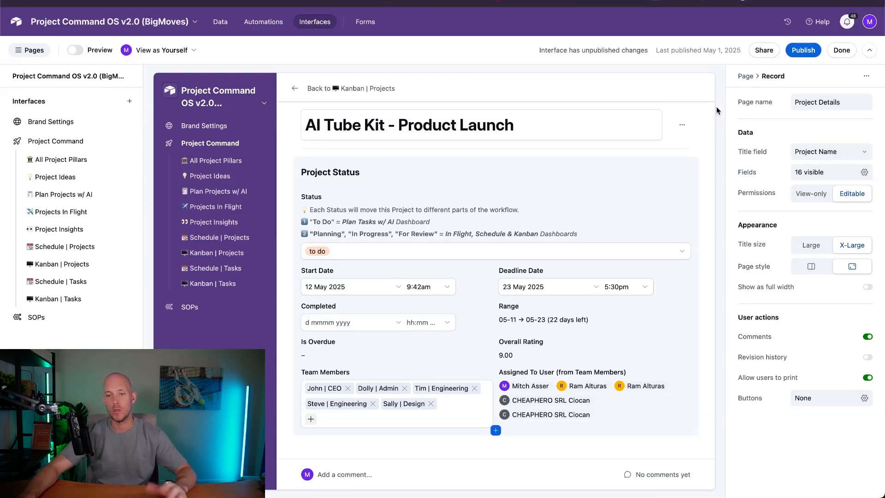
Step: Publish the interface and return from the project record to the Kanban | Projects board
{"action": "left_click", "coordinate": [805, 50]}
{"action": "left_click", "coordinate": [537, 363]}
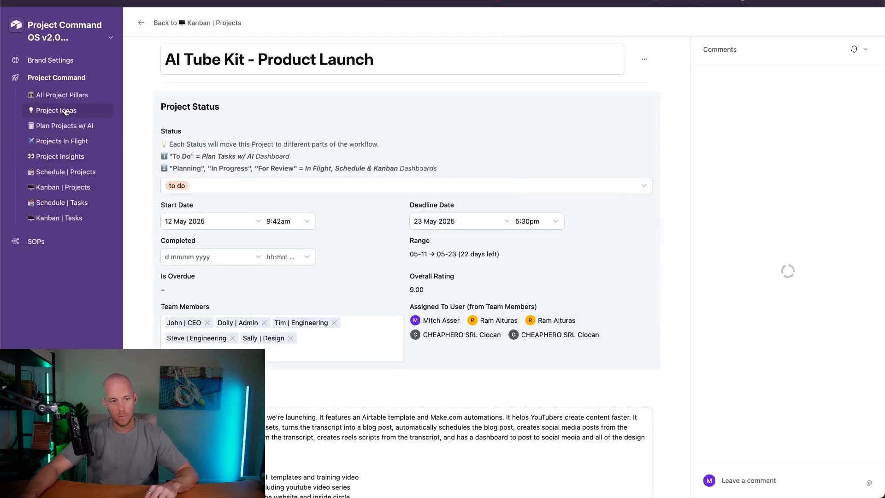
{"action": "left_click", "coordinate": [143, 23]}
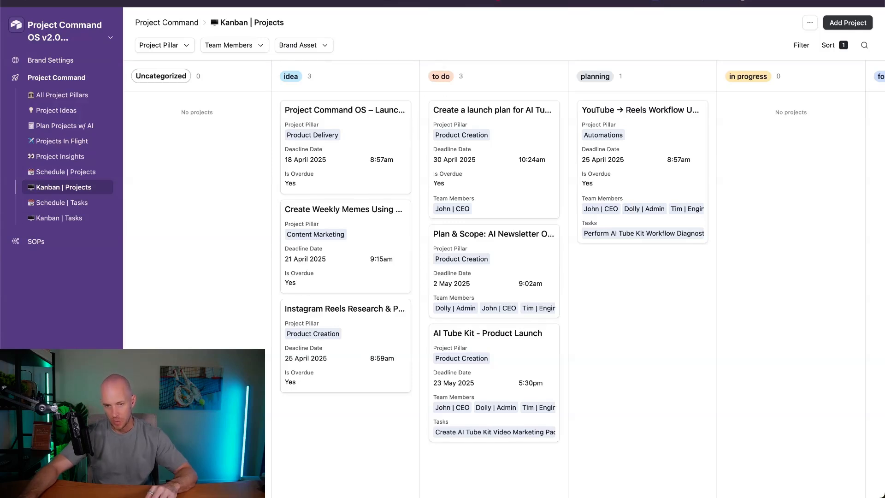
Step: Examine the Schedule | Tasks timeline across its dates and grouped projects, and open the Project Insights page
{"action": "left_click", "coordinate": [56, 202]}
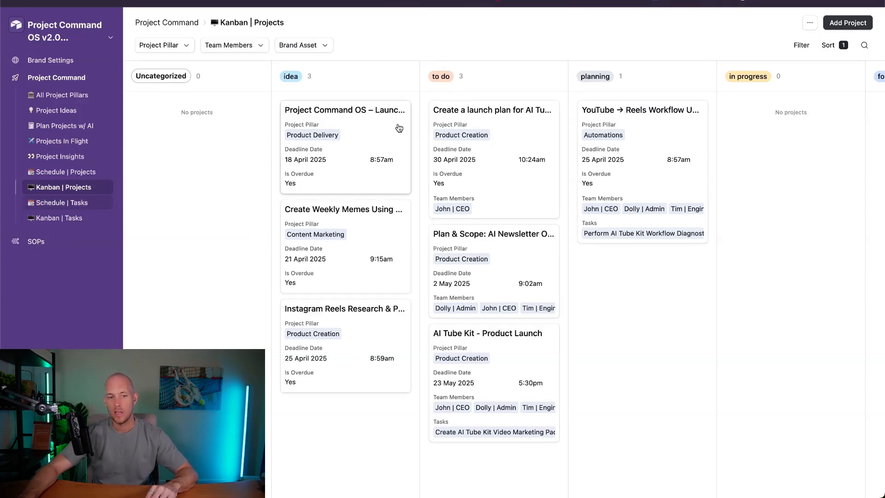
{"action": "scroll", "coordinate": [421, 147], "scroll_direction": "left", "scroll_amount": 20}
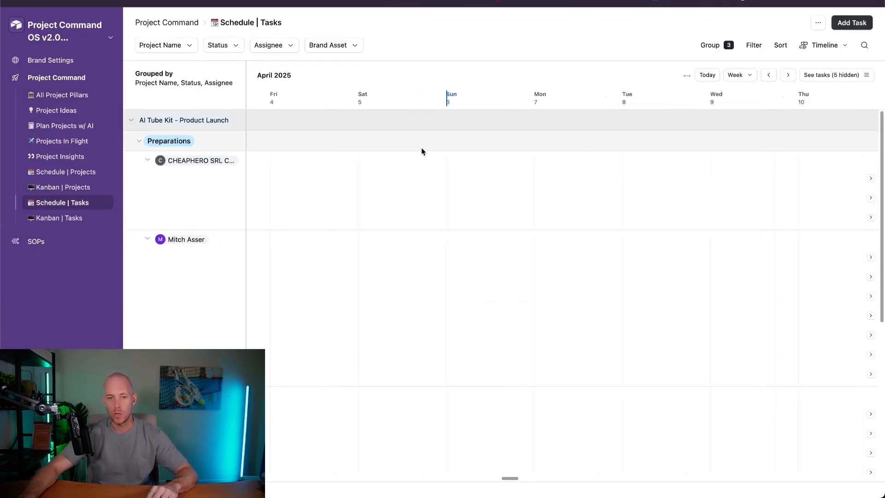
{"action": "scroll", "coordinate": [417, 147], "scroll_direction": "right", "scroll_amount": 20}
{"action": "scroll", "coordinate": [413, 147], "scroll_direction": "down", "scroll_amount": 5}
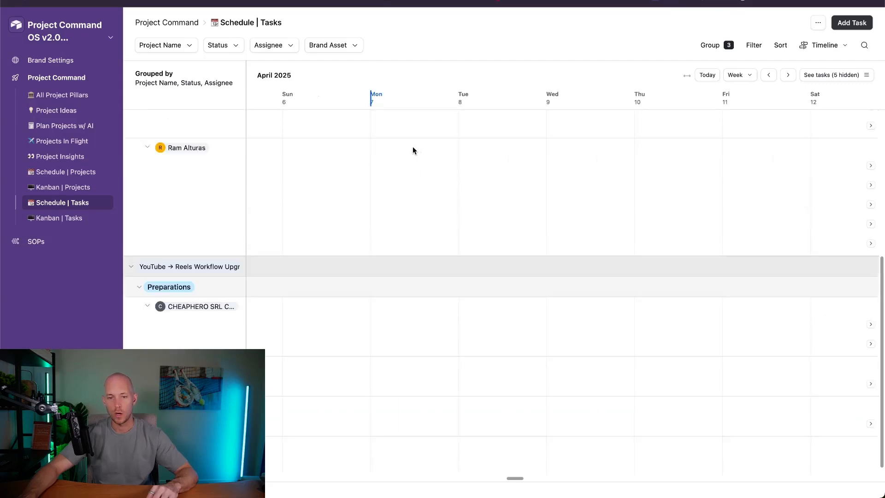
{"action": "scroll", "coordinate": [413, 148], "scroll_direction": "up", "scroll_amount": 5}
{"action": "scroll", "coordinate": [412, 149], "scroll_direction": "right", "scroll_amount": 8}
{"action": "scroll", "coordinate": [411, 149], "scroll_direction": "down", "scroll_amount": 1}
{"action": "left_click", "coordinate": [53, 157]}
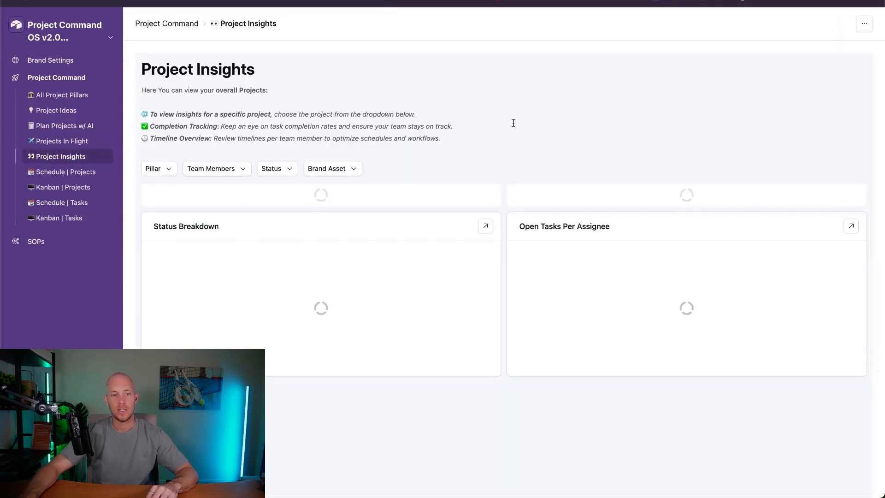
Step: Examine the Project Insights summaries, charts and project table, and open the Plan Projects w/ AI page
{"action": "scroll", "coordinate": [382, 134], "scroll_direction": "down", "scroll_amount": 10}
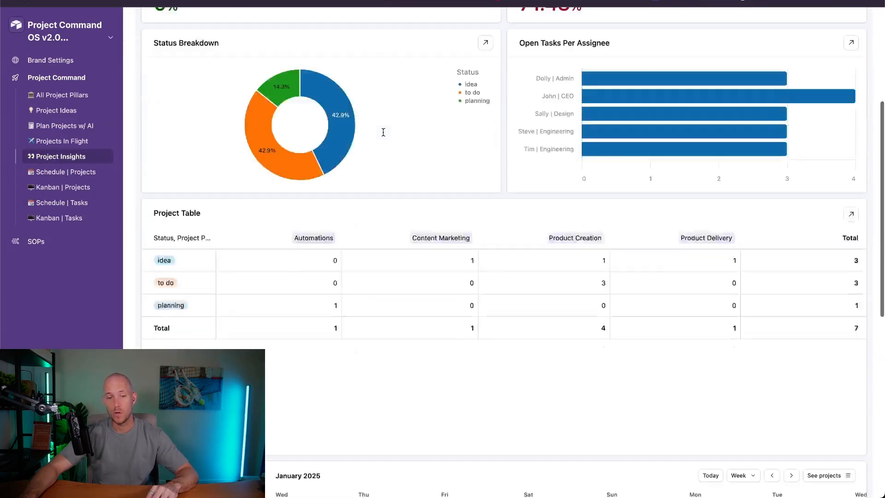
{"action": "scroll", "coordinate": [383, 134], "scroll_direction": "up", "scroll_amount": 10}
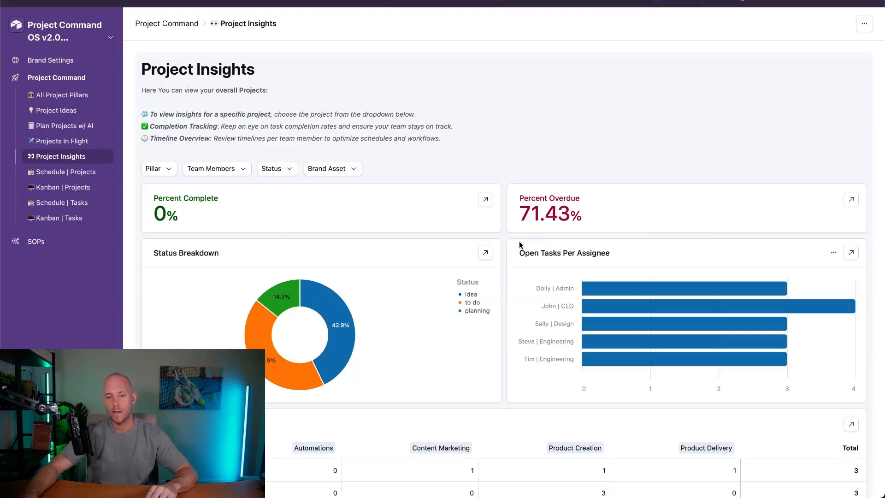
{"action": "scroll", "coordinate": [511, 332], "scroll_direction": "down", "scroll_amount": 5}
{"action": "scroll", "coordinate": [599, 221], "scroll_direction": "up", "scroll_amount": 5}
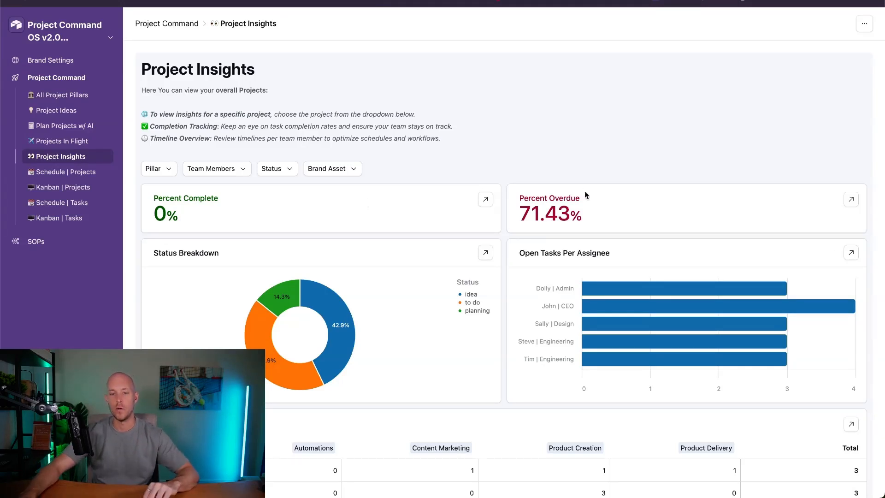
{"action": "left_click", "coordinate": [86, 39]}
{"action": "left_click", "coordinate": [409, 75]}
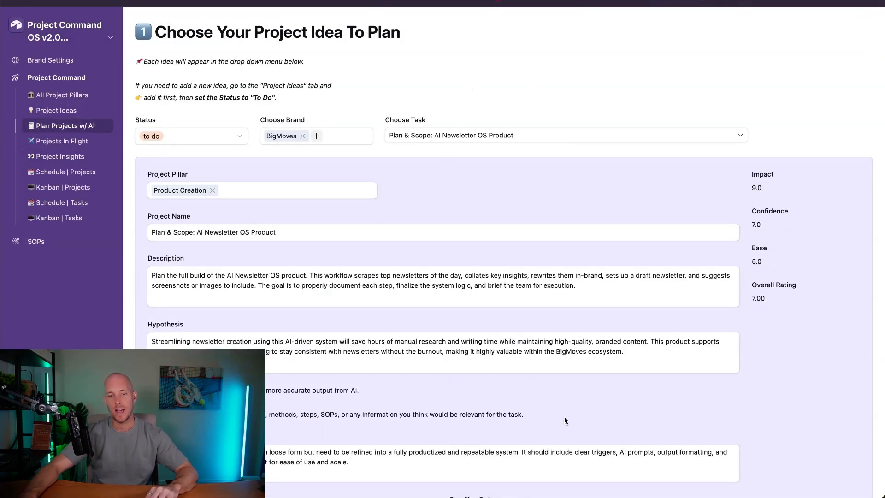
Step: Switch to the AI Meme Agent | OS interface and review its Meme Flow page
{"action": "left_click", "coordinate": [111, 38]}
{"action": "left_click", "coordinate": [67, 61]}
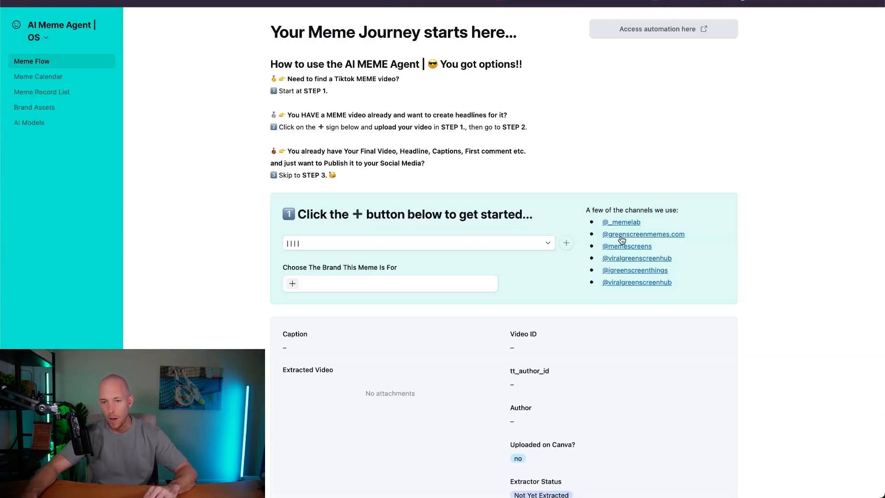
{"action": "scroll", "coordinate": [622, 239], "scroll_direction": "down", "scroll_amount": 20}
{"action": "scroll", "coordinate": [528, 67], "scroll_direction": "up", "scroll_amount": 20}
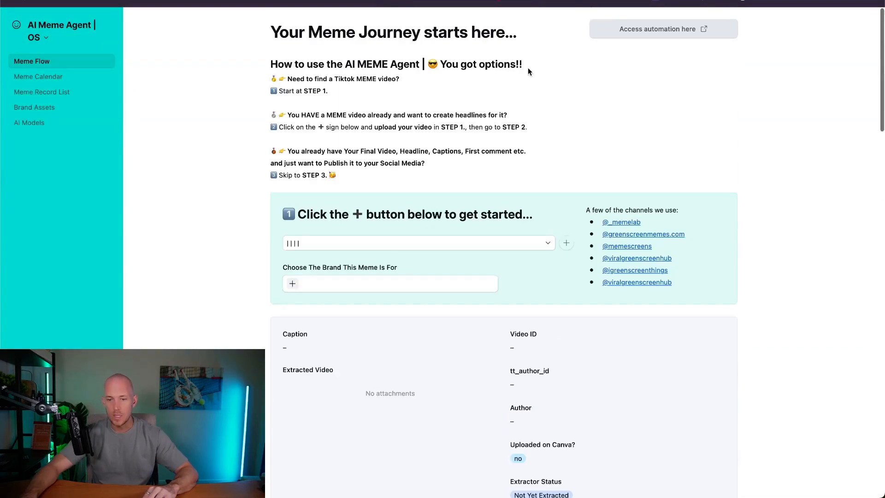
{"action": "scroll", "coordinate": [635, 122], "scroll_direction": "down", "scroll_amount": 5}
{"action": "scroll", "coordinate": [571, 140], "scroll_direction": "up", "scroll_amount": 5}
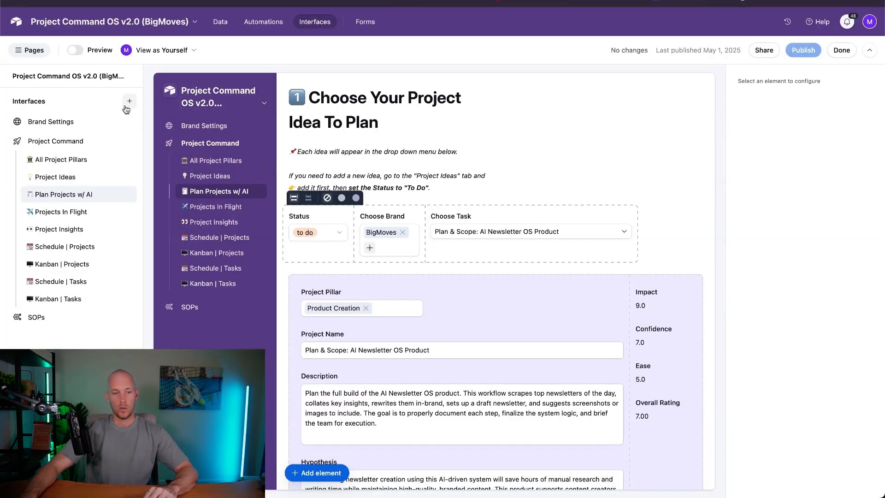
Step: In the Project Command OS editor, browse the layouts for a new page, preview the desktop-only canvas layout and dismiss the chooser
{"action": "left_click", "coordinate": [115, 141]}
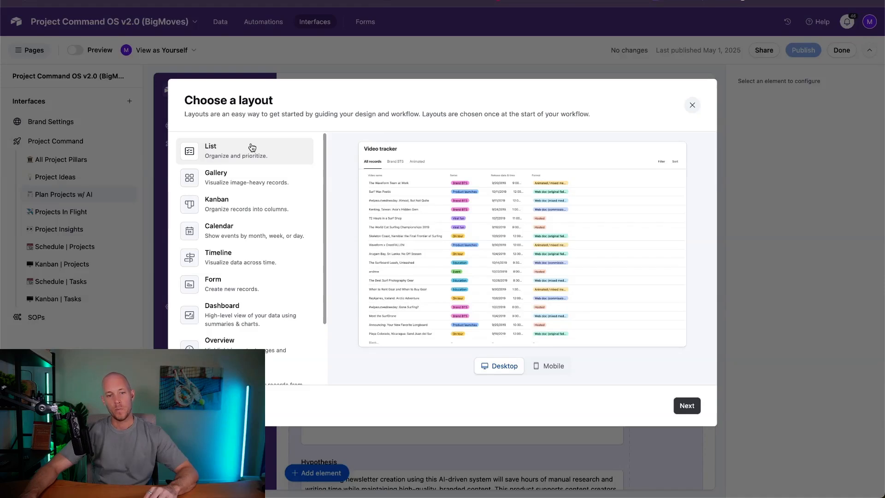
{"action": "scroll", "coordinate": [255, 151], "scroll_direction": "down", "scroll_amount": 3}
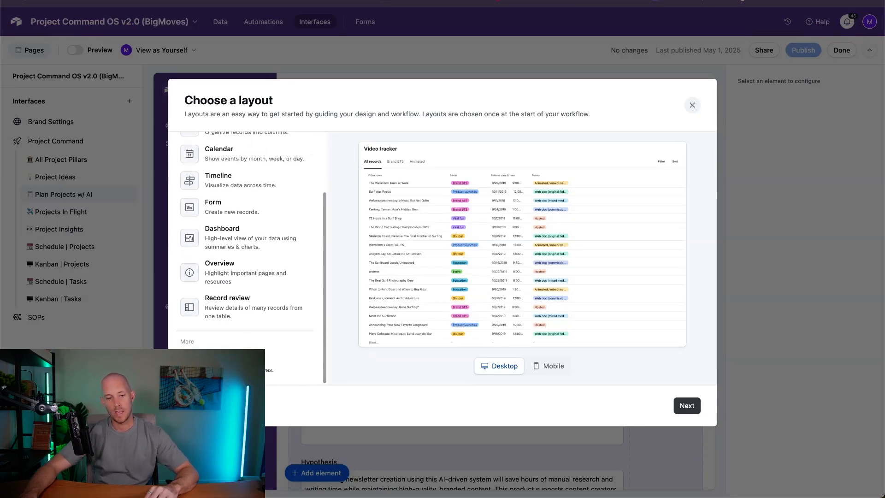
{"action": "left_click", "coordinate": [230, 364]}
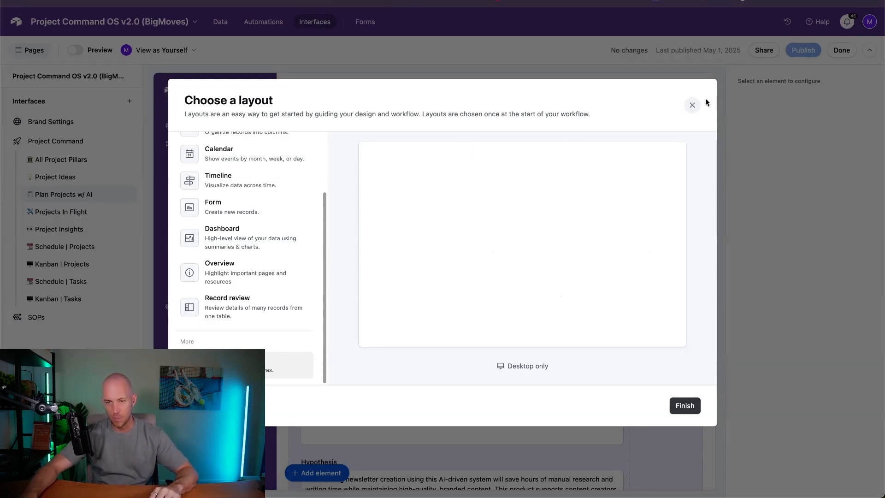
{"action": "left_click", "coordinate": [692, 105]}
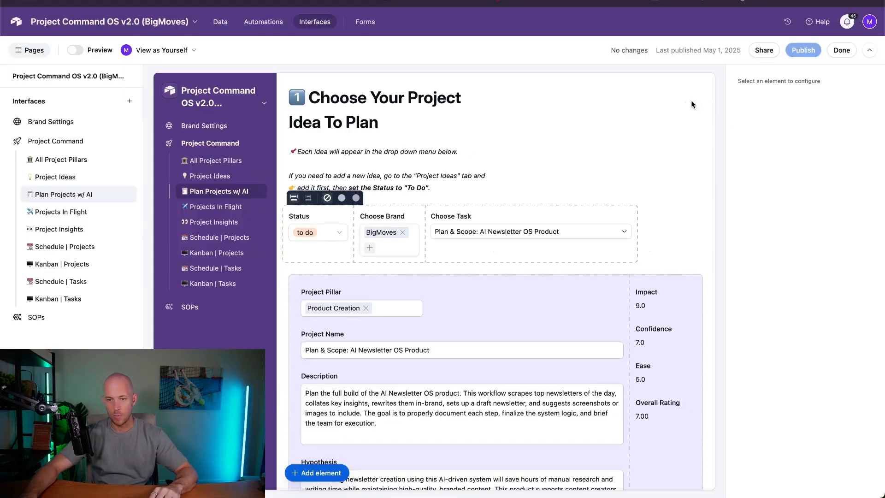
Step: Browse all element types that can be added to the Plan Projects w/ AI page, from Text to Button
{"action": "left_click", "coordinate": [298, 472]}
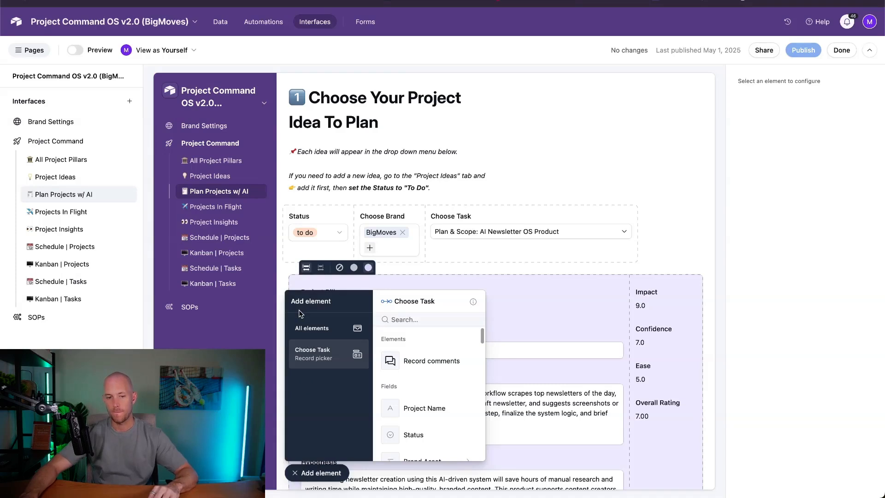
{"action": "left_click", "coordinate": [325, 330]}
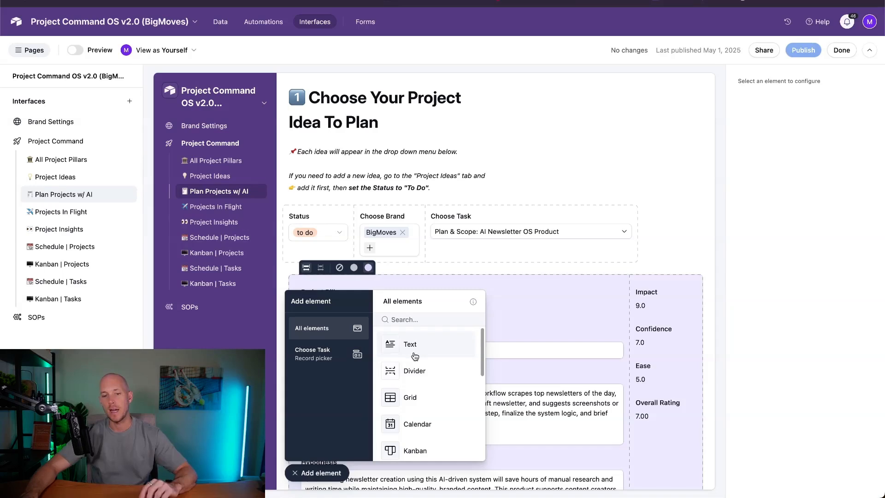
{"action": "scroll", "coordinate": [416, 359], "scroll_direction": "down", "scroll_amount": 3}
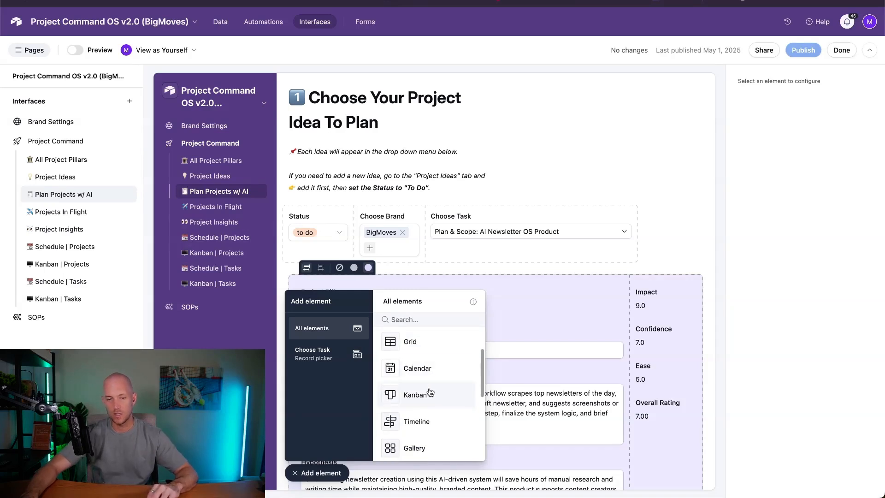
{"action": "scroll", "coordinate": [420, 406], "scroll_direction": "down", "scroll_amount": 3}
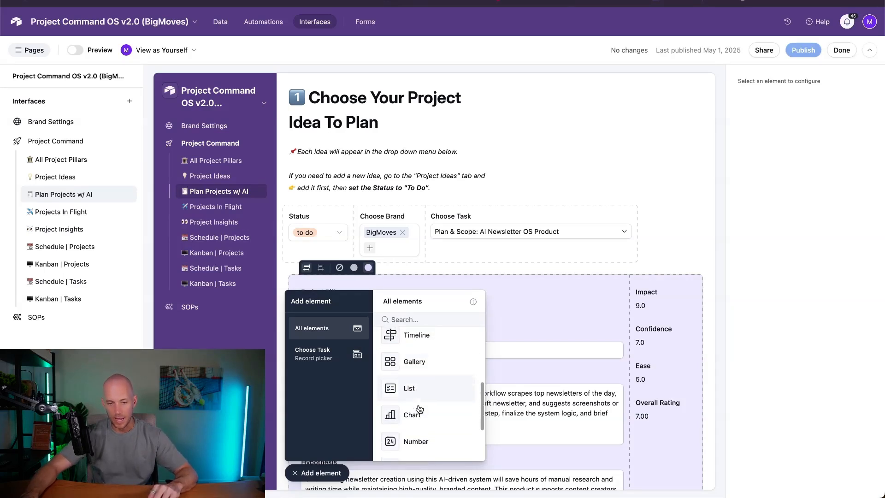
{"action": "scroll", "coordinate": [423, 423], "scroll_direction": "down", "scroll_amount": 3}
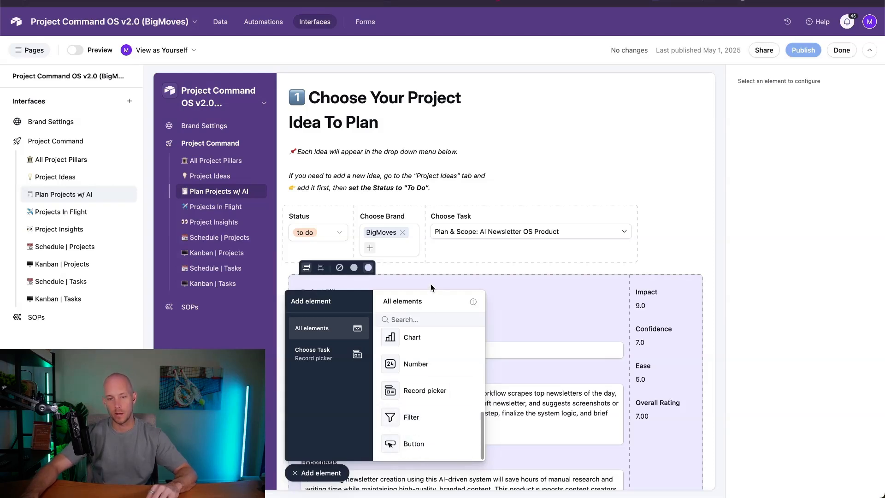
{"action": "scroll", "coordinate": [420, 367], "scroll_direction": "up", "scroll_amount": 5}
{"action": "scroll", "coordinate": [418, 360], "scroll_direction": "down", "scroll_amount": 5}
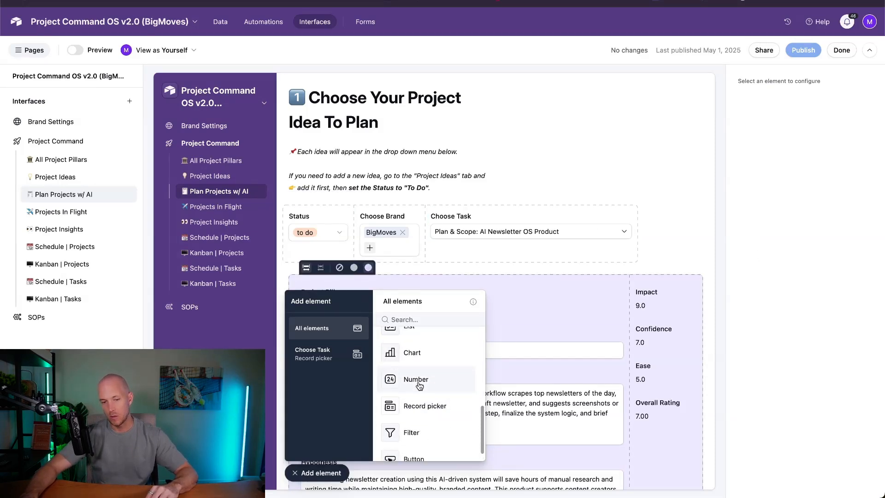
{"action": "scroll", "coordinate": [410, 375], "scroll_direction": "up", "scroll_amount": 1}
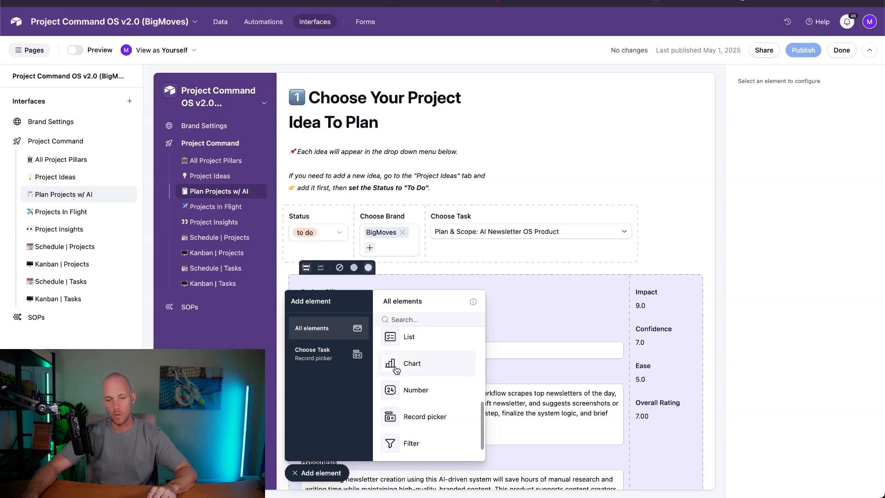
{"action": "scroll", "coordinate": [403, 364], "scroll_direction": "down", "scroll_amount": 1}
Step: Try adding a Record picker element above the Status row and view its source field options
{"action": "left_click", "coordinate": [407, 392]}
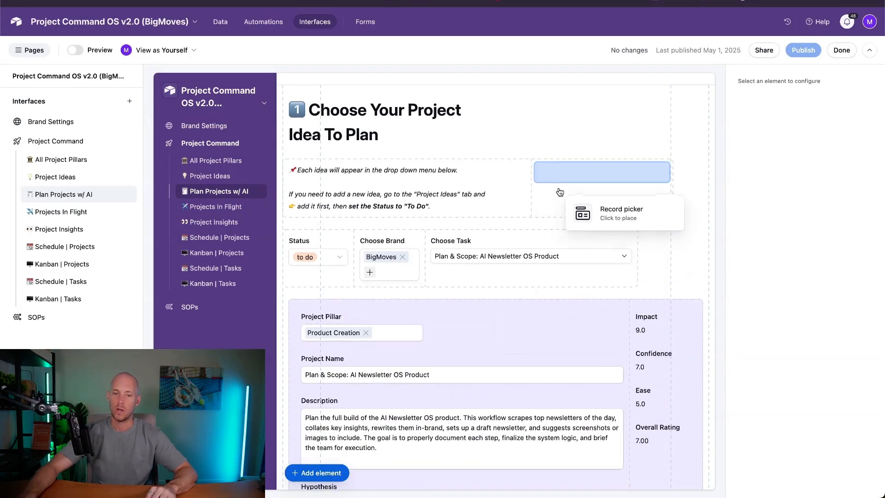
{"action": "left_click", "coordinate": [423, 230]}
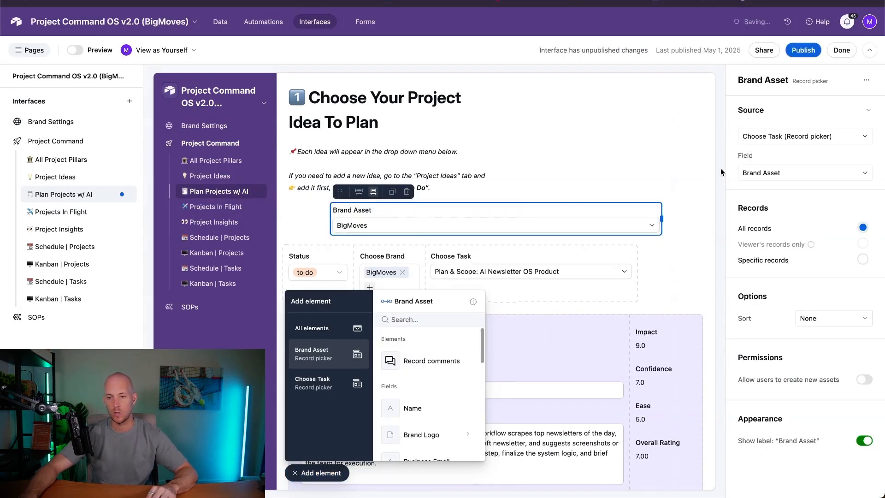
{"action": "left_click", "coordinate": [798, 172]}
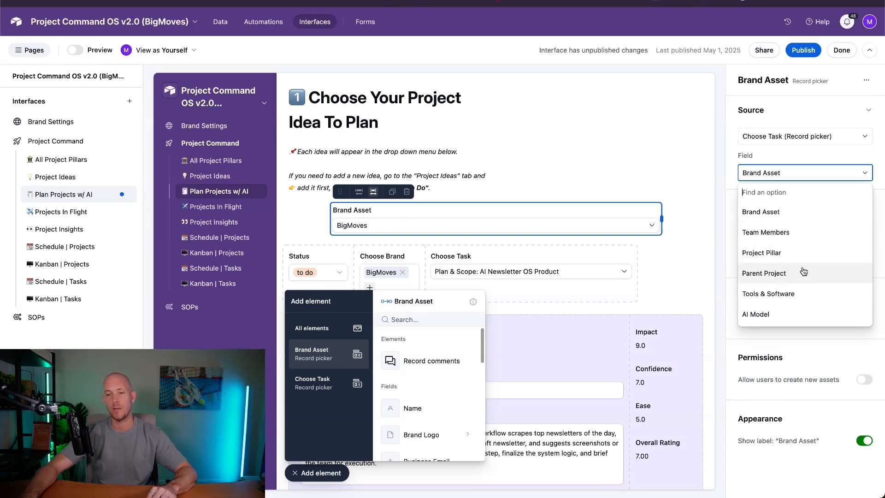
{"action": "left_click", "coordinate": [875, 170]}
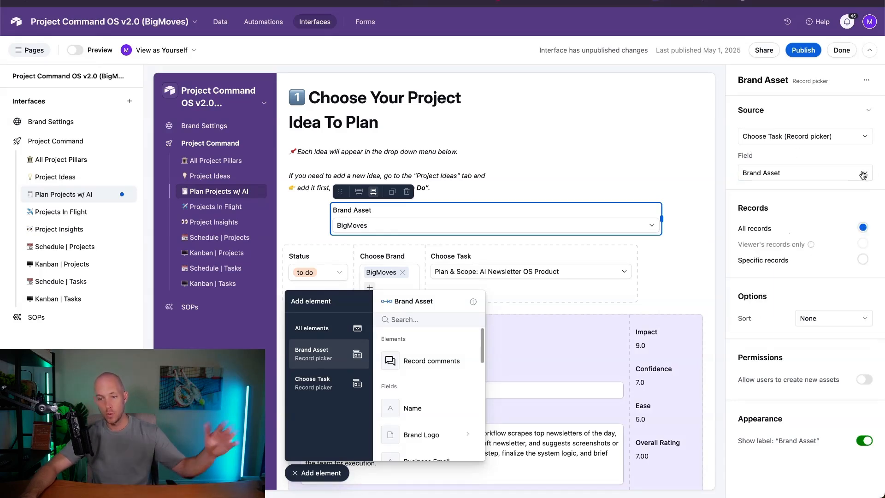
Step: Delete the Brand Asset record picker above the Status row
{"action": "left_click", "coordinate": [690, 214]}
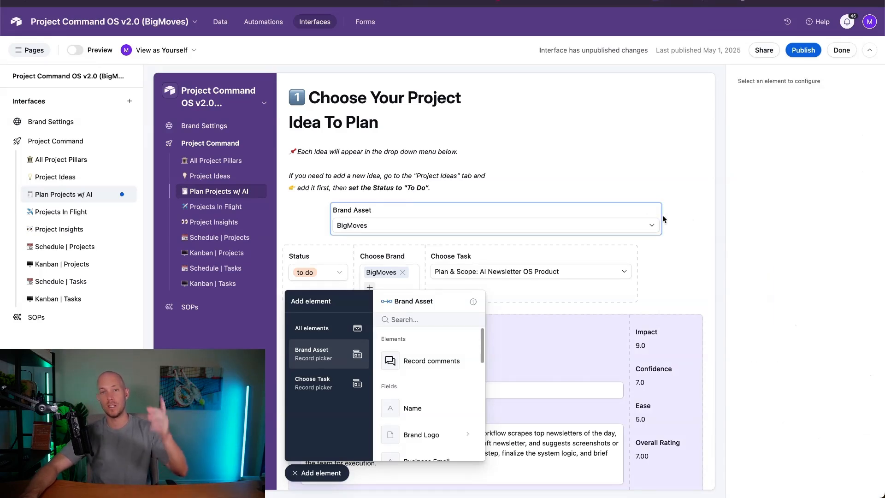
{"action": "left_click", "coordinate": [645, 221]}
{"action": "key", "text": "BackSpace"}
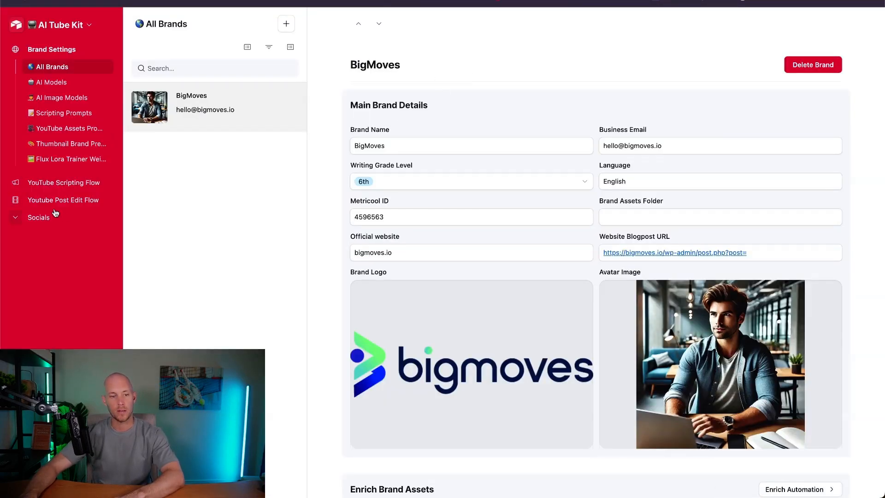
Step: In the AI Tube Kit interface, open the Kit Assets (AI Output) page under Youtube Post Edit Flow
{"action": "left_click", "coordinate": [55, 184]}
{"action": "left_click", "coordinate": [63, 124]}
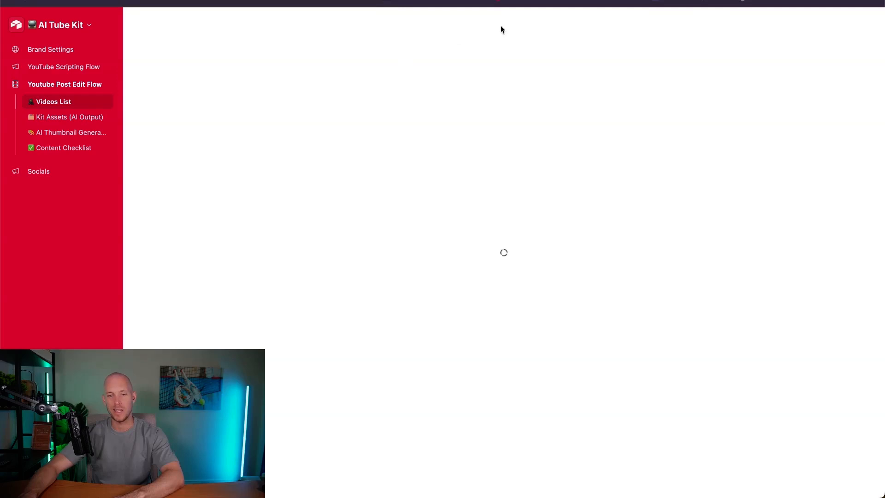
{"action": "left_click", "coordinate": [73, 118]}
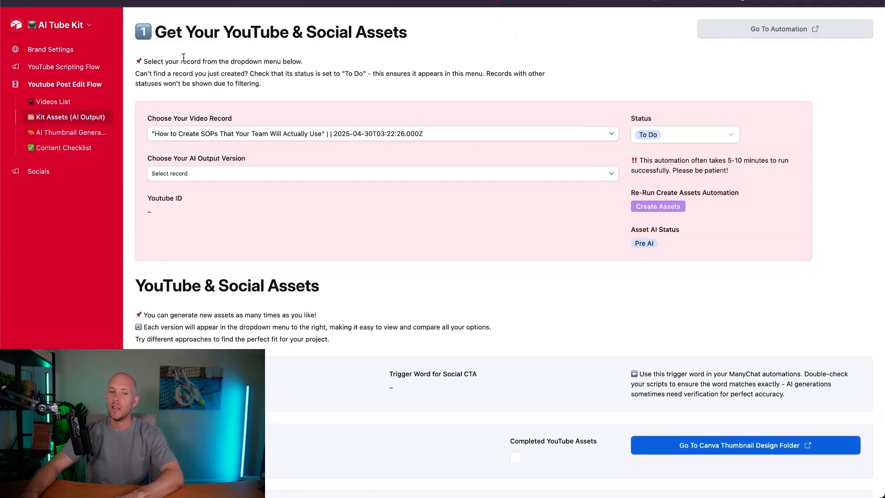
Step: Choose the video record "112K VIRAL VIEWS in 26 DAYS Using This AI AUTOMATION" to load its AI output version
{"action": "left_click", "coordinate": [228, 133]}
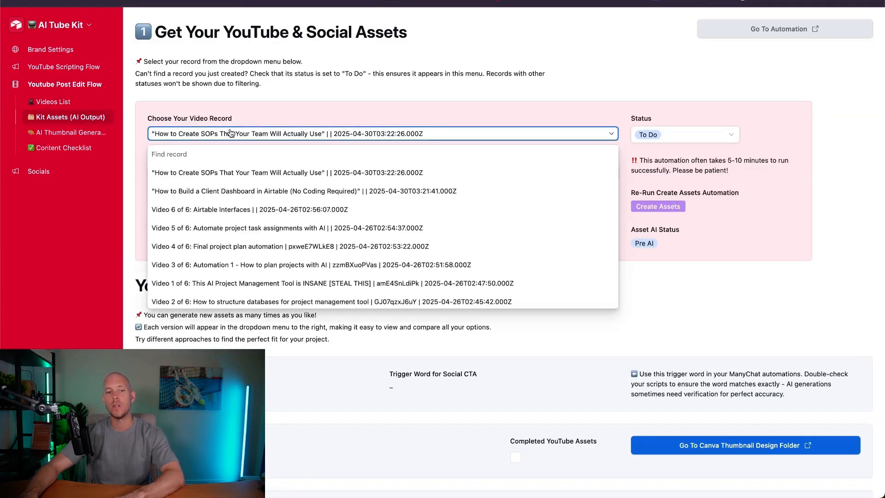
{"action": "left_click", "coordinate": [231, 134]}
{"action": "left_click", "coordinate": [231, 134]}
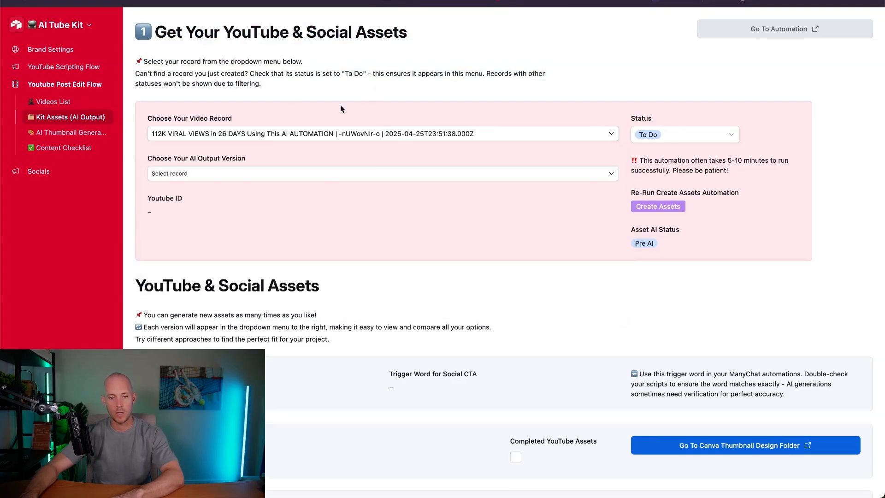
{"action": "left_click_drag", "start_coordinate": [148, 158], "coordinate": [249, 161]}
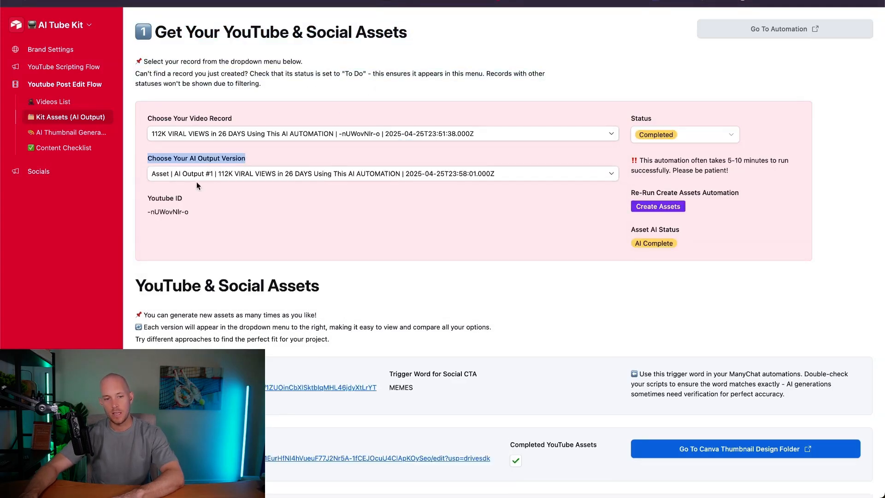
{"action": "left_click", "coordinate": [247, 164]}
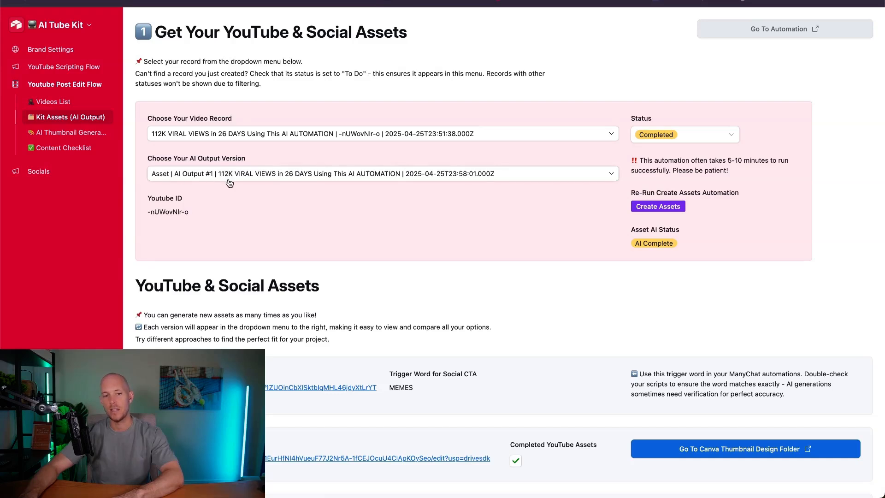
Step: Choose the video record "How To Create VIRAL VIDEO MEMES Using AI & Automation [PROVEN]" and select its AI Output #2 version
{"action": "left_click", "coordinate": [454, 174]}
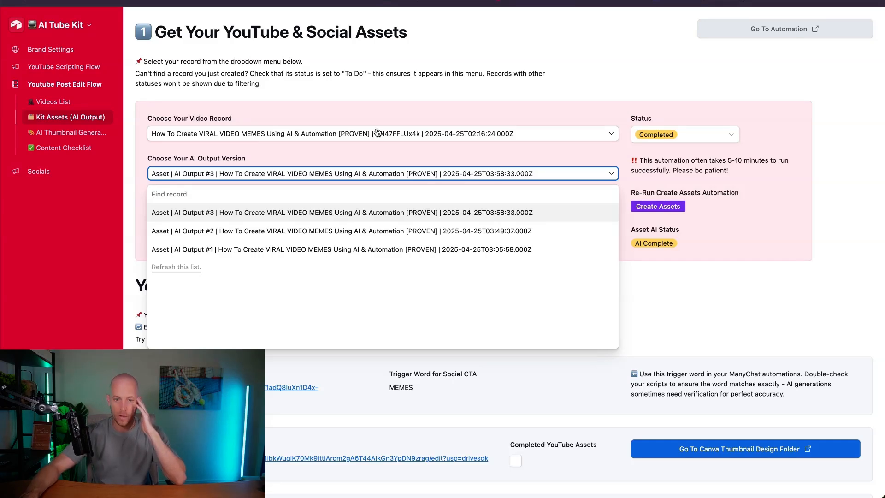
{"action": "left_click", "coordinate": [280, 233]}
{"action": "left_click", "coordinate": [364, 180]}
{"action": "left_click", "coordinate": [302, 231]}
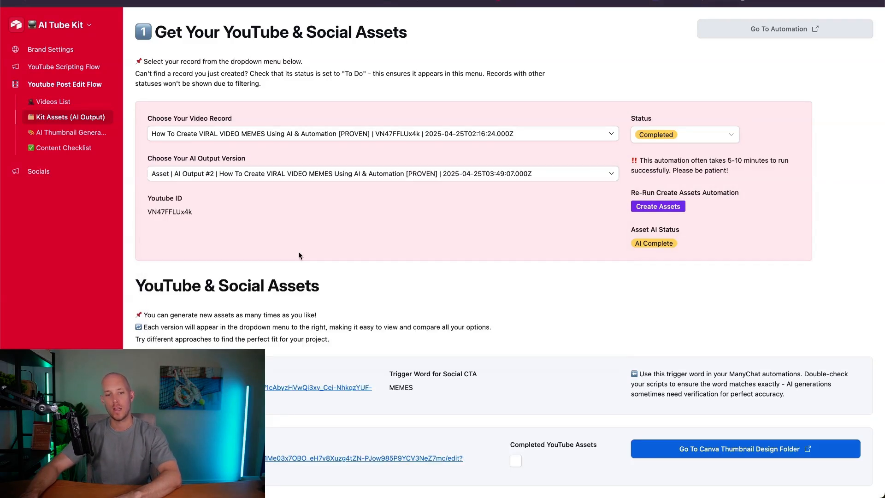
Step: Switch the viral video memes record's AI output version to AI Output #3
{"action": "left_click", "coordinate": [316, 179]}
{"action": "left_click", "coordinate": [310, 240]}
{"action": "left_click", "coordinate": [323, 173]}
{"action": "left_click", "coordinate": [306, 212]}
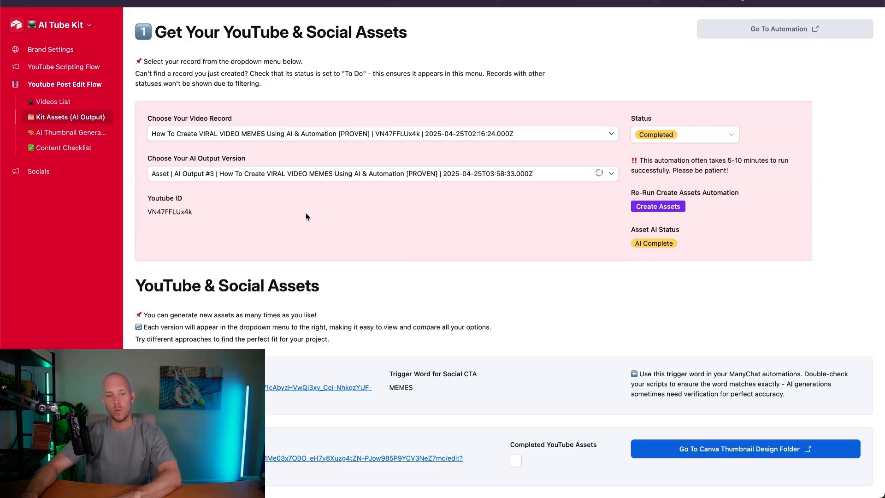
{"action": "left_click", "coordinate": [294, 179]}
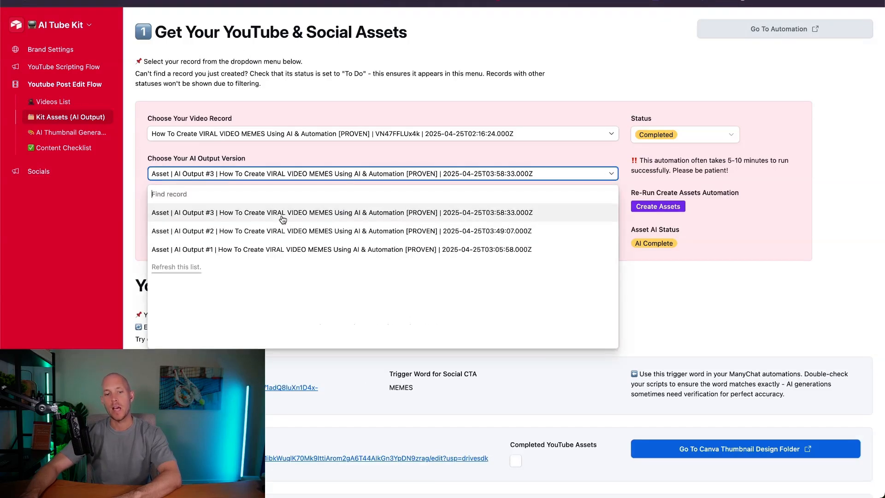
{"action": "left_click", "coordinate": [291, 213]}
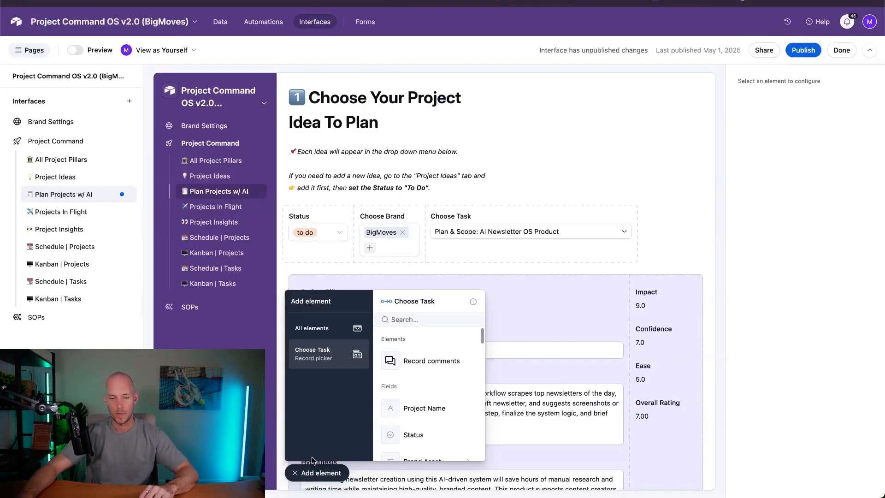
Step: Close the list of addable elements and look over the project selection section of the Plan Projects w/ AI page
{"action": "left_click", "coordinate": [314, 472]}
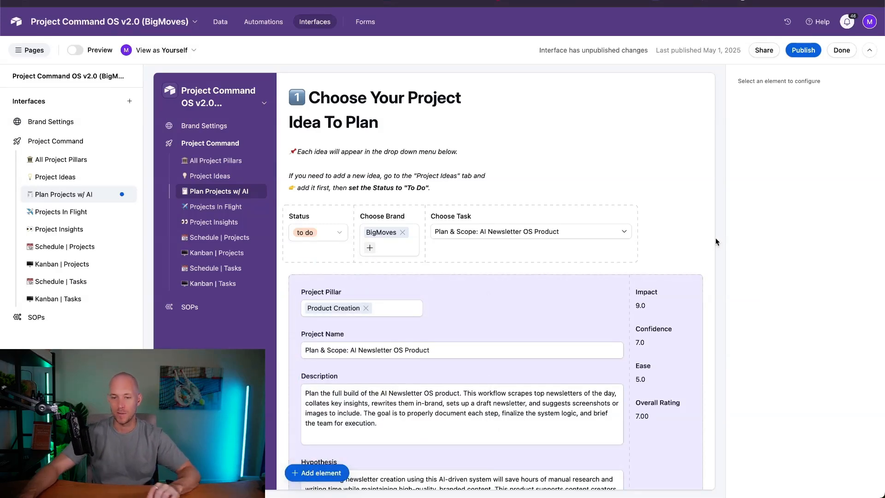
{"action": "scroll", "coordinate": [684, 220], "scroll_direction": "down", "scroll_amount": 3}
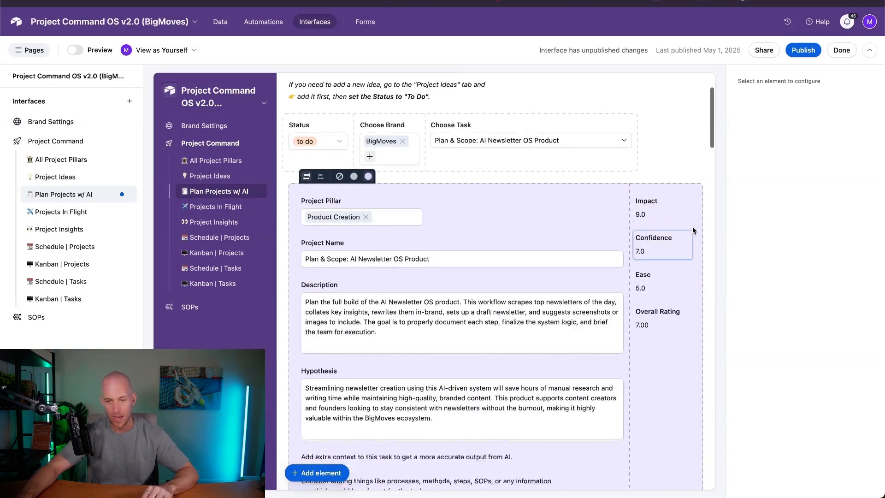
{"action": "scroll", "coordinate": [692, 226], "scroll_direction": "down", "scroll_amount": 4}
{"action": "scroll", "coordinate": [606, 211], "scroll_direction": "up", "scroll_amount": 7}
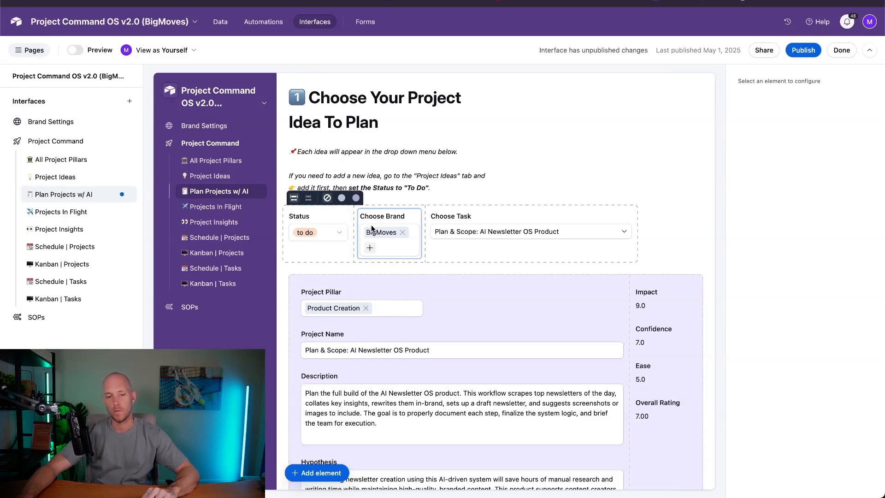
Step: Inspect the settings of the Status, Choose Brand and Choose Task elements, and view the projects offered by the Choose Task picker
{"action": "scroll", "coordinate": [330, 239], "scroll_direction": "down", "scroll_amount": 1}
{"action": "left_click", "coordinate": [320, 217]}
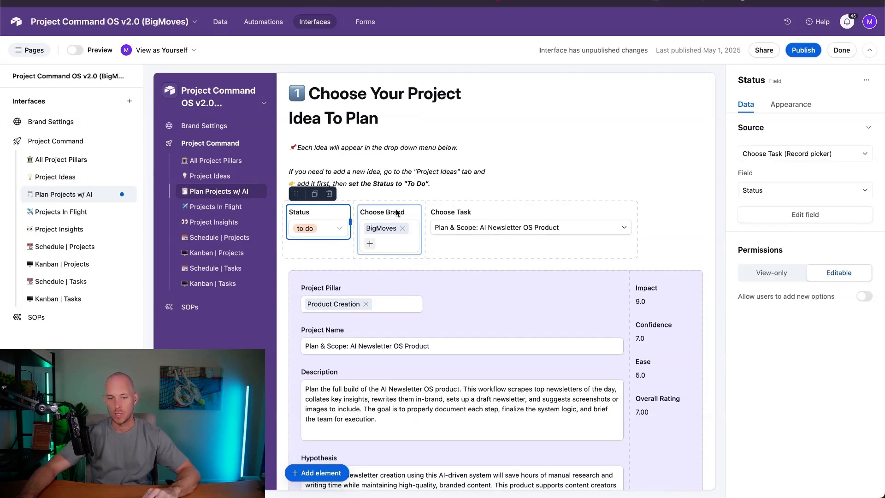
{"action": "left_click", "coordinate": [397, 213]}
{"action": "left_click", "coordinate": [449, 209]}
{"action": "left_click", "coordinate": [341, 216]}
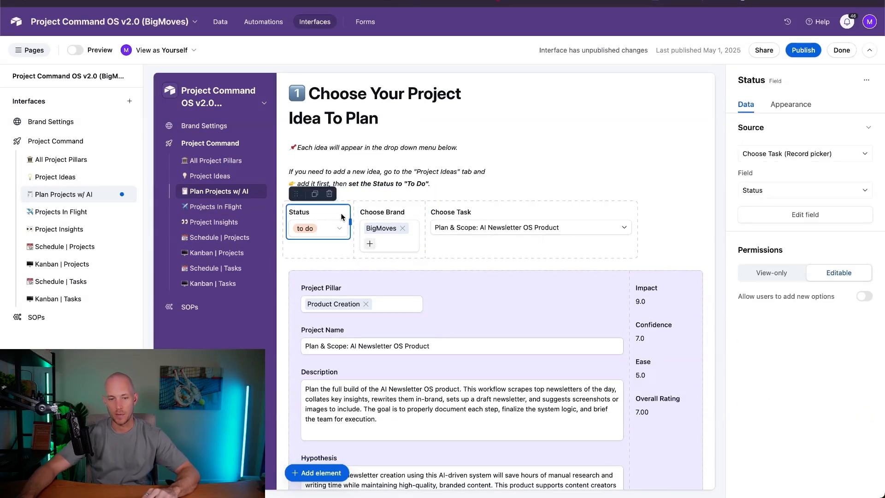
{"action": "left_click", "coordinate": [367, 216]}
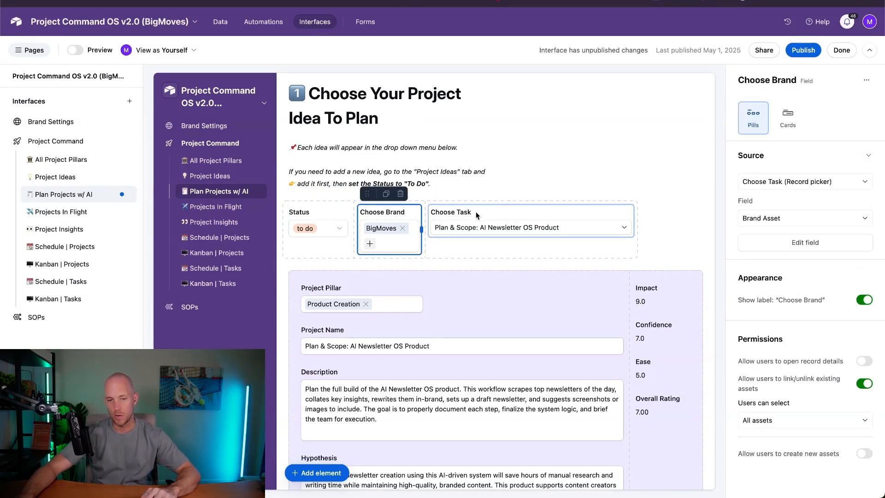
{"action": "left_click", "coordinate": [461, 214]}
{"action": "left_click", "coordinate": [491, 229]}
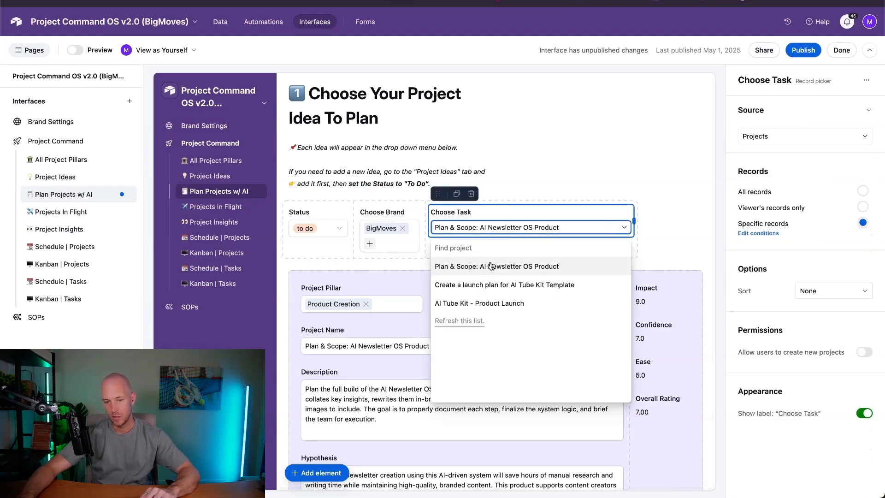
{"action": "left_click", "coordinate": [682, 231]}
Step: Review the Choose Task record picker's specific-records condition and the status options it can filter by
{"action": "left_click", "coordinate": [768, 233]}
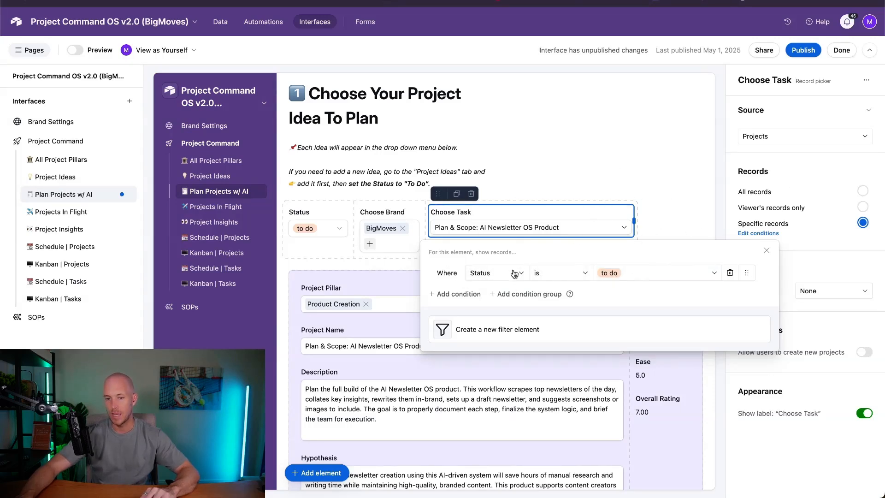
{"action": "left_click", "coordinate": [635, 276]}
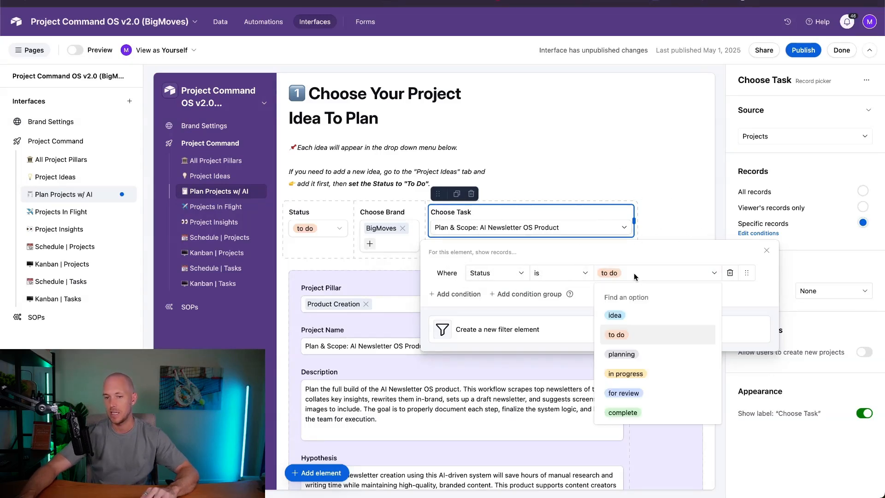
{"action": "left_click", "coordinate": [654, 274]}
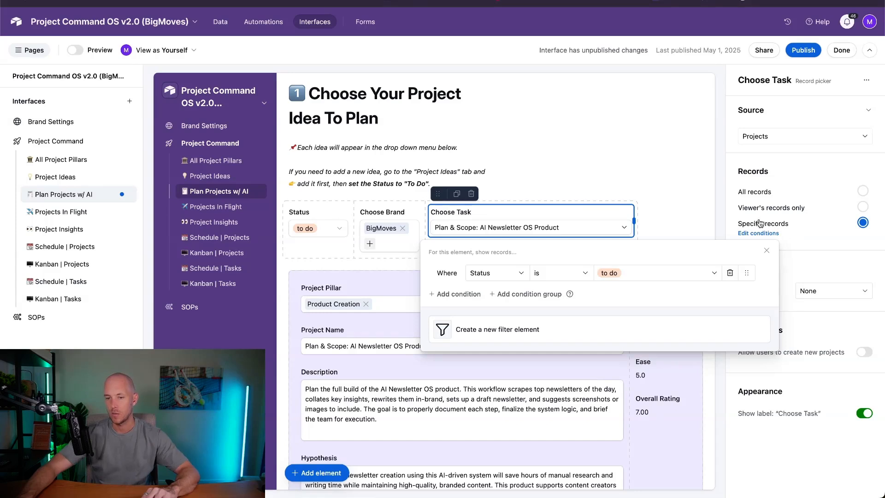
{"action": "left_click", "coordinate": [768, 250]}
{"action": "left_click", "coordinate": [679, 190]}
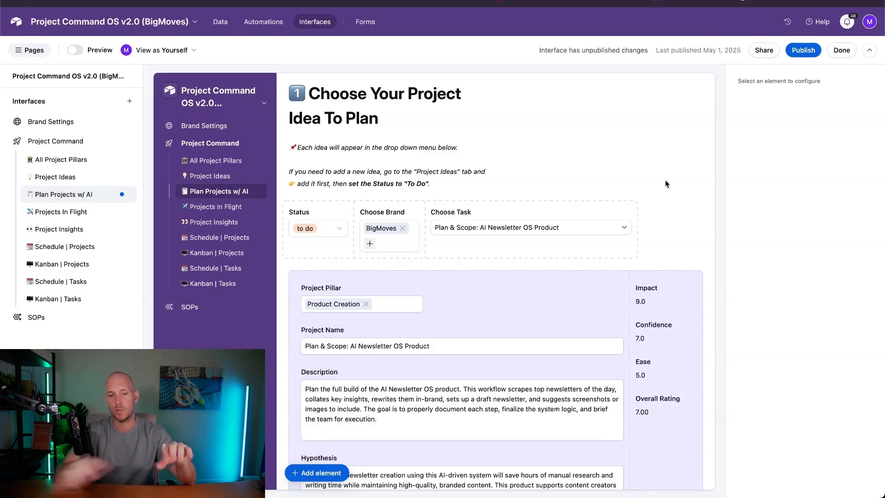
Step: View the available options of the Status field and check the Choose Task picker beside it
{"action": "left_click", "coordinate": [321, 227]}
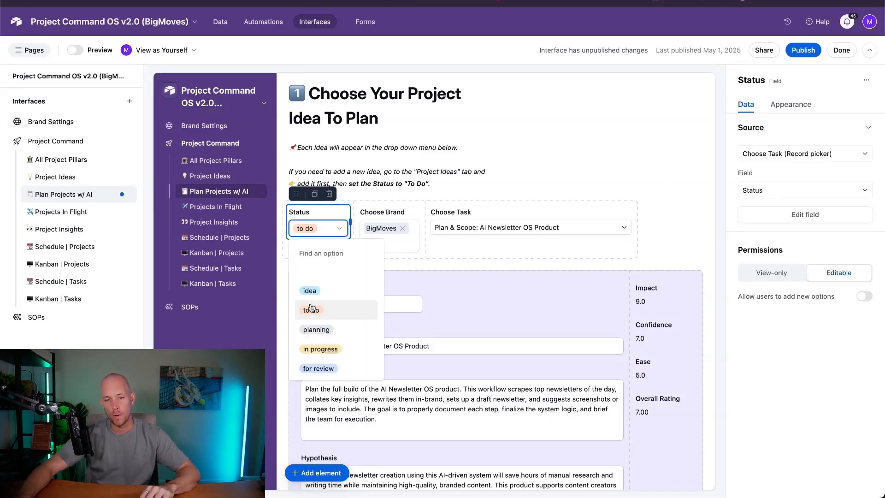
{"action": "left_click", "coordinate": [548, 222]}
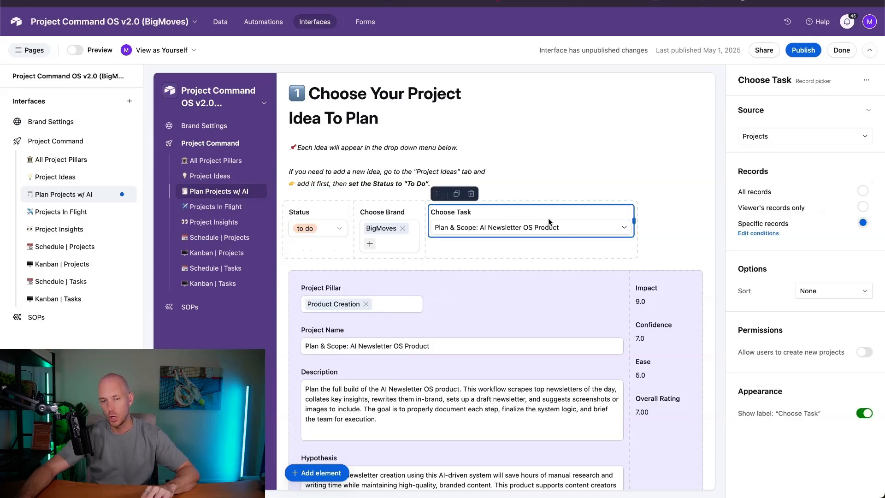
{"action": "left_click", "coordinate": [568, 226]}
{"action": "left_click", "coordinate": [568, 226]}
Step: Switch the selected newsletter project's status to idea, restore it to to do, and deselect the Status element
{"action": "left_click", "coordinate": [306, 226]}
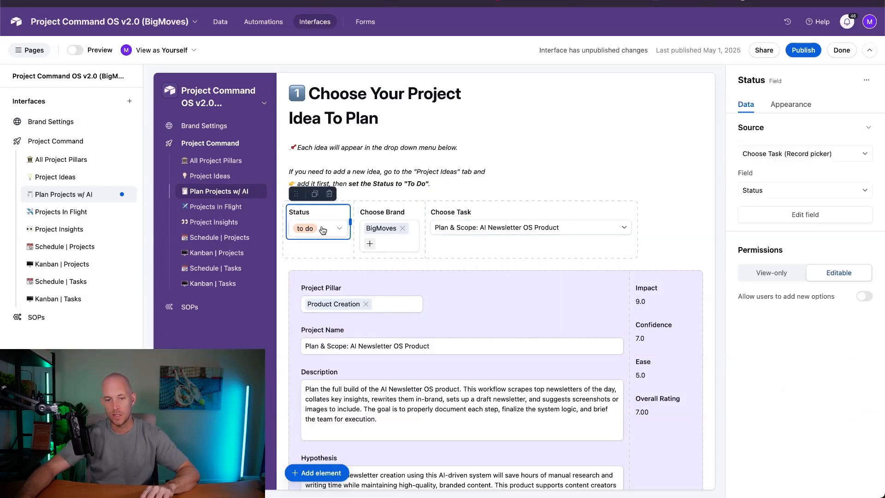
{"action": "left_click", "coordinate": [318, 228]}
{"action": "left_click", "coordinate": [317, 290]}
{"action": "left_click", "coordinate": [318, 228]}
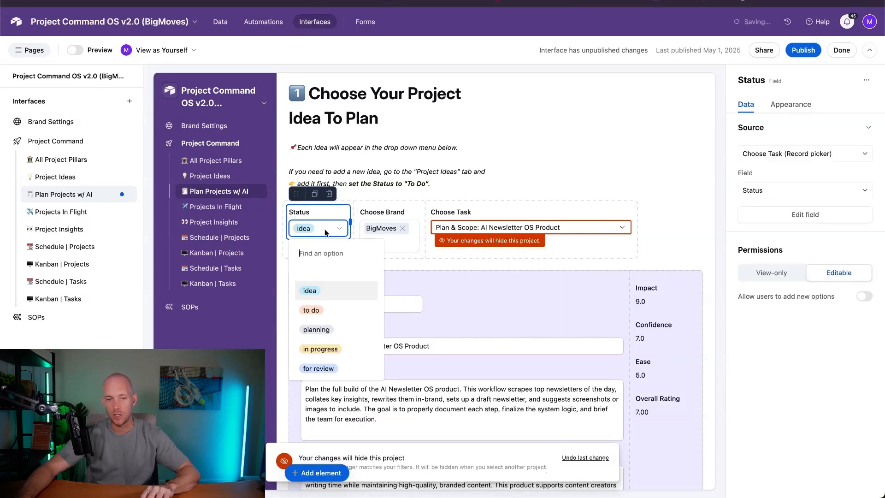
{"action": "left_click", "coordinate": [306, 308]}
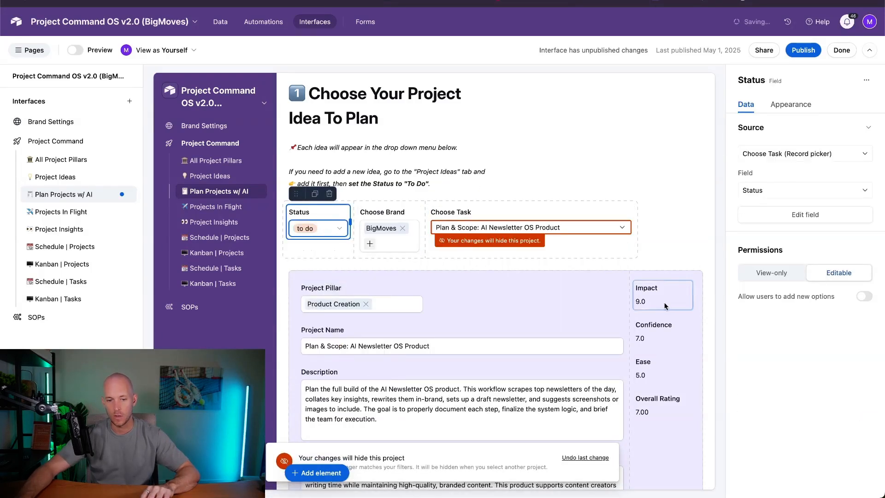
{"action": "left_click", "coordinate": [689, 210]}
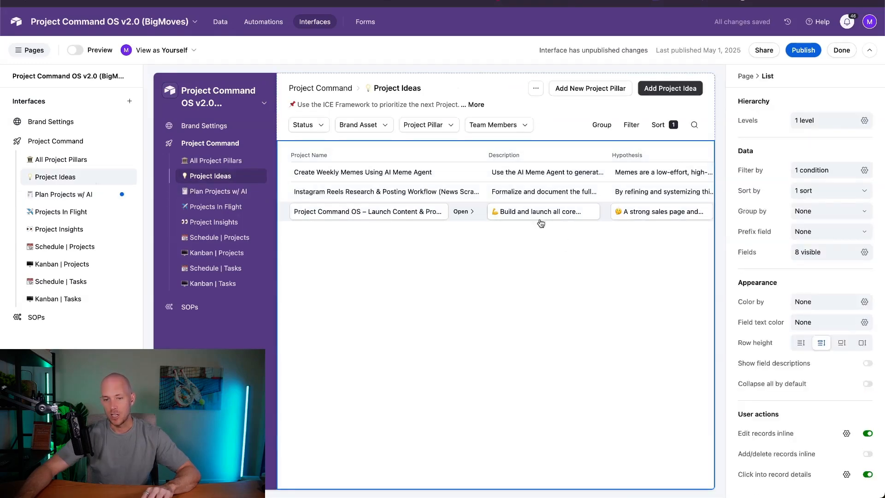
Step: On the Project Ideas page, review the list's columns and open the record "Project Command OS – Launch Content & Promotion"
{"action": "scroll", "coordinate": [541, 224], "scroll_direction": "right", "scroll_amount": 5}
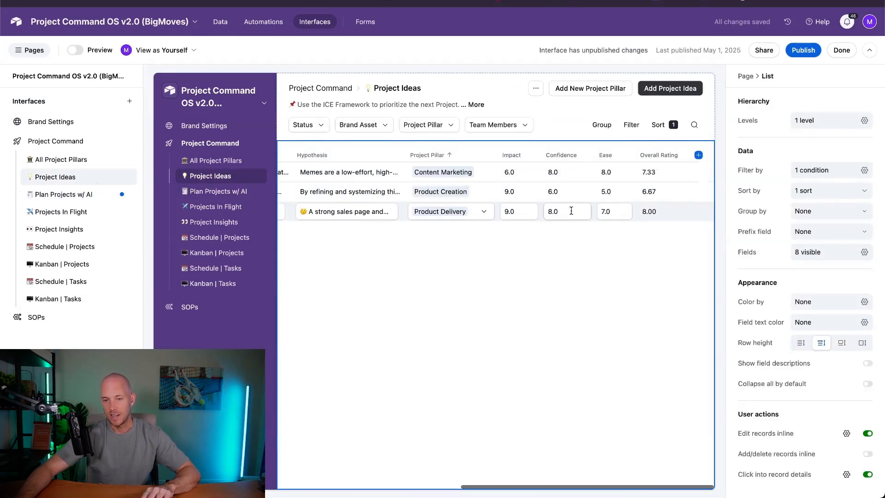
{"action": "scroll", "coordinate": [606, 168], "scroll_direction": "left", "scroll_amount": 5}
{"action": "scroll", "coordinate": [446, 171], "scroll_direction": "right", "scroll_amount": 5}
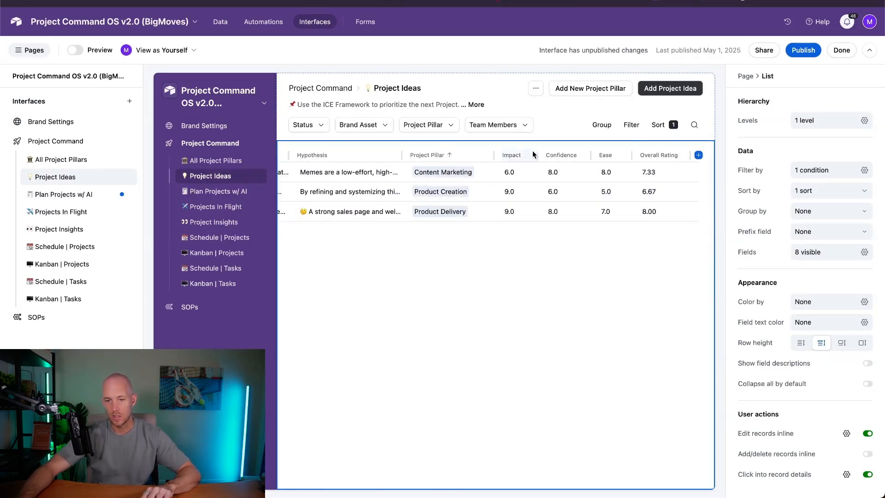
{"action": "scroll", "coordinate": [411, 228], "scroll_direction": "left", "scroll_amount": 5}
{"action": "scroll", "coordinate": [411, 228], "scroll_direction": "right", "scroll_amount": 5}
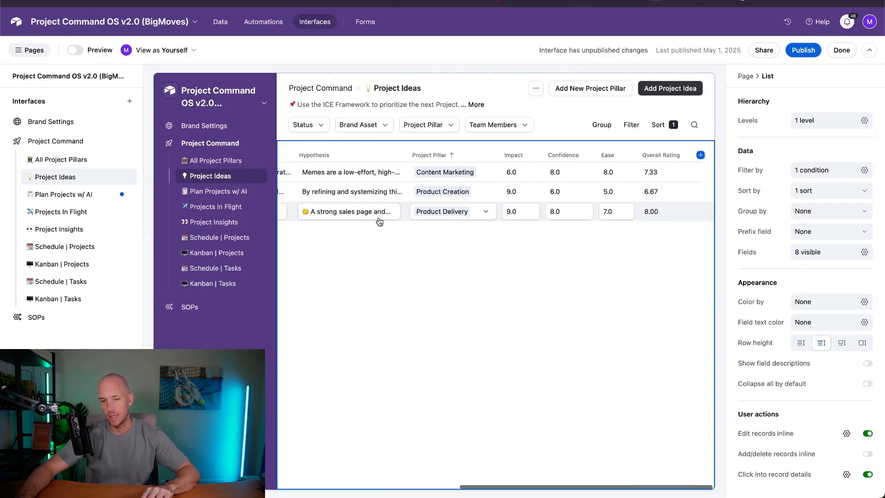
{"action": "scroll", "coordinate": [379, 222], "scroll_direction": "left", "scroll_amount": 5}
{"action": "left_click", "coordinate": [463, 212]}
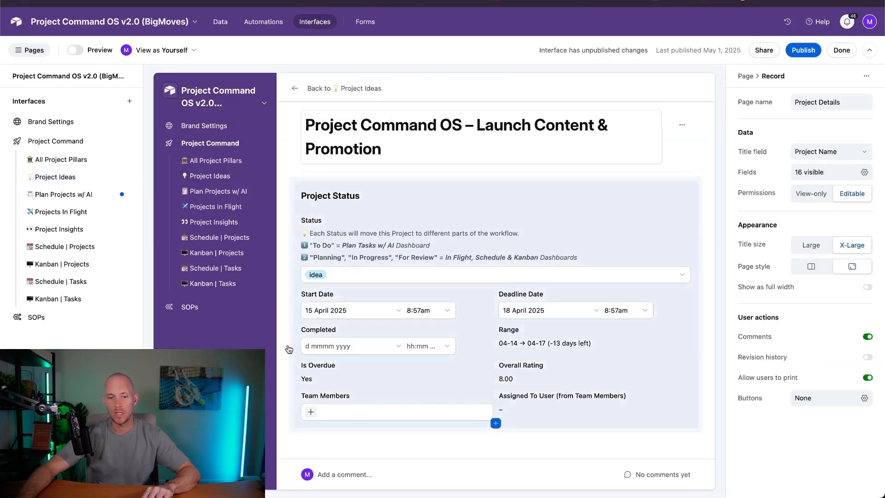
Step: Switch the launch content project's status to to do and restore it to idea
{"action": "left_click", "coordinate": [361, 277]}
{"action": "left_click", "coordinate": [364, 275]}
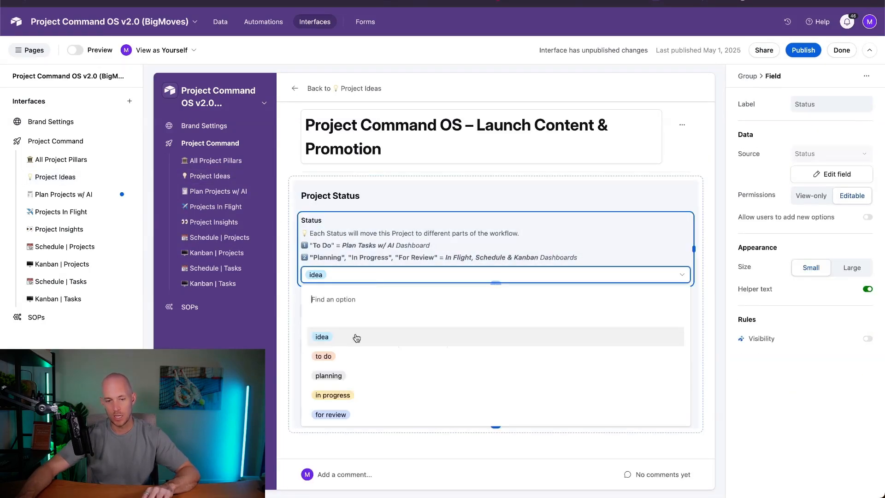
{"action": "left_click", "coordinate": [322, 354]}
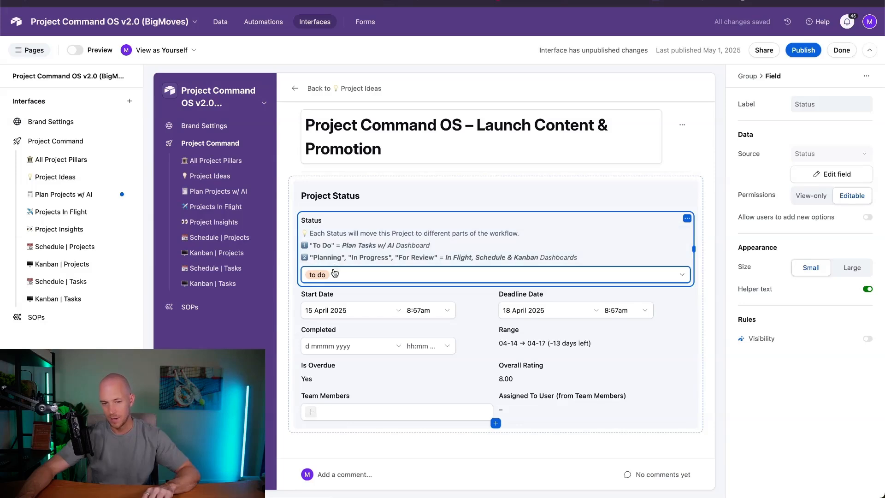
{"action": "left_click", "coordinate": [333, 274]}
{"action": "left_click", "coordinate": [334, 339]}
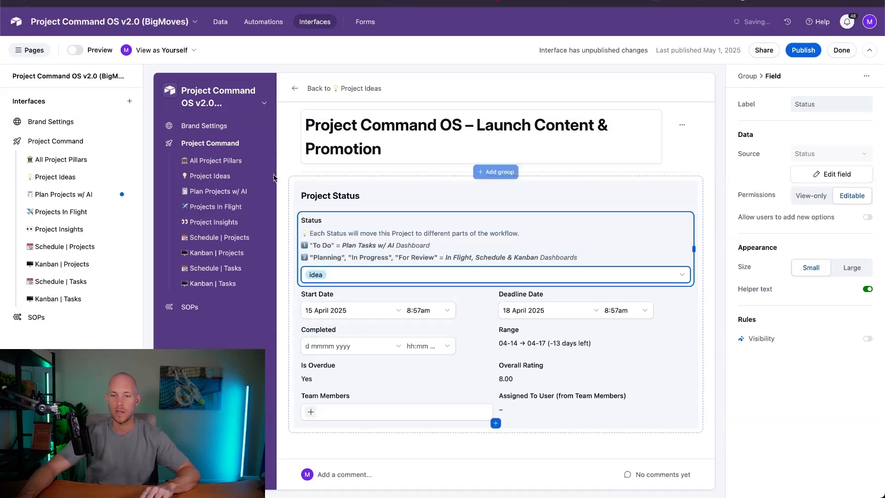
Step: Return to the Plan Projects w/ AI page and check the Choose Task picker
{"action": "left_click", "coordinate": [201, 192]}
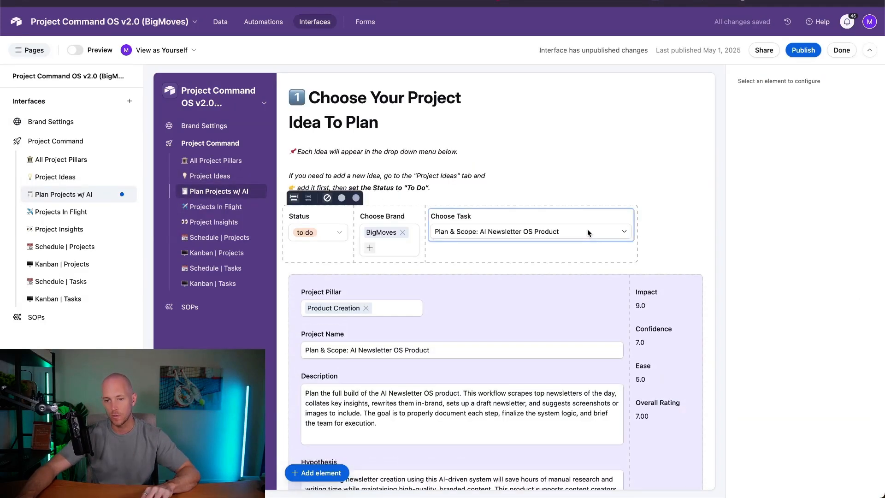
{"action": "left_click", "coordinate": [587, 229]}
{"action": "left_click", "coordinate": [676, 226]}
{"action": "left_click", "coordinate": [707, 219]}
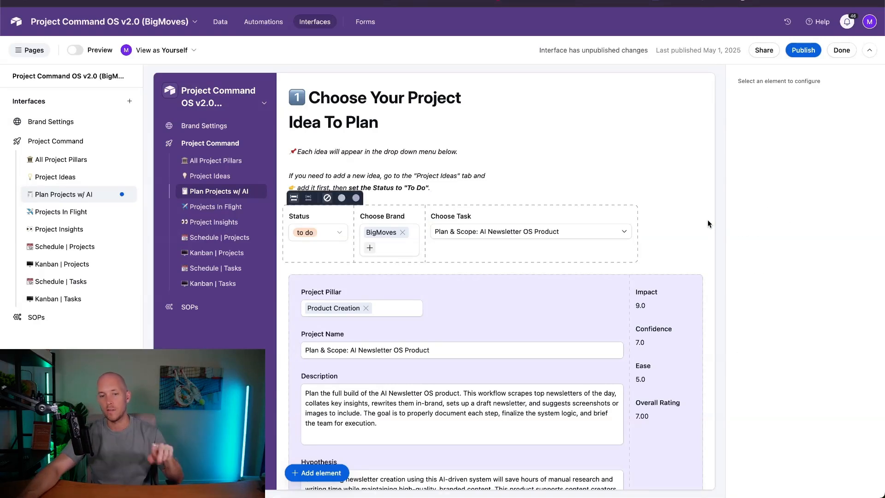
Step: Highlight the full instruction text below the "Choose Your Project Idea To Plan" heading, then deselect the text element
{"action": "left_click", "coordinate": [386, 178]}
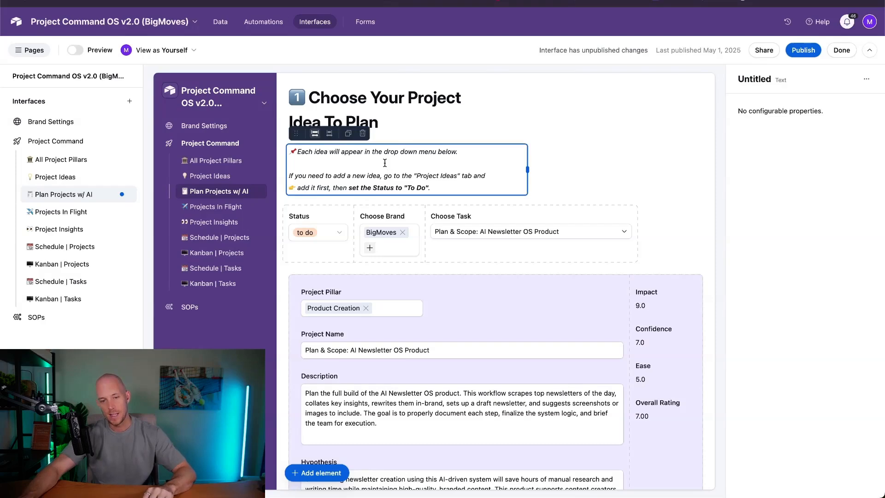
{"action": "triple_click", "coordinate": [385, 177]}
{"action": "left_click", "coordinate": [323, 173]}
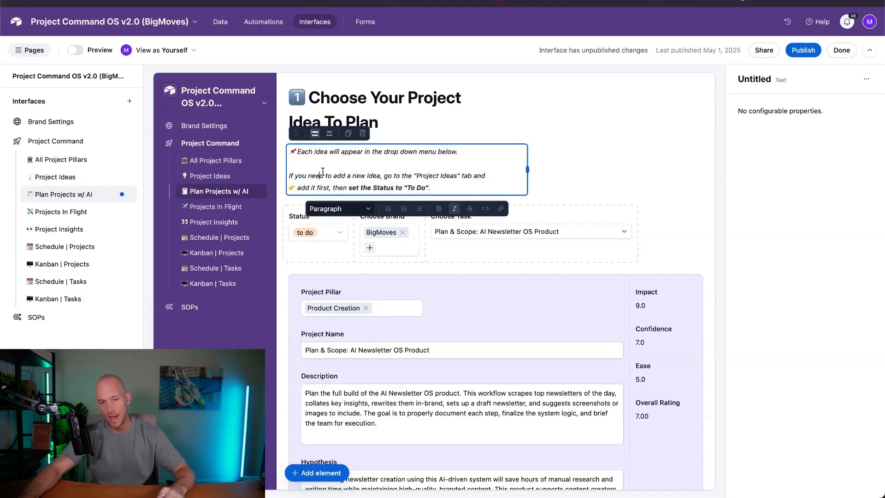
{"action": "left_click_drag", "start_coordinate": [290, 152], "coordinate": [492, 188]}
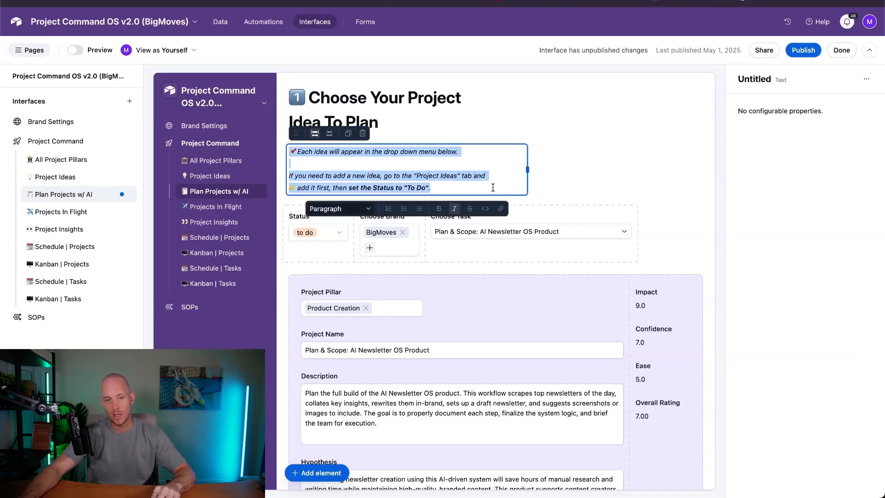
{"action": "left_click", "coordinate": [662, 187]}
Step: Examine the project detail fields, the extra context instructions and dates, and the "Choose Your Team & Tools" section
{"action": "scroll", "coordinate": [666, 188], "scroll_direction": "down", "scroll_amount": 3}
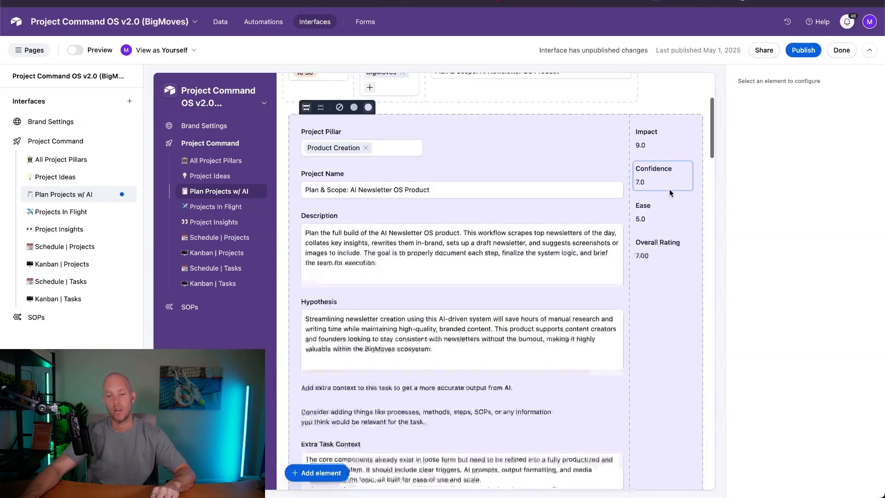
{"action": "scroll", "coordinate": [481, 180], "scroll_direction": "up", "scroll_amount": 3}
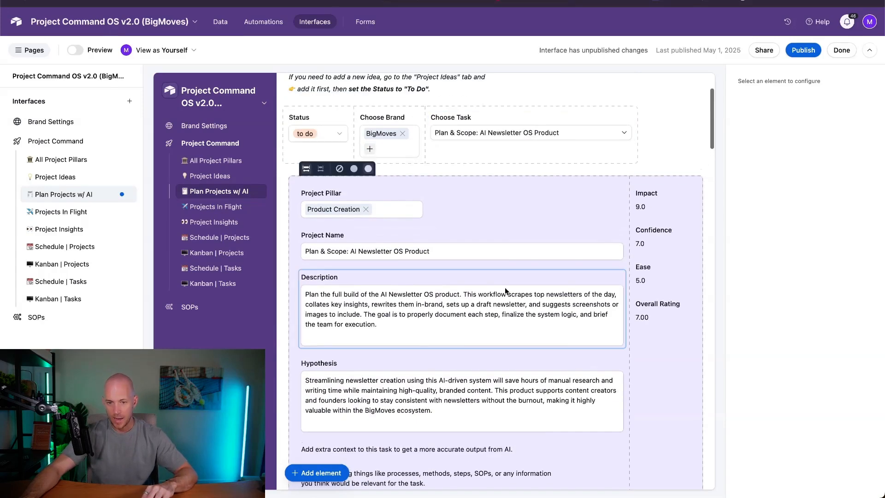
{"action": "scroll", "coordinate": [505, 289], "scroll_direction": "down", "scroll_amount": 3}
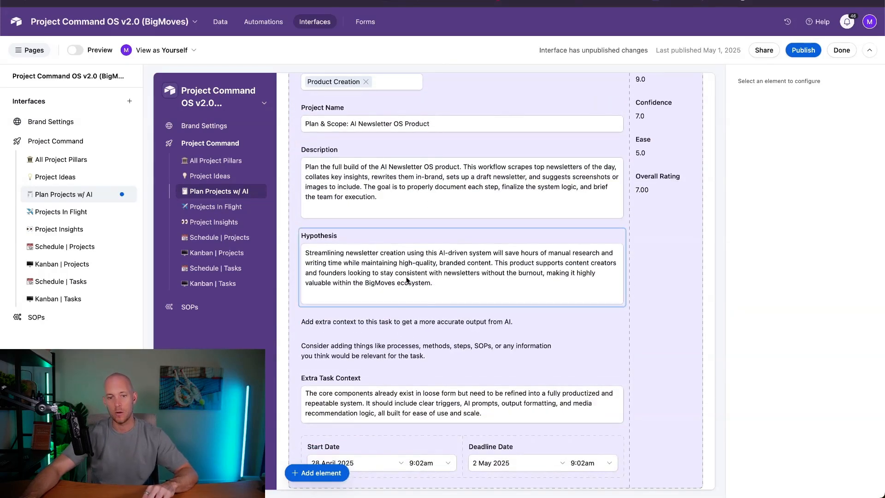
{"action": "scroll", "coordinate": [383, 295], "scroll_direction": "down", "scroll_amount": 1}
{"action": "left_click", "coordinate": [371, 272]}
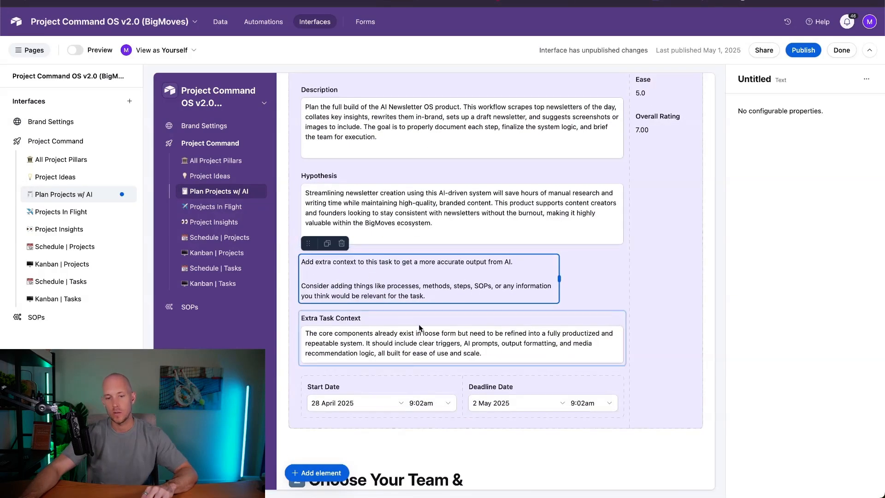
{"action": "left_click", "coordinate": [573, 269]}
{"action": "scroll", "coordinate": [350, 302], "scroll_direction": "down", "scroll_amount": 2}
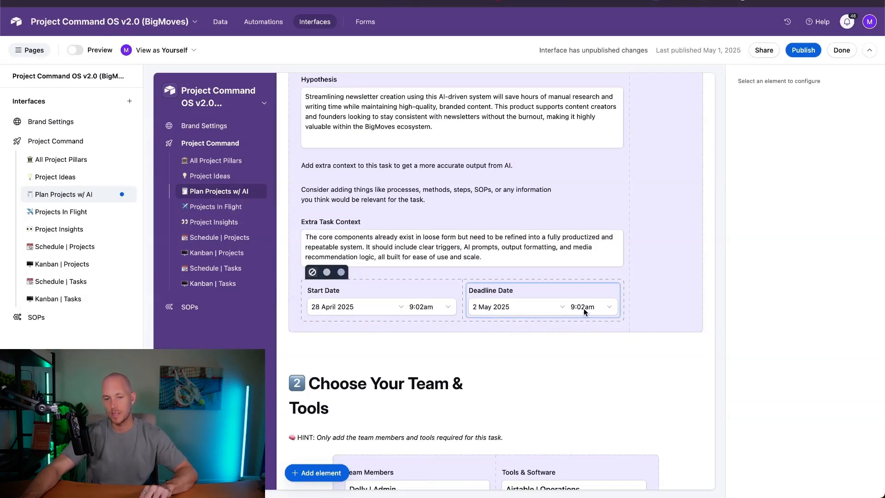
{"action": "scroll", "coordinate": [555, 359], "scroll_direction": "down", "scroll_amount": 6}
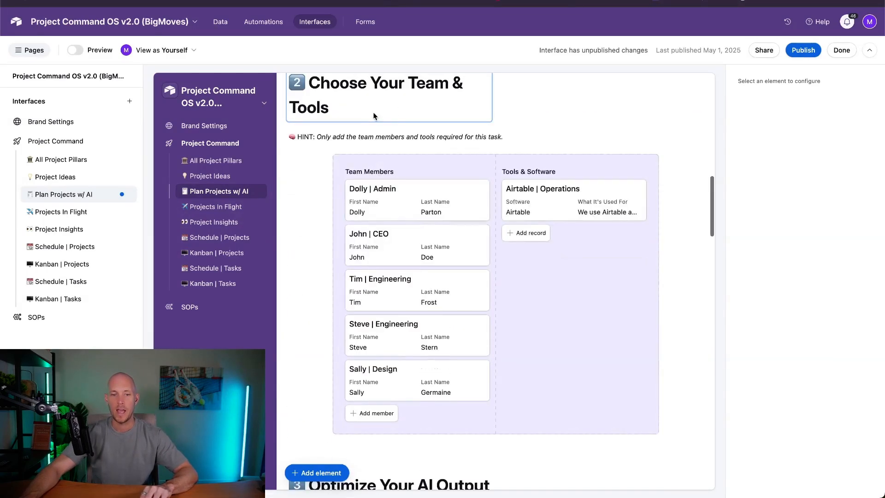
Step: Review the projects offered in the Choose Task picker, then close the list and deselect the element
{"action": "scroll", "coordinate": [616, 140], "scroll_direction": "up", "scroll_amount": 2}
{"action": "scroll", "coordinate": [616, 140], "scroll_direction": "down", "scroll_amount": 2}
{"action": "scroll", "coordinate": [660, 155], "scroll_direction": "up", "scroll_amount": 12}
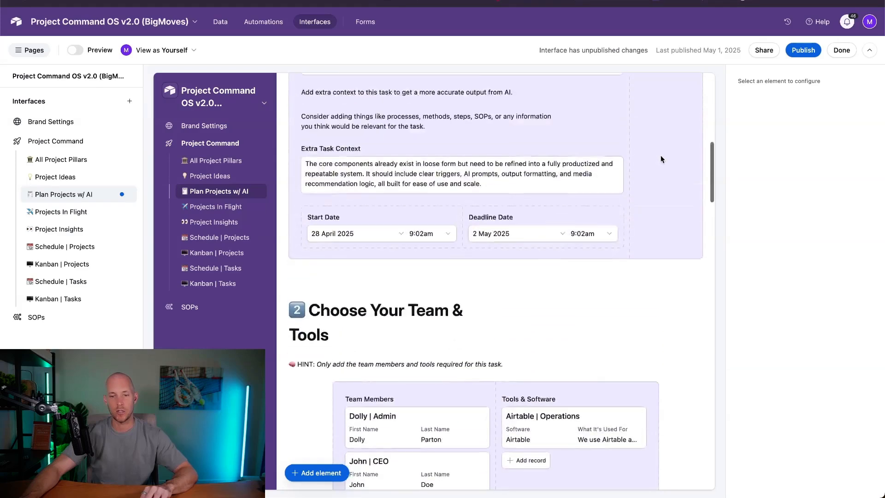
{"action": "left_click", "coordinate": [519, 138]}
{"action": "left_click", "coordinate": [558, 139]}
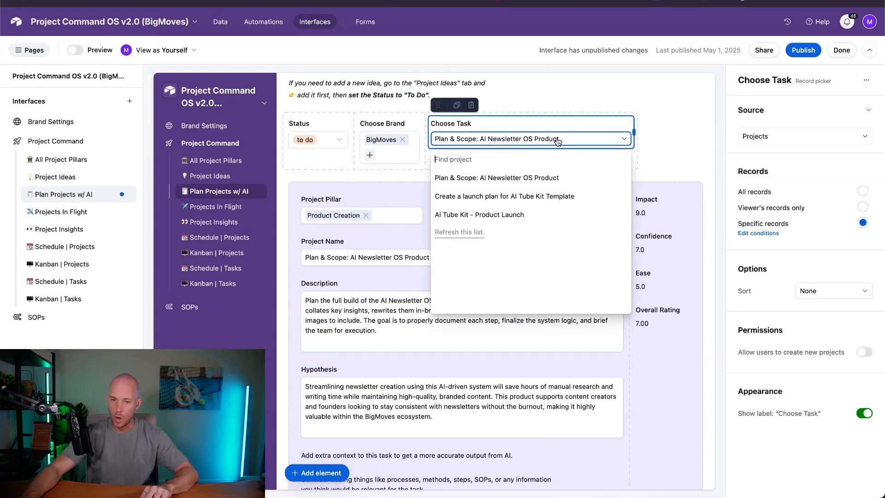
{"action": "left_click", "coordinate": [558, 141]}
{"action": "left_click", "coordinate": [689, 145]}
Step: Inspect the Team Members and Tools & Software fields and the hint text under "Choose Your Team & Tools"
{"action": "scroll", "coordinate": [687, 154], "scroll_direction": "down", "scroll_amount": 11}
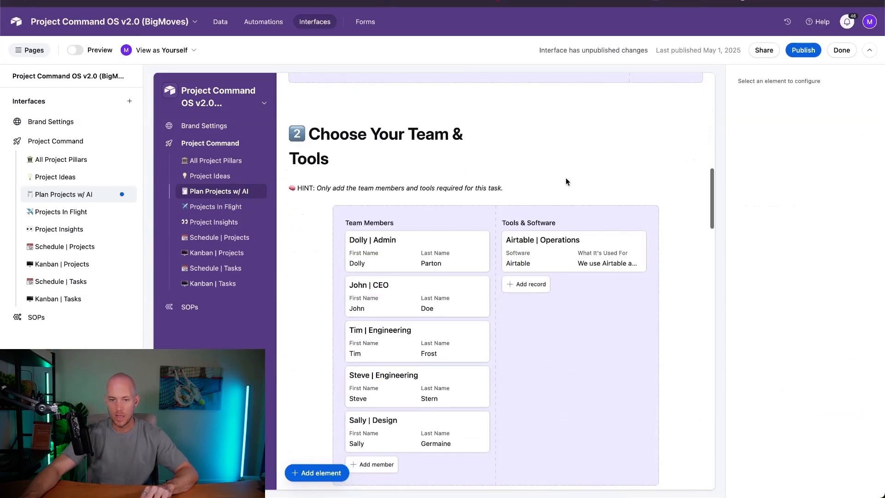
{"action": "left_click", "coordinate": [399, 245]}
{"action": "left_click", "coordinate": [555, 238]}
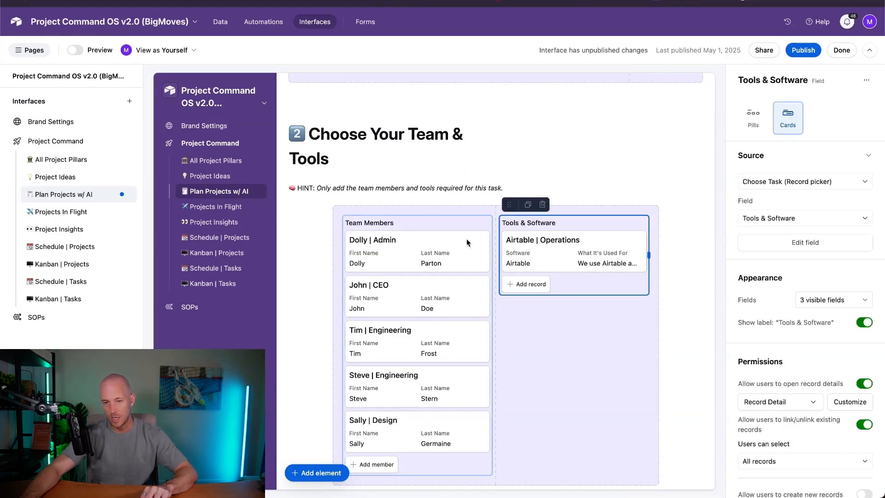
{"action": "left_click", "coordinate": [468, 243]}
{"action": "left_click", "coordinate": [610, 269]}
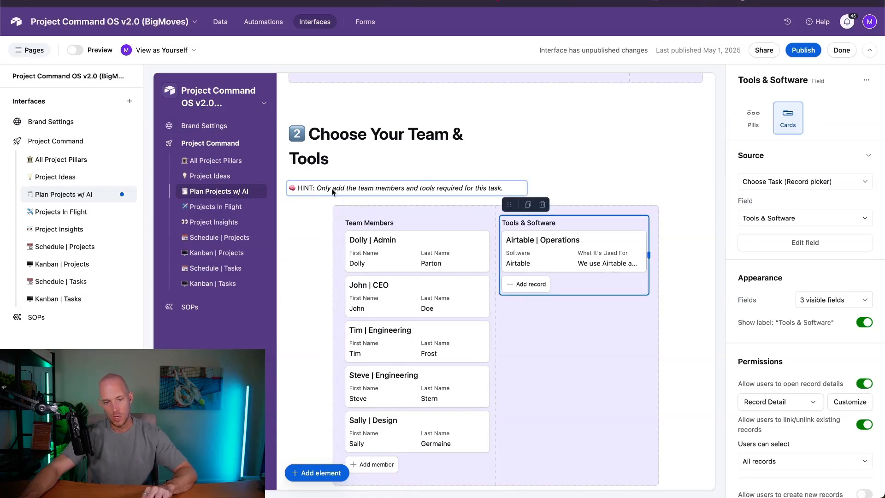
{"action": "left_click", "coordinate": [516, 189]}
{"action": "left_click", "coordinate": [572, 206]}
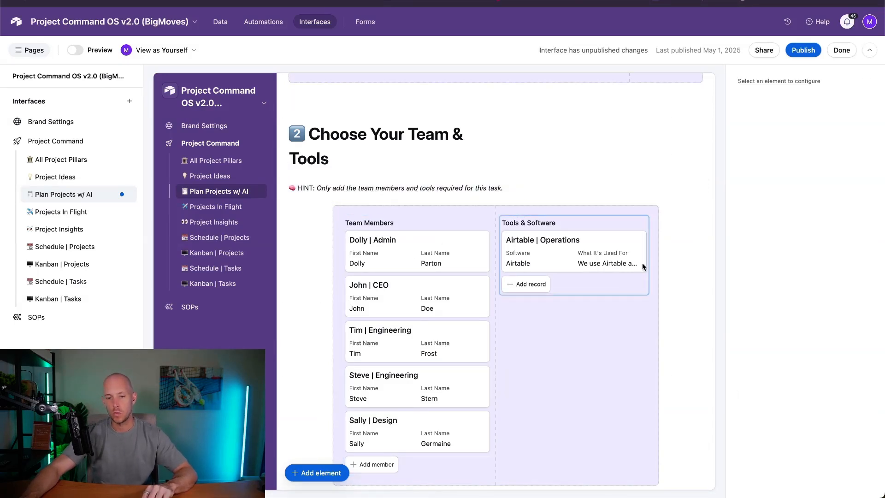
{"action": "double_click", "coordinate": [328, 186]}
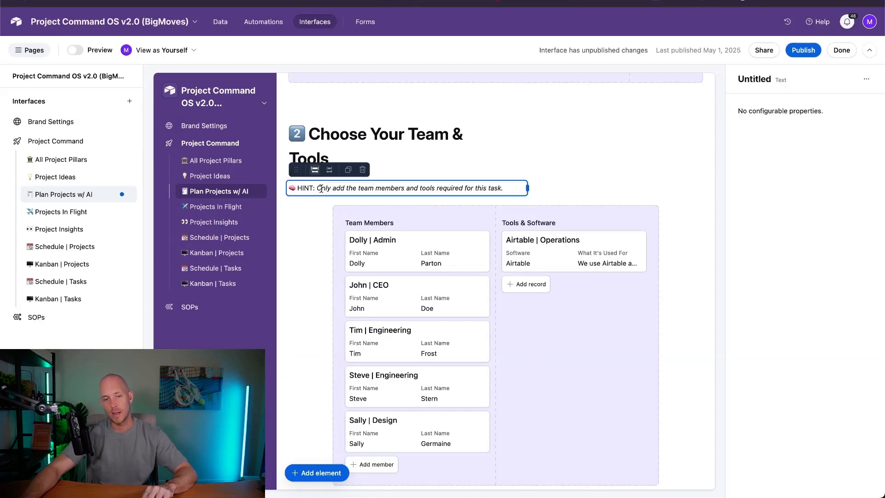
Step: Examine the "Optimize Your AI Output (Optional)" heading, its instruction text and the Team Member Plan template
{"action": "scroll", "coordinate": [673, 259], "scroll_direction": "down", "scroll_amount": 10}
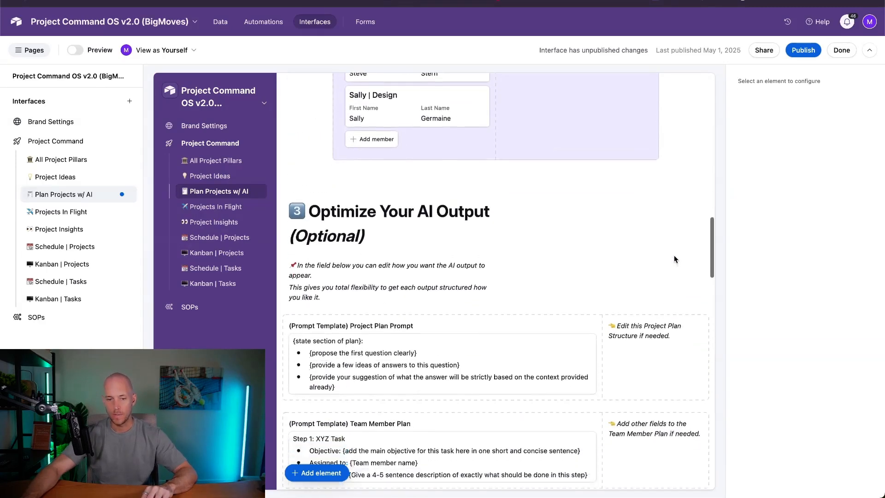
{"action": "left_click", "coordinate": [437, 99]}
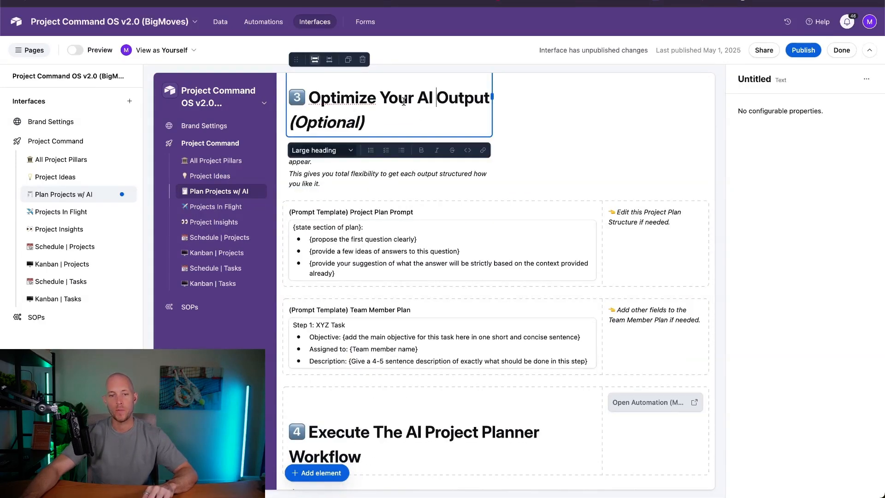
{"action": "left_click", "coordinate": [348, 156]}
{"action": "left_click", "coordinate": [483, 173]}
{"action": "left_click", "coordinate": [532, 168]}
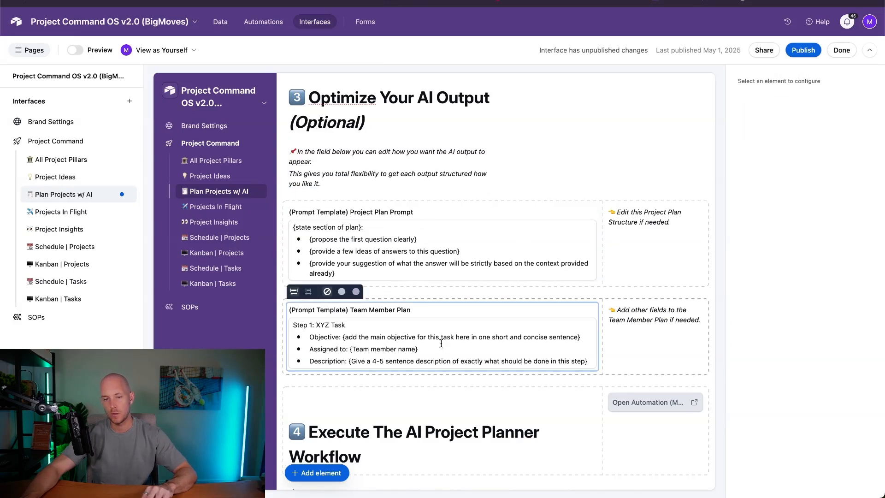
{"action": "left_click", "coordinate": [585, 339]}
{"action": "left_click", "coordinate": [697, 183]}
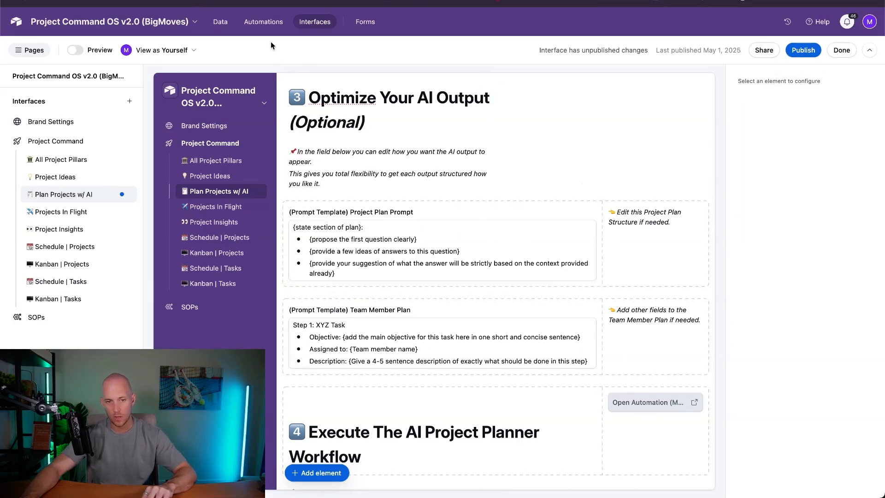
Step: Highlight the full contents of the Project Plan Prompt and Team Member Plan template fields in turn, then deselect them
{"action": "left_click", "coordinate": [324, 157]}
{"action": "double_click", "coordinate": [385, 241]}
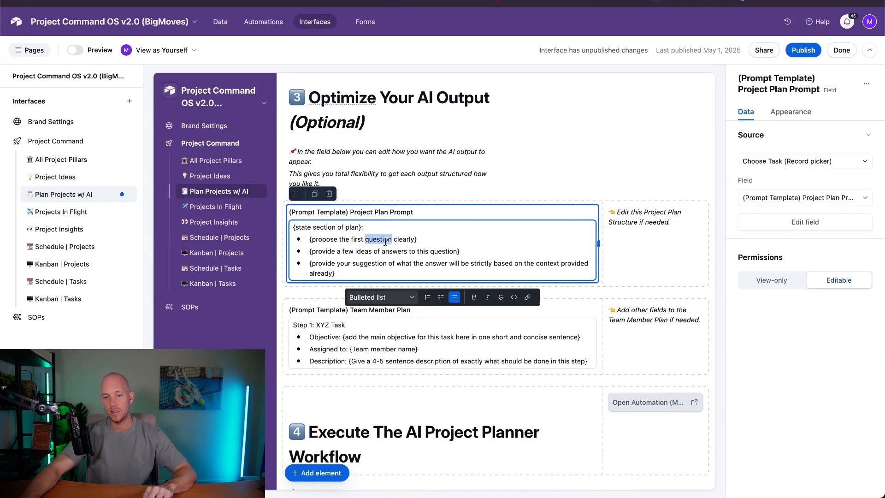
{"action": "key", "text": "ctrl+a"}
{"action": "left_click", "coordinate": [573, 165]}
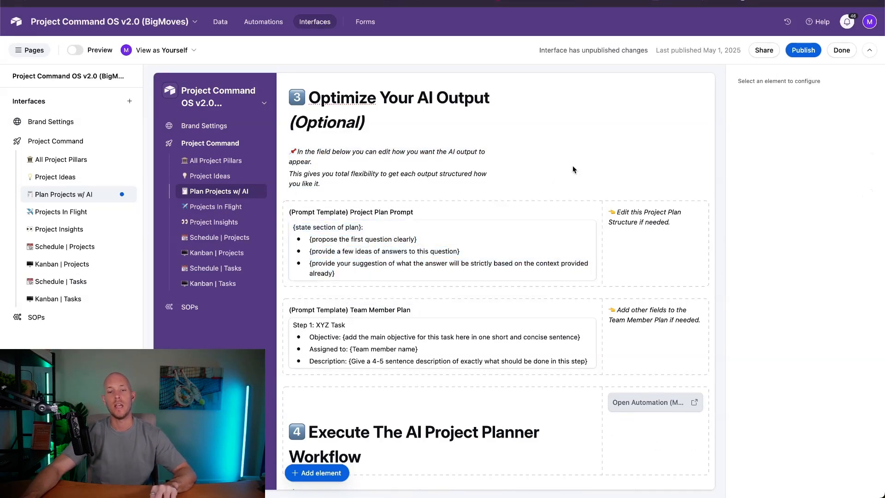
{"action": "triple_click", "coordinate": [391, 347]}
{"action": "key", "text": "ctrl+a"}
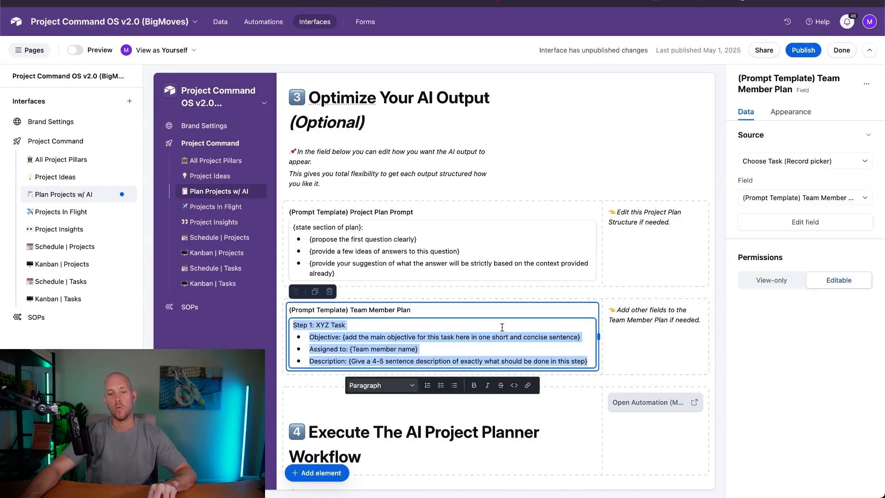
{"action": "left_click", "coordinate": [617, 133]}
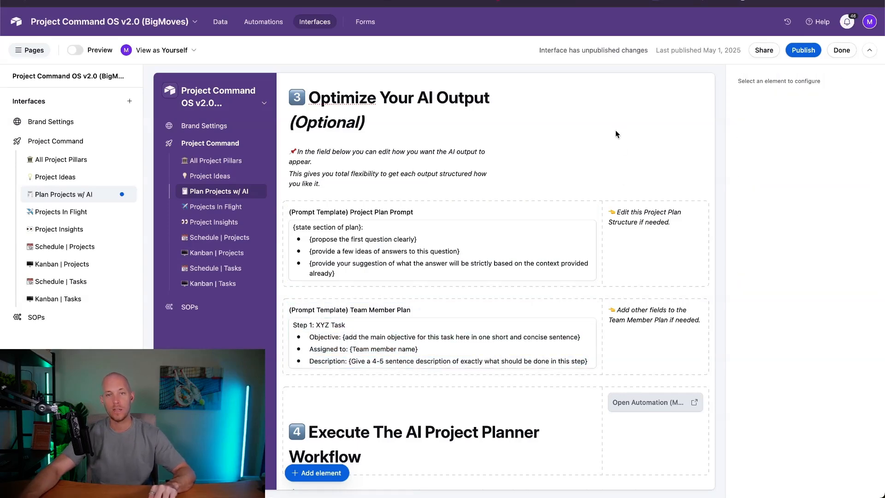
Step: Select the "Execute The AI Project Planner Workflow" heading and highlight its text
{"action": "scroll", "coordinate": [615, 130], "scroll_direction": "down", "scroll_amount": 5}
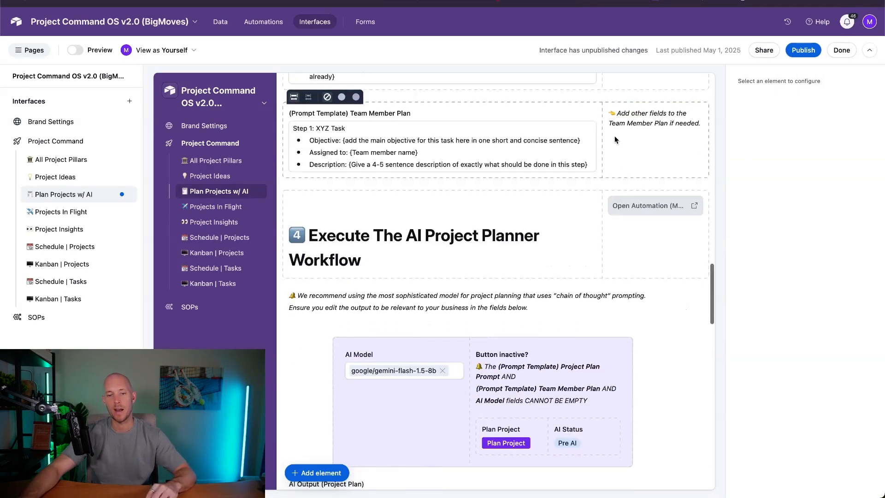
{"action": "scroll", "coordinate": [615, 136], "scroll_direction": "down", "scroll_amount": 3}
{"action": "left_click", "coordinate": [315, 134]}
{"action": "left_click_drag", "start_coordinate": [307, 132], "coordinate": [376, 155]}
{"action": "left_click", "coordinate": [393, 130]}
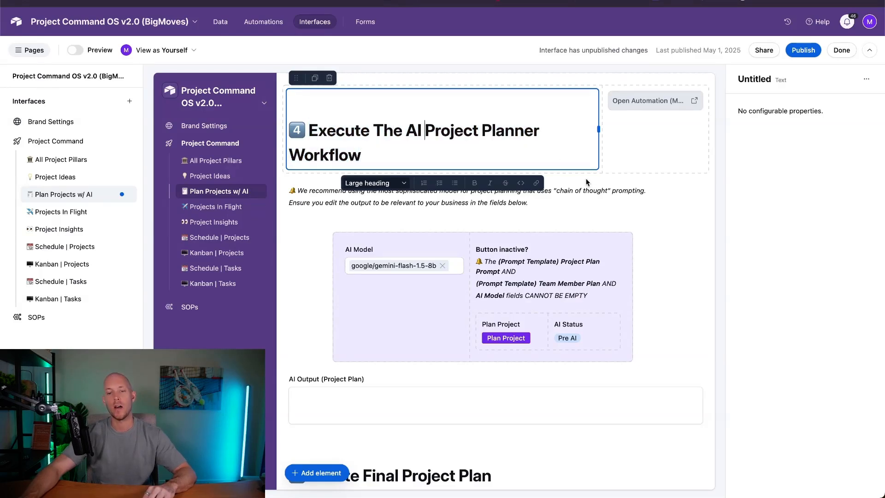
Step: Highlight the "chain of thought" model recommendation and the line about editing the output, then deselect the text element
{"action": "left_click", "coordinate": [560, 194]}
{"action": "double_click", "coordinate": [407, 200]}
{"action": "triple_click", "coordinate": [407, 200]}
{"action": "left_click", "coordinate": [548, 194]}
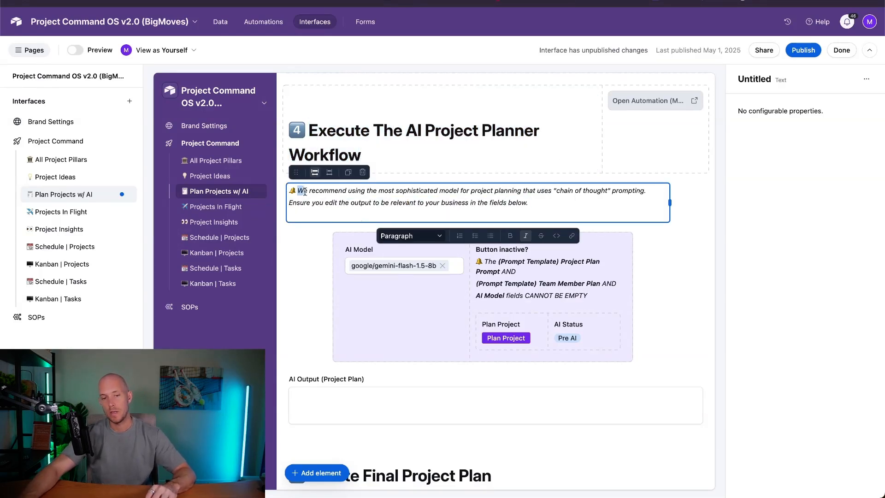
{"action": "left_click_drag", "start_coordinate": [305, 192], "coordinate": [671, 194]}
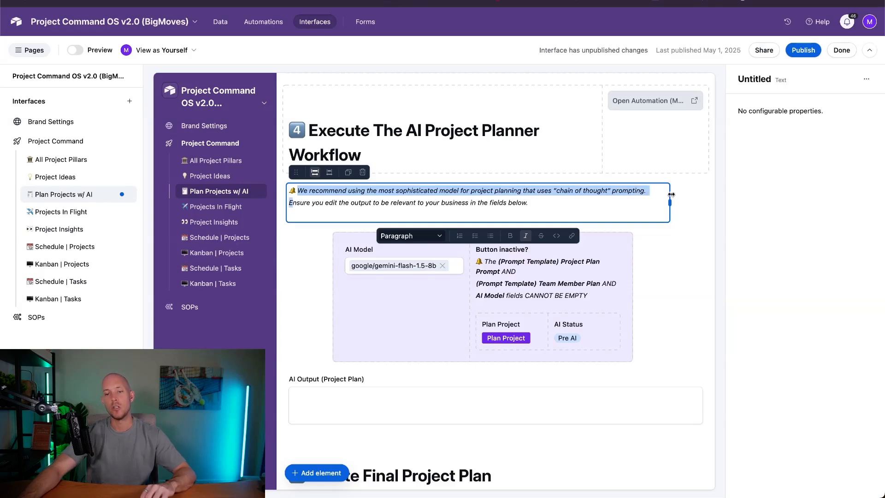
{"action": "left_click", "coordinate": [619, 190]}
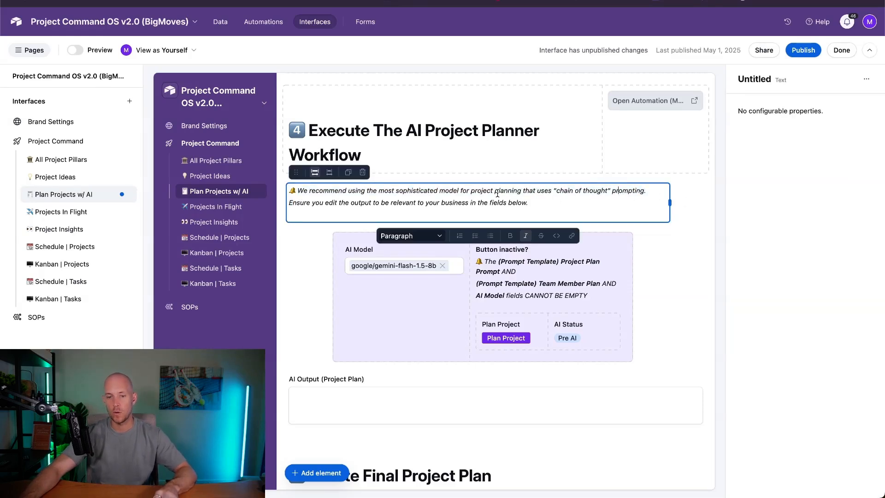
{"action": "left_click", "coordinate": [714, 193]}
{"action": "triple_click", "coordinate": [569, 190]}
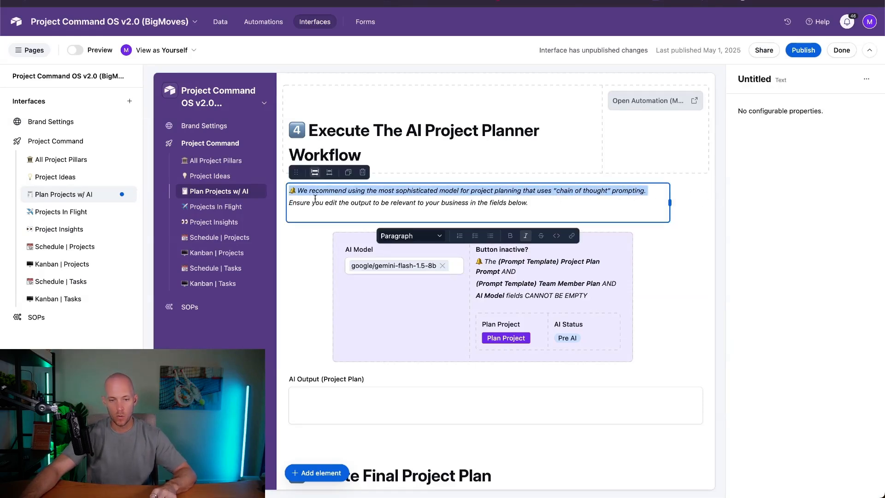
{"action": "left_click", "coordinate": [293, 199]}
{"action": "triple_click", "coordinate": [303, 204]}
{"action": "left_click", "coordinate": [698, 243]}
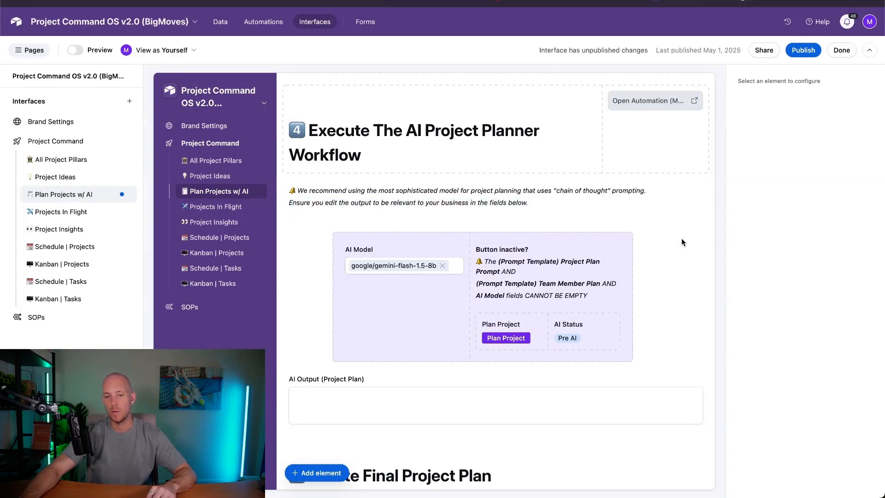
Step: Inspect the AI Model field, the "Button inactive?" note and the AI Status field's settings
{"action": "scroll", "coordinate": [668, 234], "scroll_direction": "down", "scroll_amount": 3}
{"action": "left_click", "coordinate": [368, 128]}
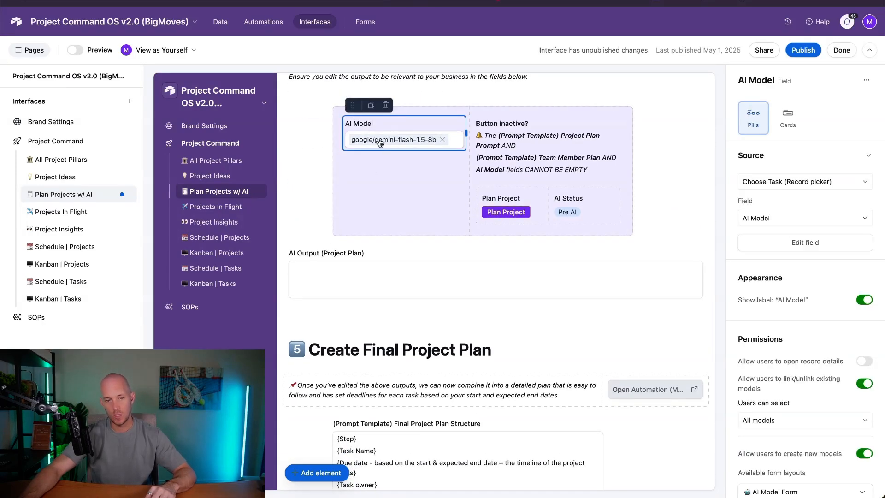
{"action": "scroll", "coordinate": [403, 128], "scroll_direction": "up", "scroll_amount": 1}
{"action": "left_click", "coordinate": [500, 203]}
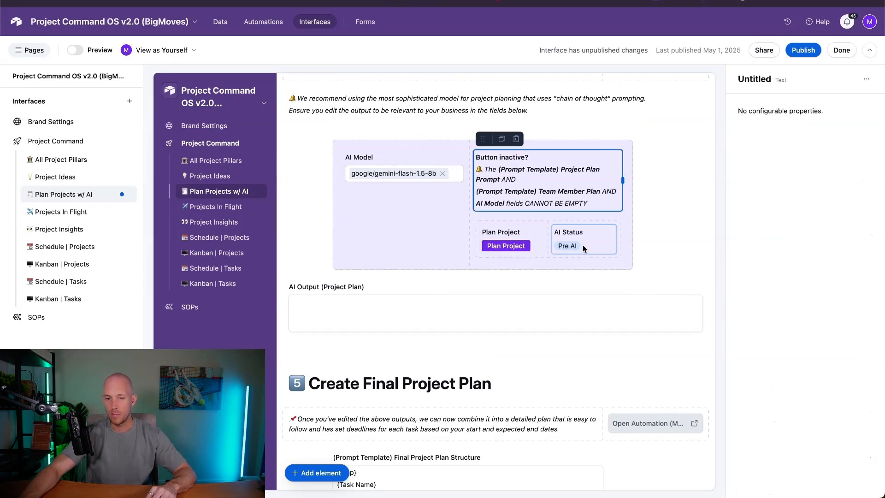
{"action": "left_click", "coordinate": [612, 249]}
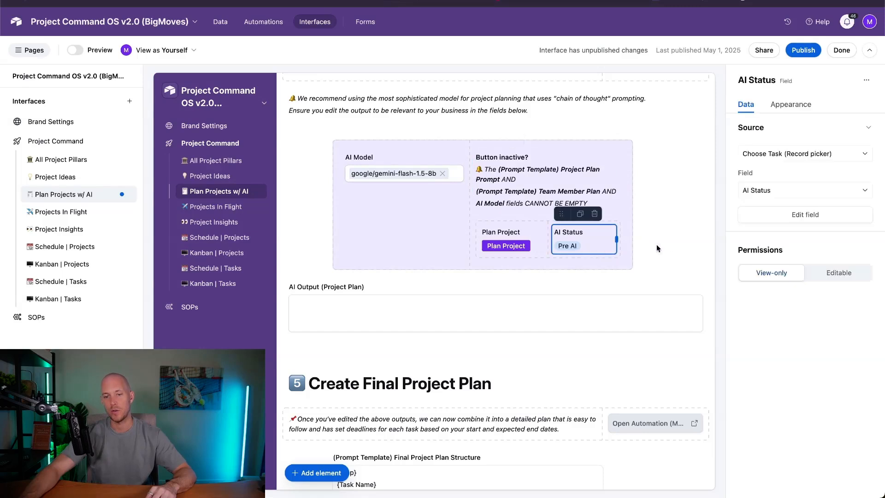
{"action": "left_click", "coordinate": [656, 244]}
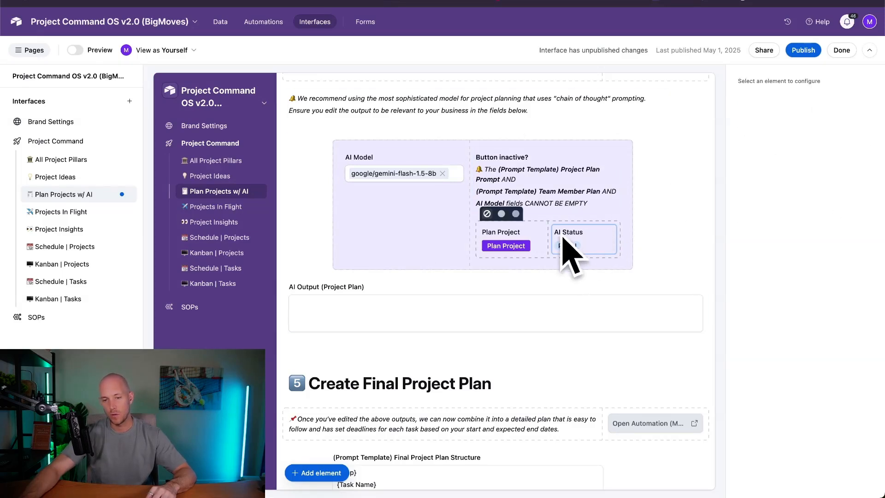
Step: Inspect the AI Output (Project Plan) field, then check the AI Status field's settings again and deselect it
{"action": "left_click", "coordinate": [426, 316]}
{"action": "left_click", "coordinate": [324, 307]}
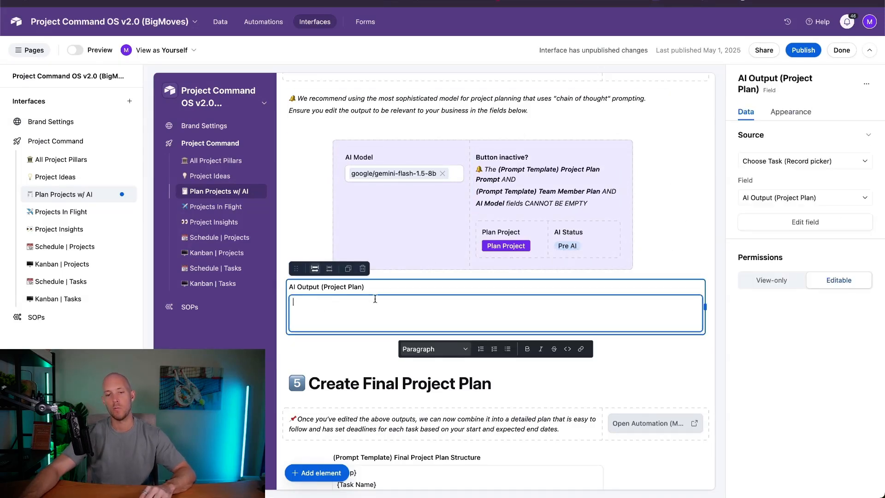
{"action": "left_click", "coordinate": [565, 247]}
{"action": "left_click", "coordinate": [666, 236]}
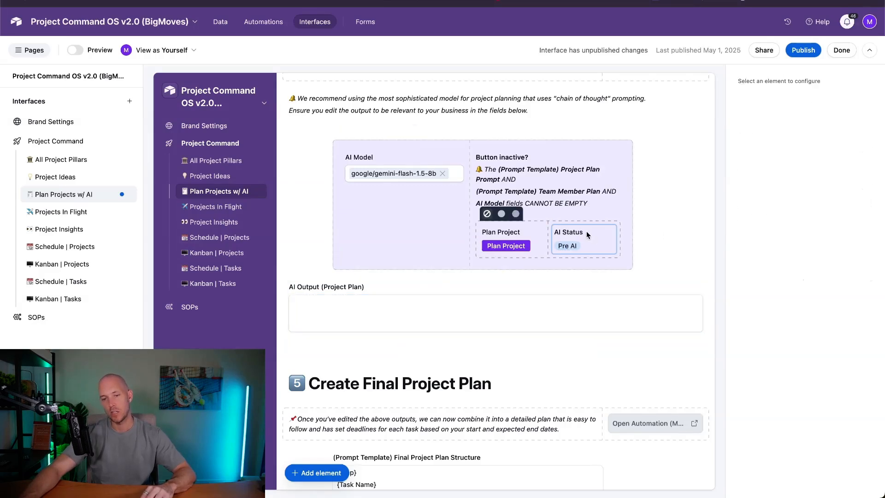
{"action": "left_click", "coordinate": [586, 235]}
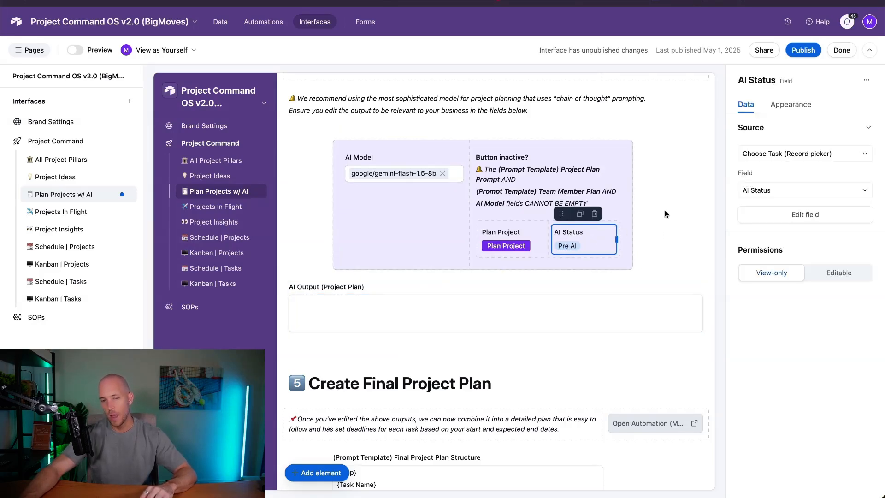
{"action": "left_click", "coordinate": [664, 213]}
Step: Make the AI Status field editable, view its status options, restore it to view-only and recheck its settings
{"action": "left_click", "coordinate": [600, 243]}
{"action": "left_click", "coordinate": [838, 273]}
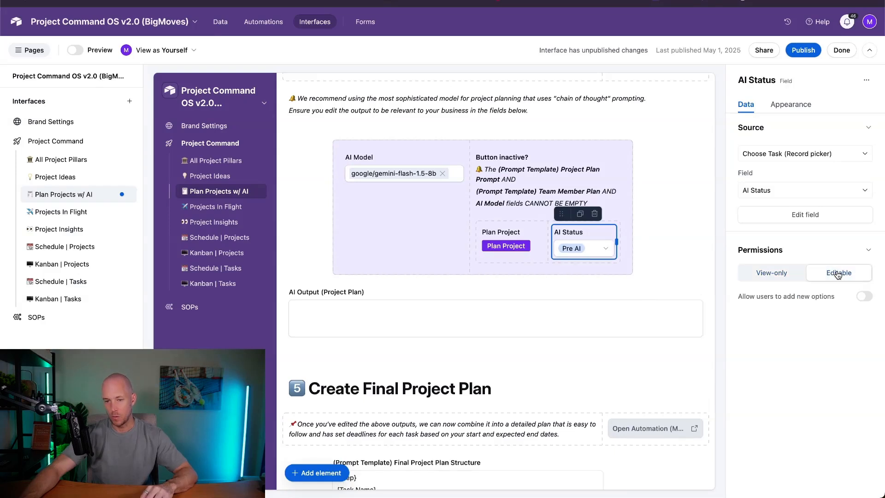
{"action": "left_click", "coordinate": [584, 248]}
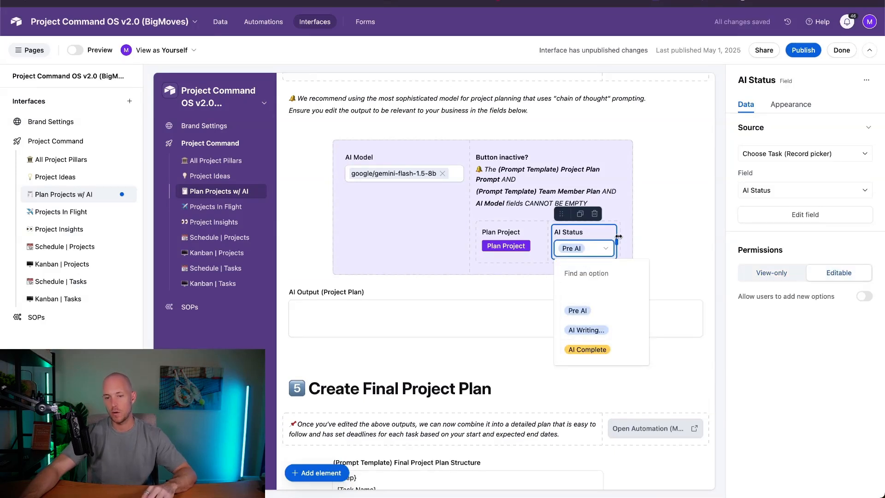
{"action": "left_click", "coordinate": [685, 245]}
{"action": "left_click", "coordinate": [594, 234]}
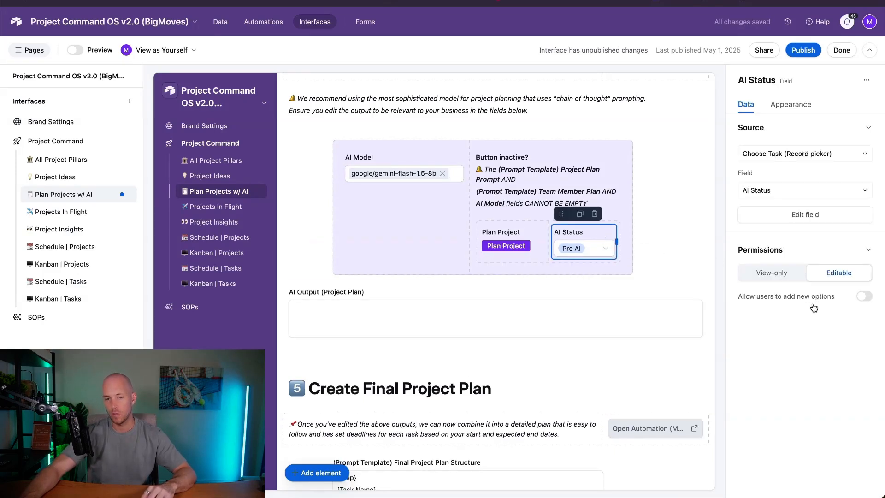
{"action": "left_click", "coordinate": [771, 278]}
{"action": "left_click", "coordinate": [674, 251]}
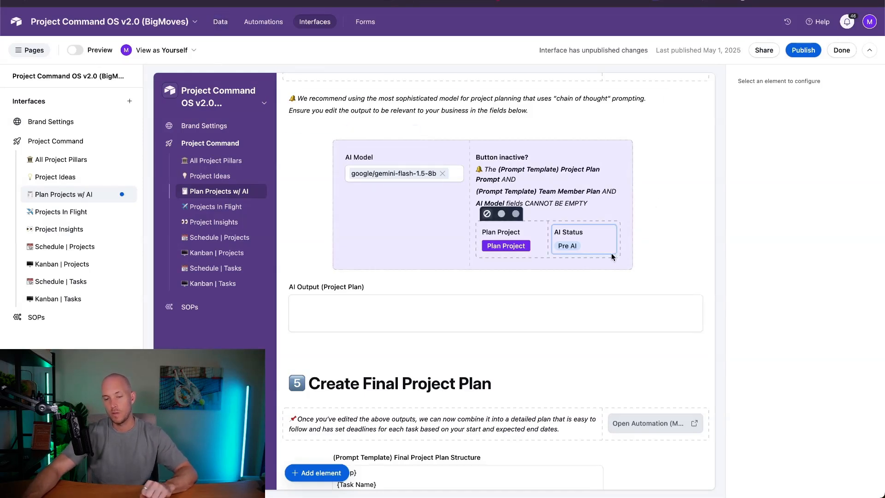
{"action": "left_click", "coordinate": [591, 248]}
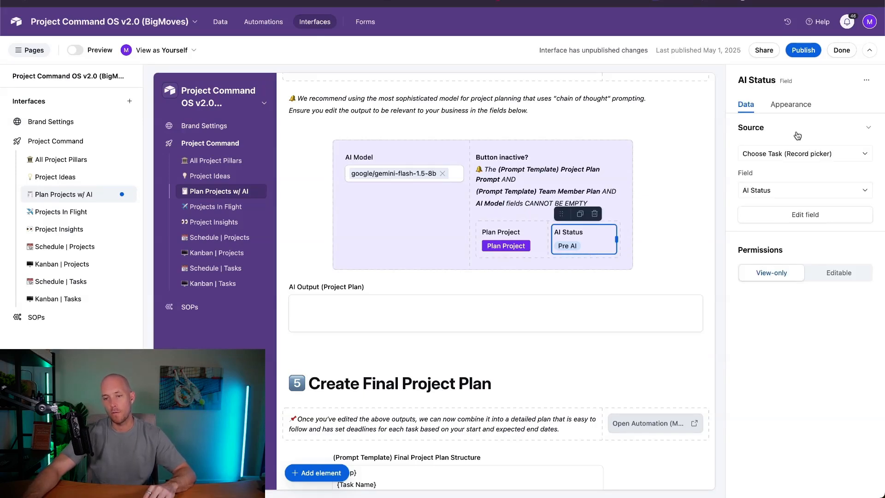
{"action": "left_click", "coordinate": [662, 202]}
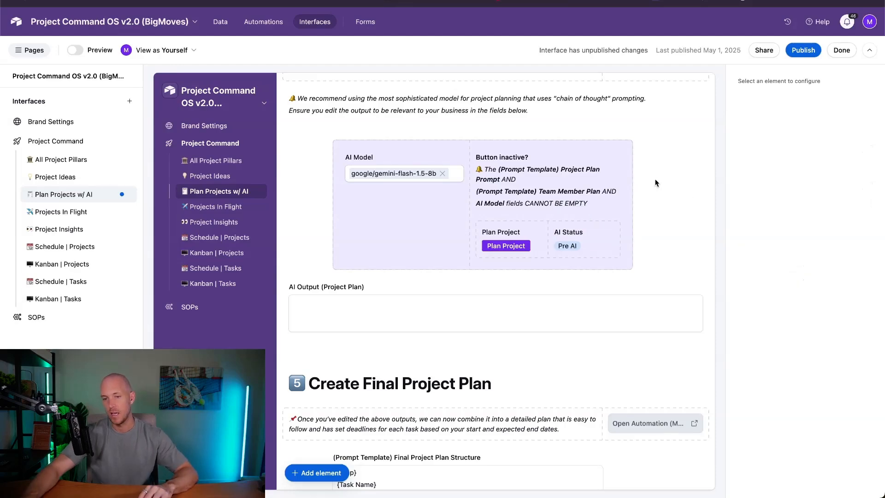
Step: Review the page down to Create Final Project Plan and inspect the Open Automation button's action settings, then deselect it
{"action": "scroll", "coordinate": [670, 127], "scroll_direction": "down", "scroll_amount": 5}
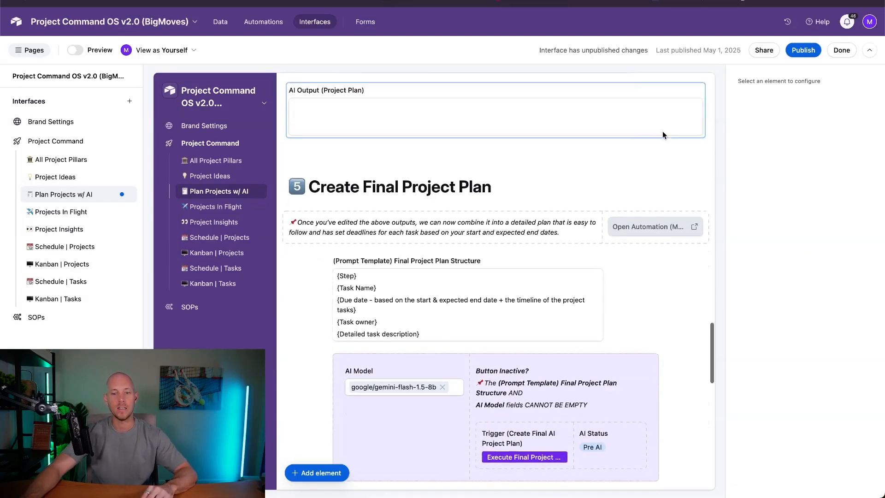
{"action": "scroll", "coordinate": [288, 138], "scroll_direction": "up", "scroll_amount": 5}
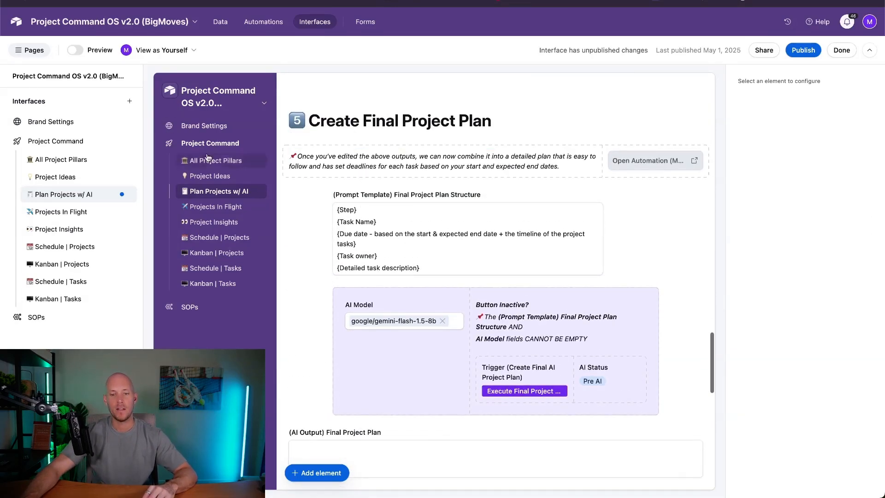
{"action": "scroll", "coordinate": [295, 122], "scroll_direction": "up", "scroll_amount": 20}
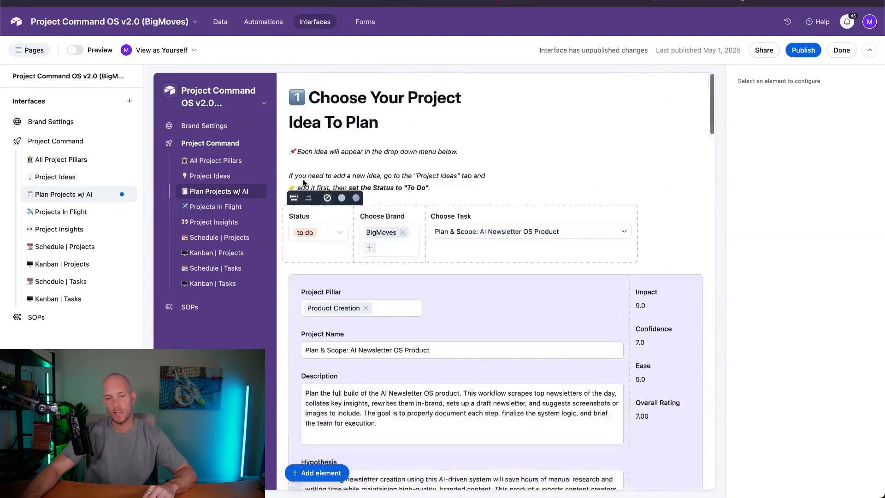
{"action": "scroll", "coordinate": [297, 104], "scroll_direction": "down", "scroll_amount": 20}
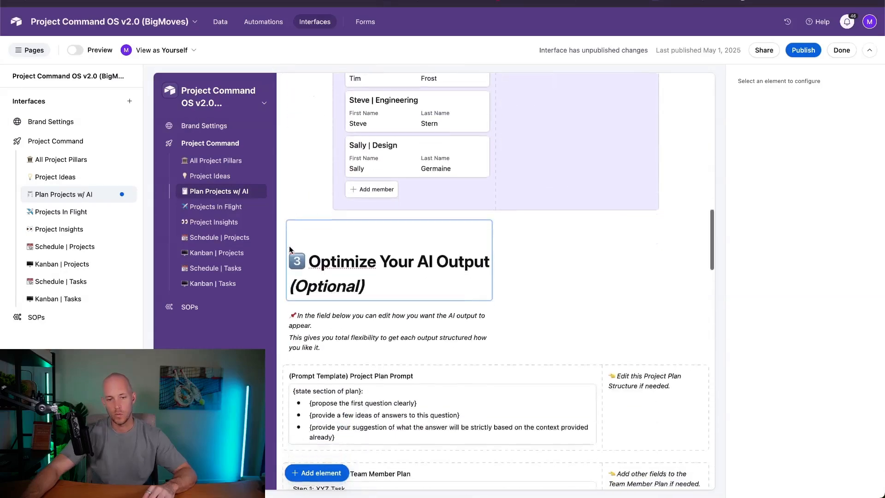
{"action": "scroll", "coordinate": [316, 193], "scroll_direction": "down", "scroll_amount": 8}
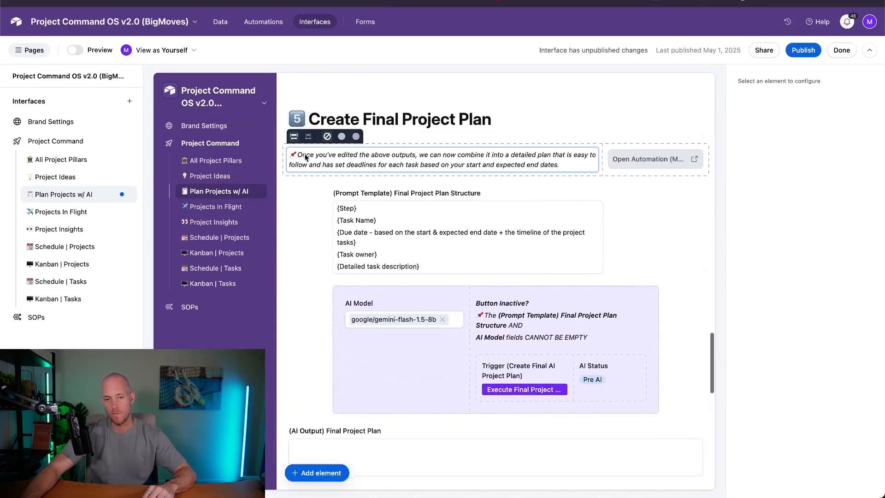
{"action": "left_click_drag", "start_coordinate": [292, 155], "coordinate": [695, 237]}
{"action": "left_click", "coordinate": [649, 162]}
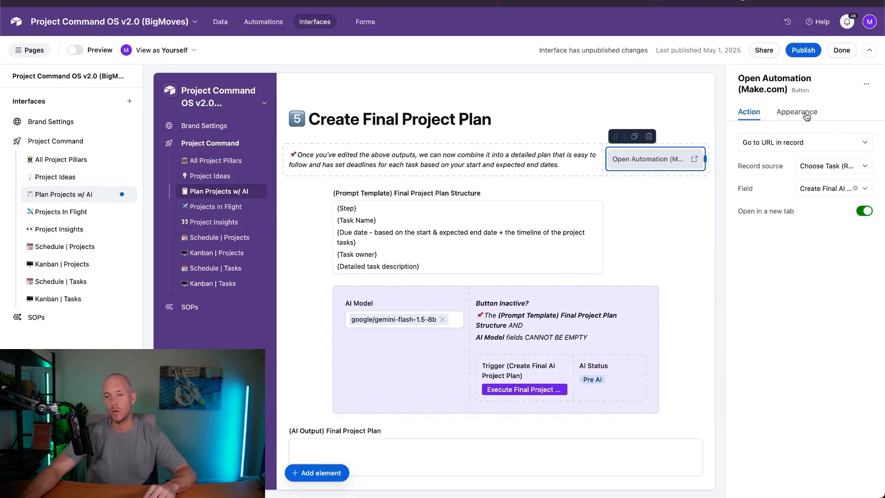
{"action": "left_click", "coordinate": [674, 250]}
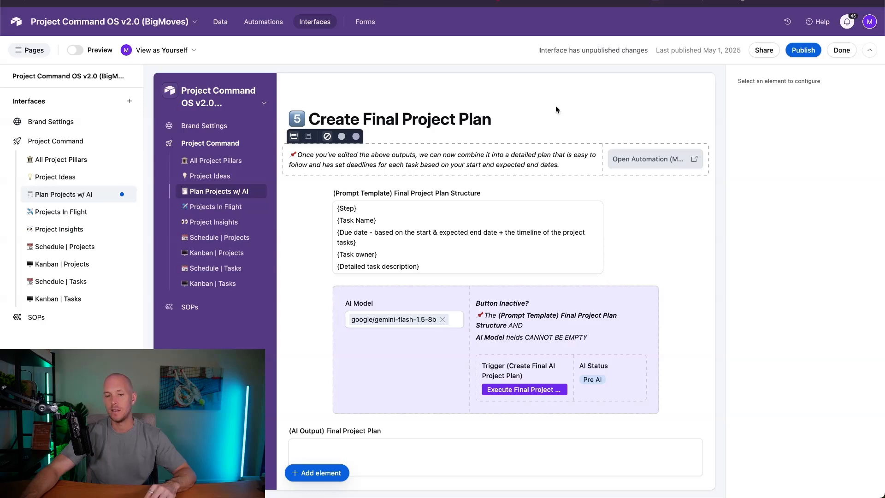
Step: Inspect the AI Status field of the final plan section and the (AI Output) Final Project Plan field's settings
{"action": "scroll", "coordinate": [655, 208], "scroll_direction": "down", "scroll_amount": 3}
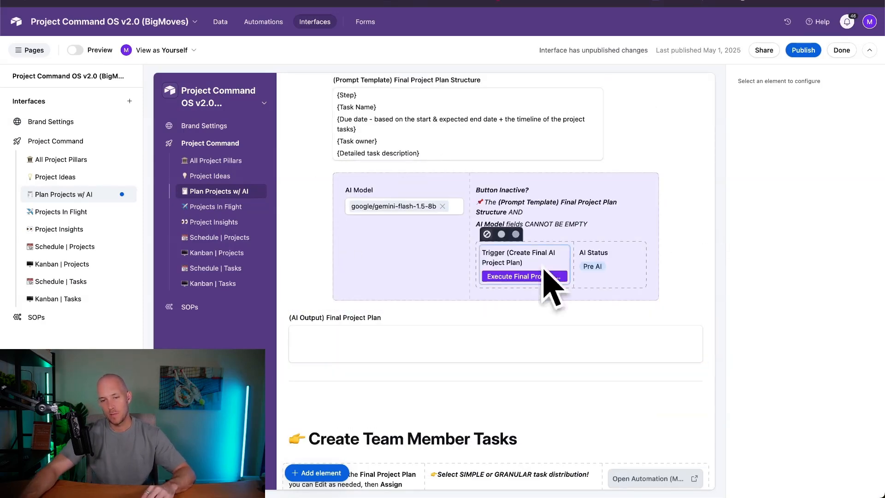
{"action": "left_click", "coordinate": [595, 278]}
{"action": "left_click", "coordinate": [662, 276]}
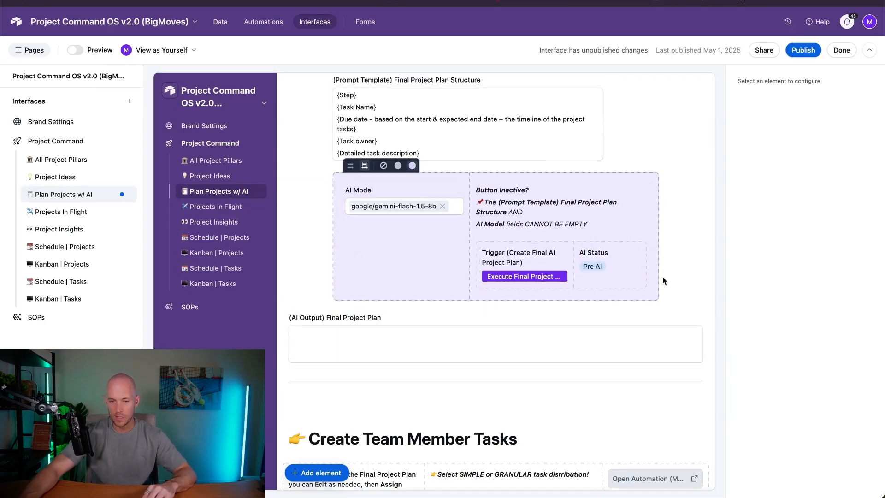
{"action": "scroll", "coordinate": [432, 187], "scroll_direction": "down", "scroll_amount": 4}
{"action": "left_click", "coordinate": [373, 216]}
{"action": "left_click", "coordinate": [373, 216]}
{"action": "scroll", "coordinate": [385, 262], "scroll_direction": "down", "scroll_amount": 4}
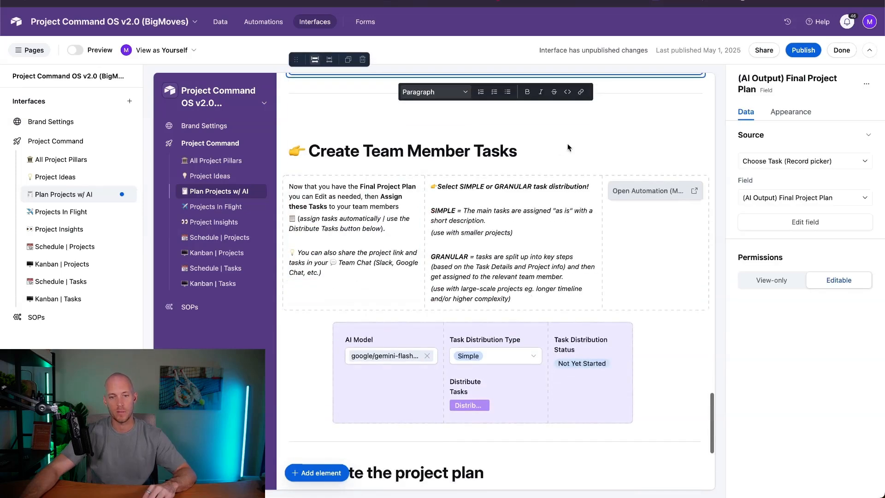
Step: Select the Create Team Member Tasks heading and look over its section and the project plan status section below
{"action": "left_click", "coordinate": [555, 148]}
{"action": "double_click", "coordinate": [303, 149]}
{"action": "scroll", "coordinate": [403, 218], "scroll_direction": "down", "scroll_amount": 4}
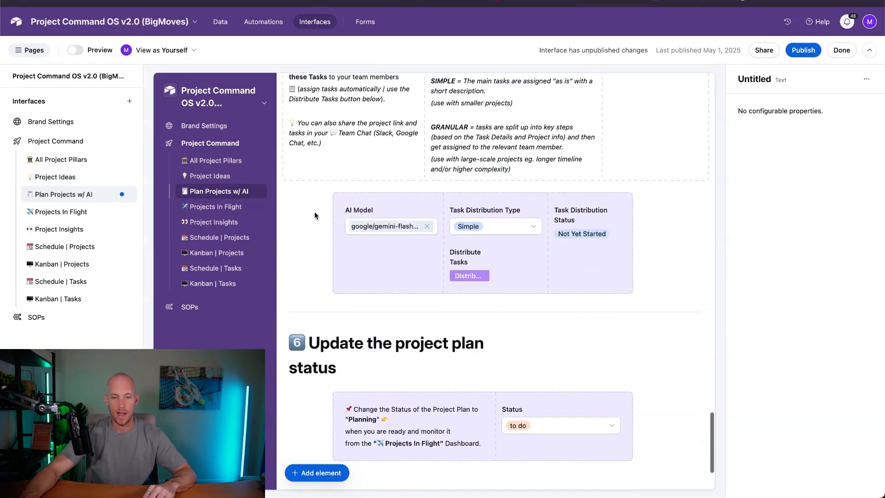
{"action": "scroll", "coordinate": [315, 213], "scroll_direction": "up", "scroll_amount": 5}
{"action": "scroll", "coordinate": [288, 203], "scroll_direction": "down", "scroll_amount": 4}
{"action": "scroll", "coordinate": [289, 230], "scroll_direction": "up", "scroll_amount": 3}
Step: Examine the task assignment instructions and the SIMPLE and GRANULAR distribution explanations, then deselect the text
{"action": "left_click", "coordinate": [563, 141]}
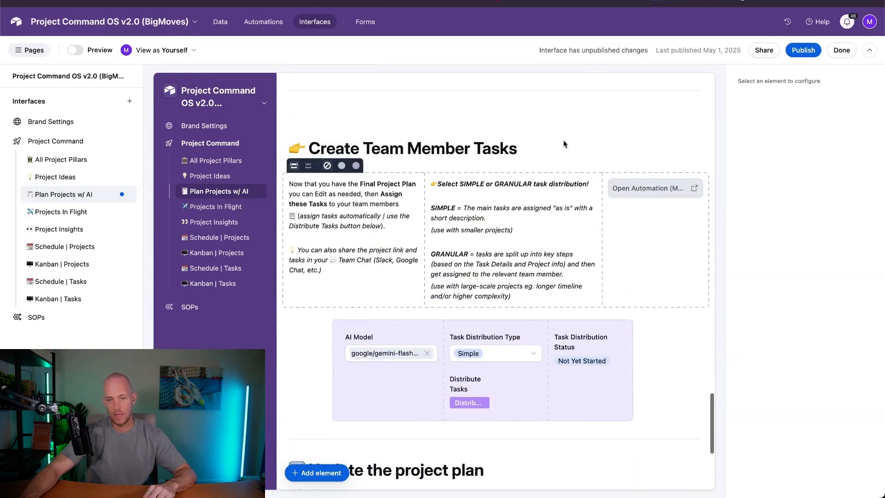
{"action": "double_click", "coordinate": [387, 203]}
{"action": "double_click", "coordinate": [471, 218]}
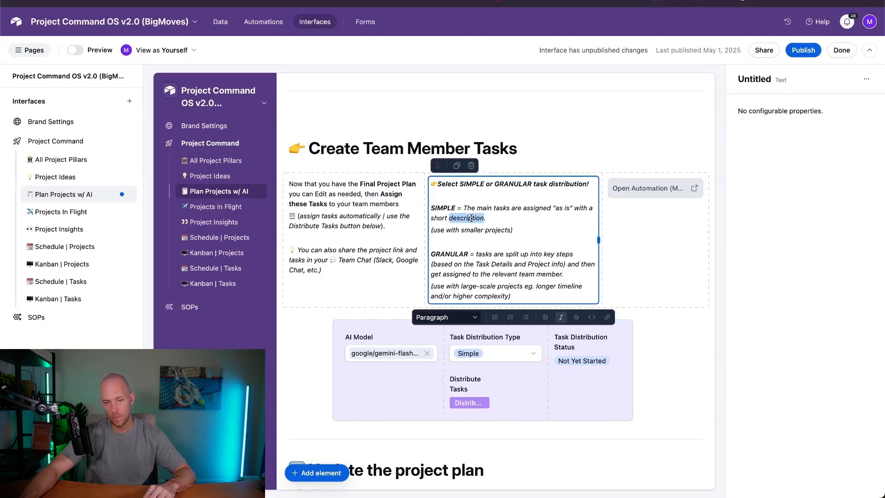
{"action": "left_click", "coordinate": [504, 254]}
{"action": "left_click", "coordinate": [683, 370]}
{"action": "scroll", "coordinate": [684, 370], "scroll_direction": "down", "scroll_amount": 5}
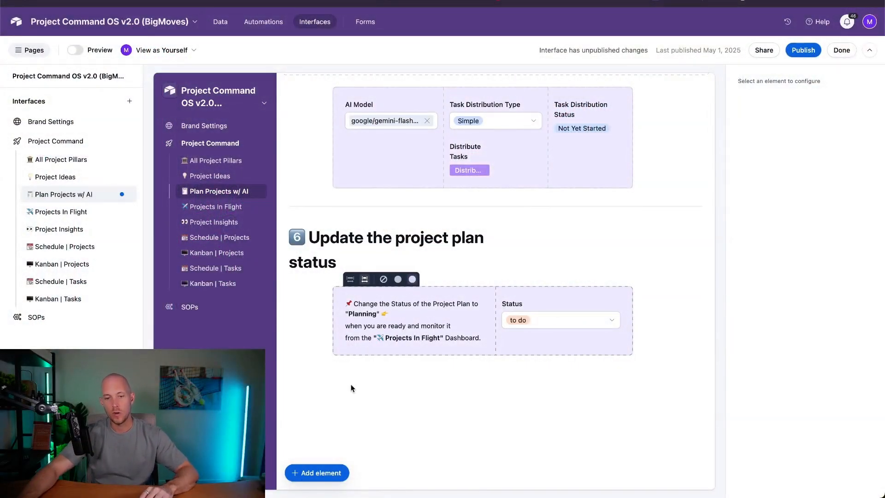
Step: Browse the available elements and add a Brand Asset record picker from Choose Task below the project plan status section
{"action": "left_click", "coordinate": [325, 467]}
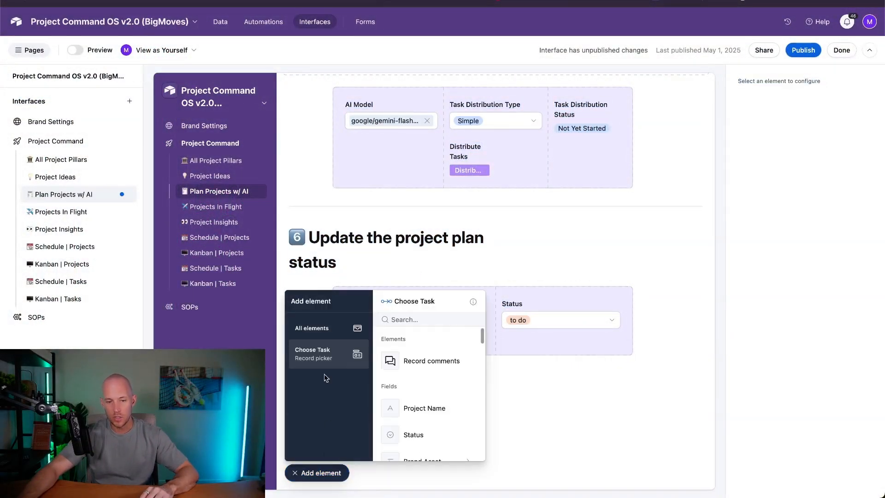
{"action": "scroll", "coordinate": [408, 349], "scroll_direction": "down", "scroll_amount": 2}
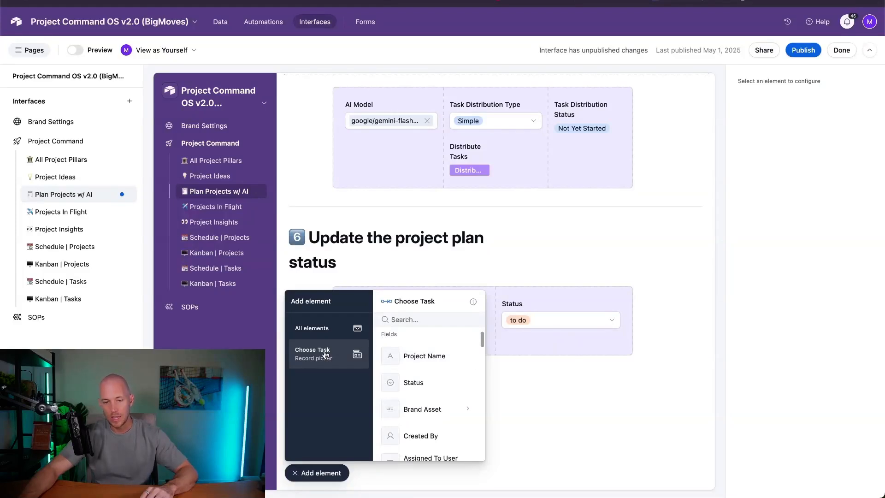
{"action": "left_click", "coordinate": [322, 328]}
{"action": "scroll", "coordinate": [415, 395], "scroll_direction": "down", "scroll_amount": 5}
{"action": "left_click_drag", "start_coordinate": [417, 392], "coordinate": [429, 468]}
{"action": "left_click", "coordinate": [328, 390]}
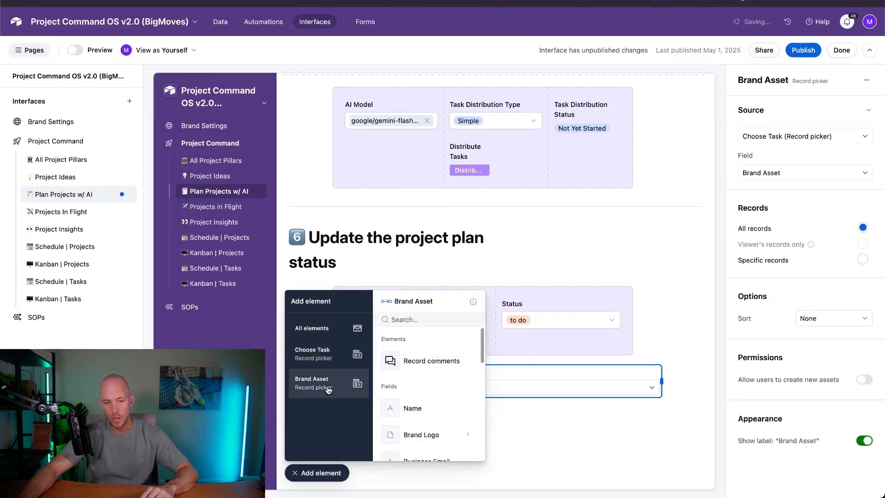
Step: Add the Language, Brand Assets Folder and Final Project Plan Prompt fields from the Brand Asset record picker
{"action": "scroll", "coordinate": [400, 418], "scroll_direction": "down", "scroll_amount": 2}
{"action": "left_click", "coordinate": [408, 426]}
{"action": "left_click", "coordinate": [490, 429]}
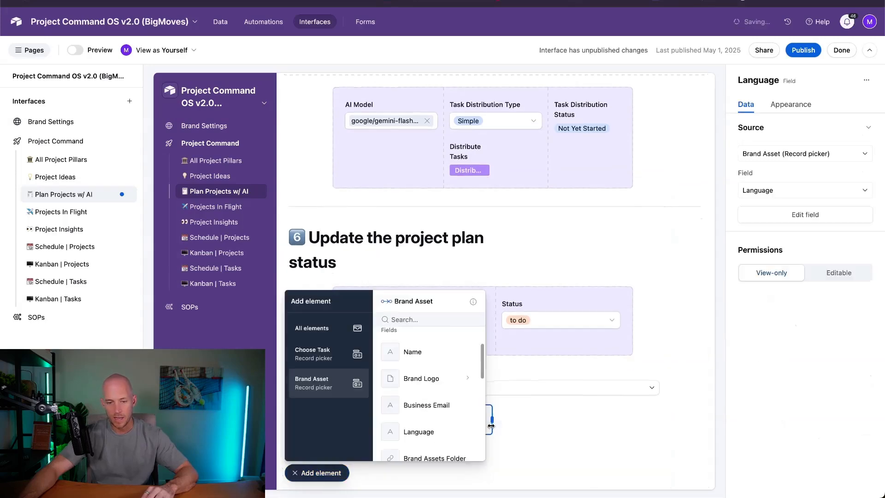
{"action": "left_click", "coordinate": [499, 452]}
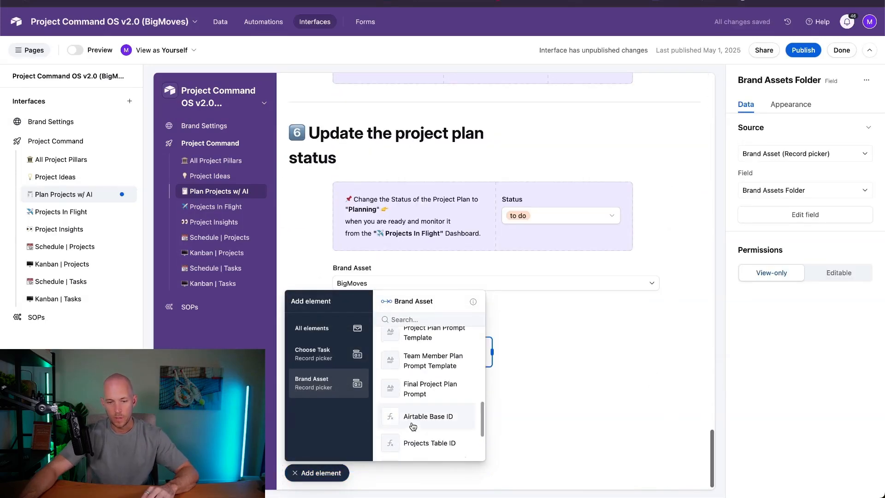
{"action": "left_click", "coordinate": [428, 390]}
{"action": "left_click", "coordinate": [493, 429]}
{"action": "left_click", "coordinate": [323, 477]}
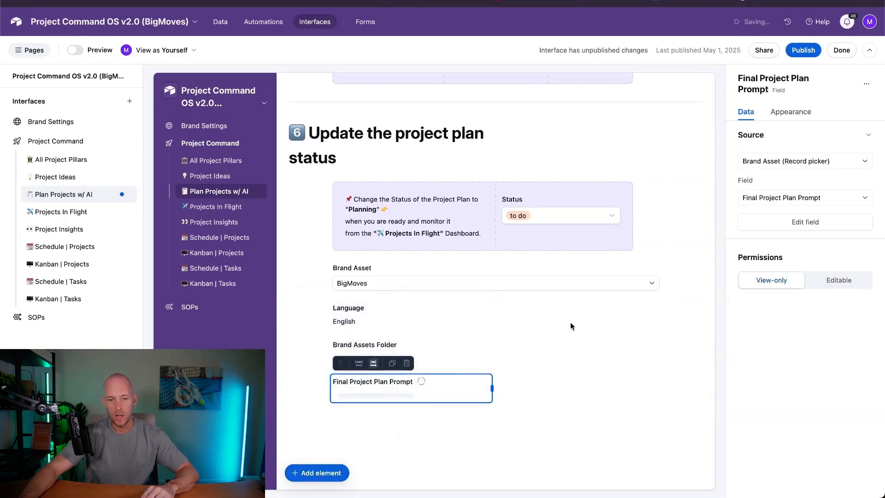
Step: Make the Language, Brand Assets Folder and Final Project Plan Prompt fields editable and arrange them side by side in one row
{"action": "left_click", "coordinate": [444, 320]}
{"action": "left_click", "coordinate": [834, 277]}
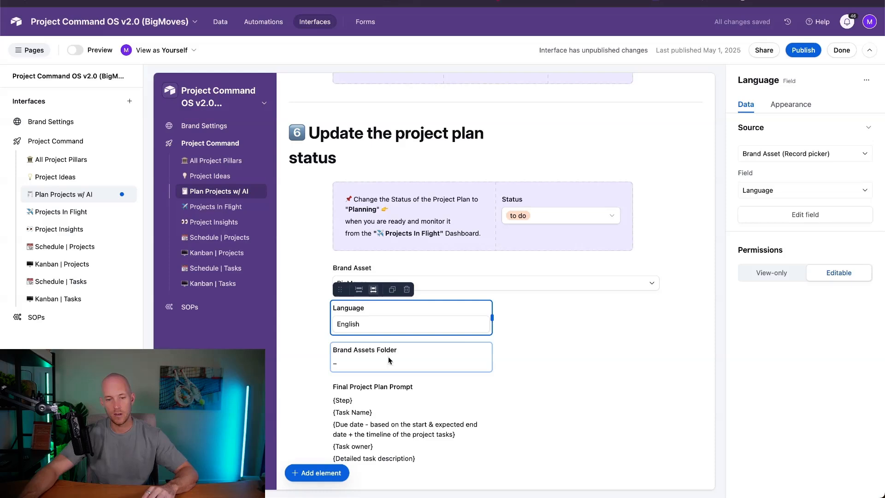
{"action": "left_click_drag", "start_coordinate": [365, 355], "coordinate": [553, 322]}
{"action": "left_click", "coordinate": [831, 274]}
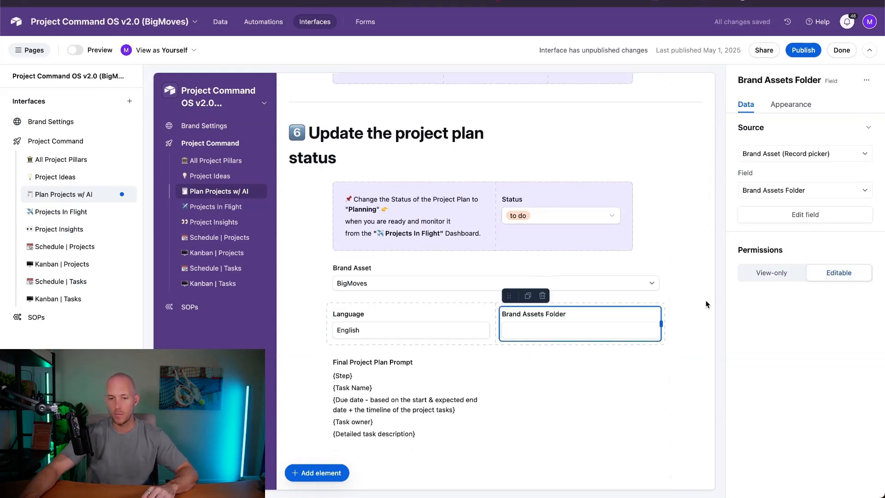
{"action": "left_click_drag", "start_coordinate": [422, 387], "coordinate": [650, 319]}
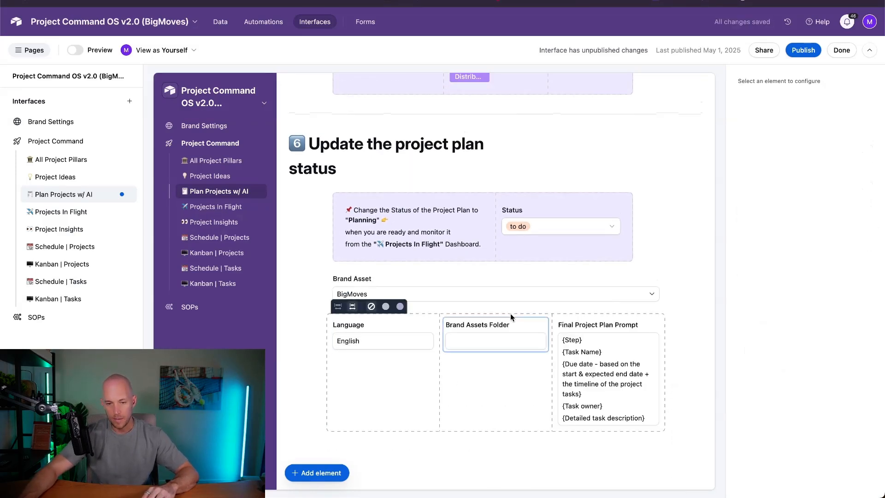
Step: Give the three-field group a light grey background, trying full width and no background before restoring the narrower width and grey fill
{"action": "left_click", "coordinate": [385, 306]}
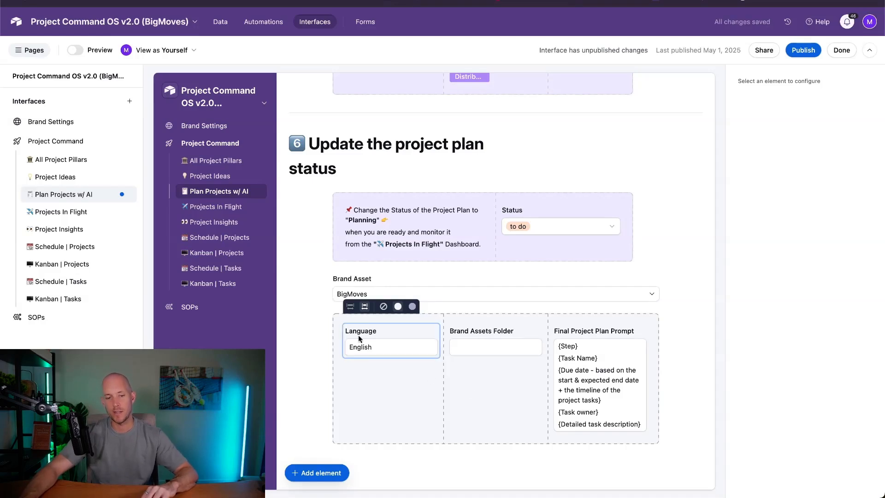
{"action": "left_click", "coordinate": [350, 306]}
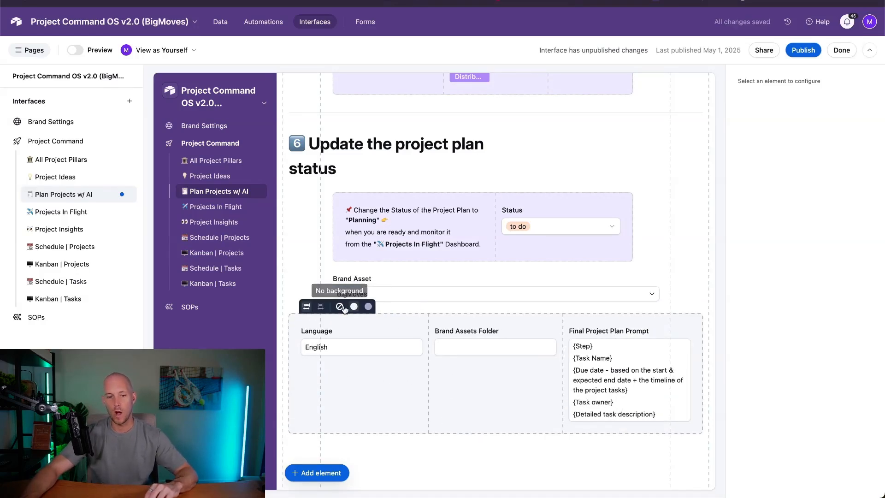
{"action": "left_click", "coordinate": [321, 306]}
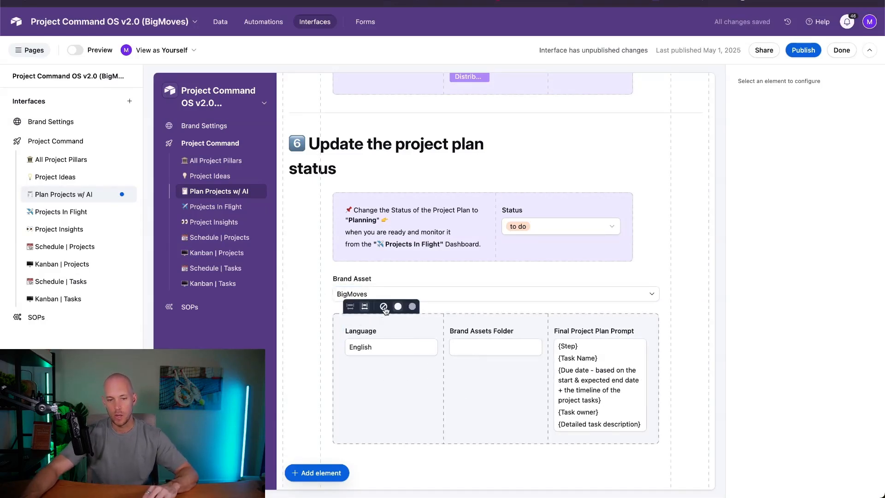
{"action": "left_click", "coordinate": [384, 307]}
{"action": "left_click", "coordinate": [385, 307]}
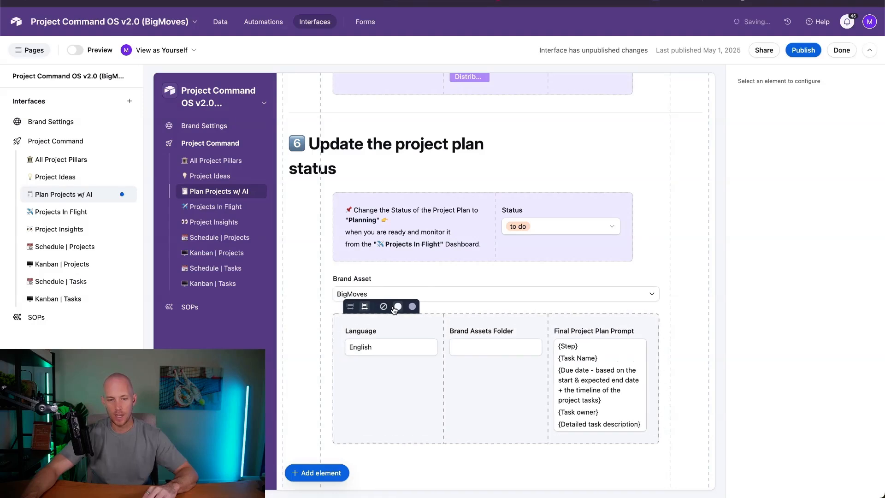
Step: Inspect the settings of the Final Project Plan Prompt, Brand Assets Folder and Language fields in the grey group
{"action": "left_click", "coordinate": [570, 371]}
{"action": "left_click", "coordinate": [517, 399]}
{"action": "left_click", "coordinate": [596, 331]}
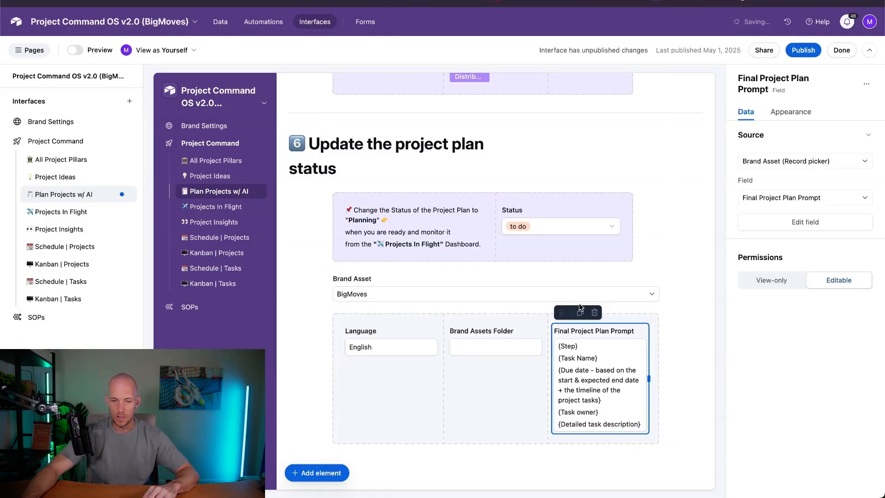
{"action": "left_click", "coordinate": [496, 376]}
{"action": "left_click", "coordinate": [501, 344]}
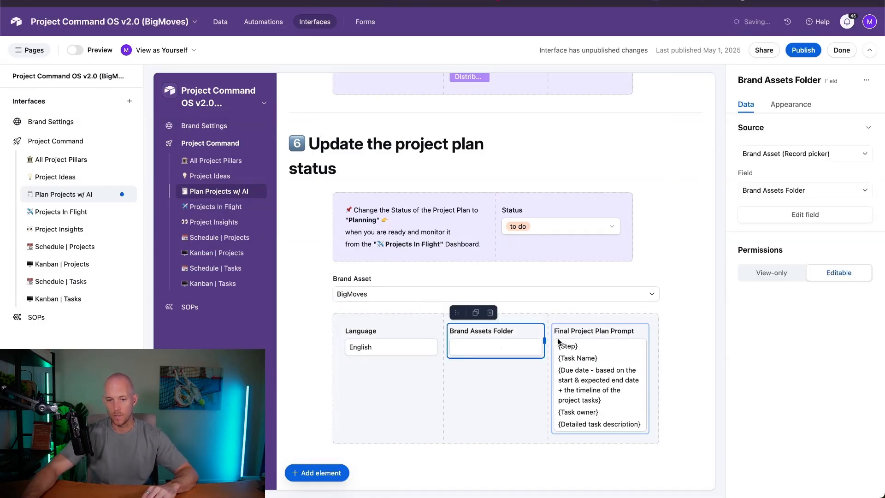
{"action": "left_click", "coordinate": [407, 338]}
{"action": "left_click", "coordinate": [464, 333]}
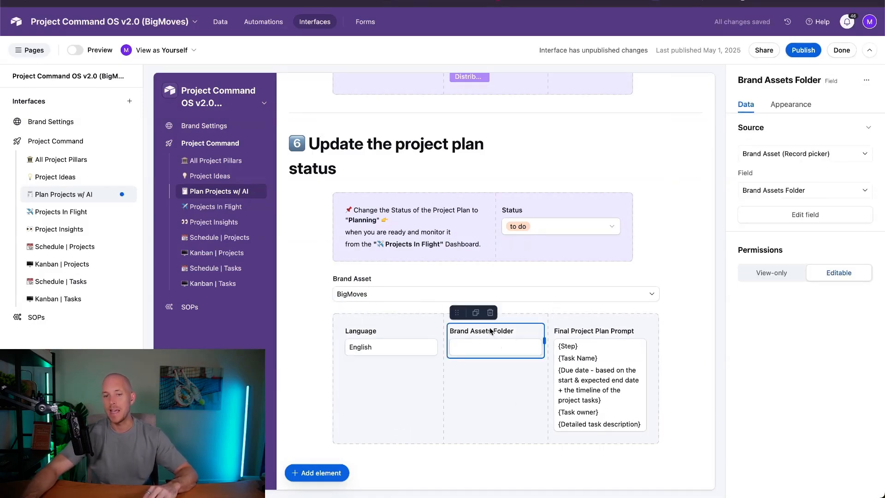
Step: Rename the Final Project Plan Prompt element to "This is your prompt" and deselect it
{"action": "left_click", "coordinate": [592, 333]}
{"action": "left_click", "coordinate": [793, 114]}
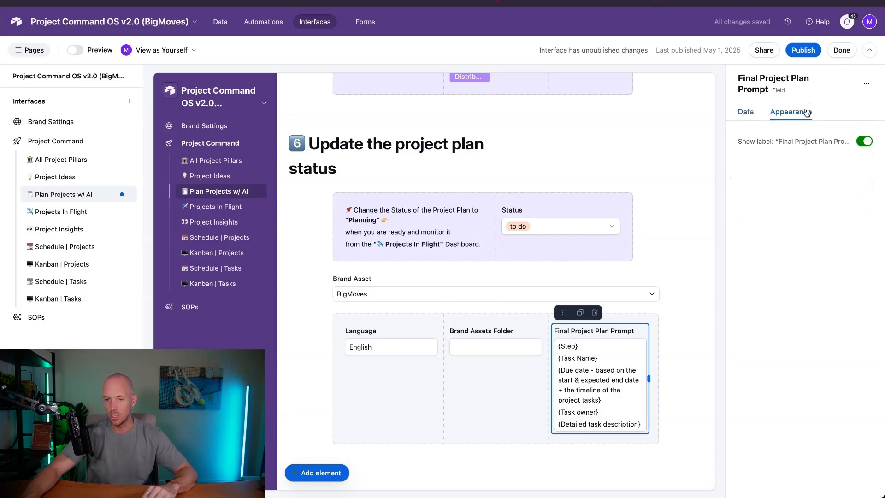
{"action": "left_click", "coordinate": [862, 83]}
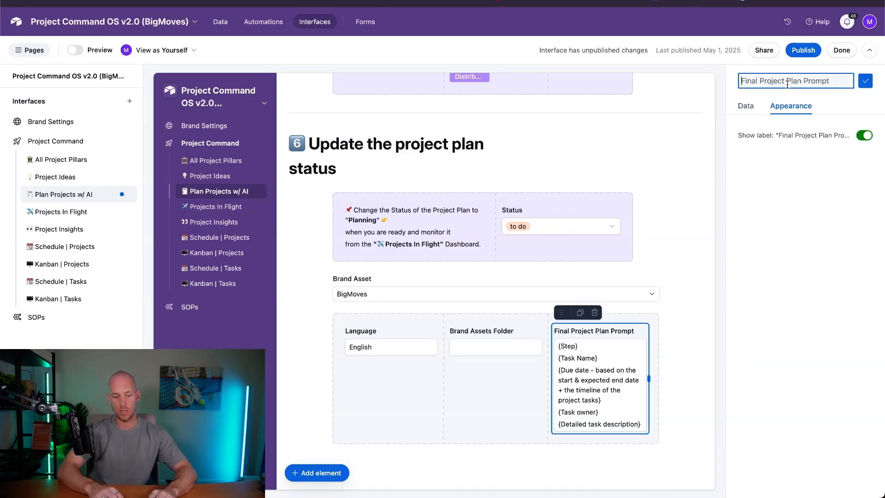
{"action": "key", "text": "ctrl+a"}
{"action": "type", "text": "This is y"}
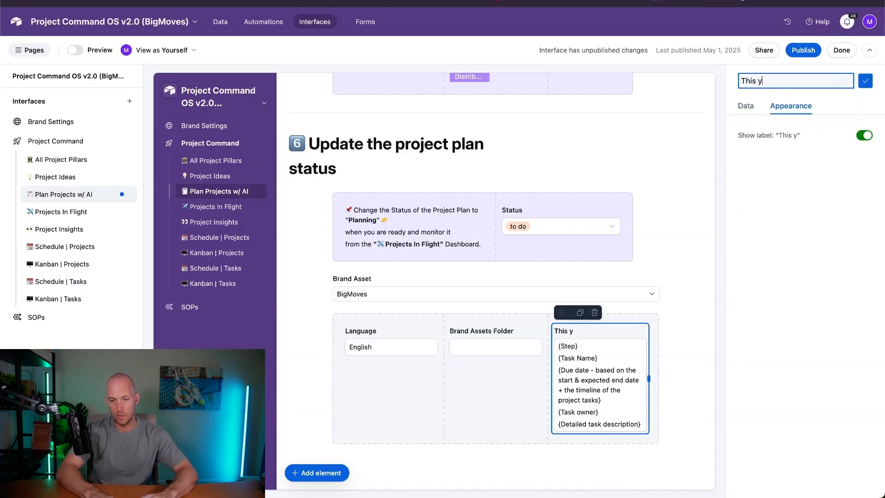
{"action": "key", "text": "BackSpace"}
{"action": "type", "text": "is your ptomompt"}
{"action": "key", "text": "Return"}
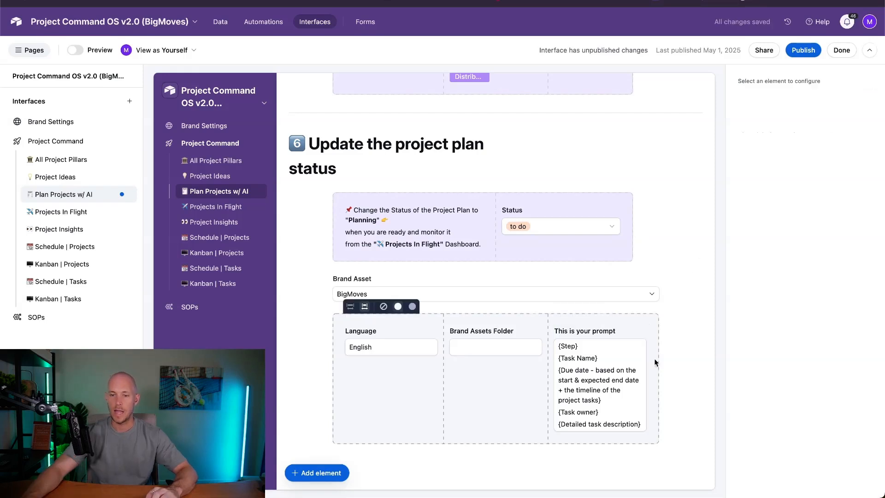
{"action": "left_click", "coordinate": [609, 338]}
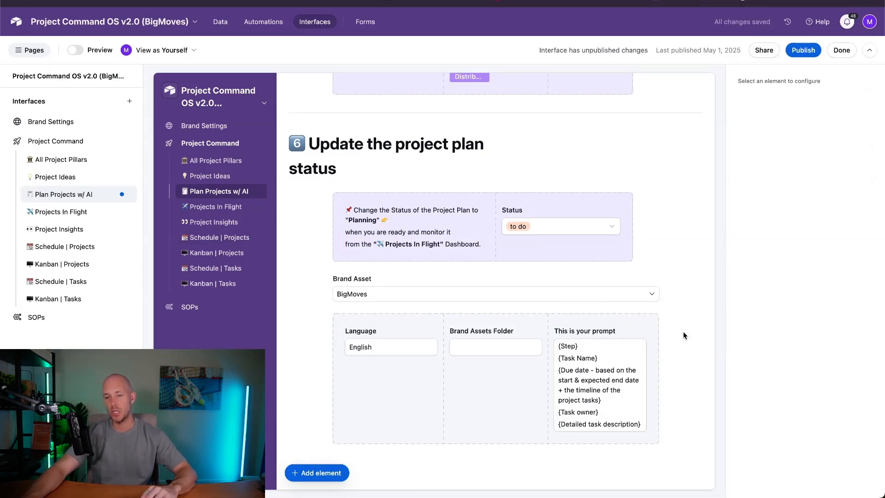
Step: Re-enter "This is your prompt" as the name of the prompt field element in the grey group
{"action": "left_click", "coordinate": [597, 333]}
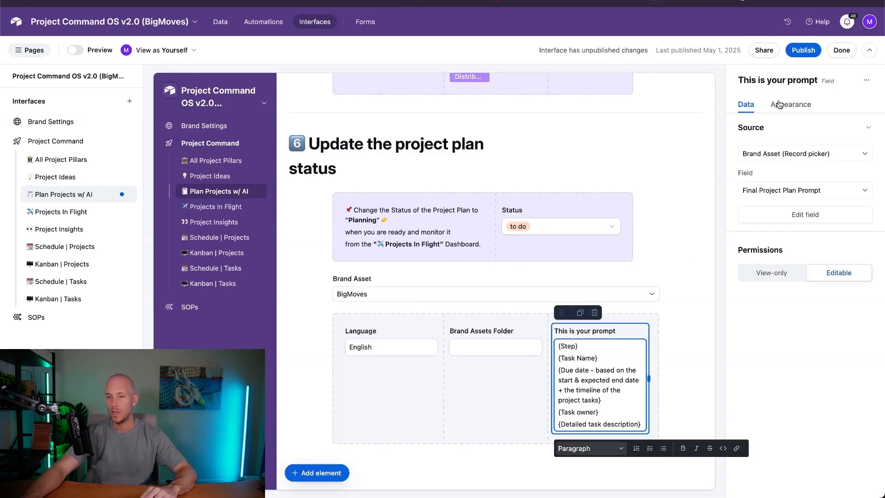
{"action": "left_click", "coordinate": [805, 82]}
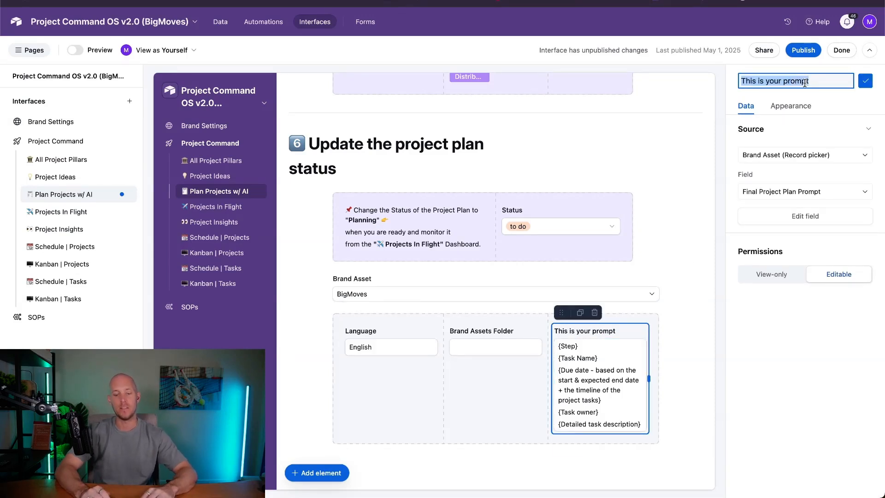
{"action": "type", "text": "id"}
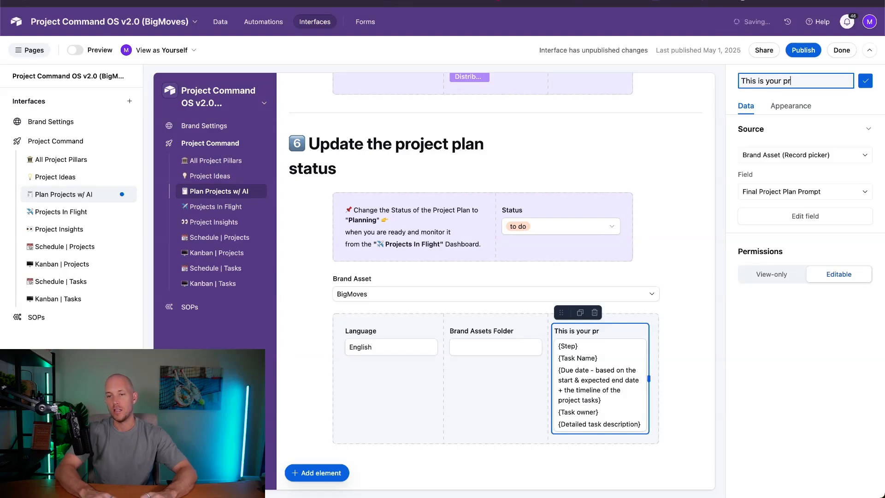
{"action": "type", "text": "ompt"}
{"action": "key", "text": "Return"}
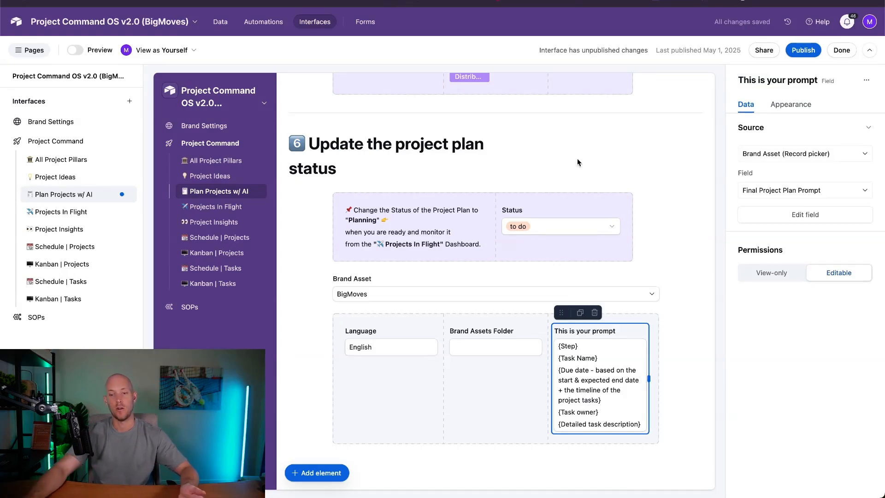
{"action": "left_click", "coordinate": [658, 343]}
Step: Hide the label of the "This is your prompt" field, show it again, and leave the group deselected
{"action": "left_click", "coordinate": [604, 335]}
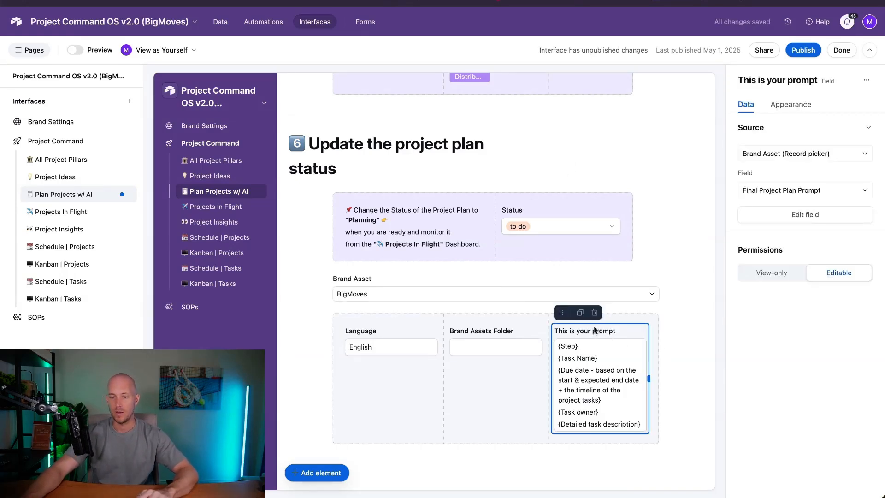
{"action": "left_click", "coordinate": [781, 109]}
{"action": "left_click", "coordinate": [865, 134]}
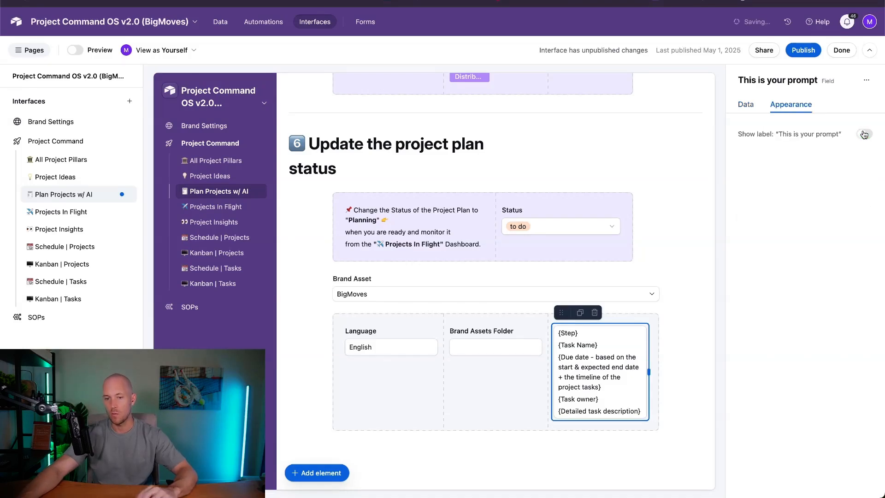
{"action": "left_click", "coordinate": [865, 134]}
{"action": "left_click", "coordinate": [703, 353]}
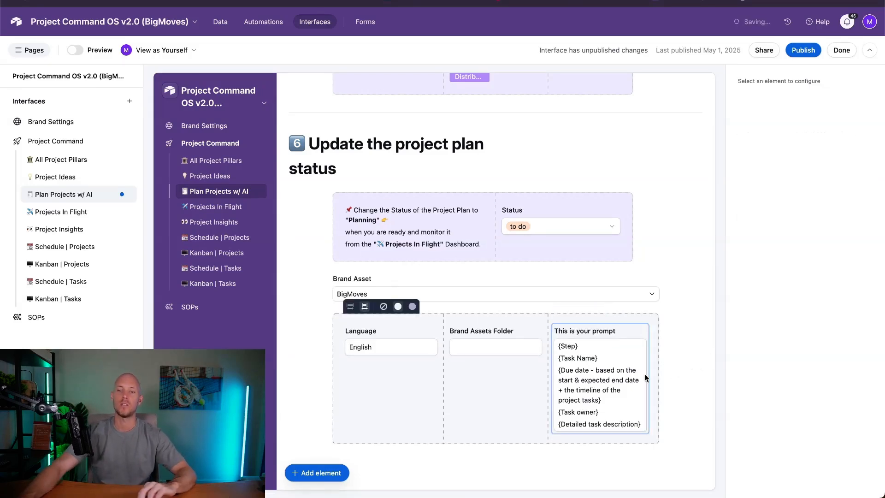
{"action": "left_click", "coordinate": [491, 332]}
{"action": "left_click", "coordinate": [491, 381]}
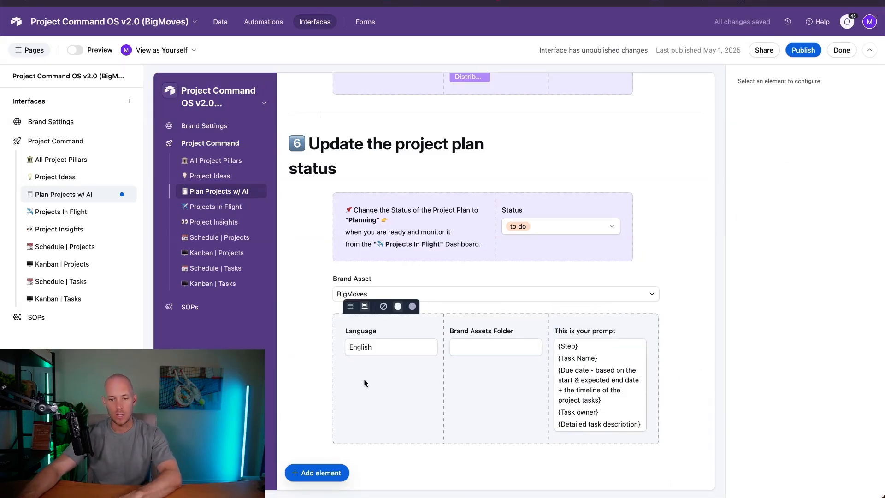
Step: Delete the Language, "This is your prompt" and Brand Assets Folder fields from the grey group
{"action": "left_click", "coordinate": [372, 346]}
{"action": "key", "text": "BackSpace"}
{"action": "left_click", "coordinate": [494, 350]}
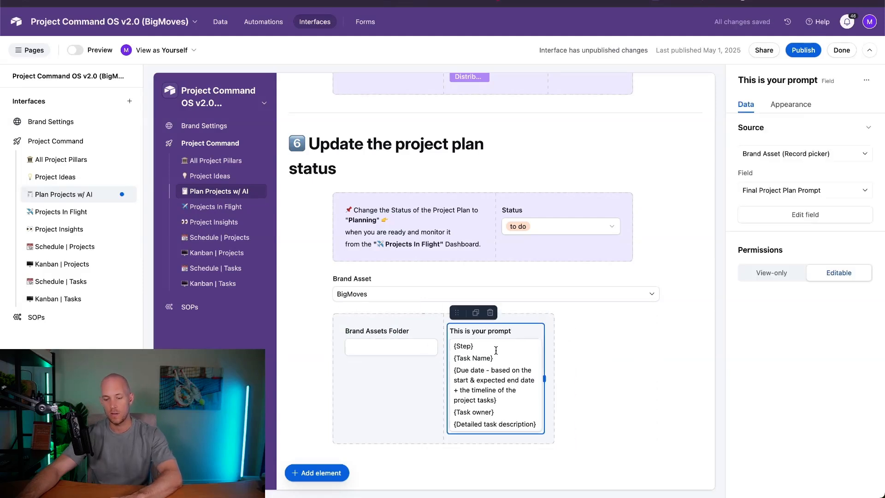
{"action": "key", "text": "BackSpace"}
{"action": "left_click", "coordinate": [387, 343]}
{"action": "key", "text": "BackSpace"}
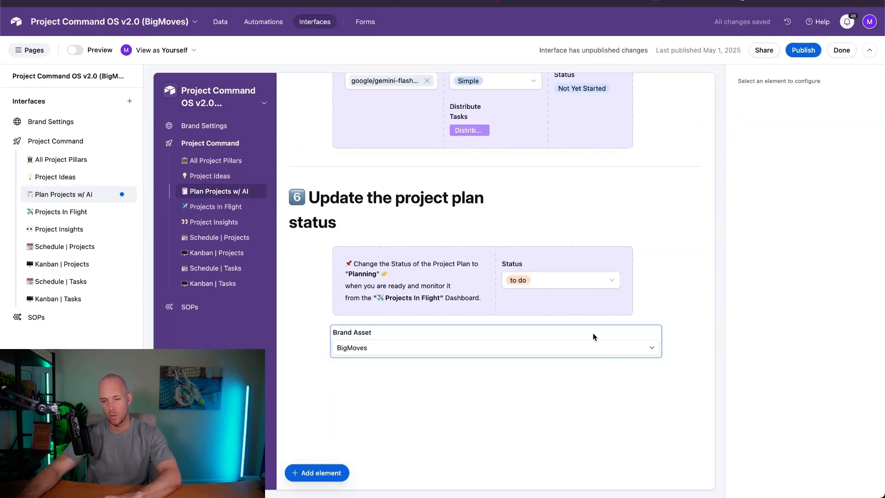
Step: Delete the Brand Asset record picker below the status section and publish the interface
{"action": "left_click", "coordinate": [594, 333]}
{"action": "key", "text": "BackSpace"}
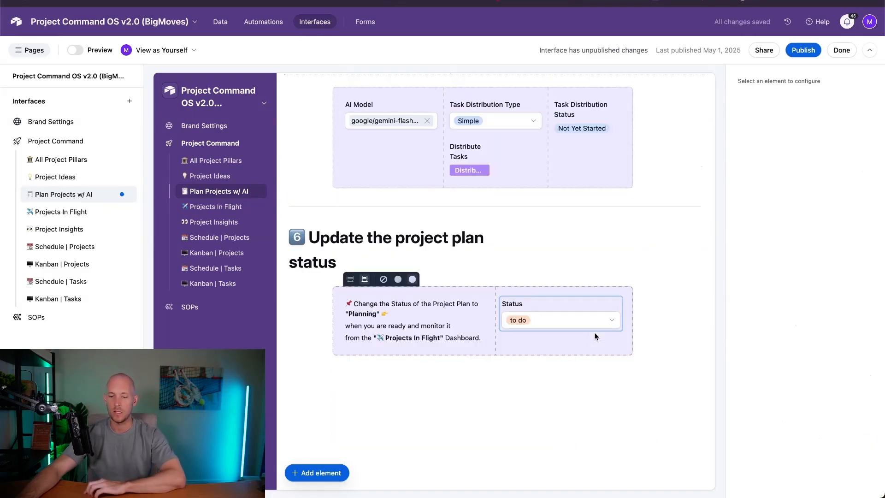
{"action": "left_click", "coordinate": [802, 50]}
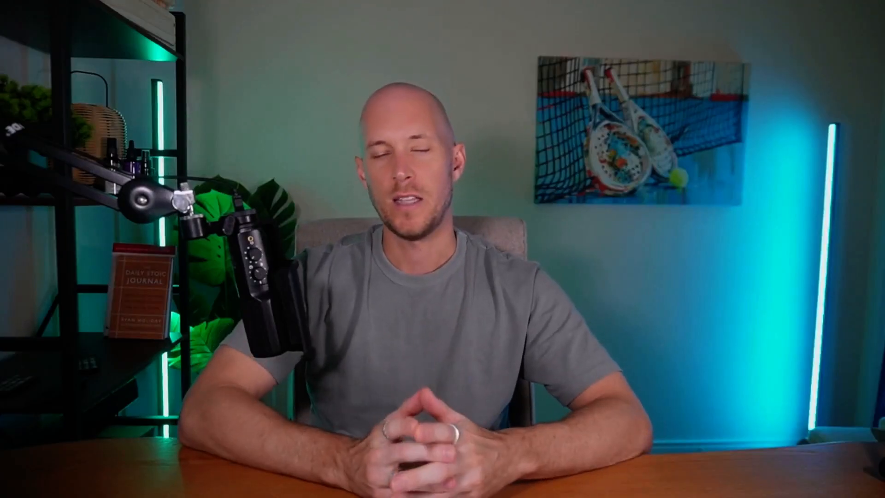